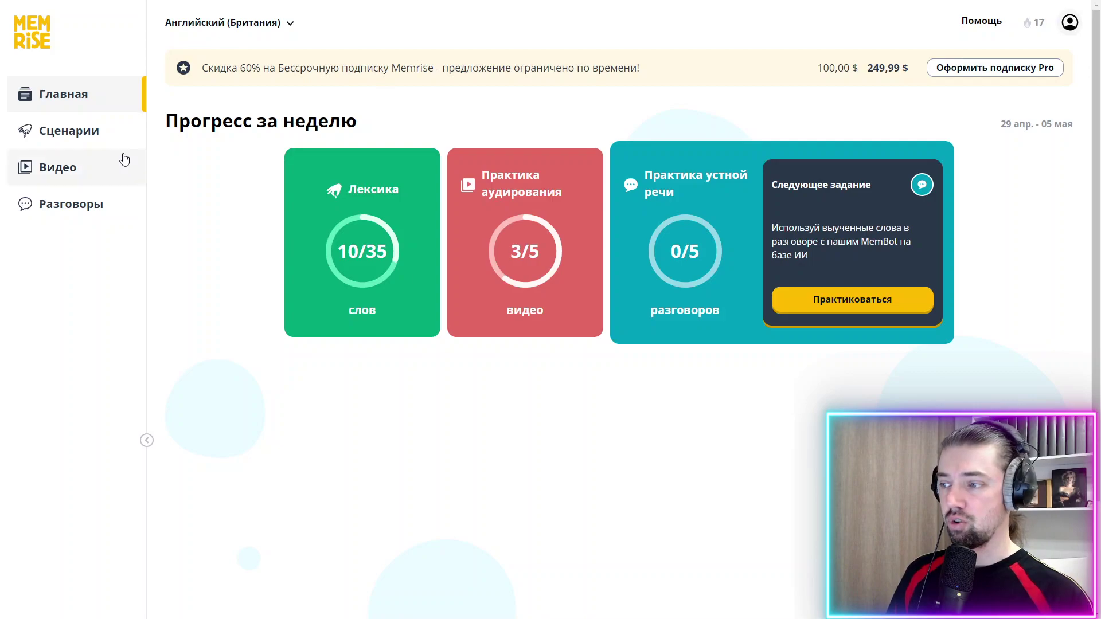
Step: Open the scenarios' review section and start the regular review of the words ready for repetition
{"action": "left_click", "coordinate": [88, 145]}
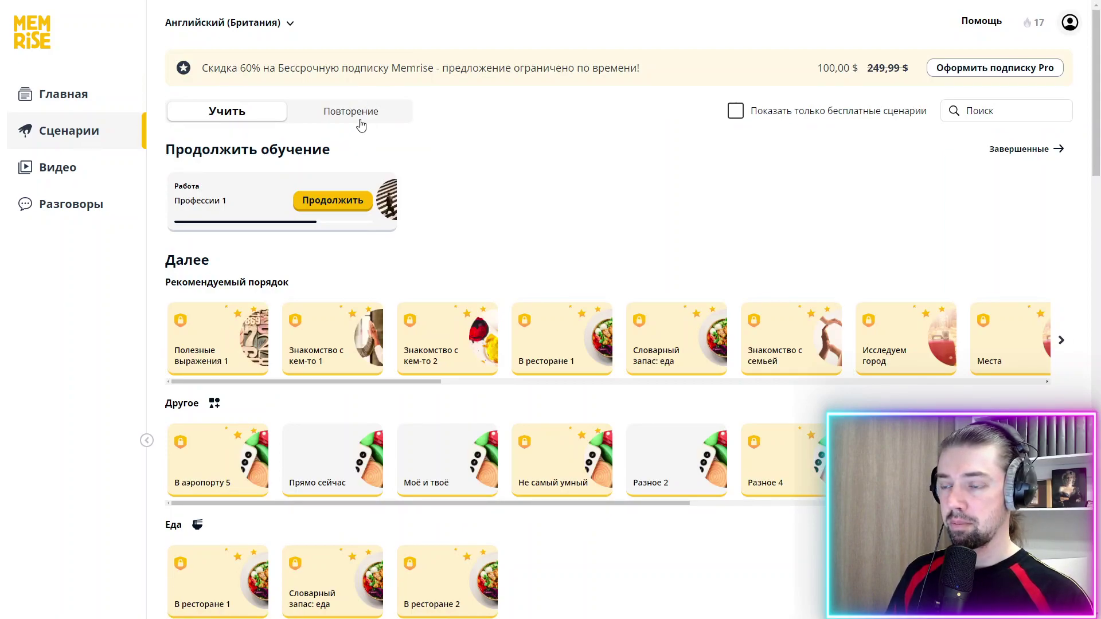
{"action": "left_click", "coordinate": [378, 111]}
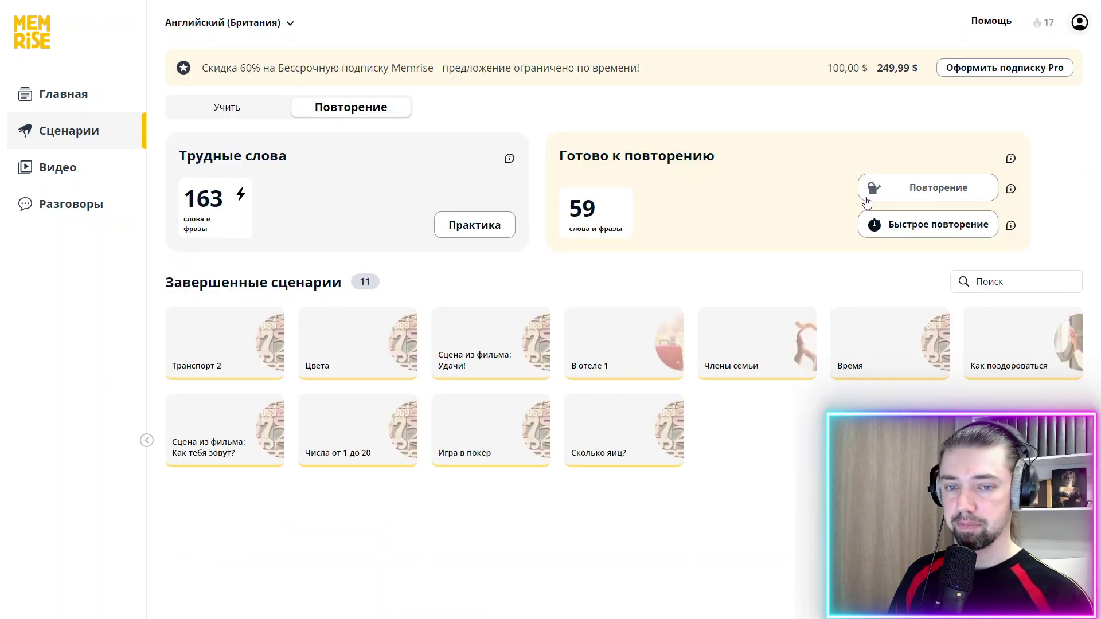
{"action": "left_click", "coordinate": [924, 188]}
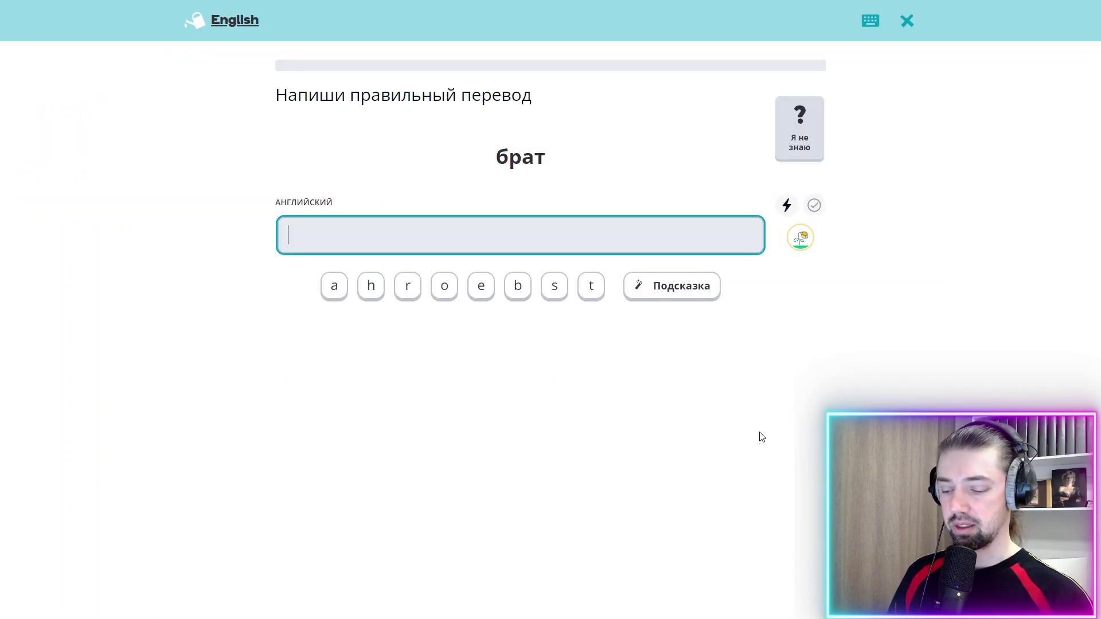
Step: Answer the translation prompt «брат» with "a brother" and submit it
{"action": "type", "text": "br"}
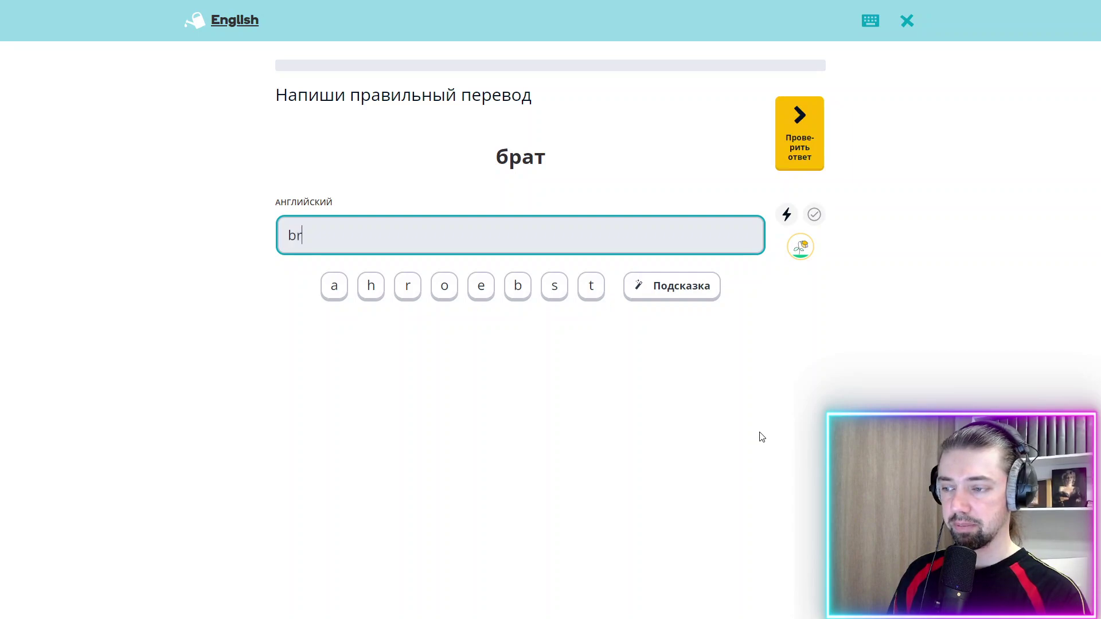
{"action": "type", "text": "other"}
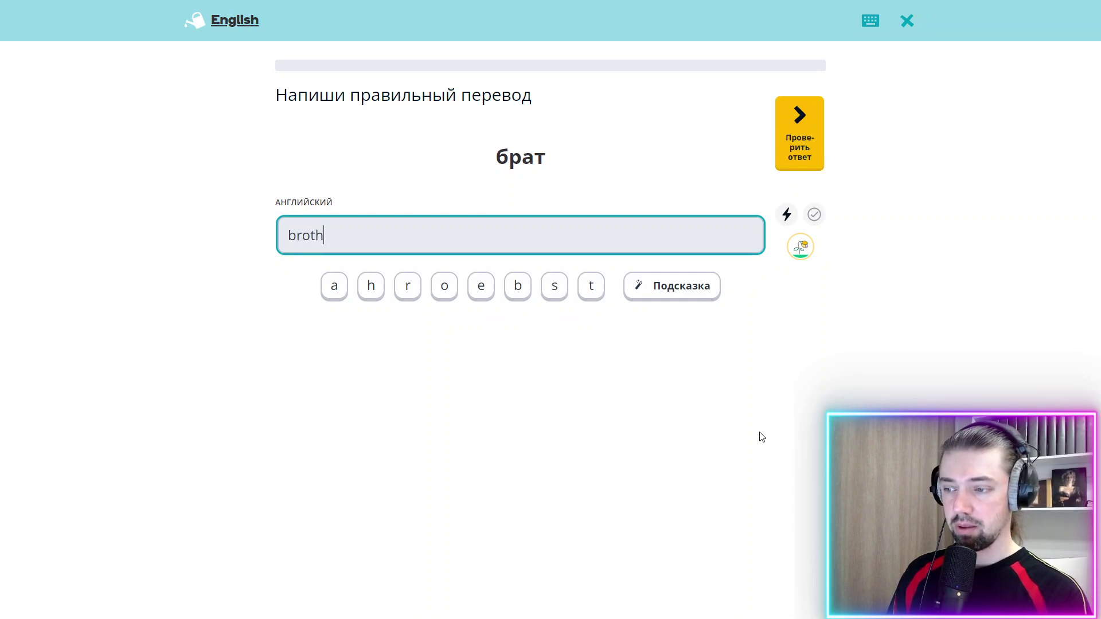
{"action": "key", "text": "Left"}
{"action": "key", "text": "Left"}
{"action": "key", "text": "Left"}
{"action": "key", "text": "Left"}
{"action": "key", "text": "Left"}
{"action": "key", "text": "Left"}
{"action": "key", "text": "Left"}
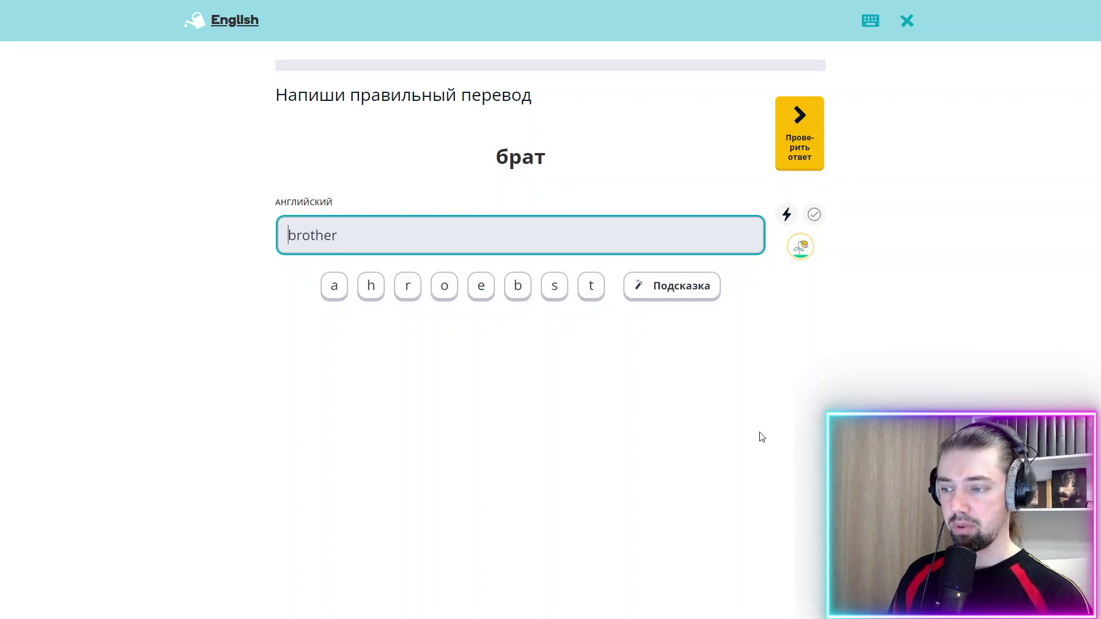
{"action": "type", "text": "a"}
{"action": "key", "text": "Return"}
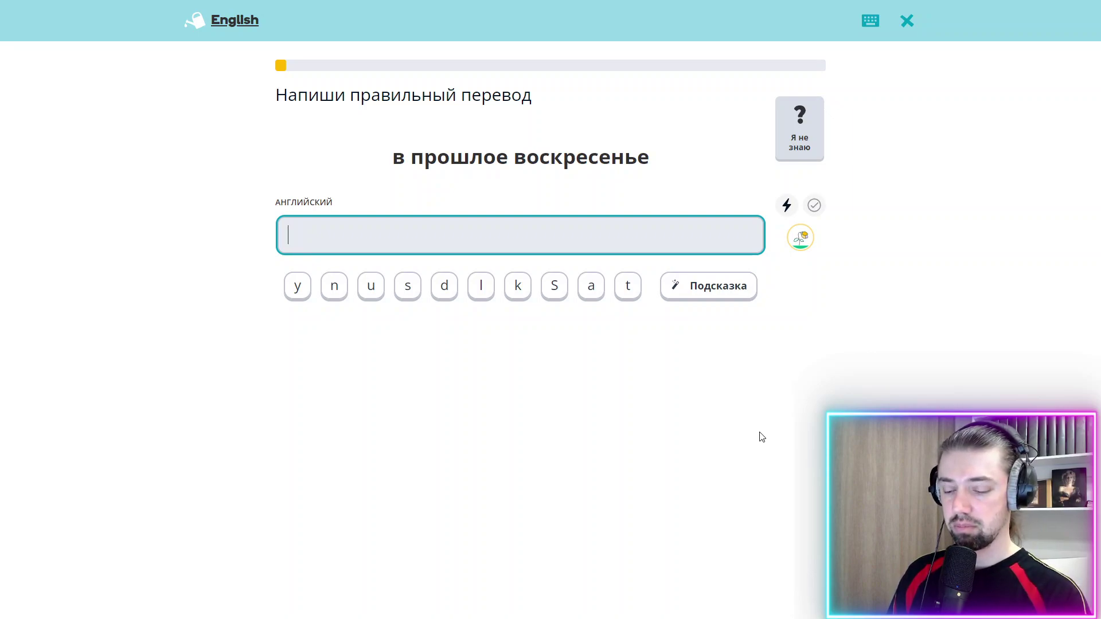
{"action": "type", "text": "lost Sunday"}
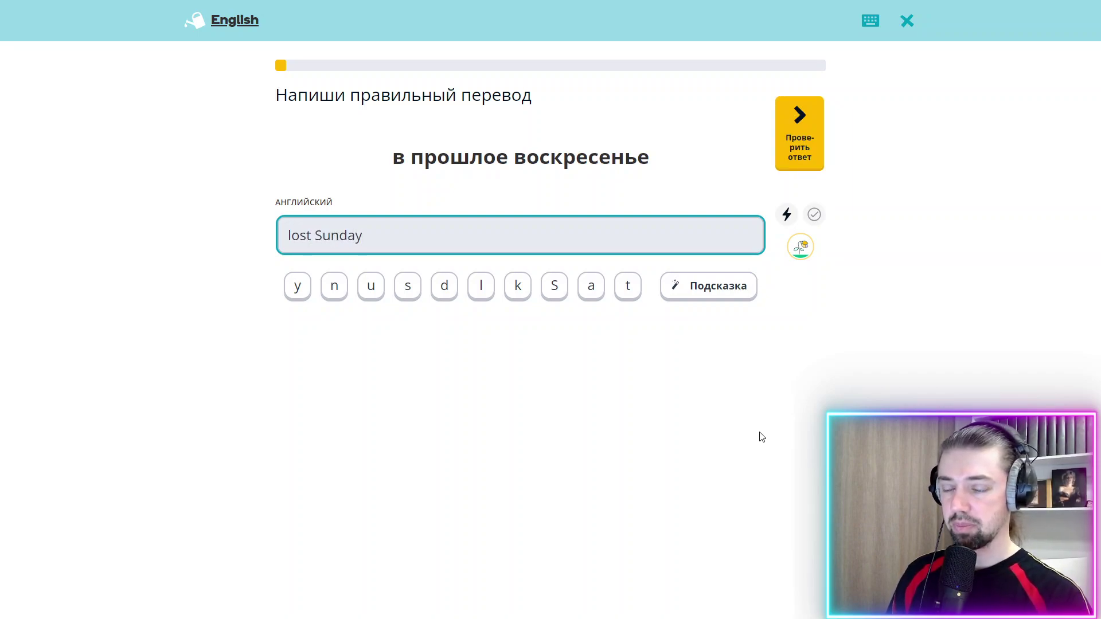
{"action": "key", "text": "Left"}
{"action": "key", "text": "Left"}
{"action": "key", "text": "Left"}
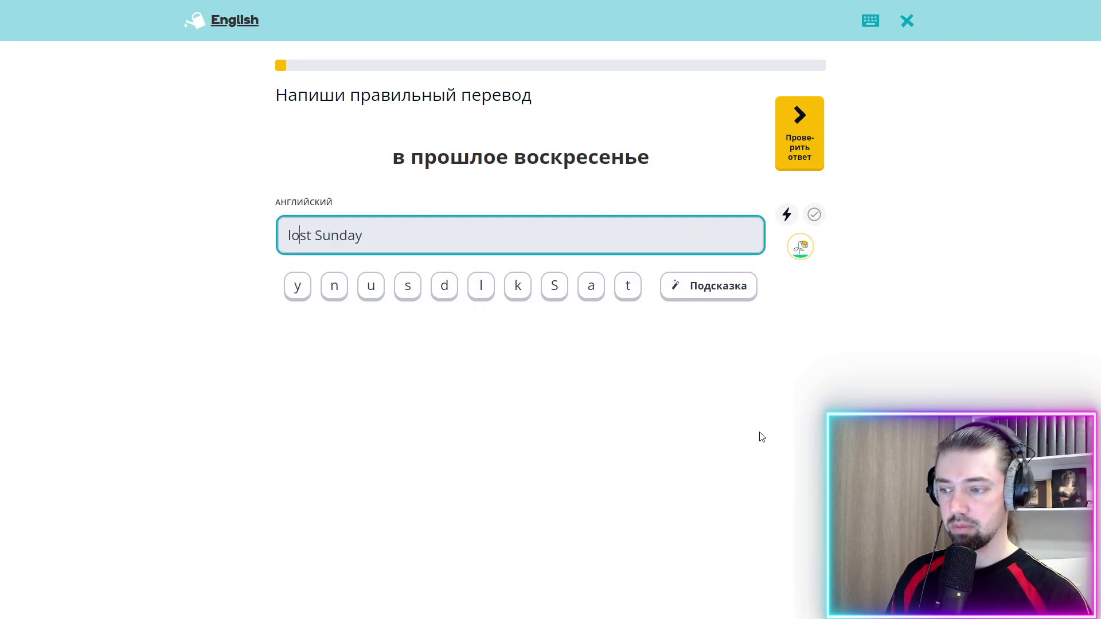
{"action": "key", "text": "BackSpace"}
{"action": "type", "text": "u"}
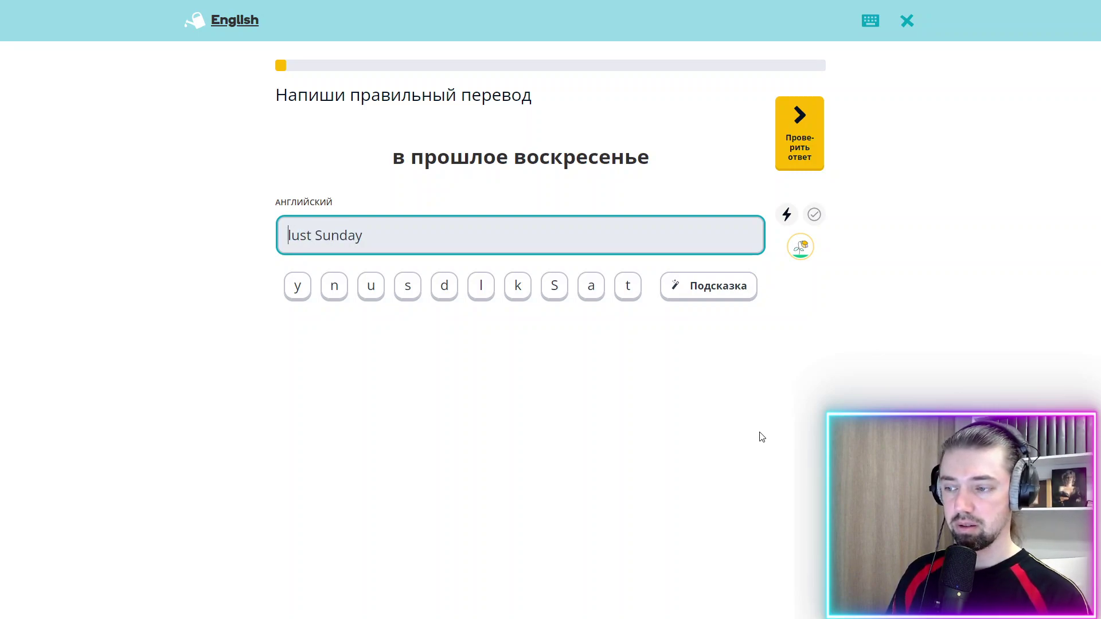
{"action": "type", "text": "a"}
{"action": "key", "text": "BackSpace"}
{"action": "key", "text": "BackSpace"}
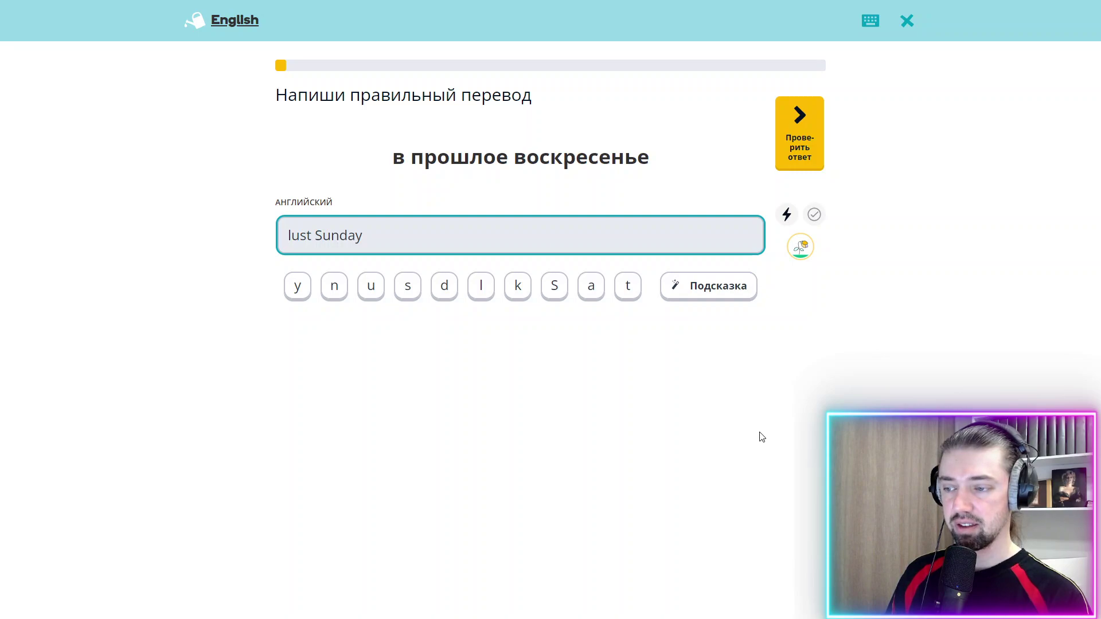
{"action": "type", "text": "at"}
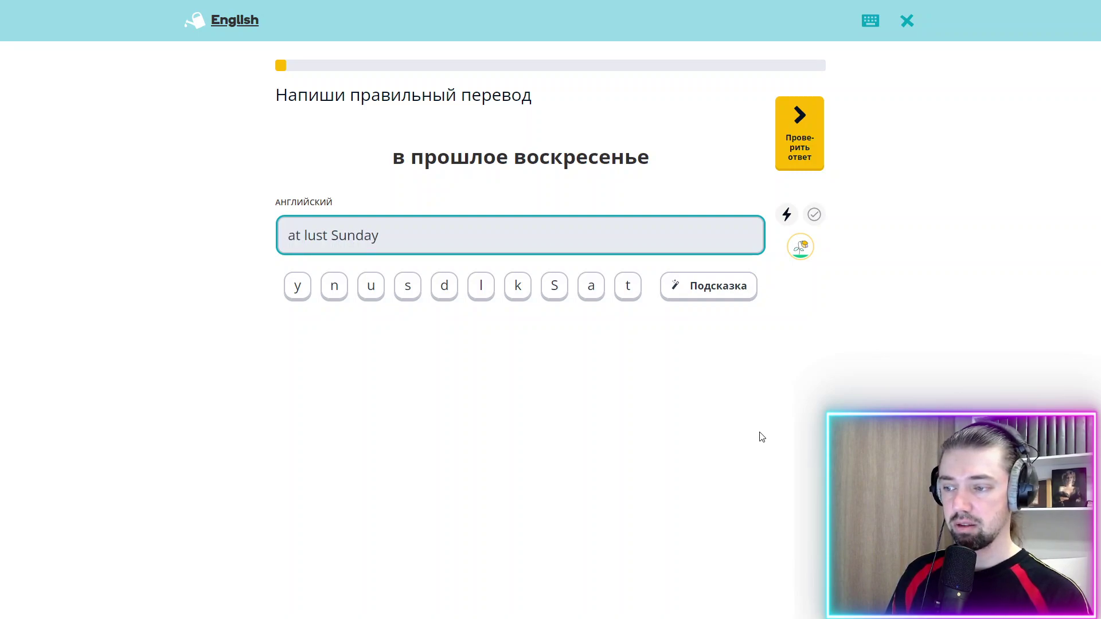
Step: Use letter hints to help complete the translation of «в прошлое воскресенье» as "last Sunday"
{"action": "left_click", "coordinate": [723, 285]}
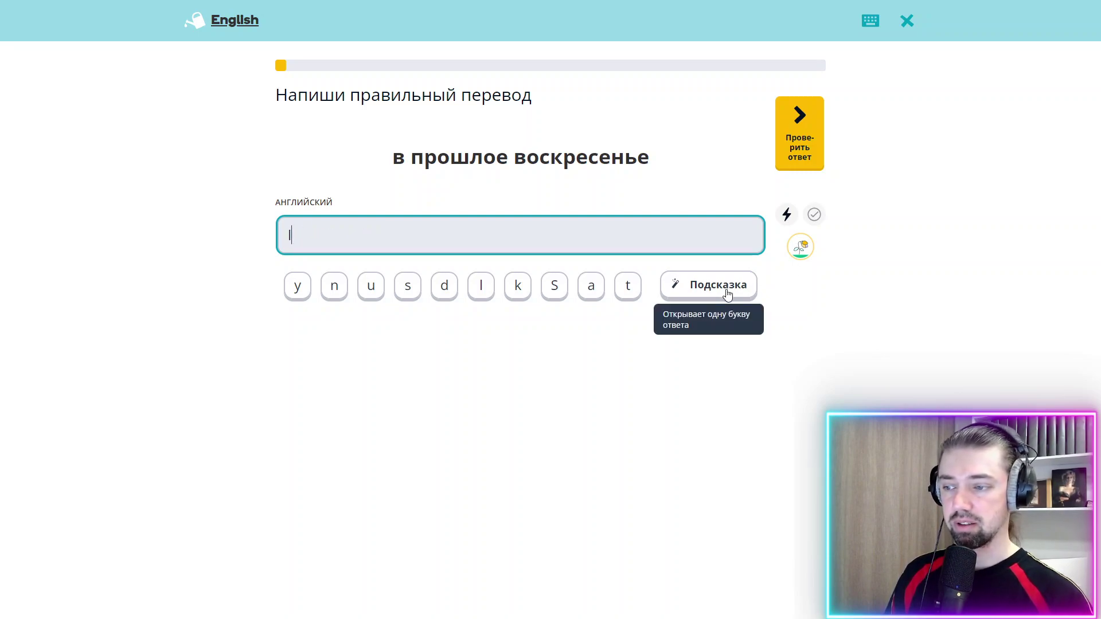
{"action": "left_click", "coordinate": [734, 288]}
{"action": "type", "text": "st"}
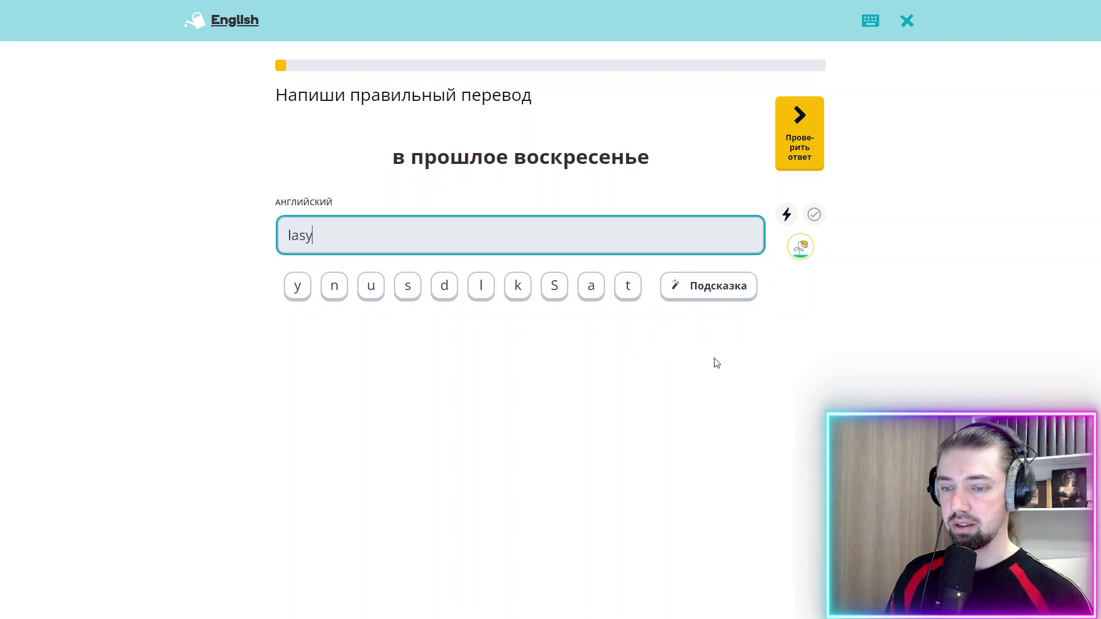
{"action": "left_click", "coordinate": [713, 286]}
{"action": "type", "text": "una"}
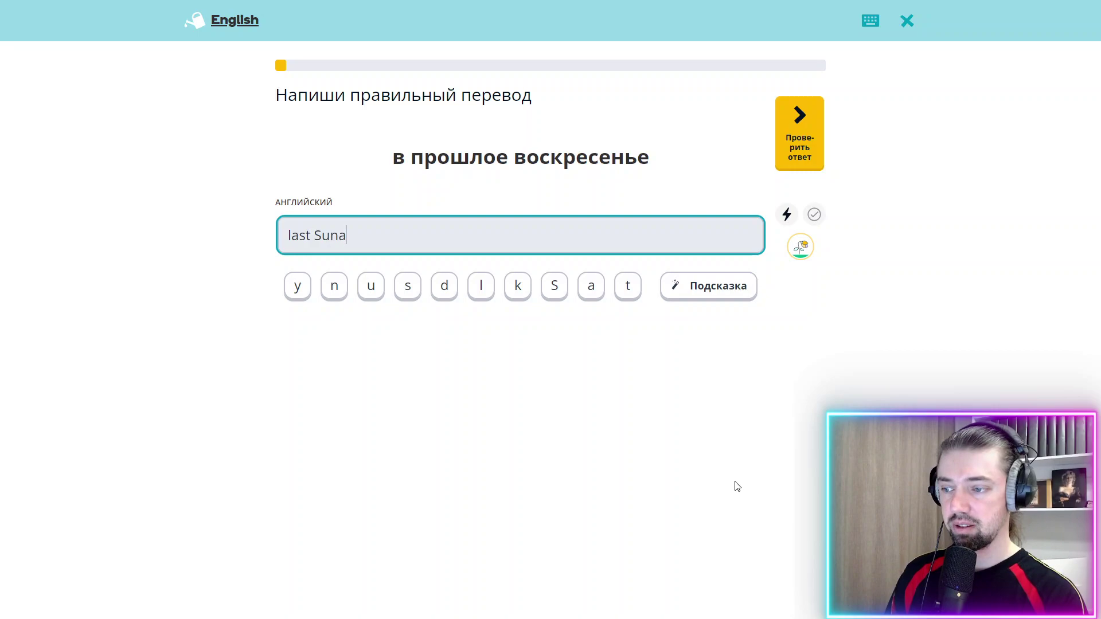
{"action": "key", "text": "BackSpace"}
{"action": "type", "text": "day"}
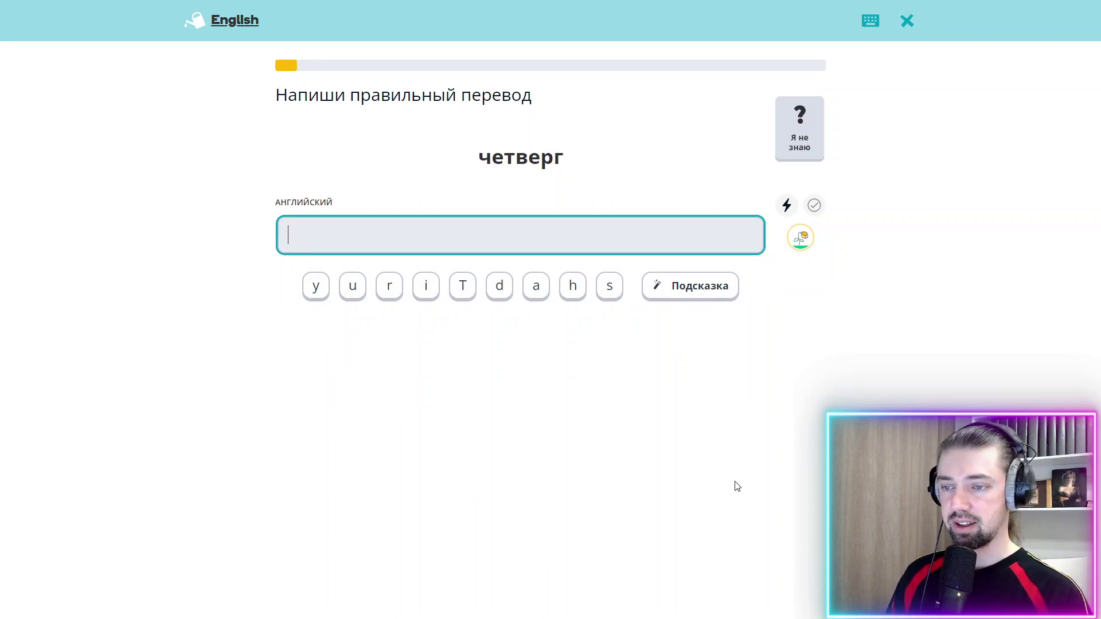
Step: Translate «четверг» as "Thursday" and submit the answer
{"action": "type", "text": "T"}
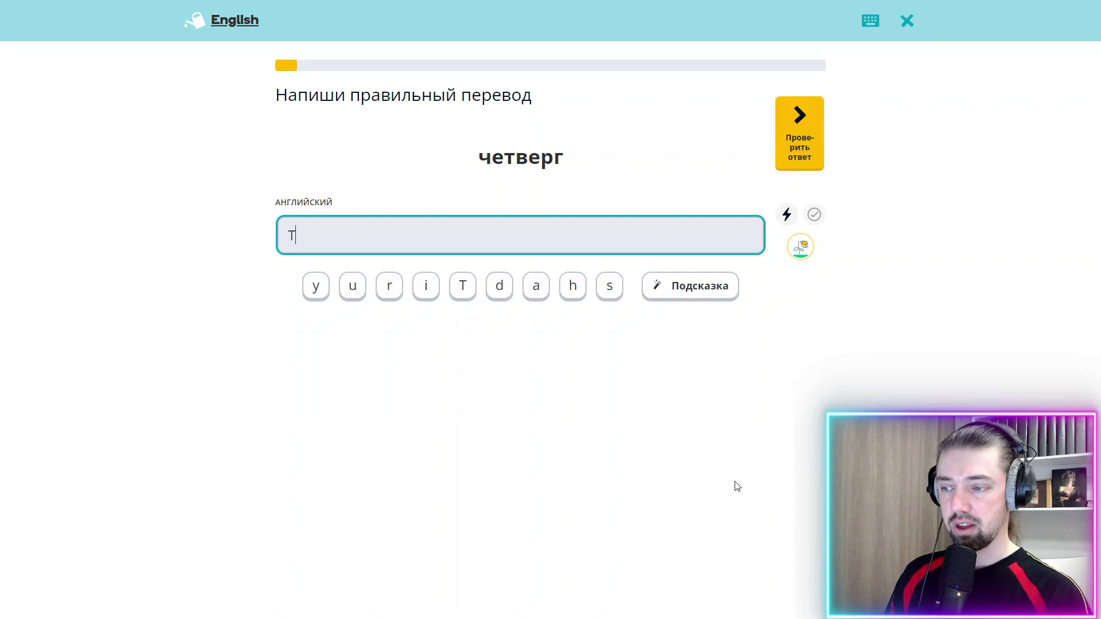
{"action": "type", "text": "hu"}
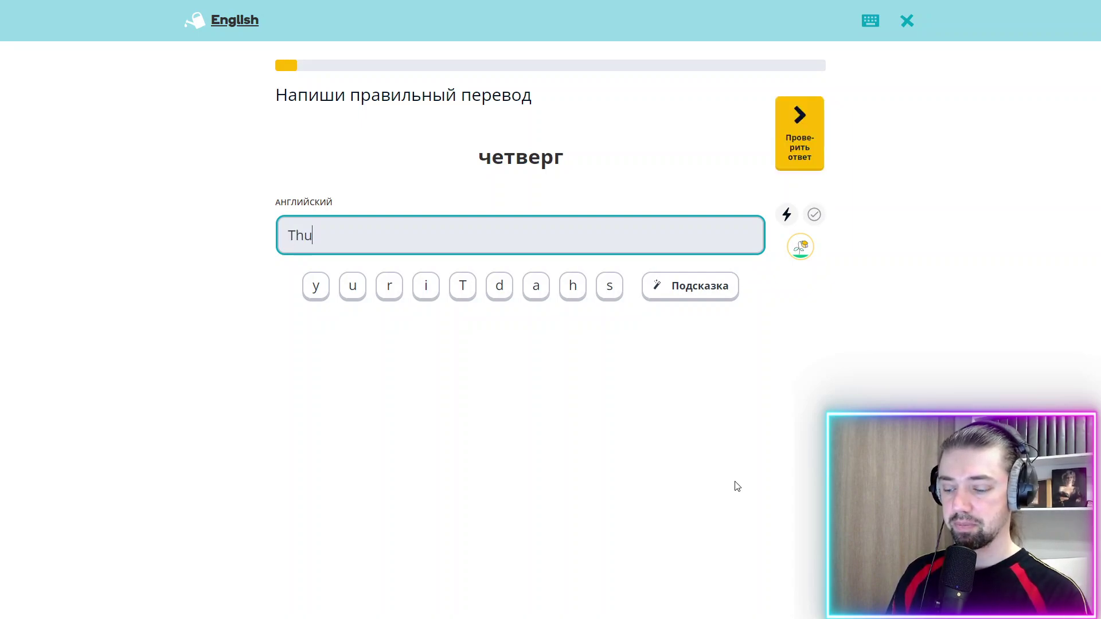
{"action": "type", "text": "rsday"}
{"action": "key", "text": "Return"}
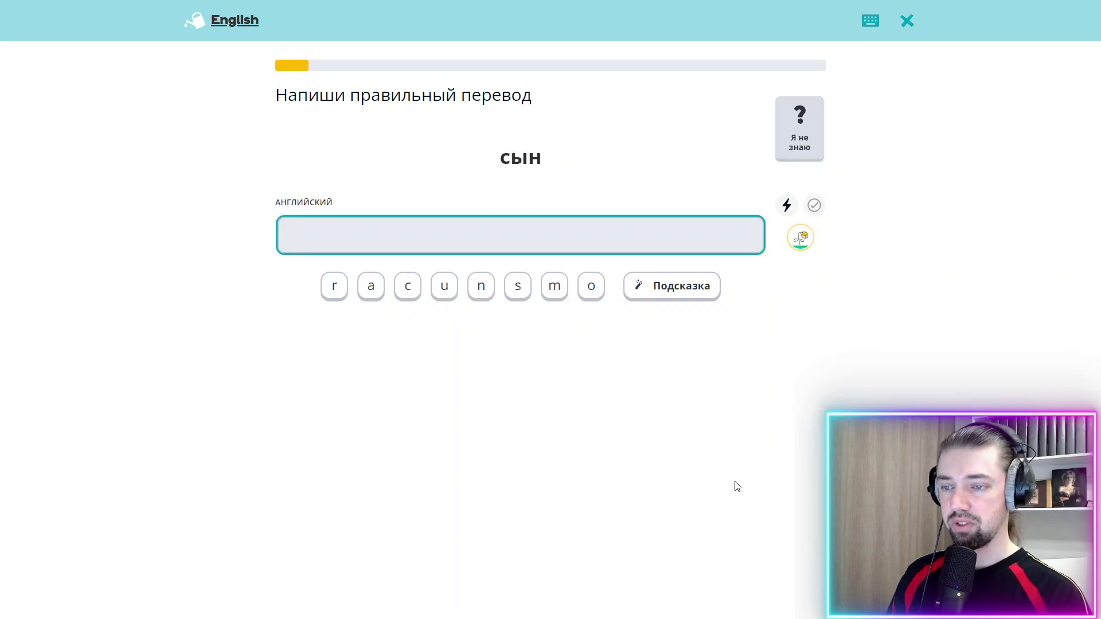
Step: Translate «сын» as "a son", and answer «на выходных» with the second audio option
{"action": "type", "text": "a son"}
{"action": "key", "text": "Return"}
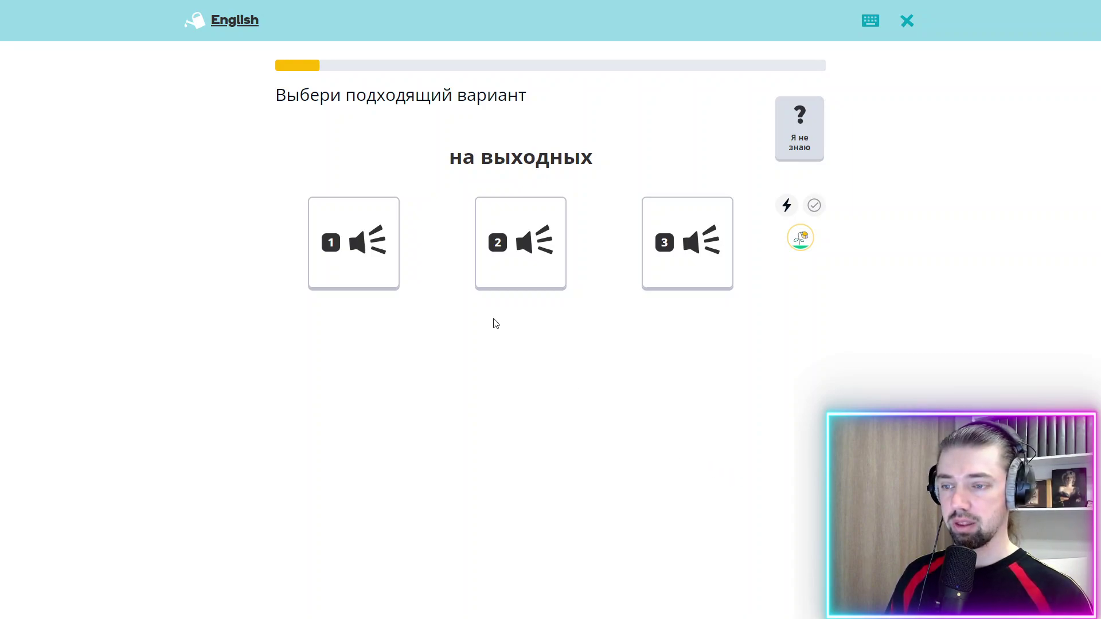
{"action": "left_click", "coordinate": [489, 274]}
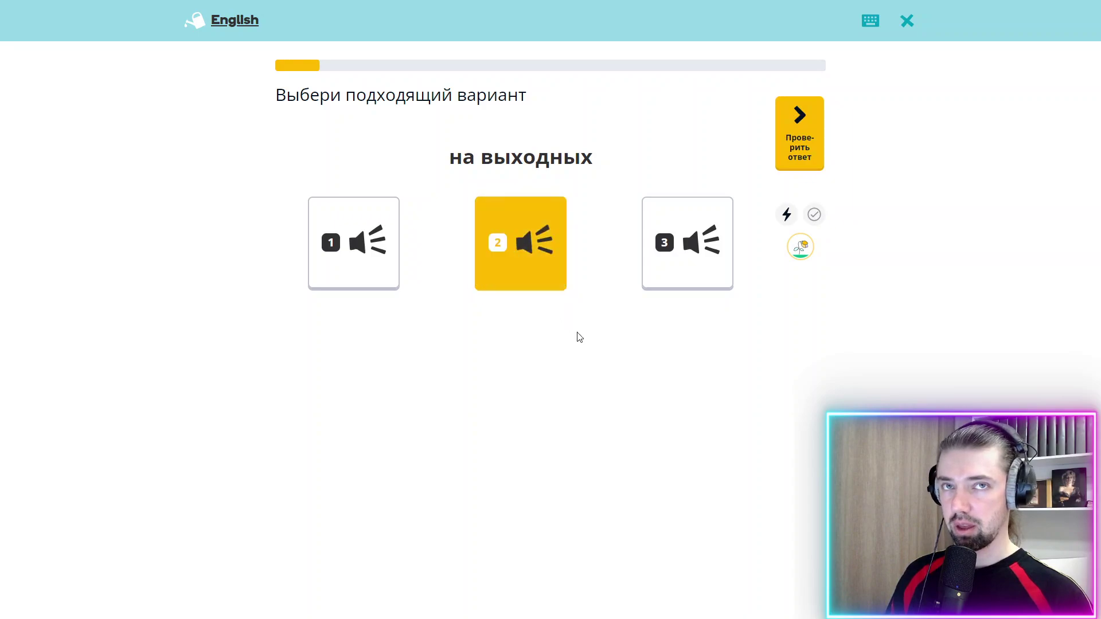
{"action": "left_click", "coordinate": [794, 140]}
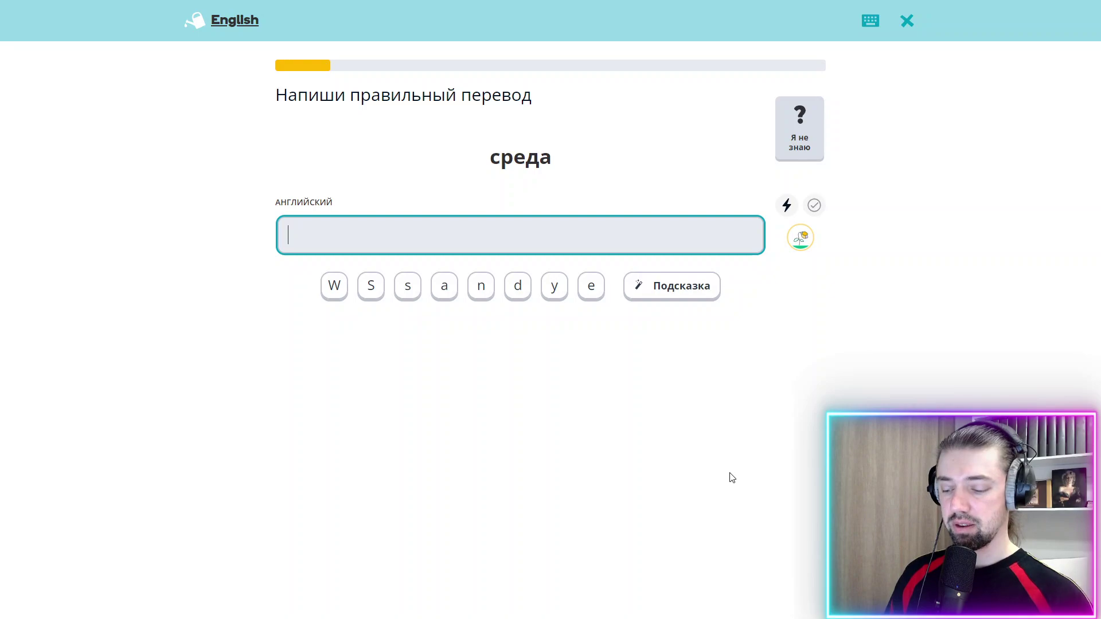
Step: Translate «среда» as "Wednesday" and submit the answer
{"action": "type", "text": "Wen"}
{"action": "key", "text": "BackSpace"}
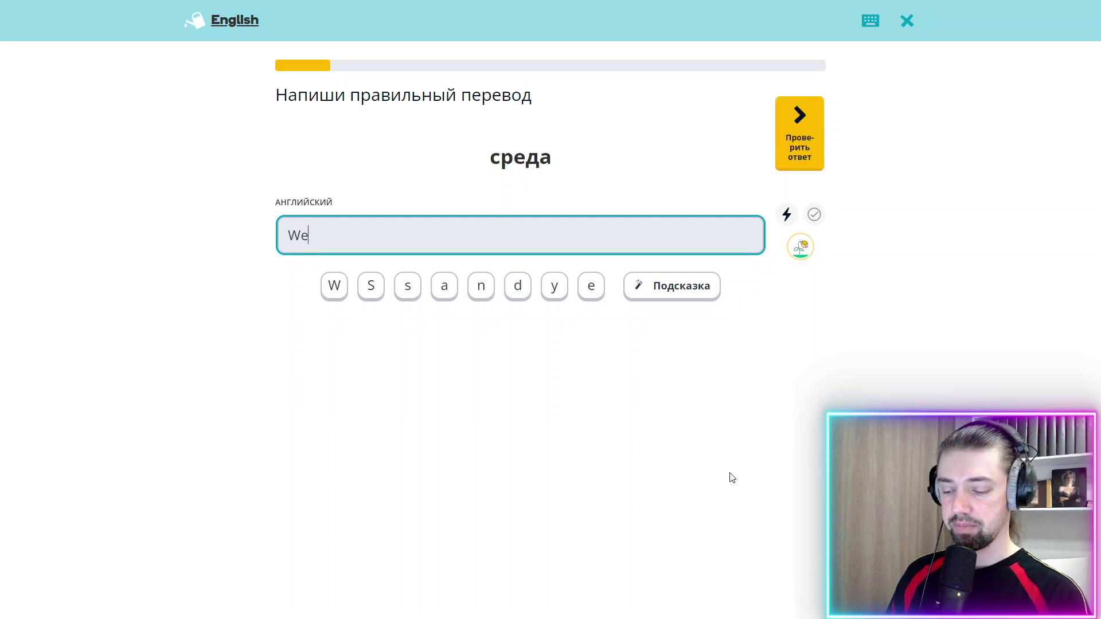
{"action": "type", "text": "dn"}
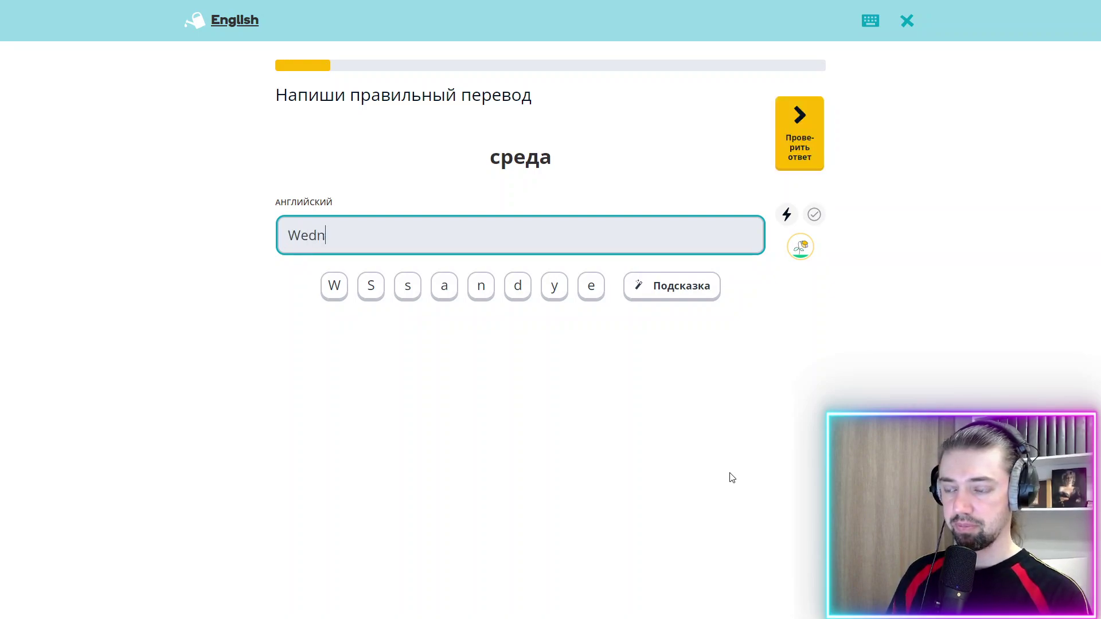
{"action": "type", "text": "esday"}
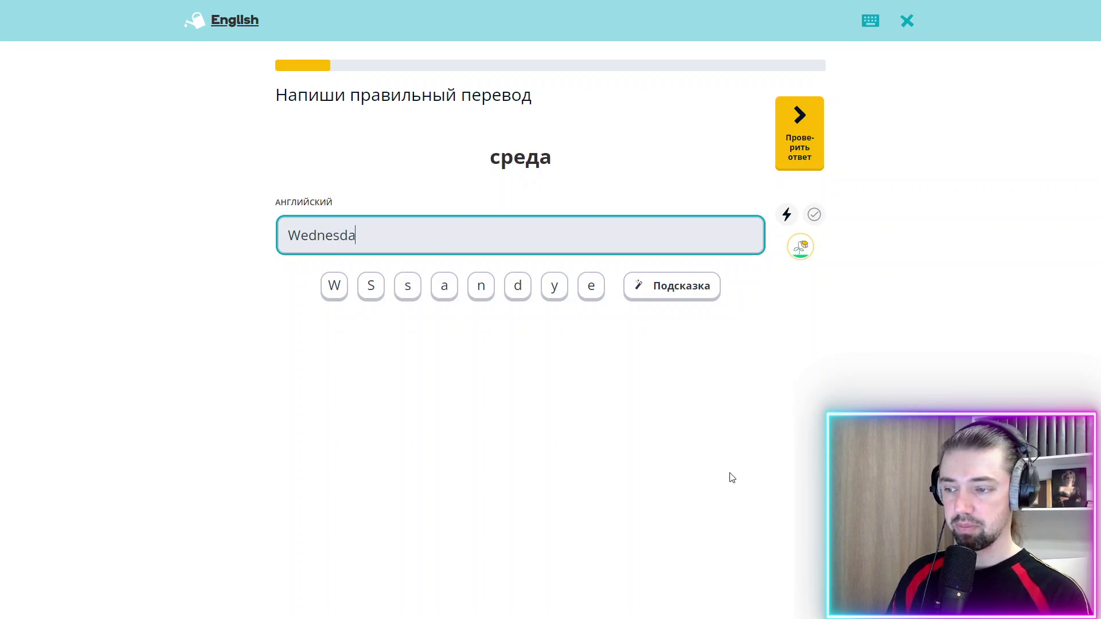
{"action": "key", "text": "Return"}
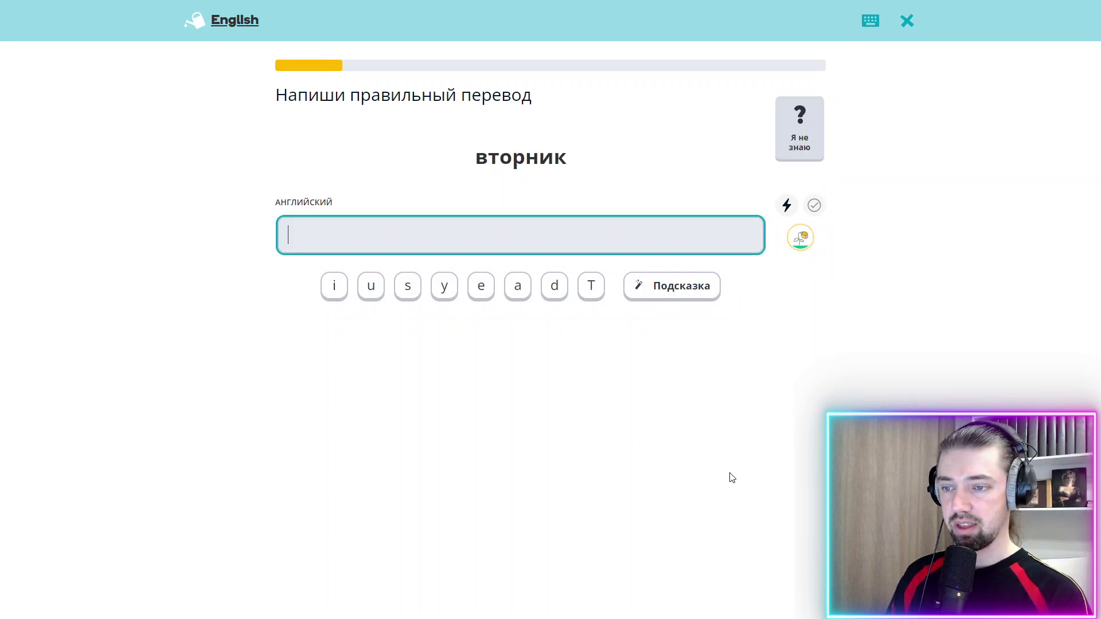
{"action": "type", "text": "T"}
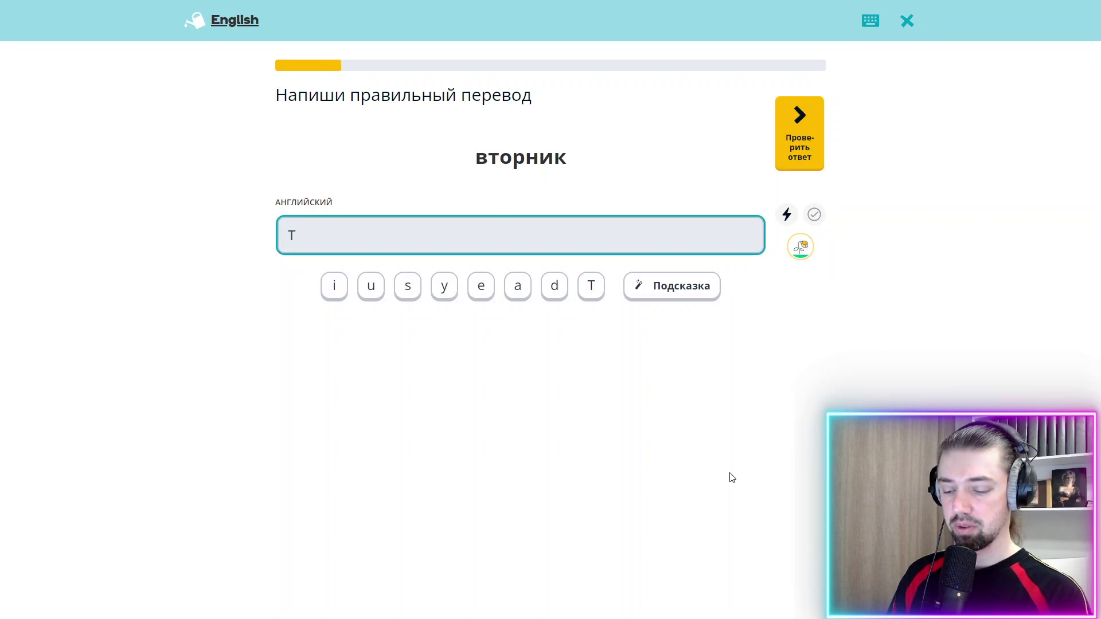
{"action": "type", "text": "ues"}
{"action": "key", "text": "BackSpace"}
{"action": "key", "text": "BackSpace"}
{"action": "type", "text": "r"}
{"action": "key", "text": "BackSpace"}
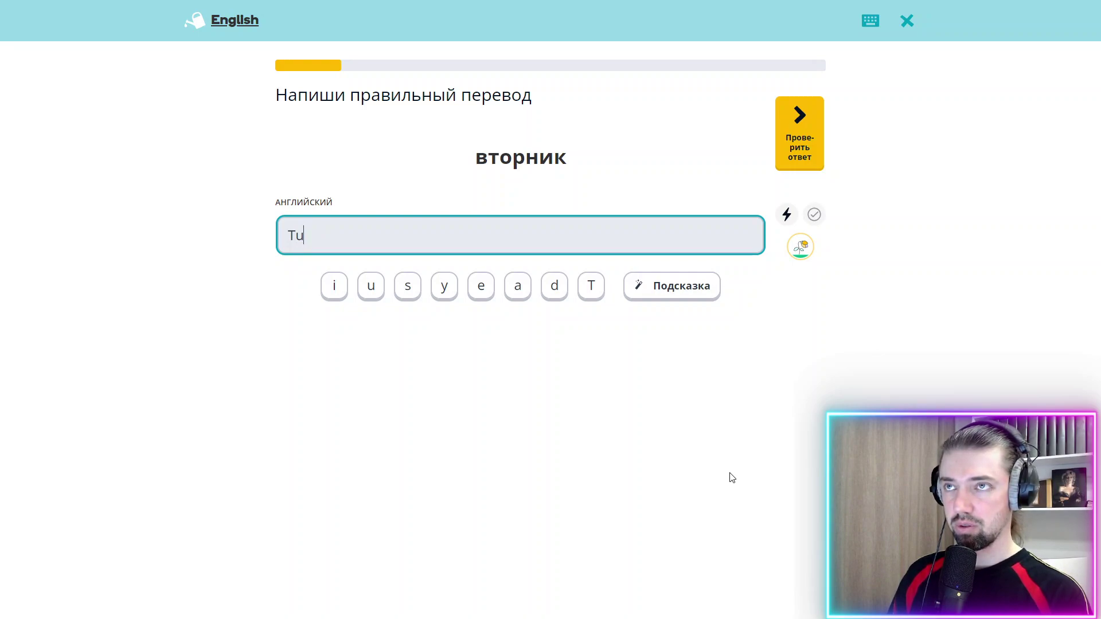
{"action": "key", "text": "BackSpace"}
{"action": "type", "text": "uer"}
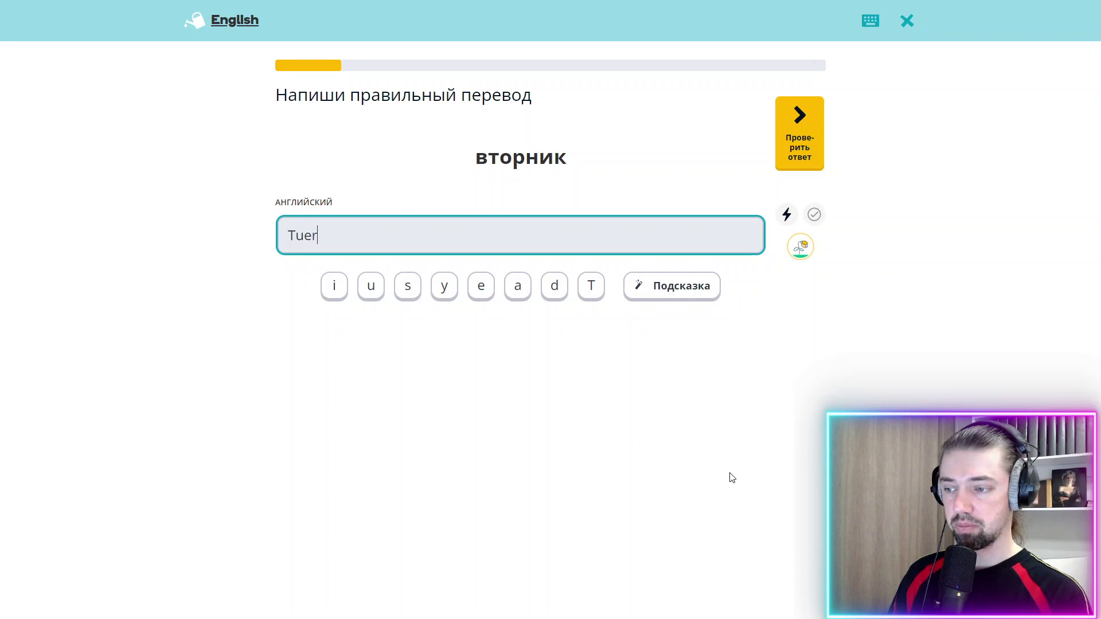
{"action": "type", "text": "dat"}
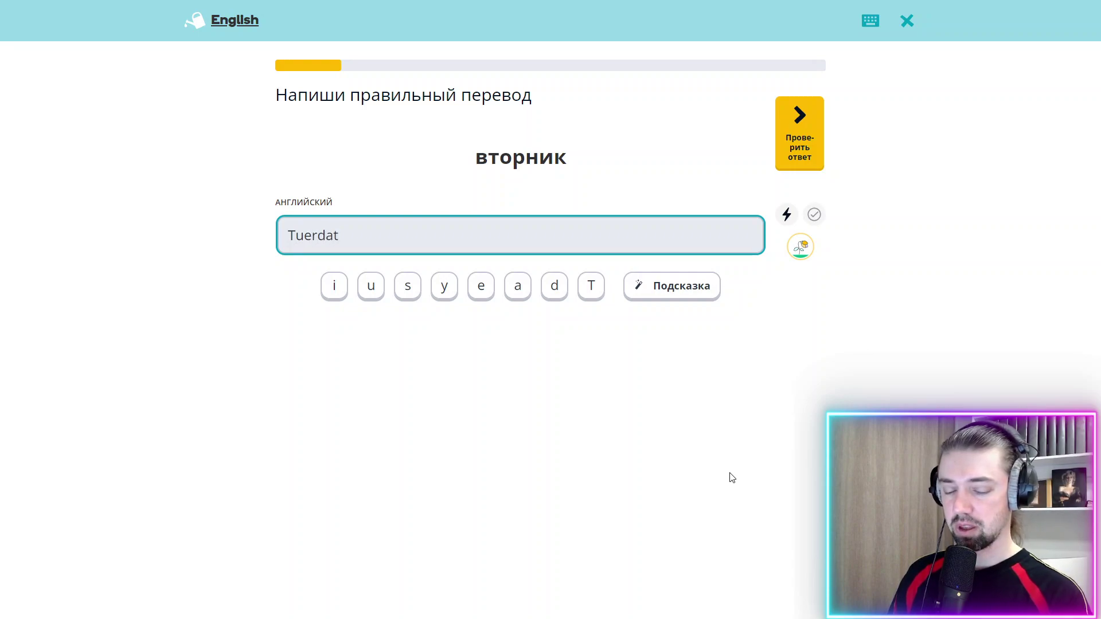
{"action": "key", "text": "Left"}
{"action": "key", "text": "Left"}
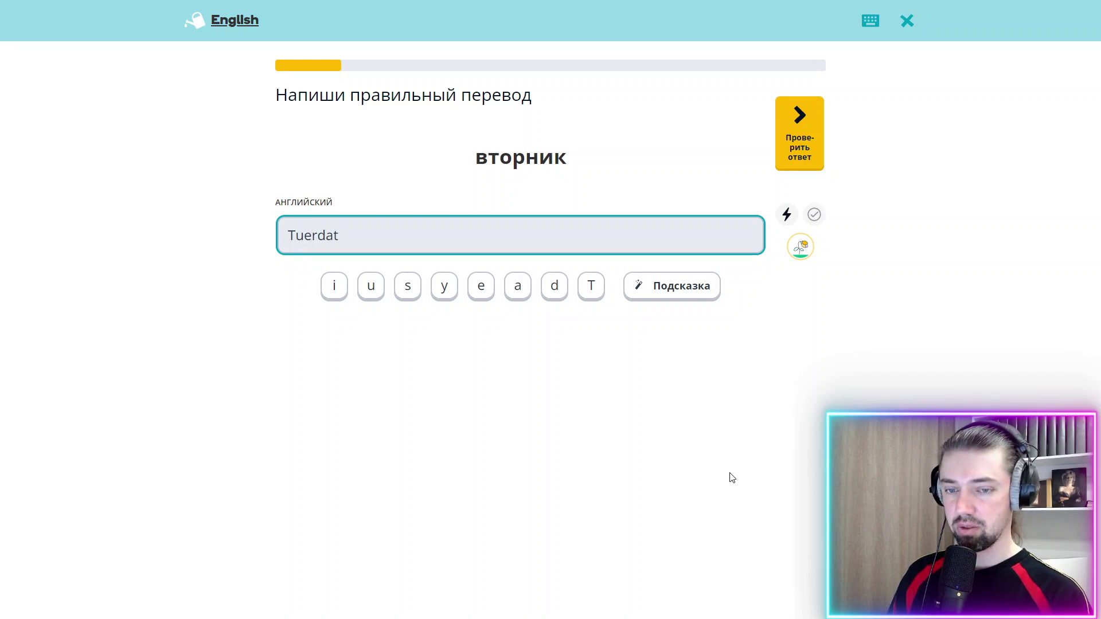
{"action": "left_click", "coordinate": [339, 235]}
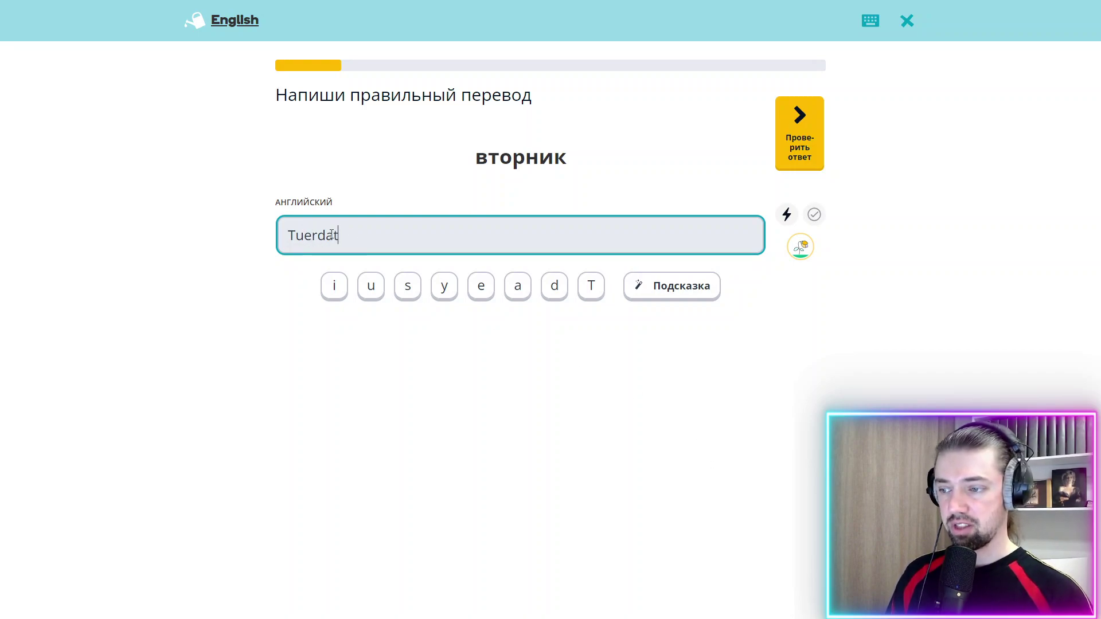
{"action": "double_click", "coordinate": [339, 235]}
{"action": "type", "text": "Th"}
{"action": "type", "text": "u"}
{"action": "type", "text": "er"}
{"action": "key", "text": "BackSpace"}
{"action": "key", "text": "BackSpace"}
{"action": "type", "text": "rsday"}
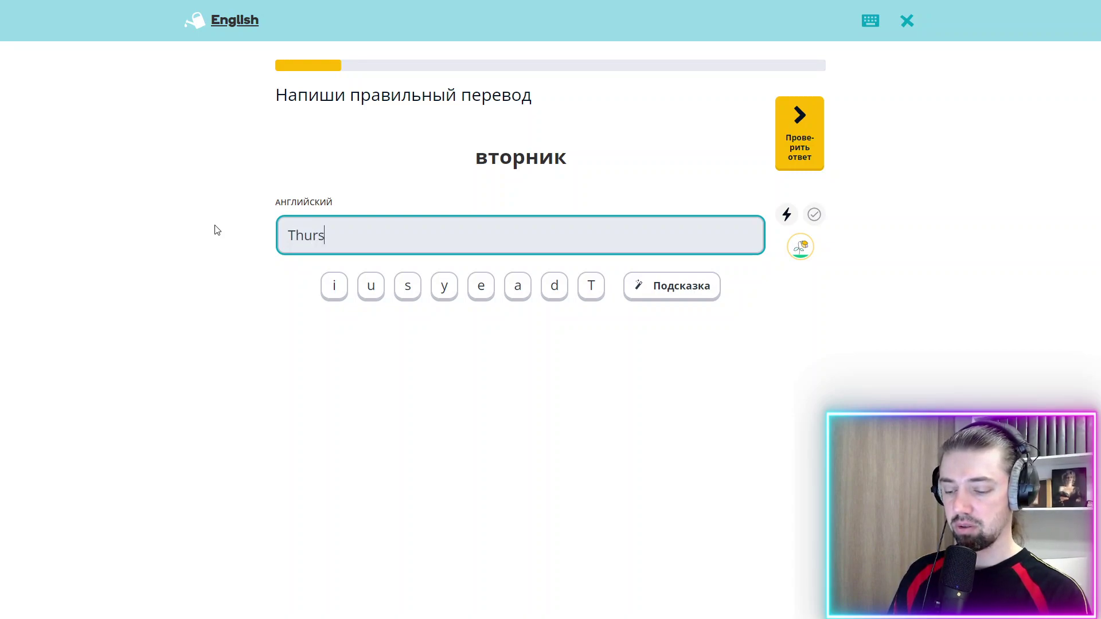
{"action": "key", "text": "BackSpace"}
{"action": "key", "text": "BackSpace"}
{"action": "key", "text": "BackSpace"}
{"action": "key", "text": "BackSpace"}
{"action": "key", "text": "BackSpace"}
{"action": "key", "text": "BackSpace"}
{"action": "key", "text": "BackSpace"}
{"action": "key", "text": "BackSpace"}
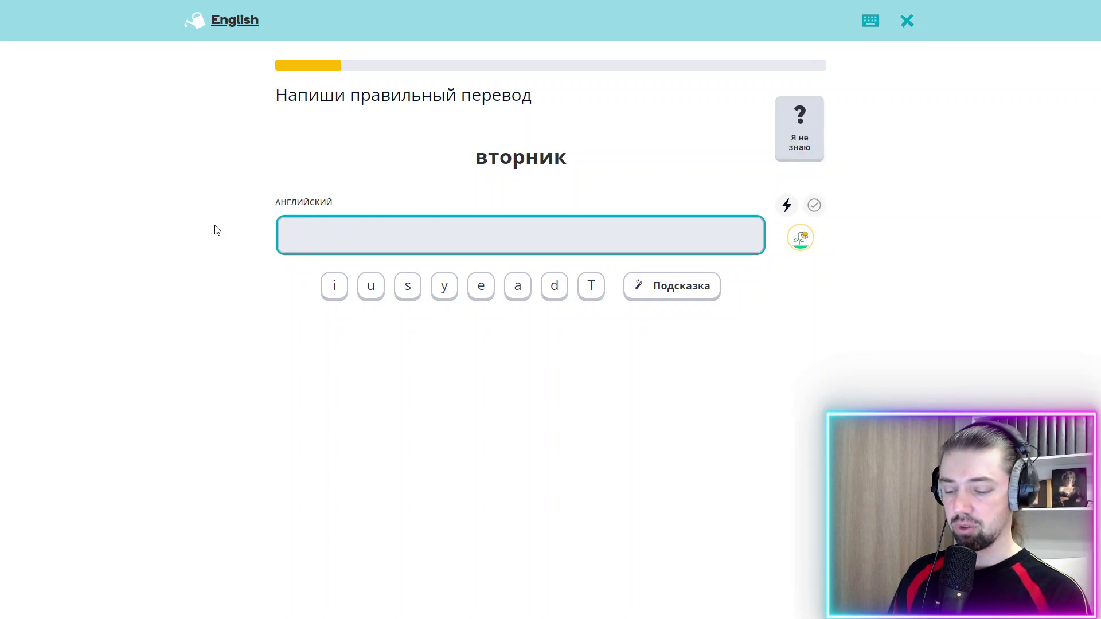
Step: Translate «вторник» as "Tuesday" and submit the answer
{"action": "type", "text": "Tuesday"}
{"action": "key", "text": "Return"}
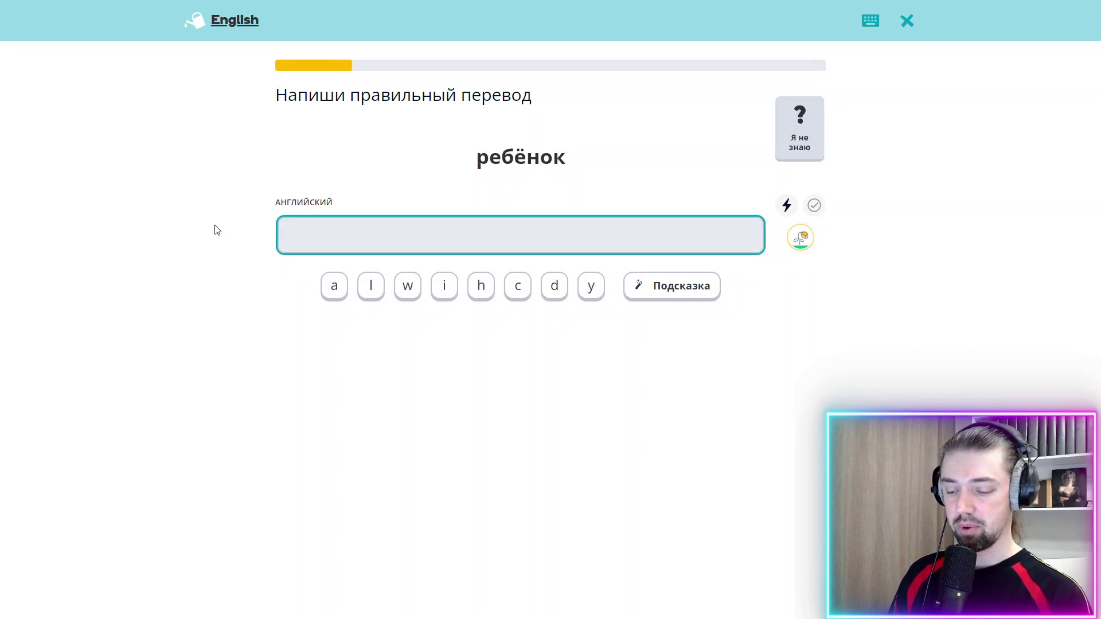
Step: Translate «ребёнок» as "a child" and «сегодня» as "today", submitting each answer
{"action": "type", "text": "a chil"}
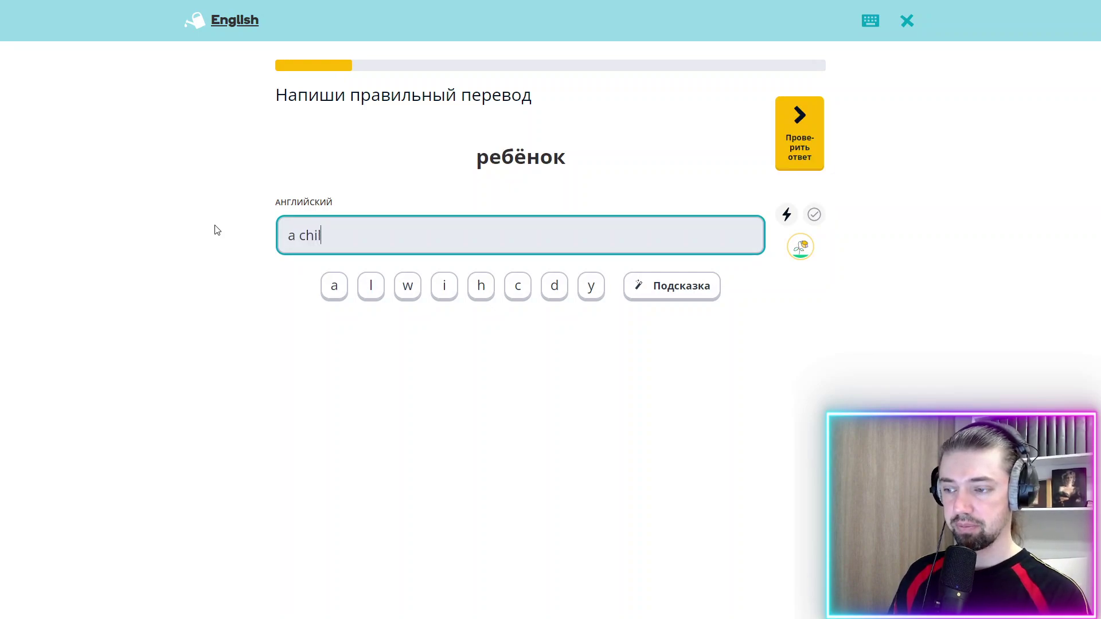
{"action": "type", "text": "d"}
{"action": "key", "text": "Return"}
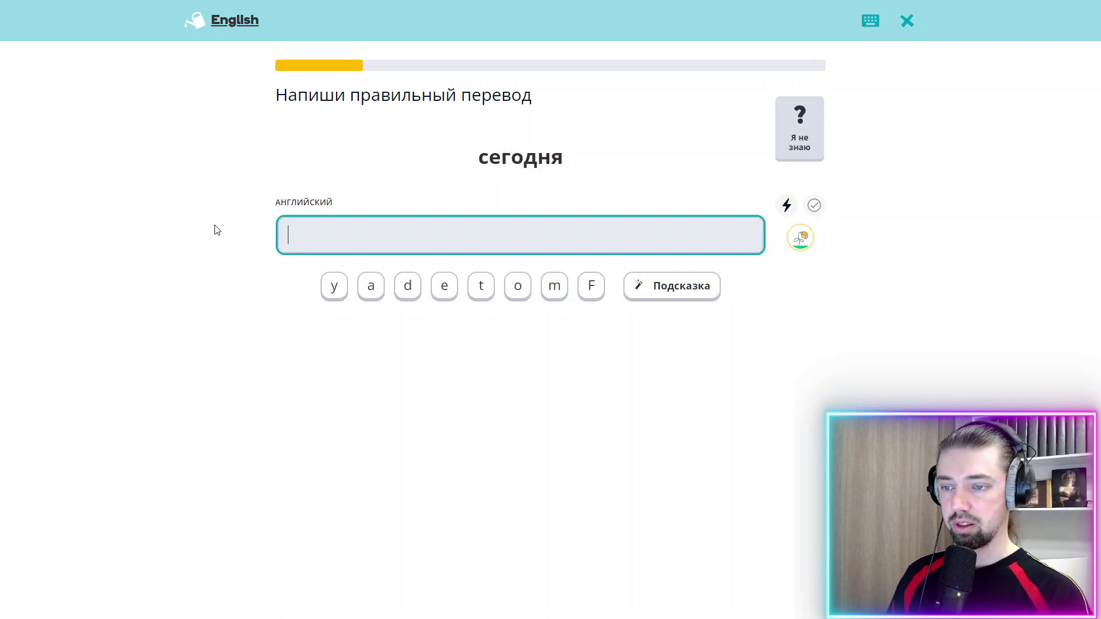
{"action": "type", "text": "today"}
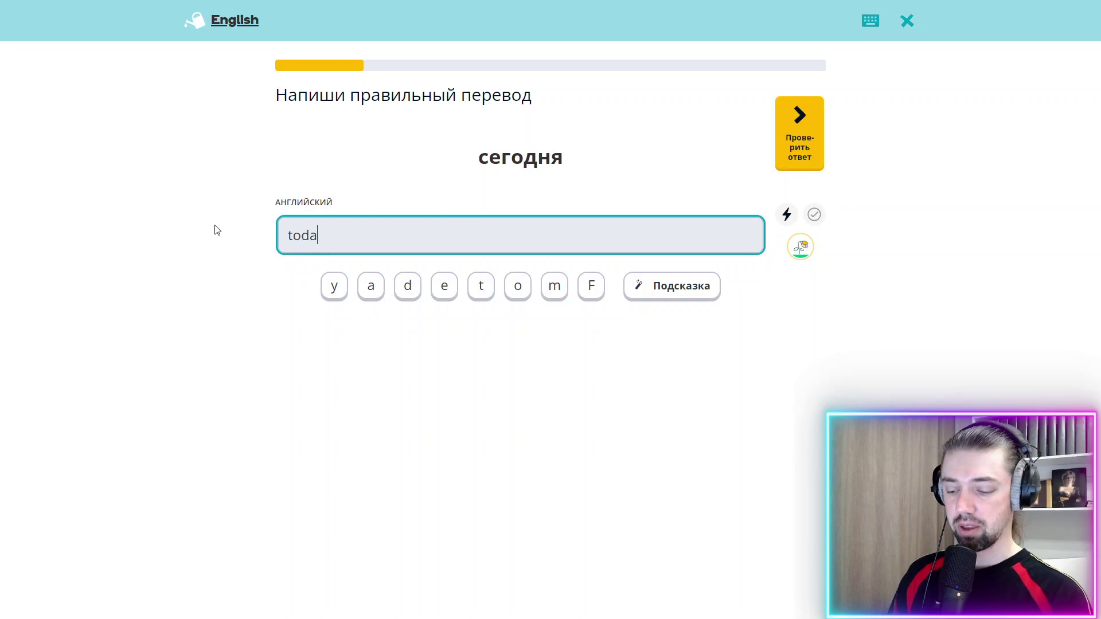
{"action": "key", "text": "Return"}
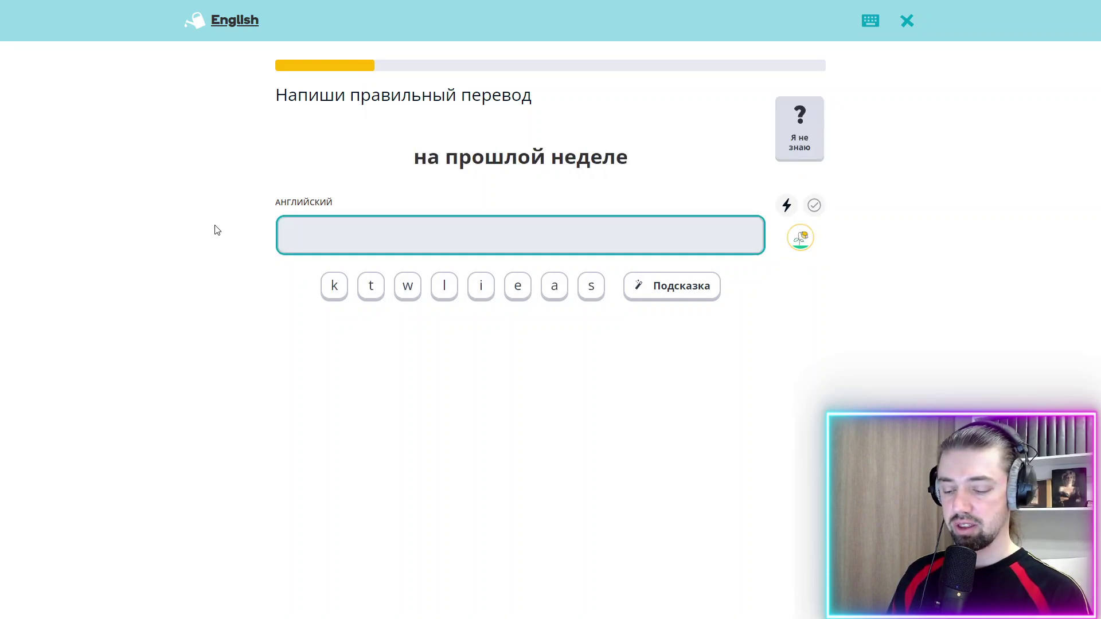
Step: Translate «на прошлой неделе» as "last week" and submit the answer
{"action": "type", "text": "las"}
{"action": "key", "text": "BackSpace"}
{"action": "key", "text": "BackSpace"}
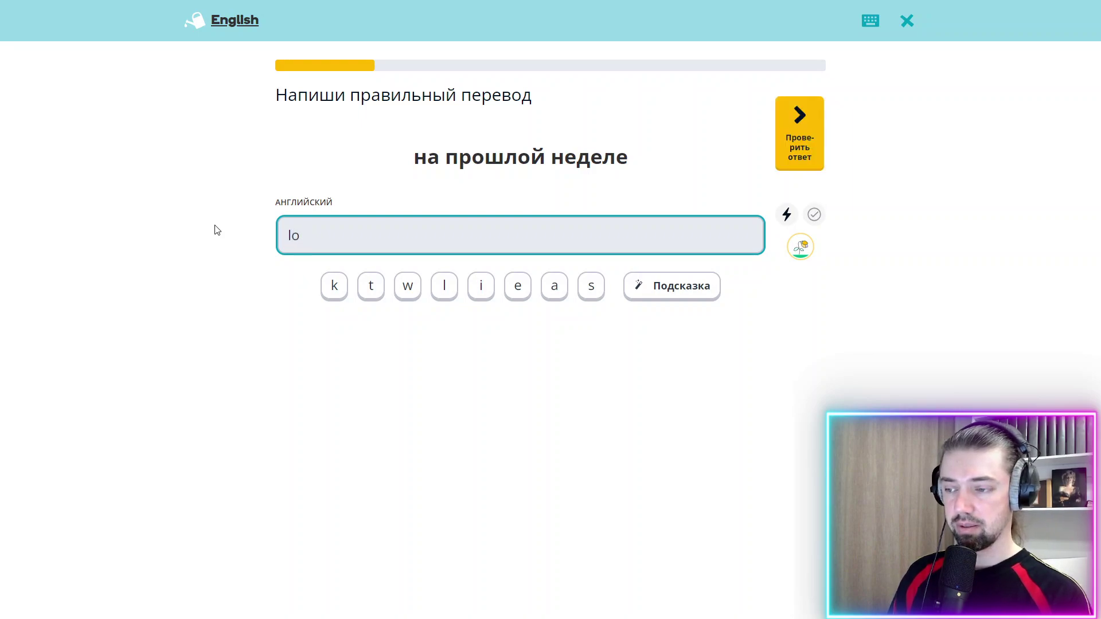
{"action": "type", "text": "as"}
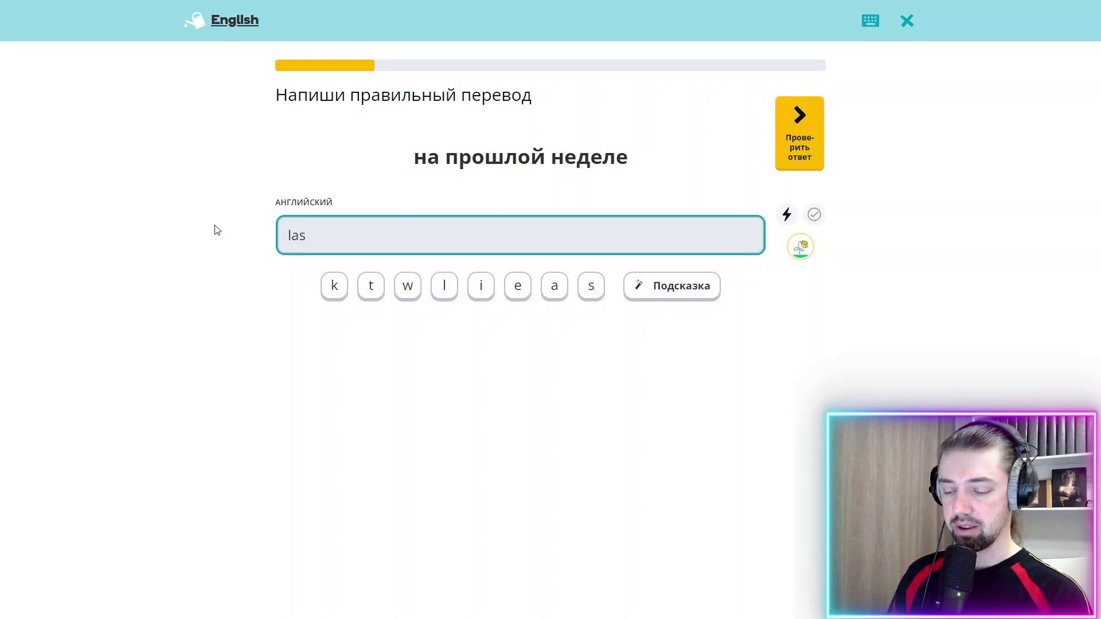
{"action": "type", "text": "t week"}
{"action": "key", "text": "Return"}
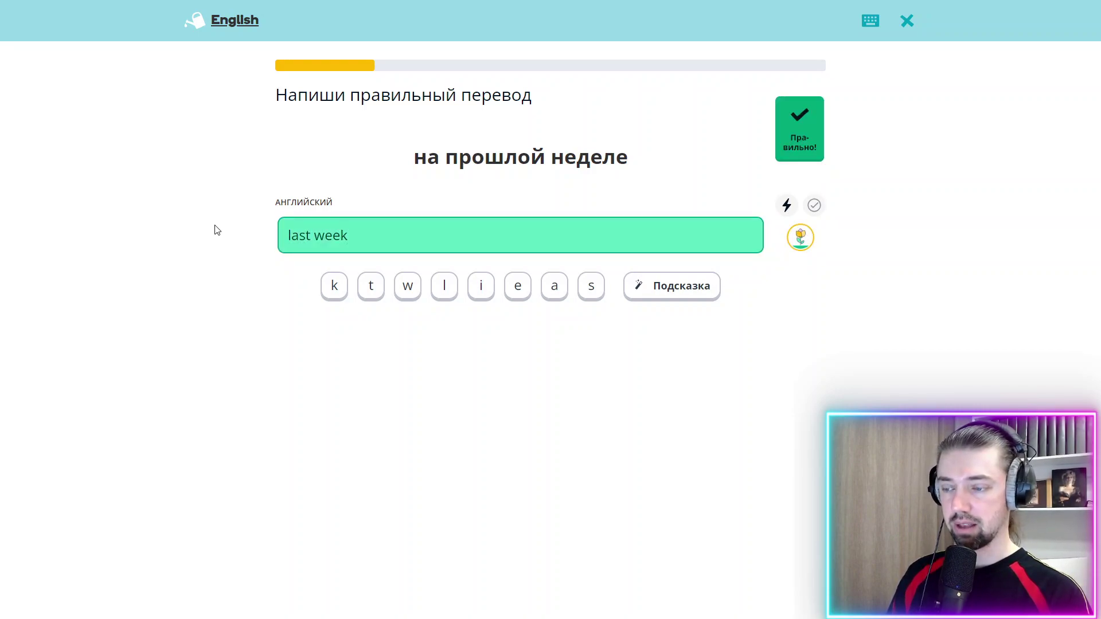
Step: Translate «сестра» as "a sister" and «завтра» as "tomorrow", submitting each answer
{"action": "type", "text": "a s"}
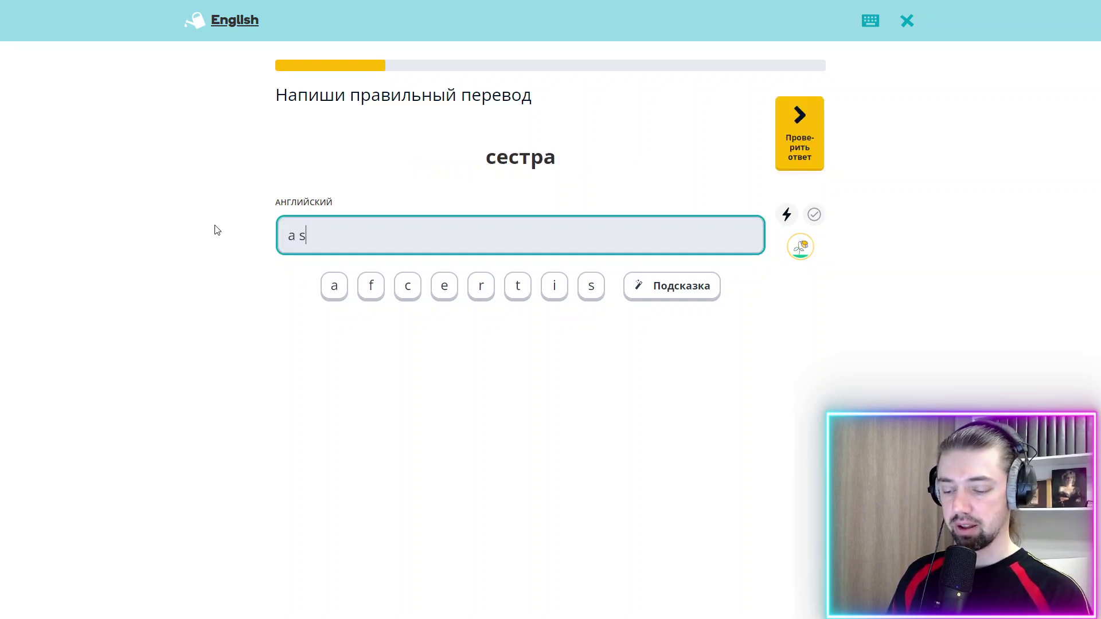
{"action": "type", "text": "istr"}
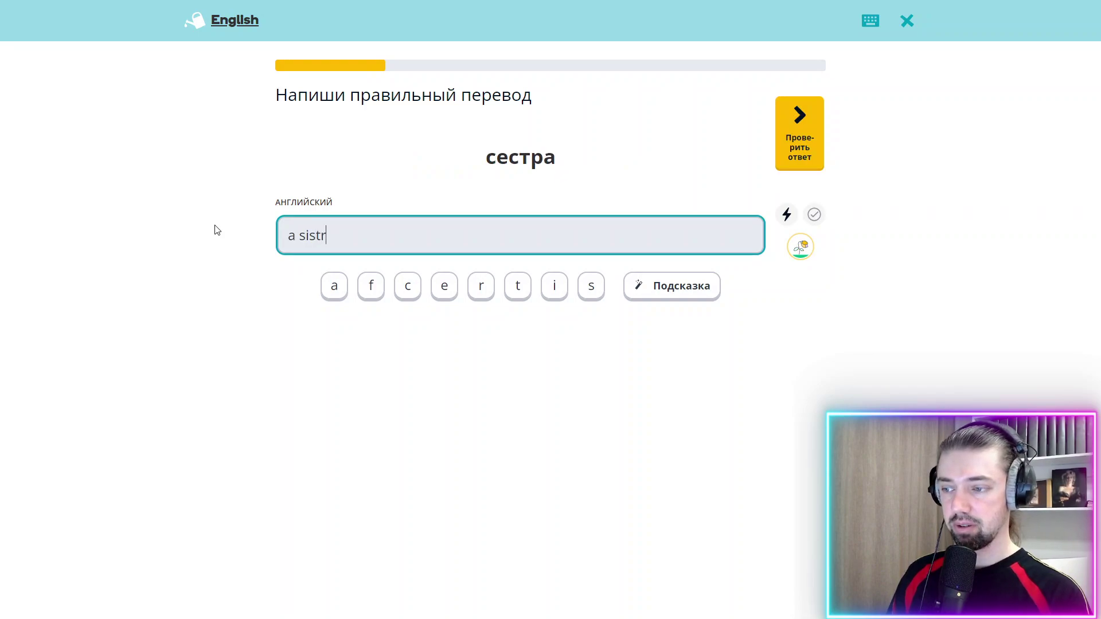
{"action": "type", "text": "er"}
{"action": "key", "text": "Return"}
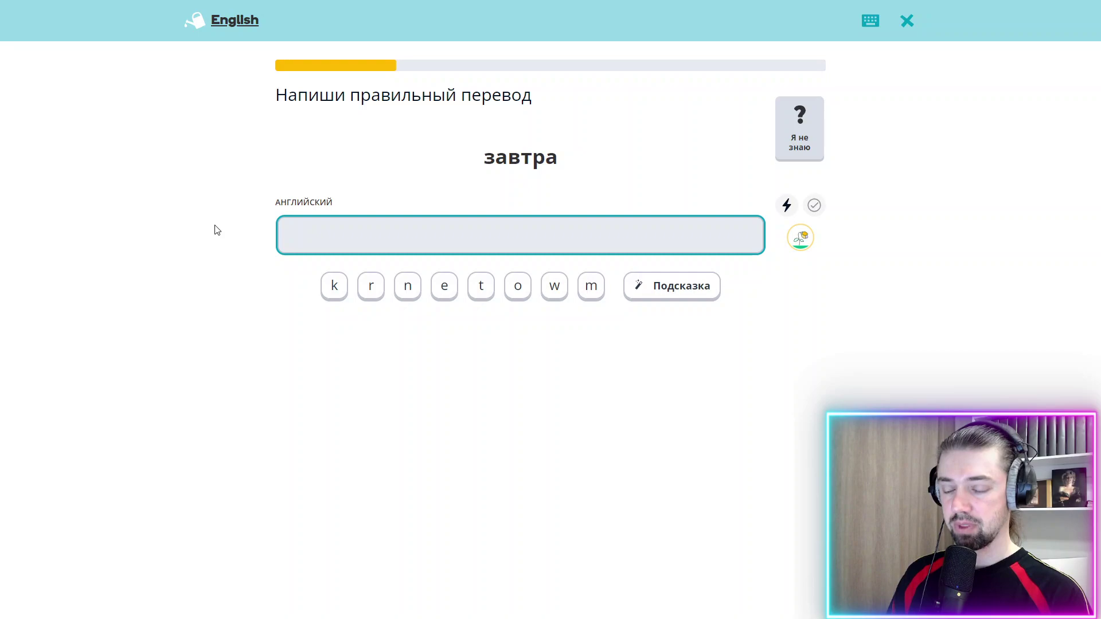
{"action": "type", "text": "to"}
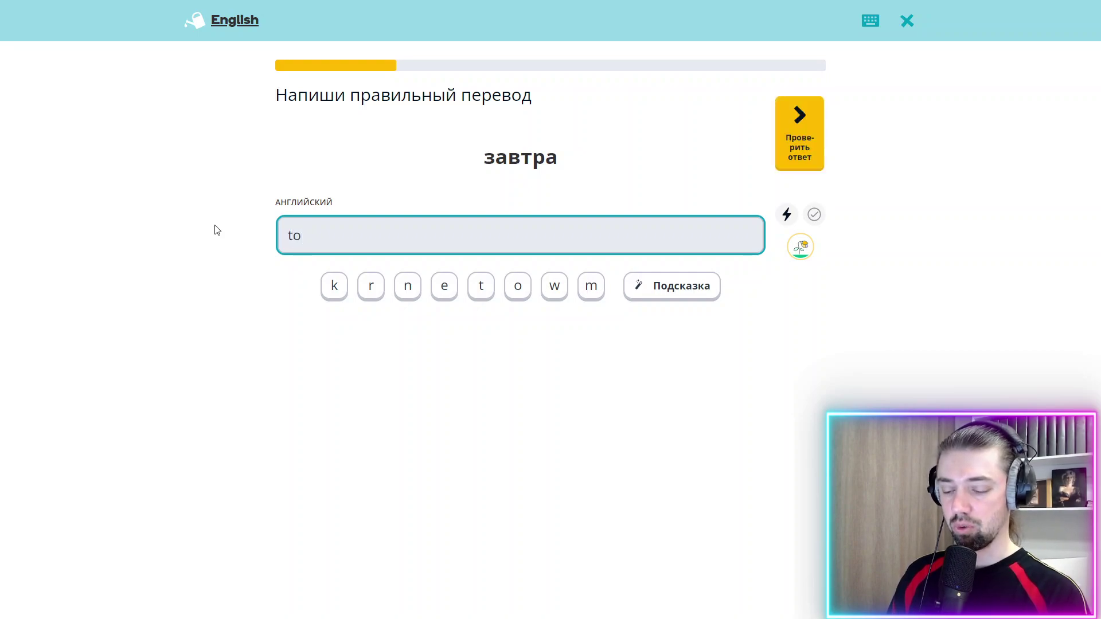
{"action": "type", "text": "morrow"}
{"action": "key", "text": "Return"}
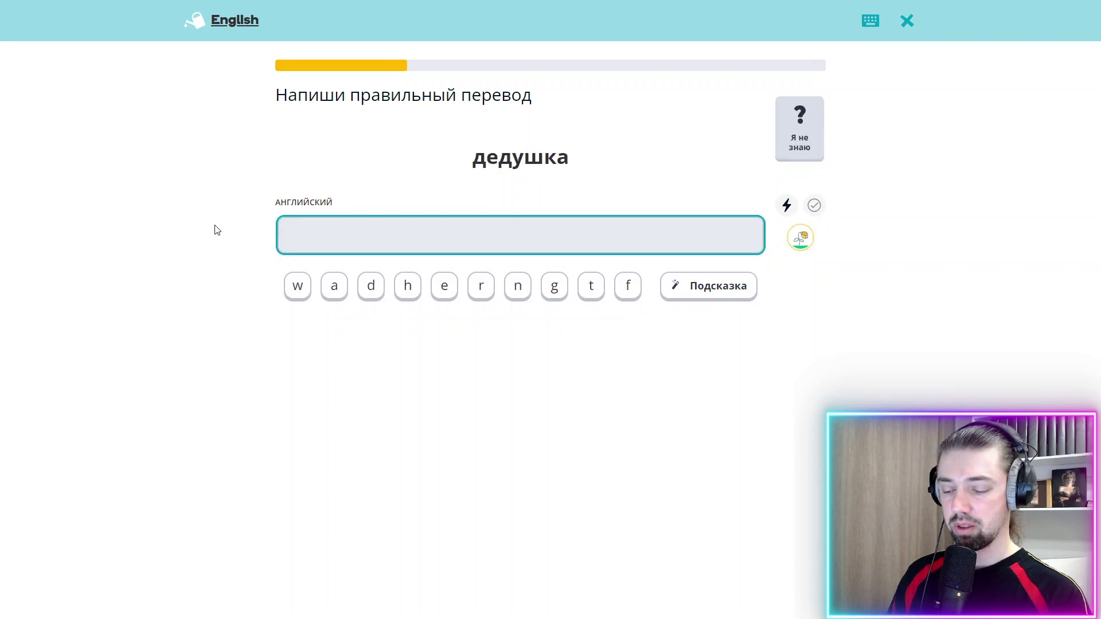
Step: Translate «дедушка» as "a grandfather" and submit the answer
{"action": "type", "text": "a"}
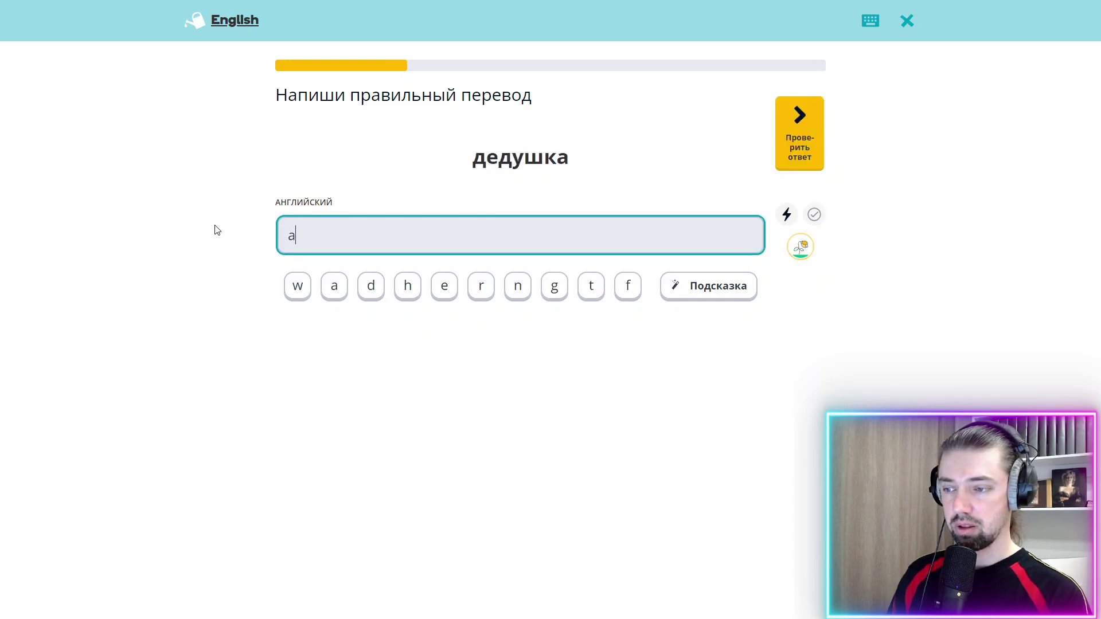
{"action": "type", "text": " ga"}
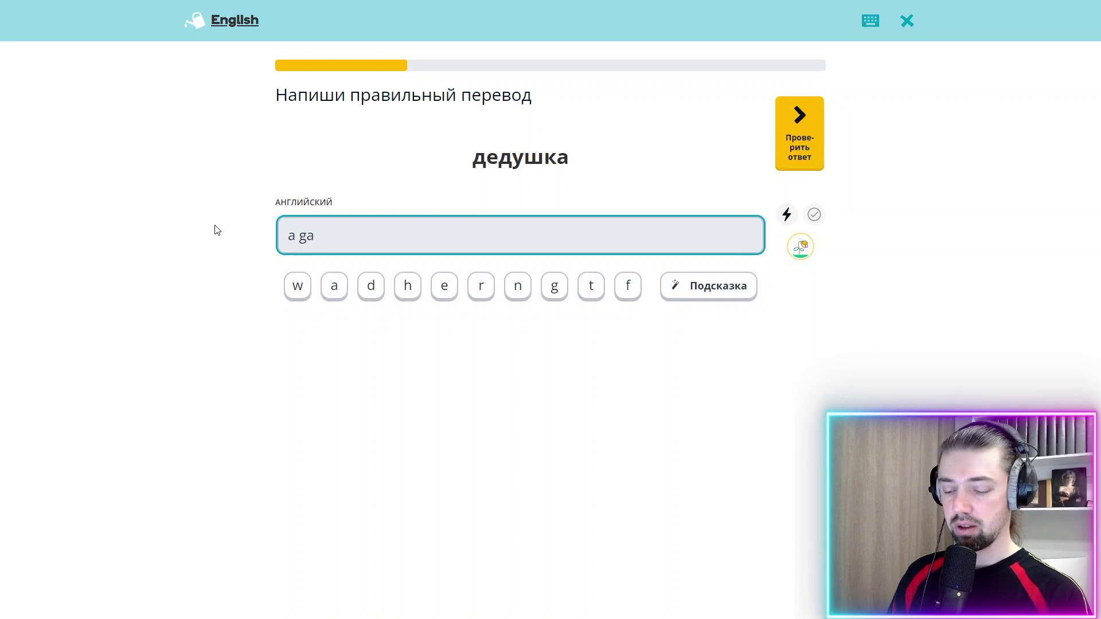
{"action": "key", "text": "BackSpace"}
{"action": "type", "text": "t"}
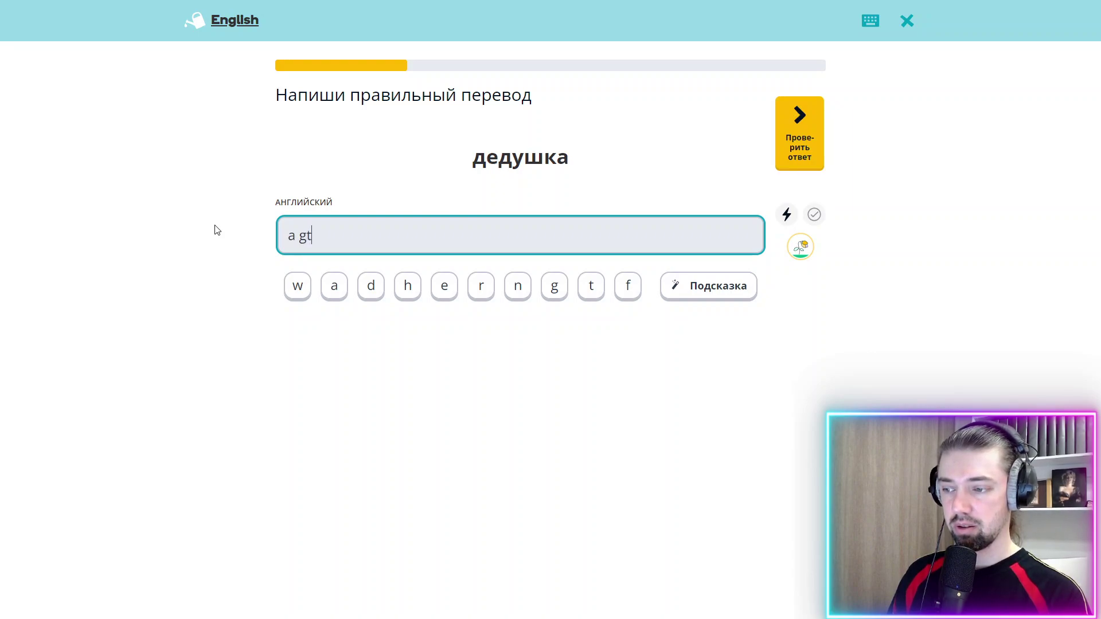
{"action": "key", "text": "BackSpace"}
{"action": "type", "text": "rand"}
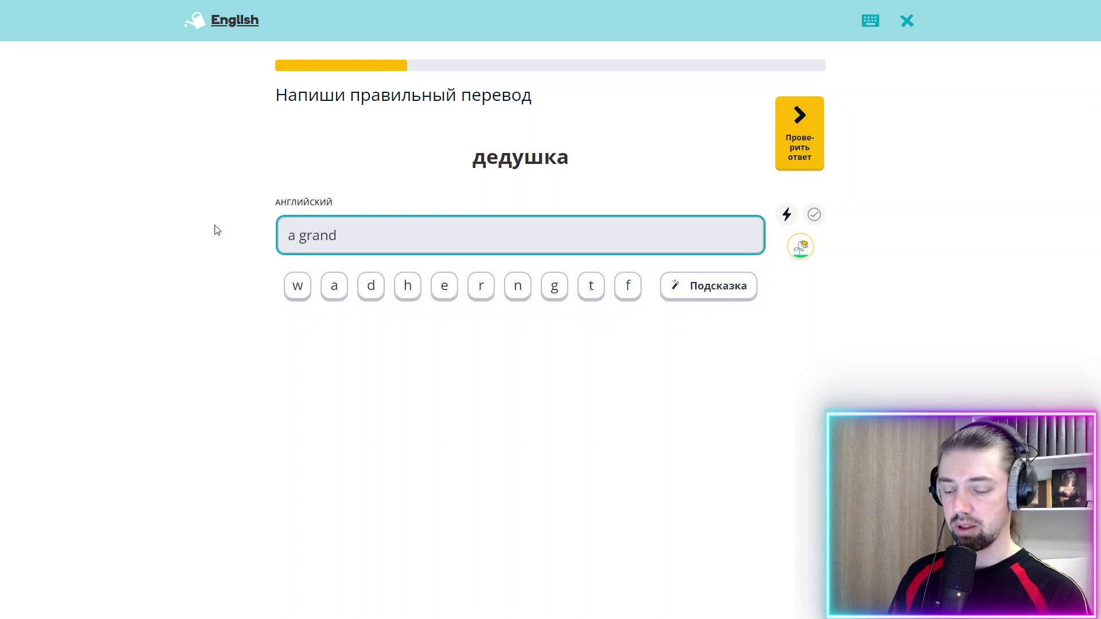
{"action": "type", "text": "father"}
{"action": "key", "text": "Return"}
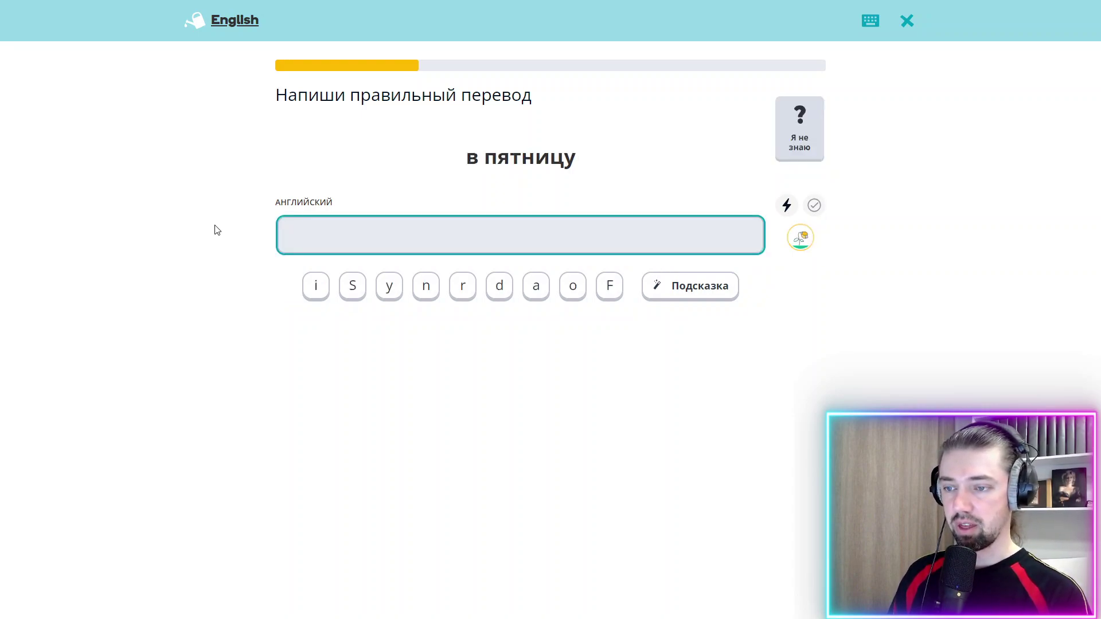
Step: Translate «в пятницу» as "on Friday" with a capital F and submit the answer
{"action": "type", "text": "on"}
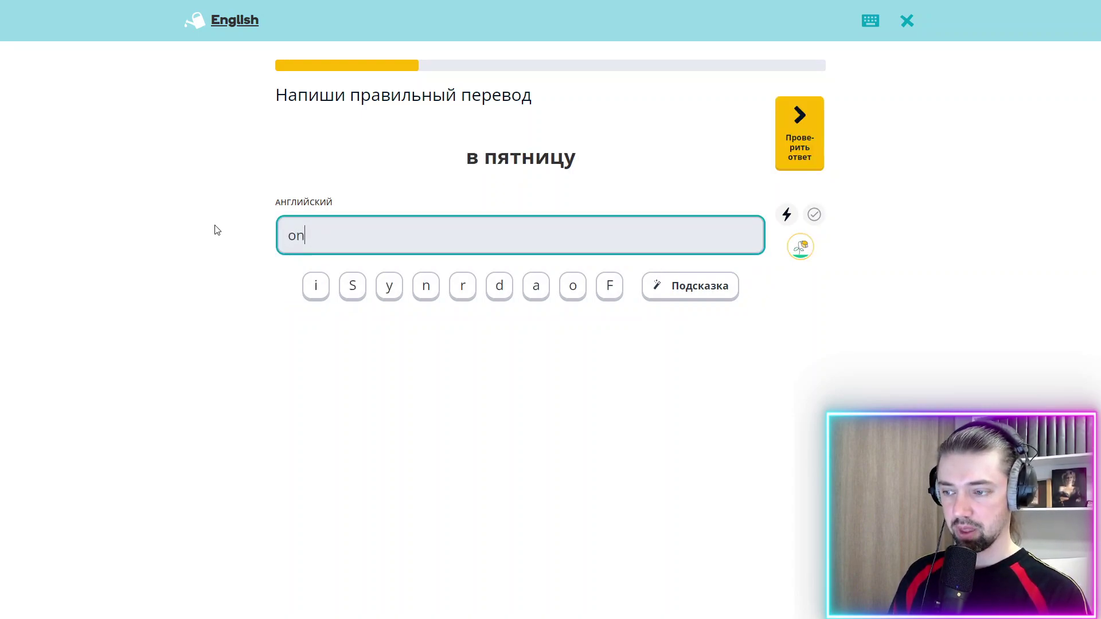
{"action": "type", "text": " friday"}
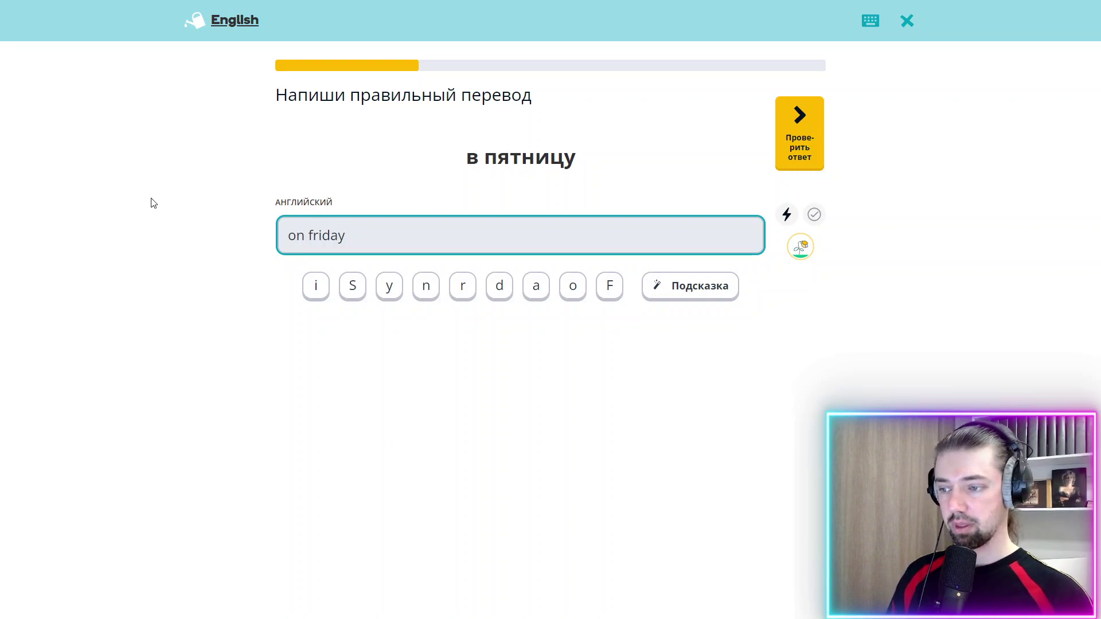
{"action": "left_click", "coordinate": [312, 236]}
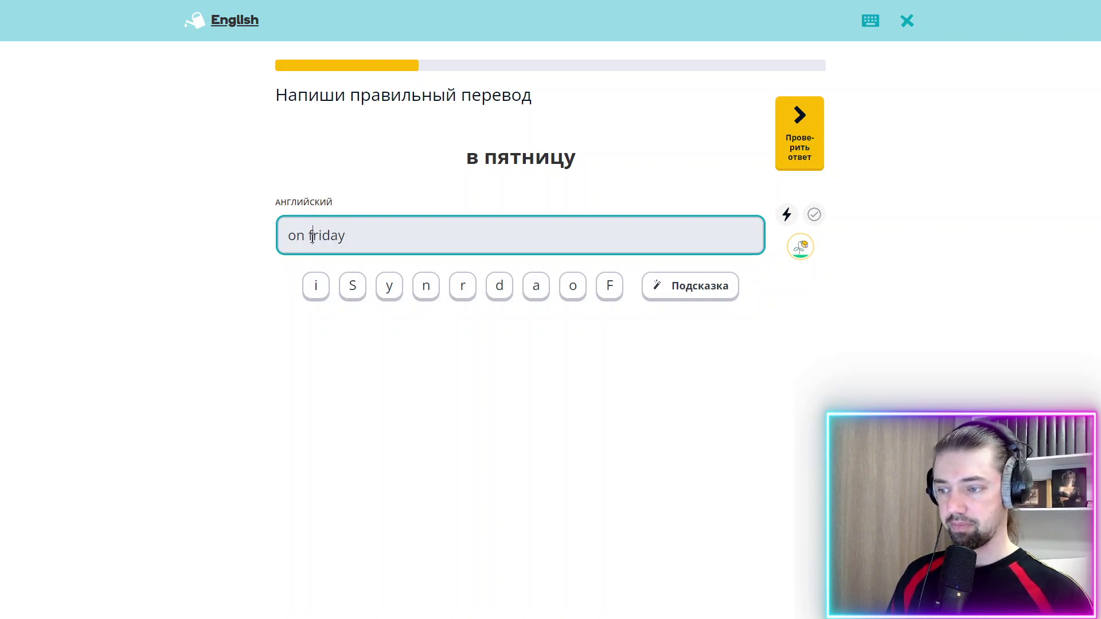
{"action": "key", "text": "Delete"}
{"action": "type", "text": "F"}
{"action": "key", "text": "Return"}
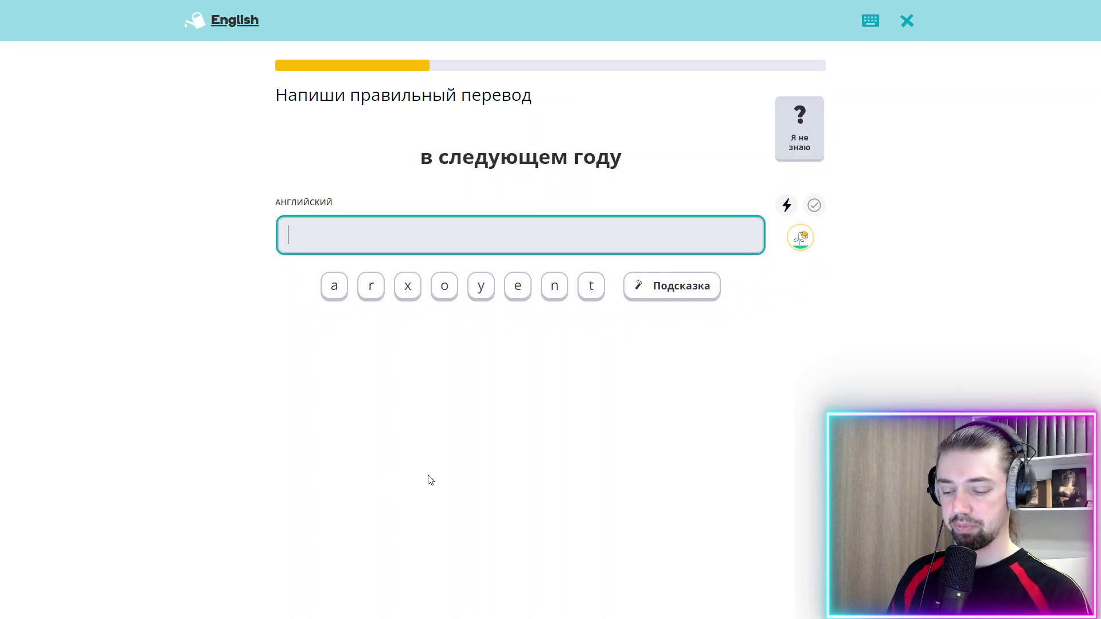
Step: Translate «в следующем году» as "next year" and submit the answer
{"action": "type", "text": "nes"}
{"action": "key", "text": "BackSpace"}
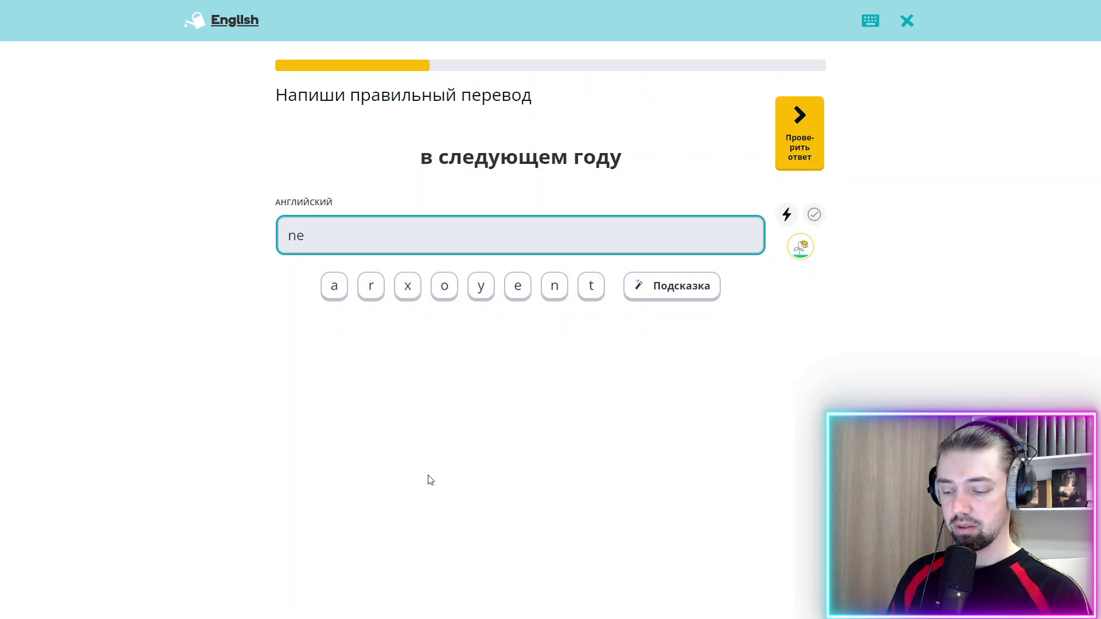
{"action": "type", "text": "xt"}
{"action": "type", "text": " ea"}
{"action": "key", "text": "BackSpace"}
{"action": "key", "text": "BackSpace"}
{"action": "type", "text": "year"}
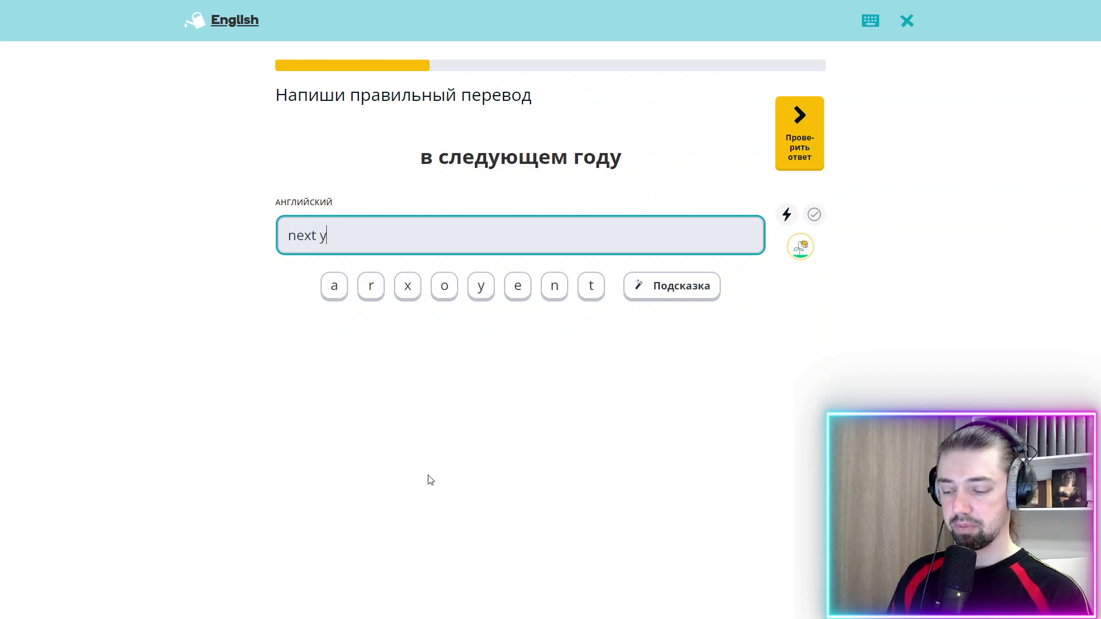
{"action": "key", "text": "Return"}
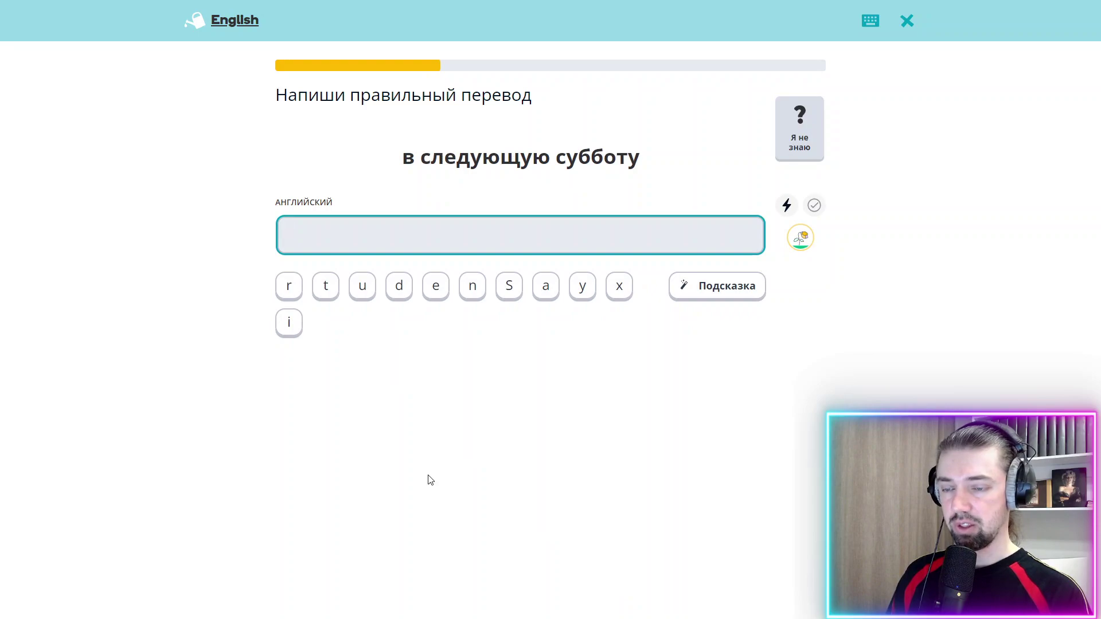
Step: Translate «в следующую субботу» as "next Saturday" and submit the answer
{"action": "type", "text": "ne"}
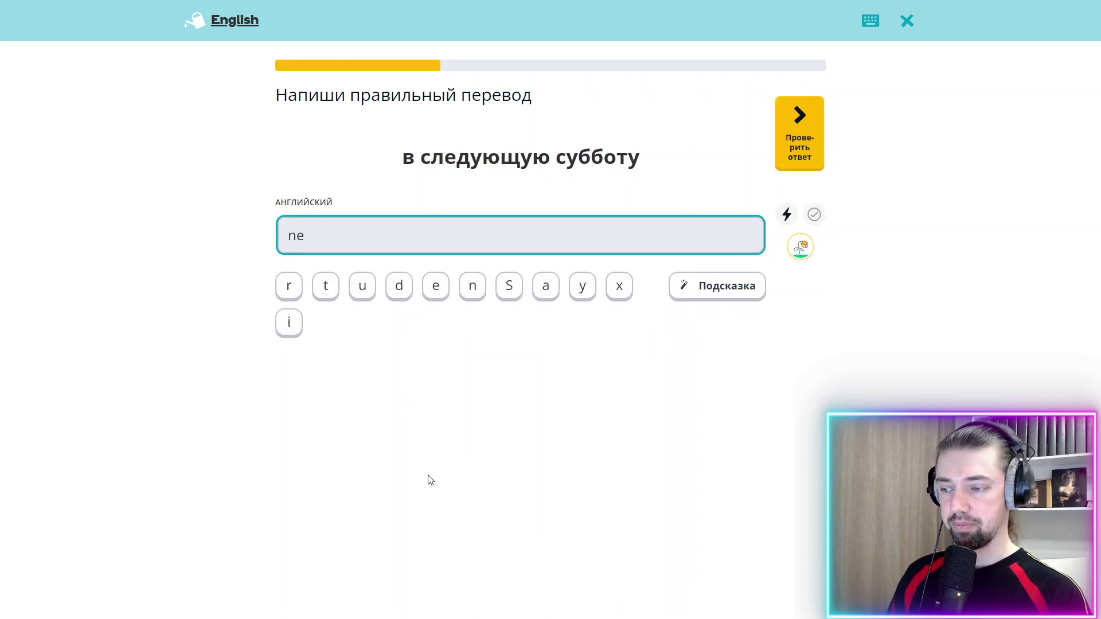
{"action": "type", "text": "xt"}
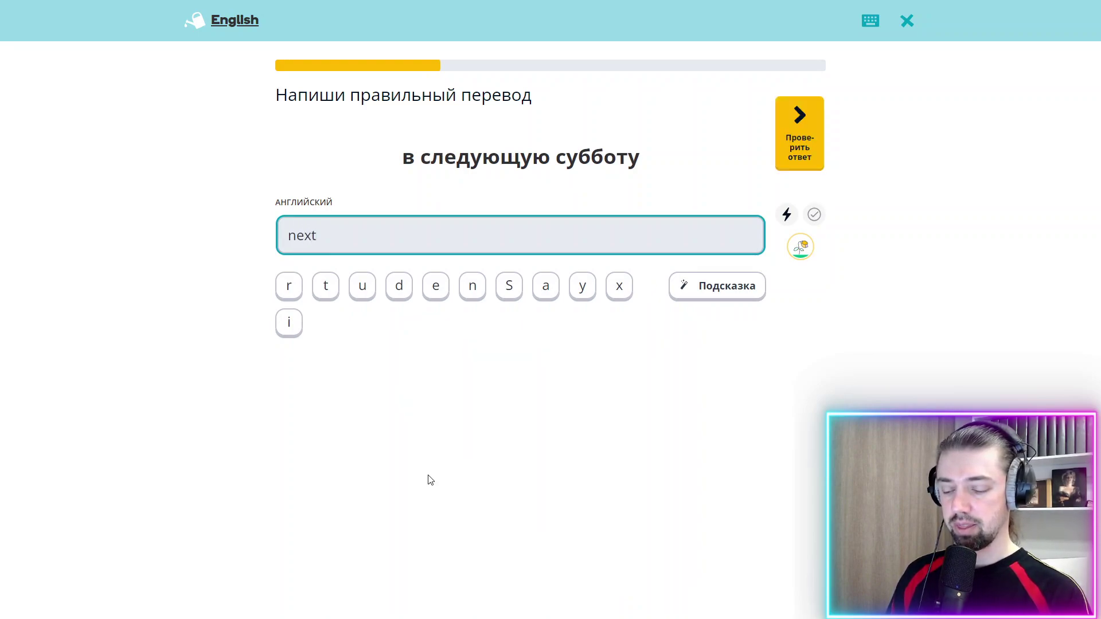
{"action": "type", "text": " Sa"}
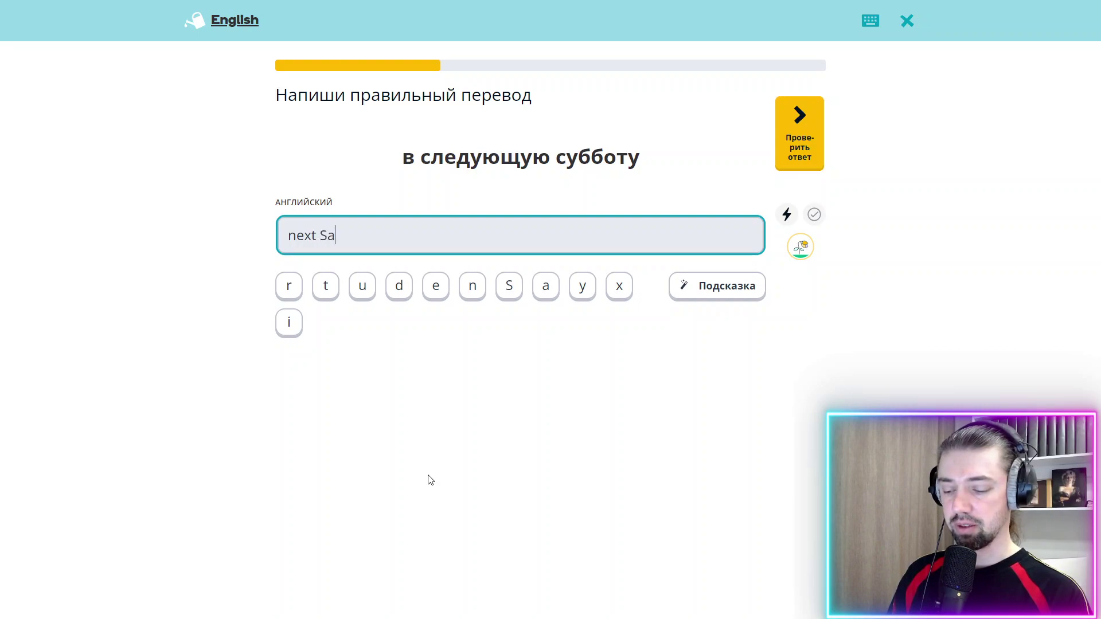
{"action": "type", "text": "tur"}
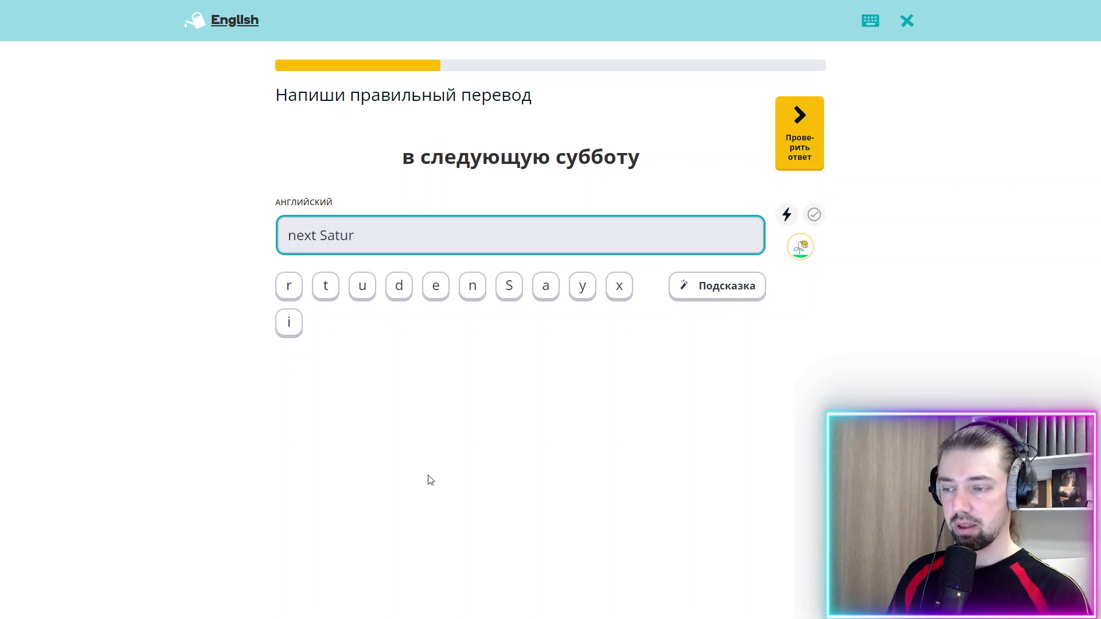
{"action": "type", "text": "day"}
{"action": "key", "text": "Return"}
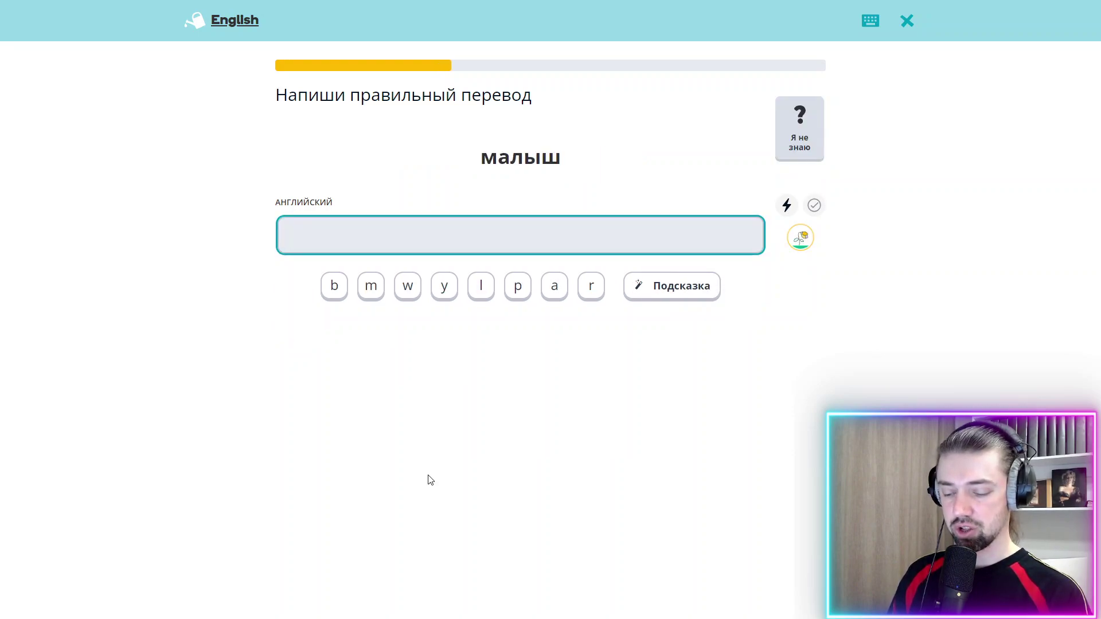
Step: Translate «малыш» as "a baby" and submit the answer
{"action": "type", "text": "a bab"}
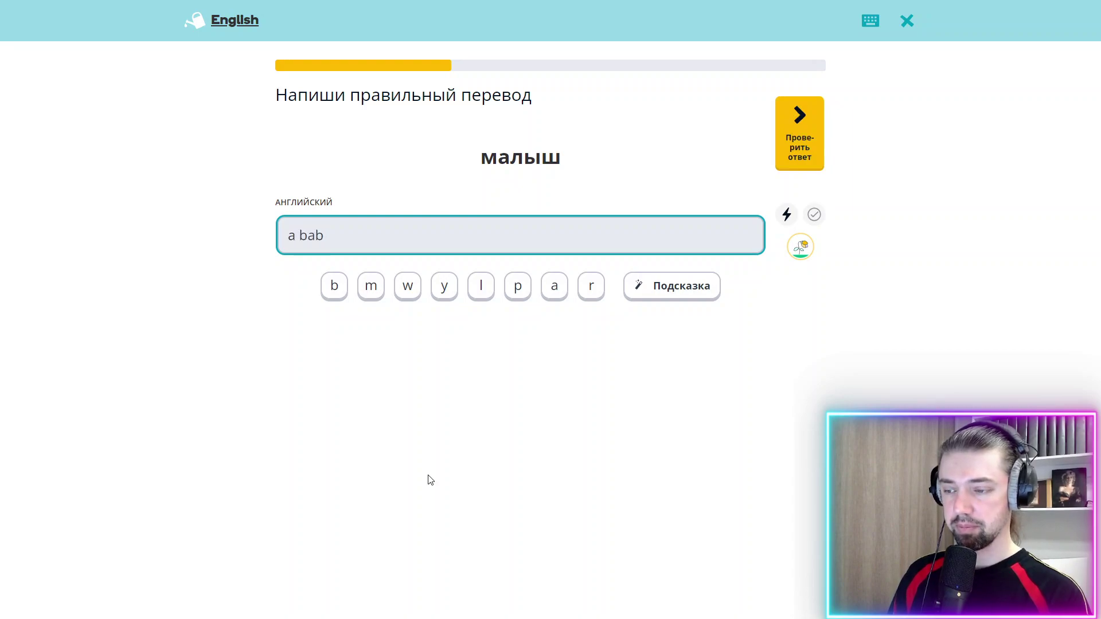
{"action": "type", "text": "y"}
{"action": "key", "text": "Return"}
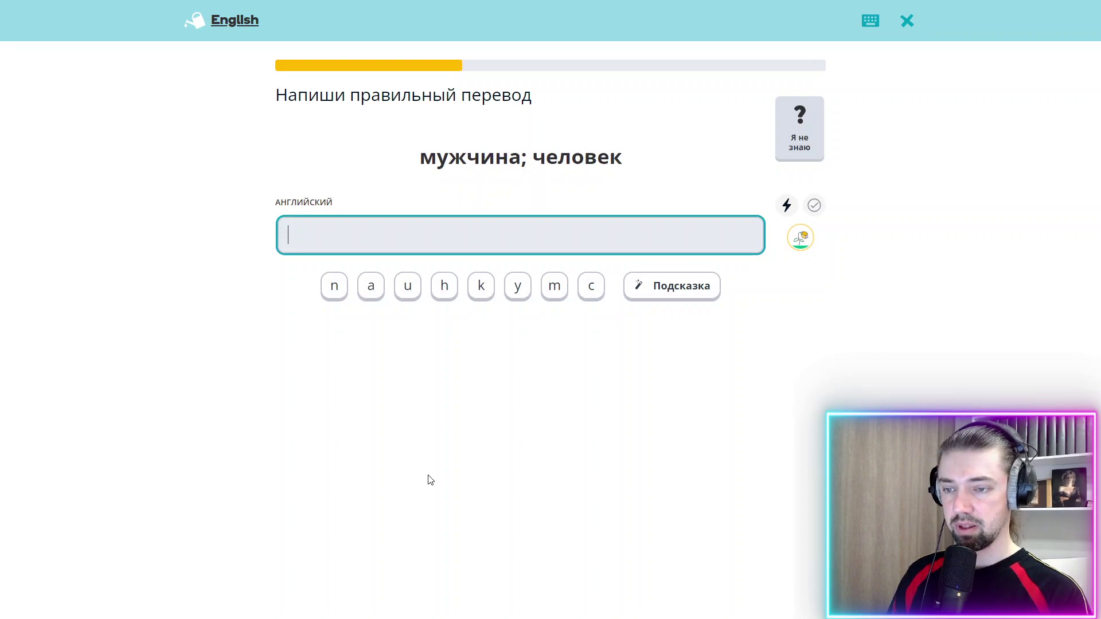
Step: Translate «мужчина; человек» as "a man", including the article, and submit the answer
{"action": "type", "text": "man"}
{"action": "key", "text": "BackSpace"}
{"action": "key", "text": "BackSpace"}
{"action": "key", "text": "BackSpace"}
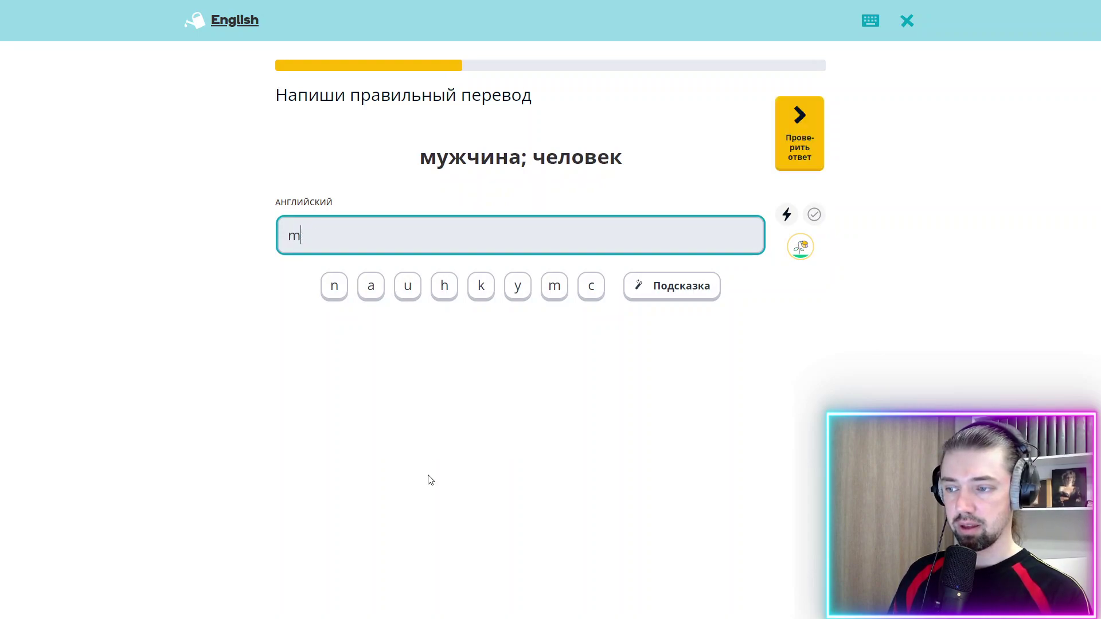
{"action": "type", "text": "a man"}
{"action": "key", "text": "Return"}
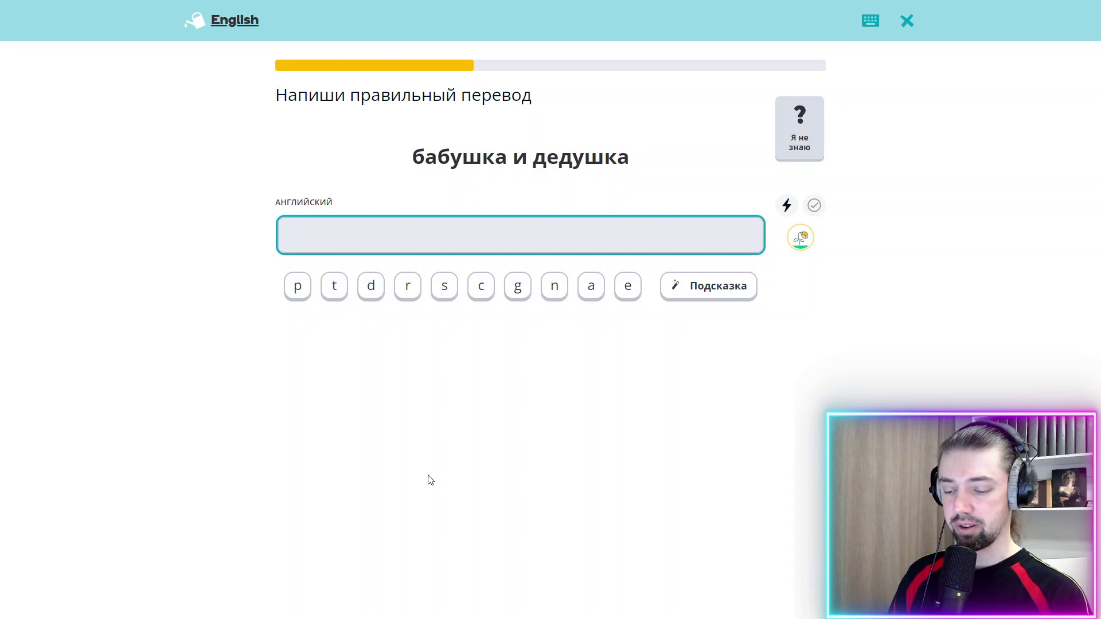
Step: Translate «бабушка и дедушка» as "grandparents" and submit the answer
{"action": "type", "text": "grand"}
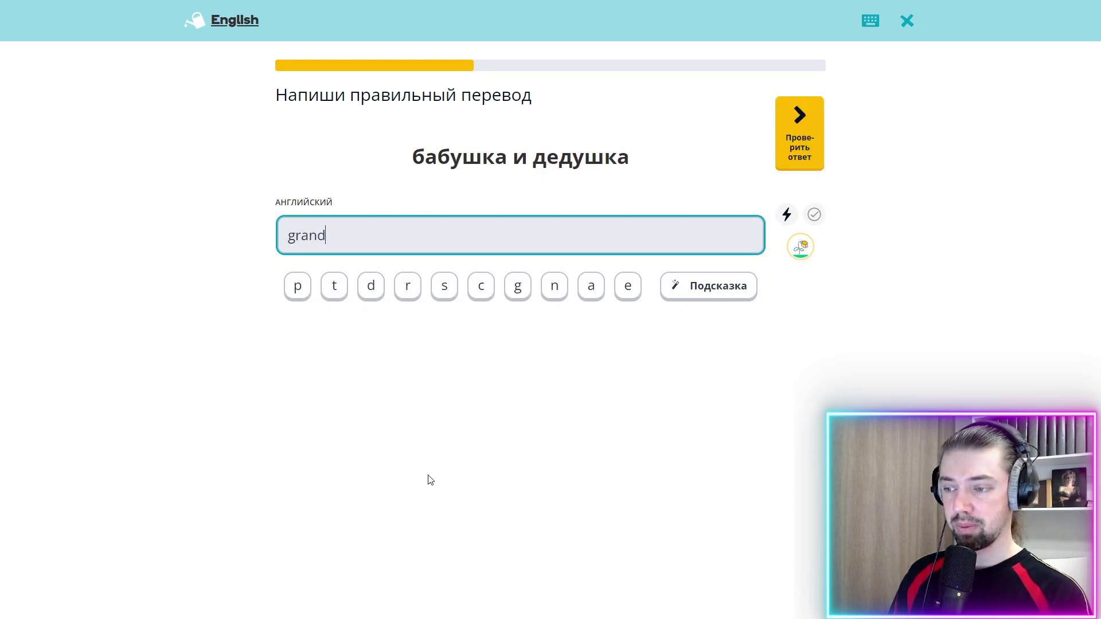
{"action": "type", "text": "p"}
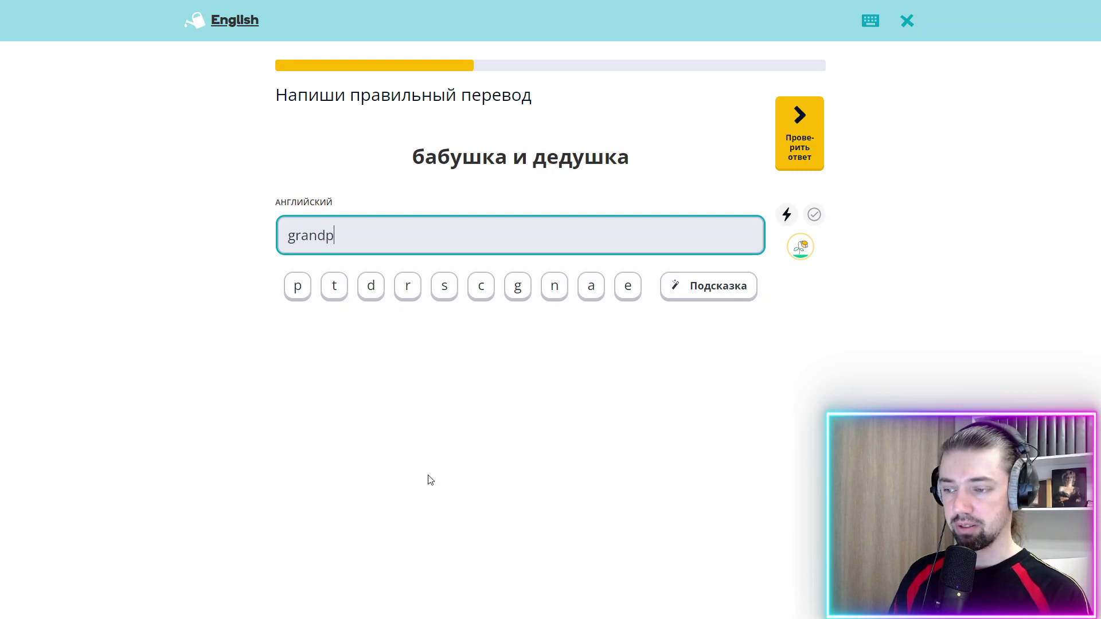
{"action": "type", "text": "arents"}
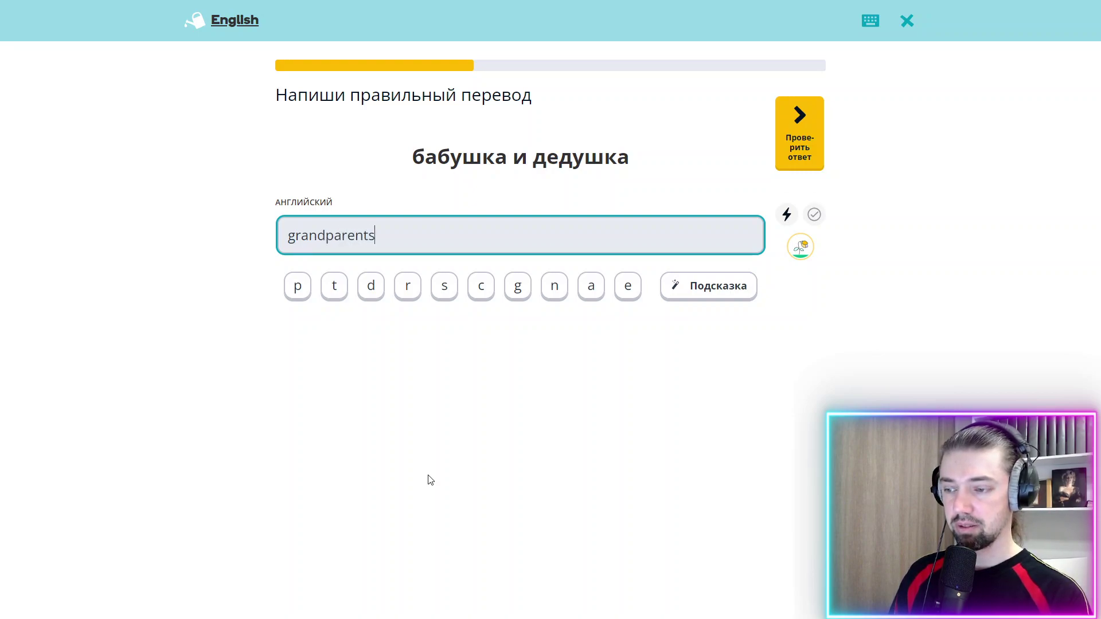
{"action": "key", "text": "Return"}
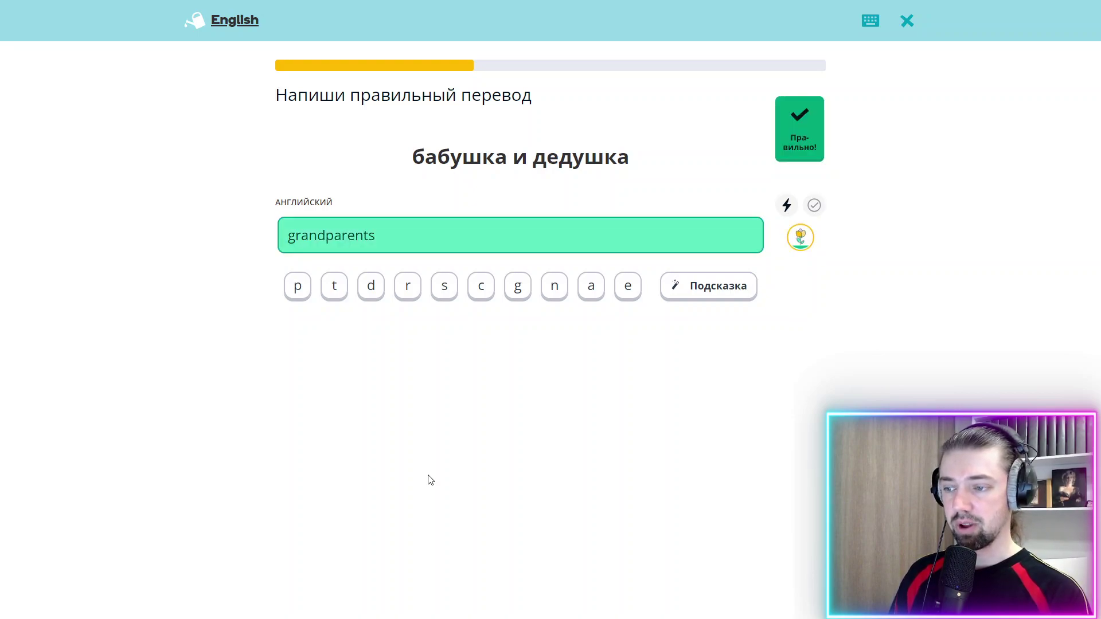
Step: Translate «девочка» as "a girl" and submit the answer
{"action": "type", "text": "a "}
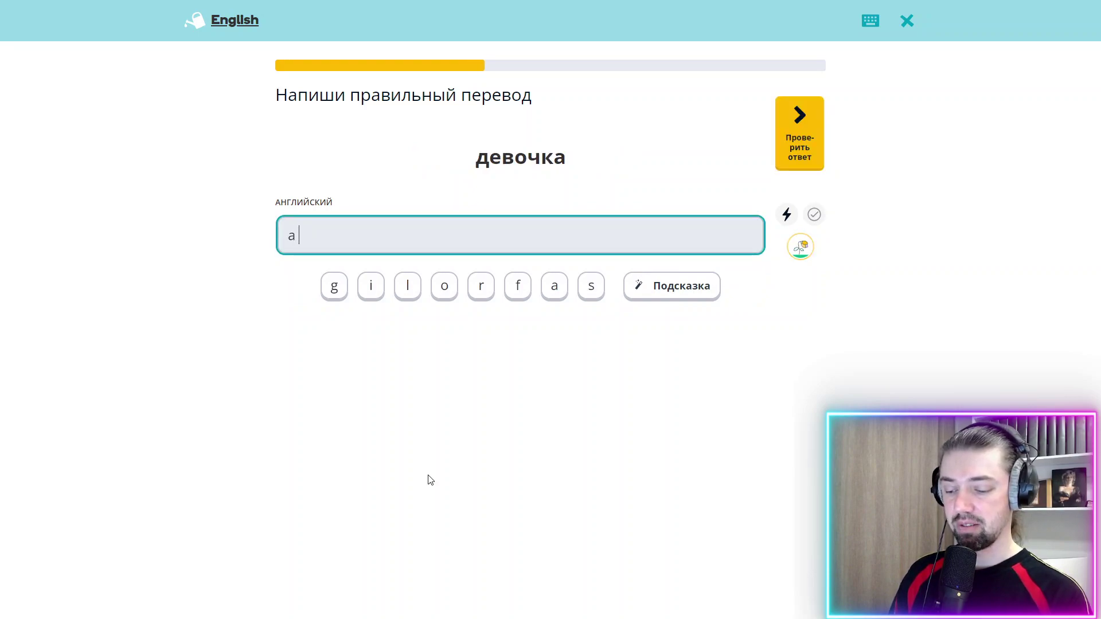
{"action": "type", "text": "girl"}
{"action": "key", "text": "Return"}
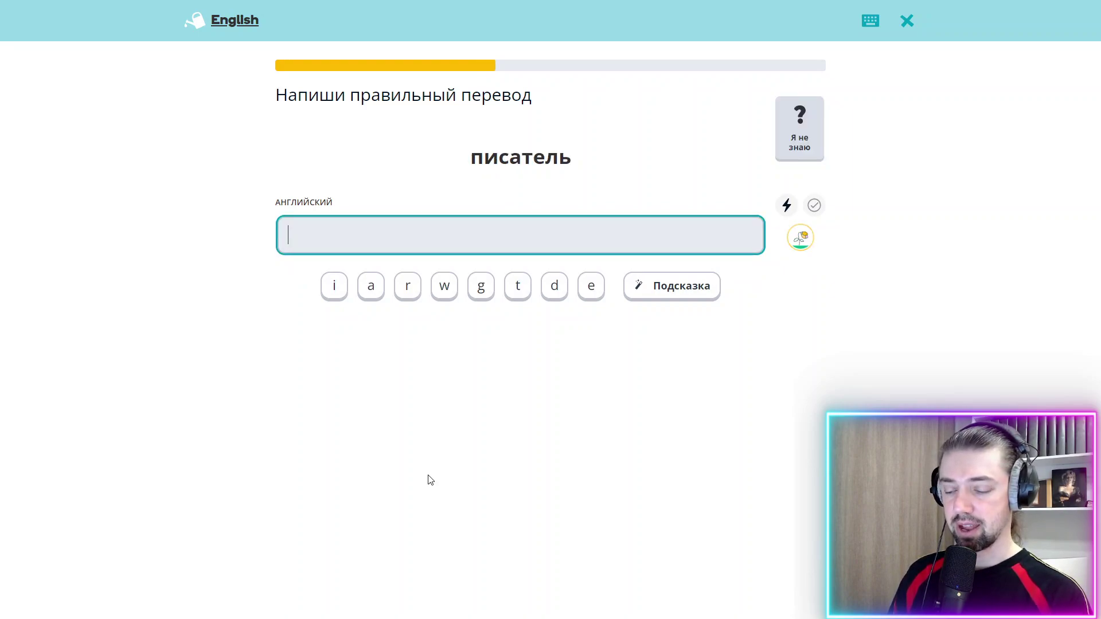
{"action": "type", "text": "dri"}
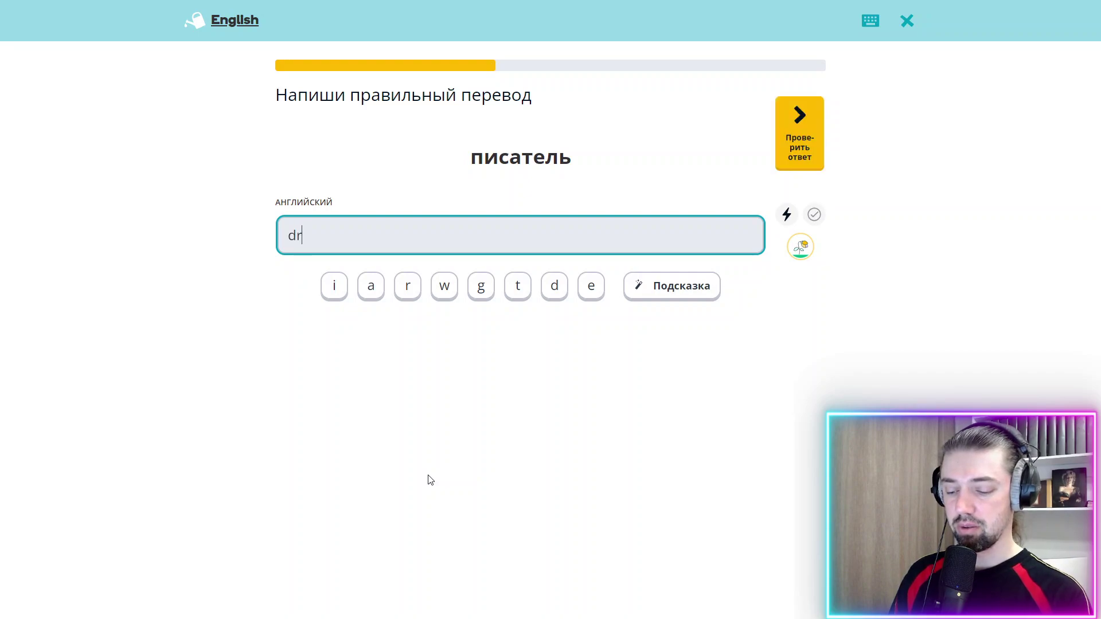
{"action": "key", "text": "BackSpace"}
{"action": "key", "text": "BackSpace"}
{"action": "key", "text": "BackSpace"}
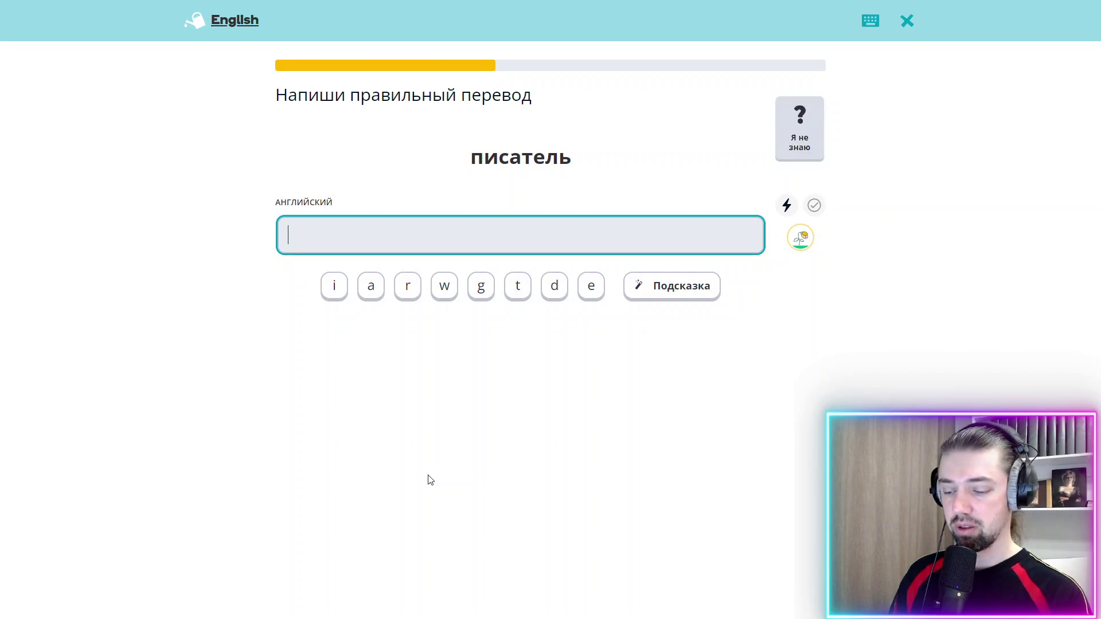
Step: Translate «писатель» as "a writer", using a hint to correct the beginning, and submit the answer
{"action": "type", "text": "write"}
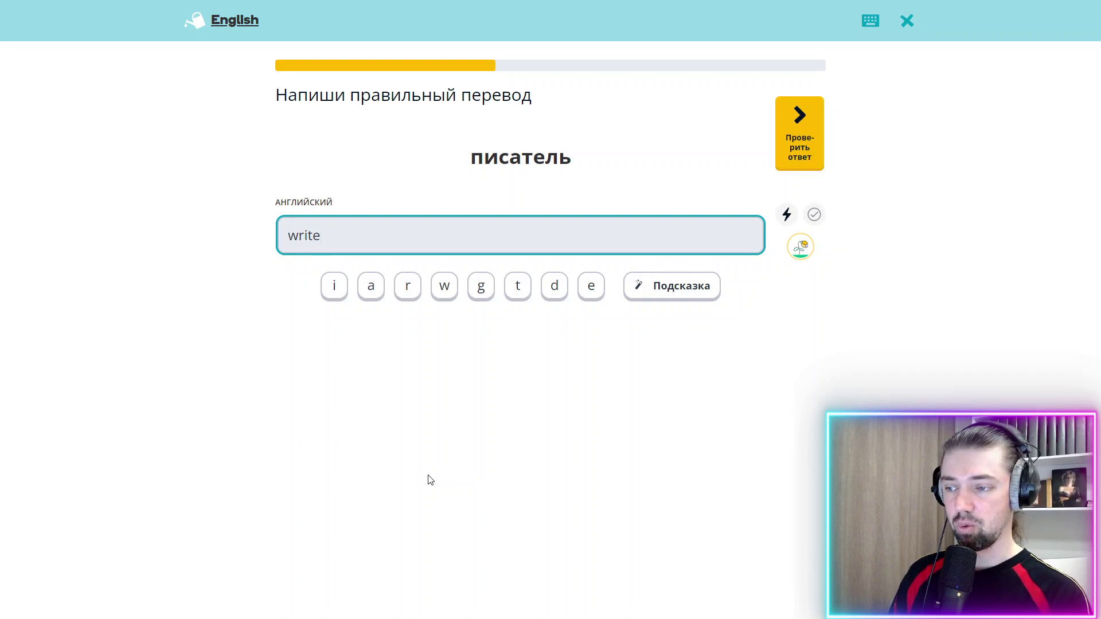
{"action": "type", "text": "r"}
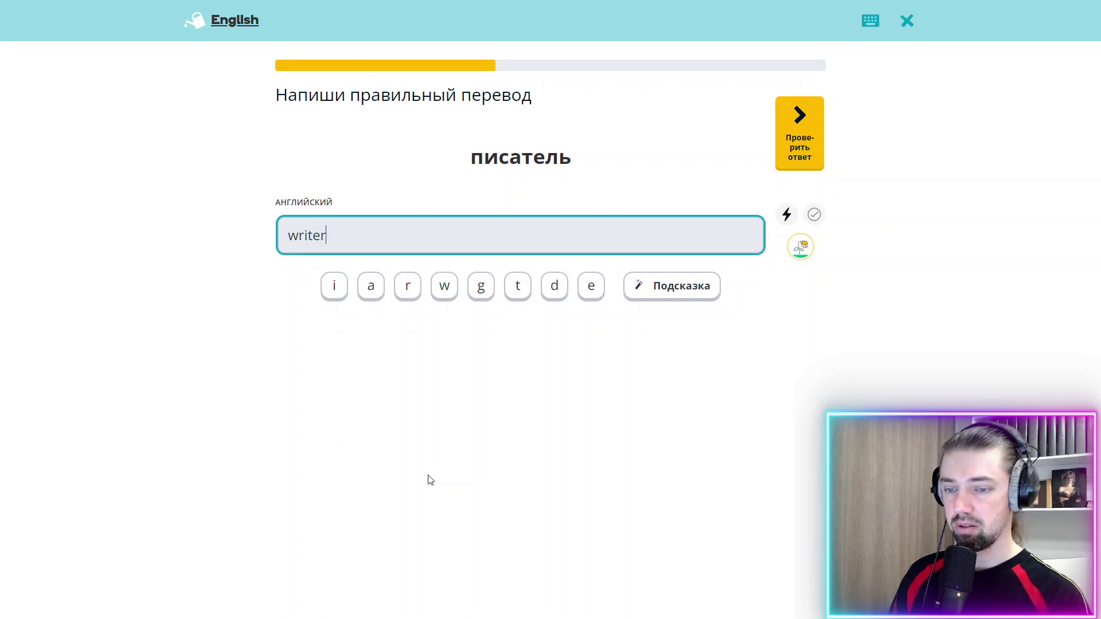
{"action": "left_click", "coordinate": [680, 290]}
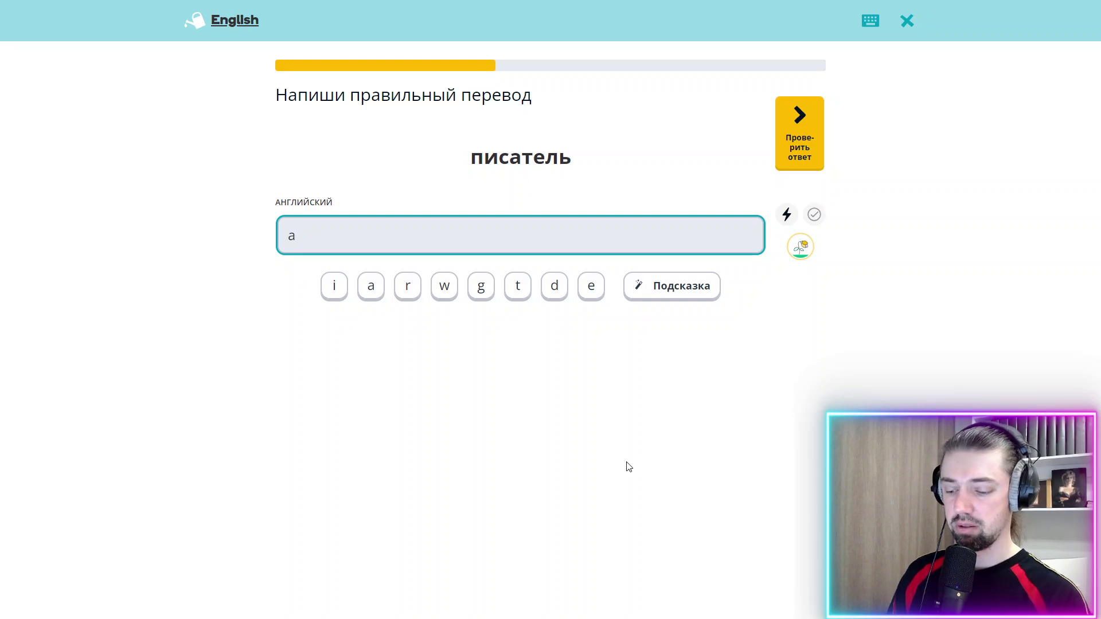
{"action": "type", "text": "w"}
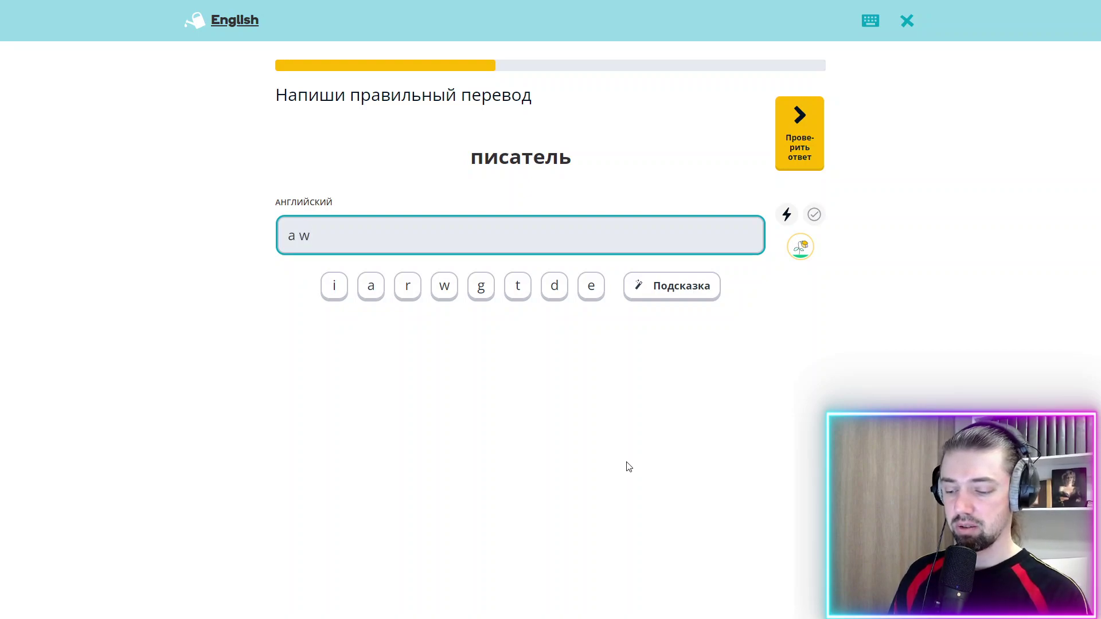
{"action": "type", "text": "riter"}
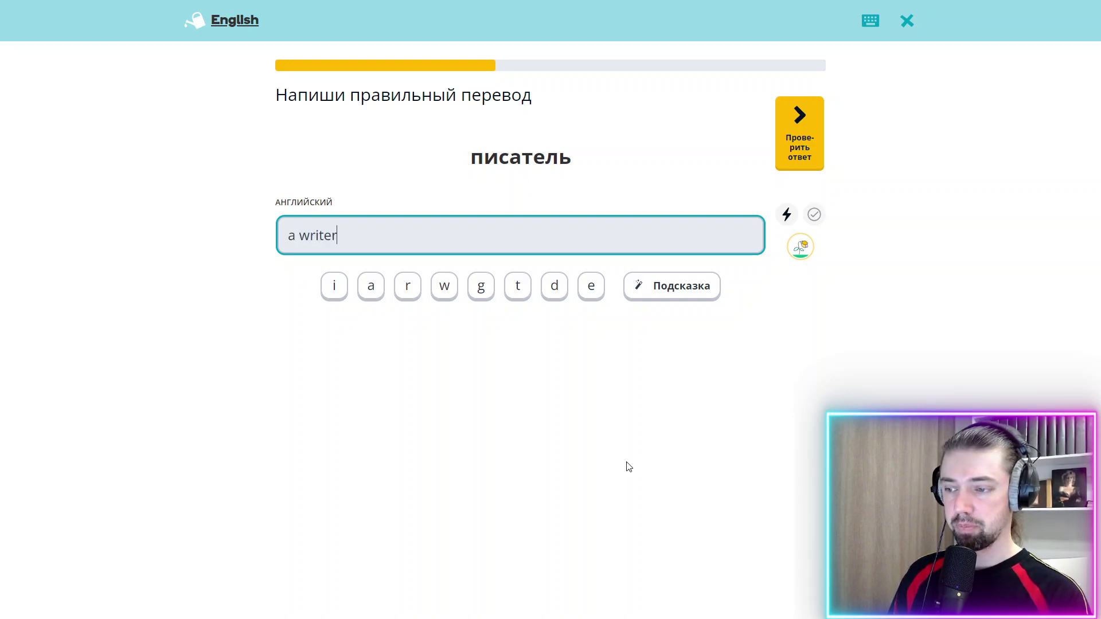
{"action": "key", "text": "Return"}
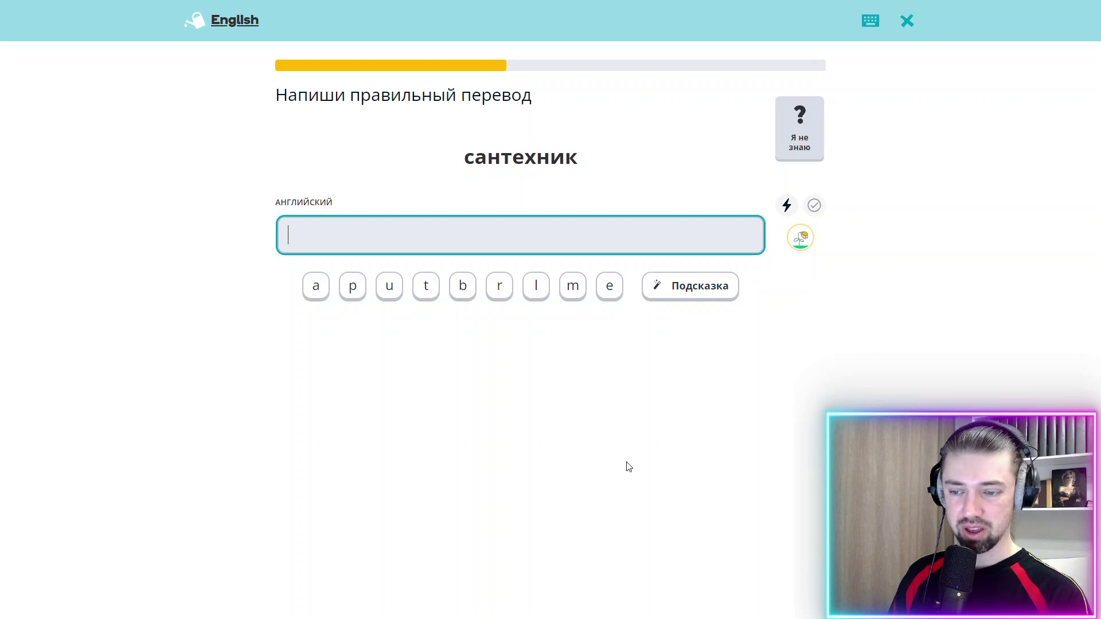
{"action": "type", "text": "a "}
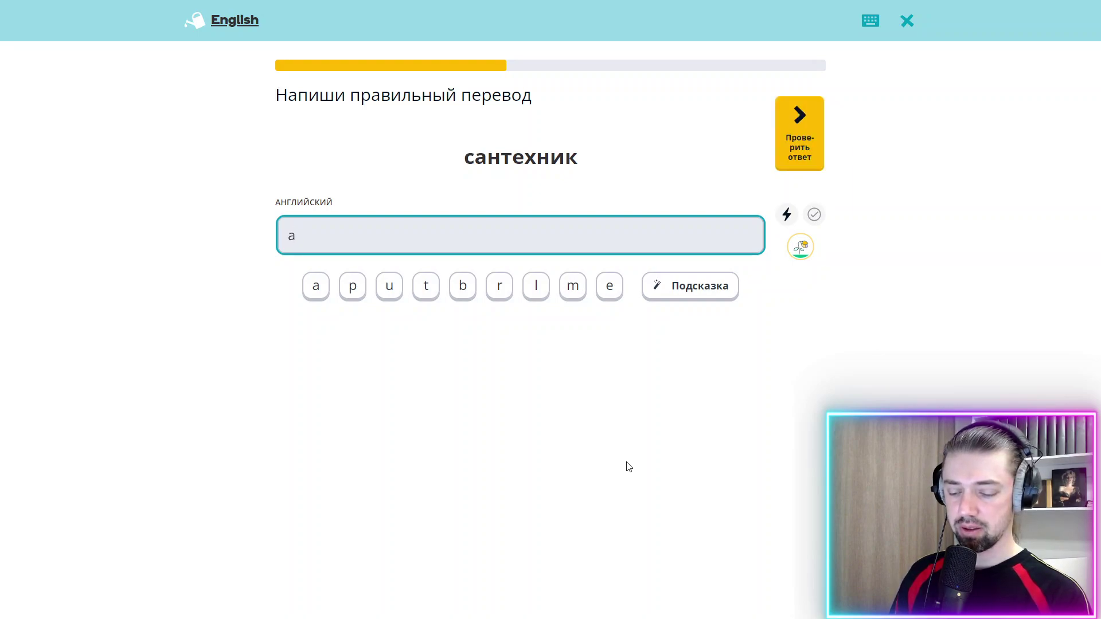
{"action": "type", "text": "bo"}
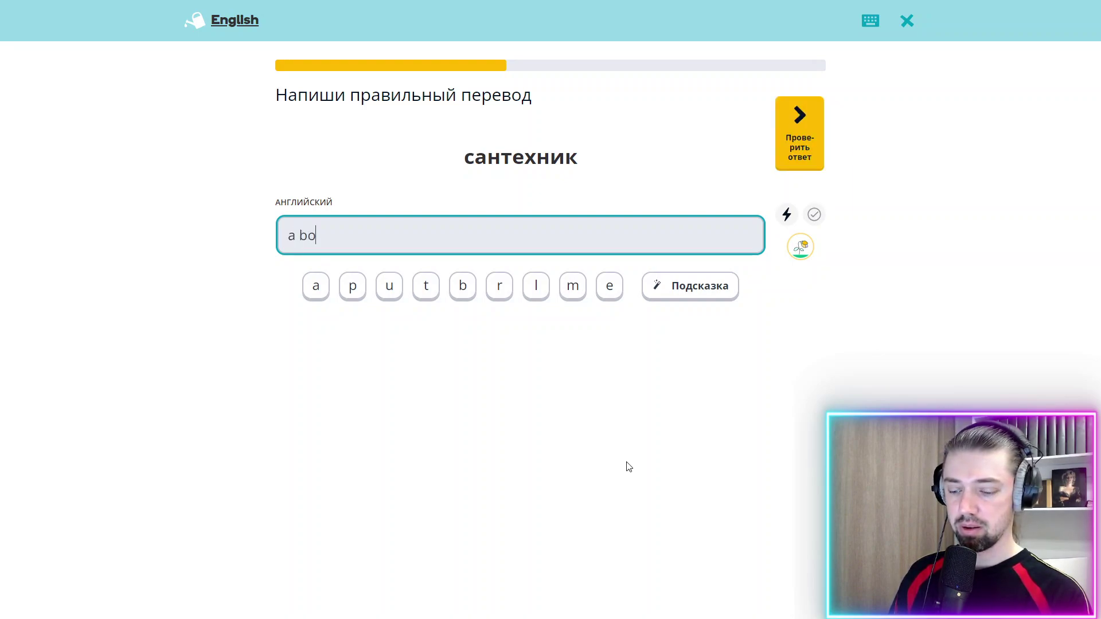
{"action": "type", "text": "u"}
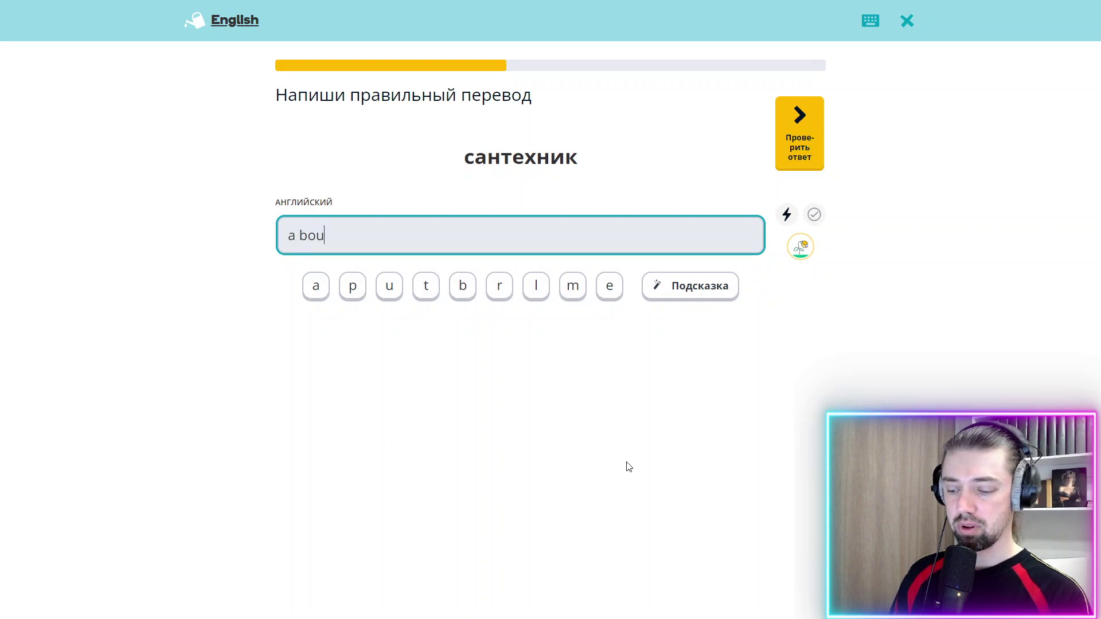
{"action": "type", "text": "l"}
{"action": "key", "text": "BackSpace"}
{"action": "type", "text": "t"}
{"action": "key", "text": "BackSpace"}
{"action": "key", "text": "BackSpace"}
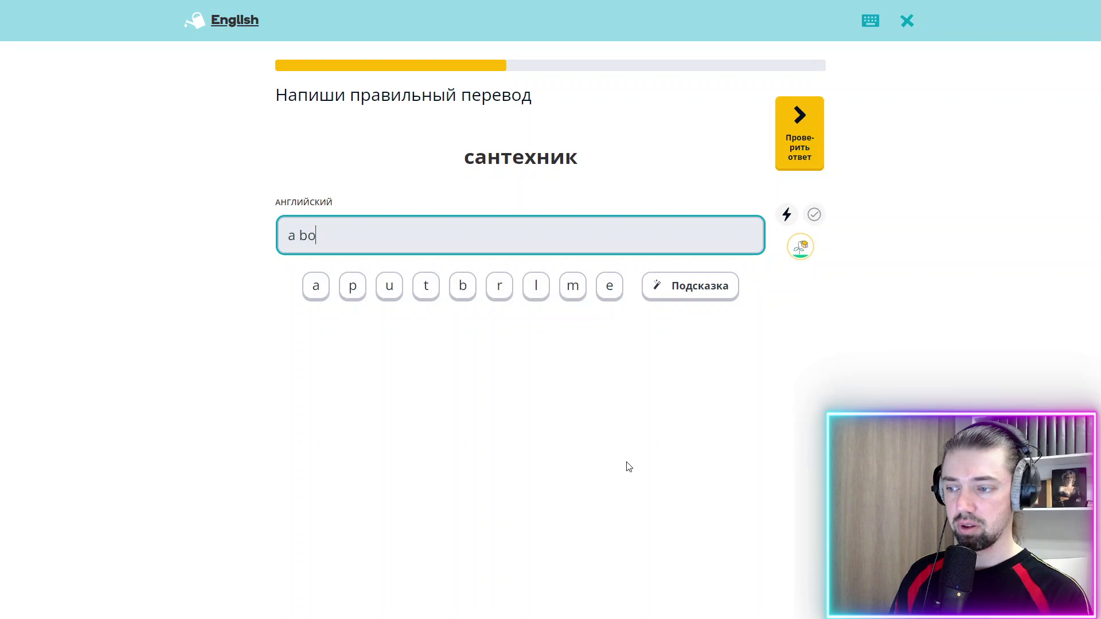
{"action": "type", "text": "au"}
{"action": "key", "text": "BackSpace"}
{"action": "key", "text": "BackSpace"}
{"action": "type", "text": "o"}
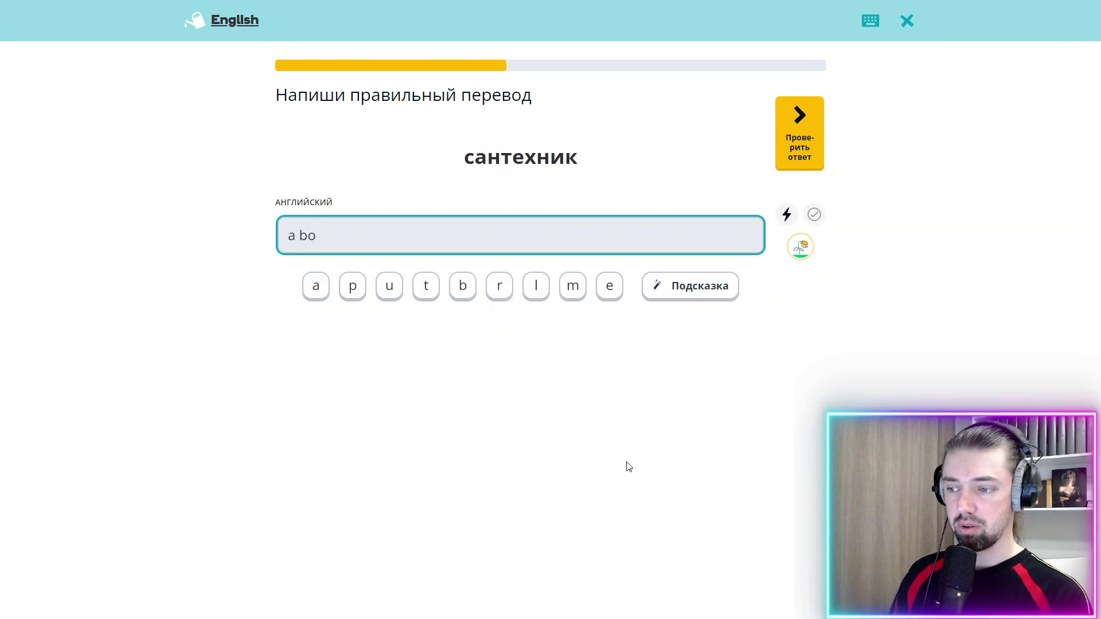
Step: Reveal two letters of the answer for «сантехник» with hints, complete it as "a plumber" and submit it
{"action": "left_click", "coordinate": [704, 290]}
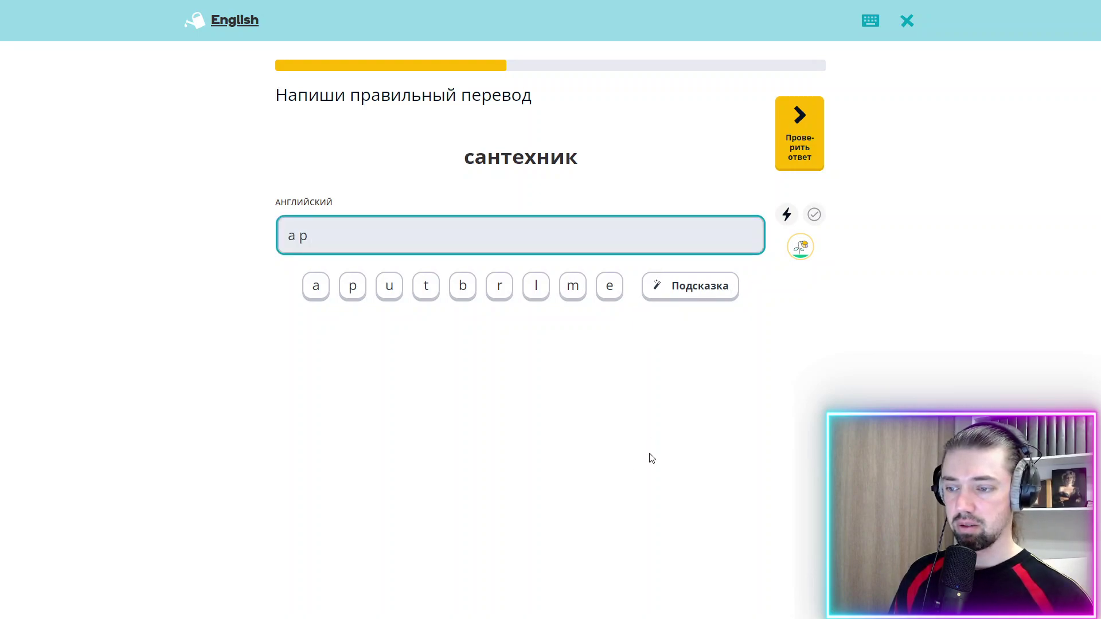
{"action": "left_click", "coordinate": [729, 296]}
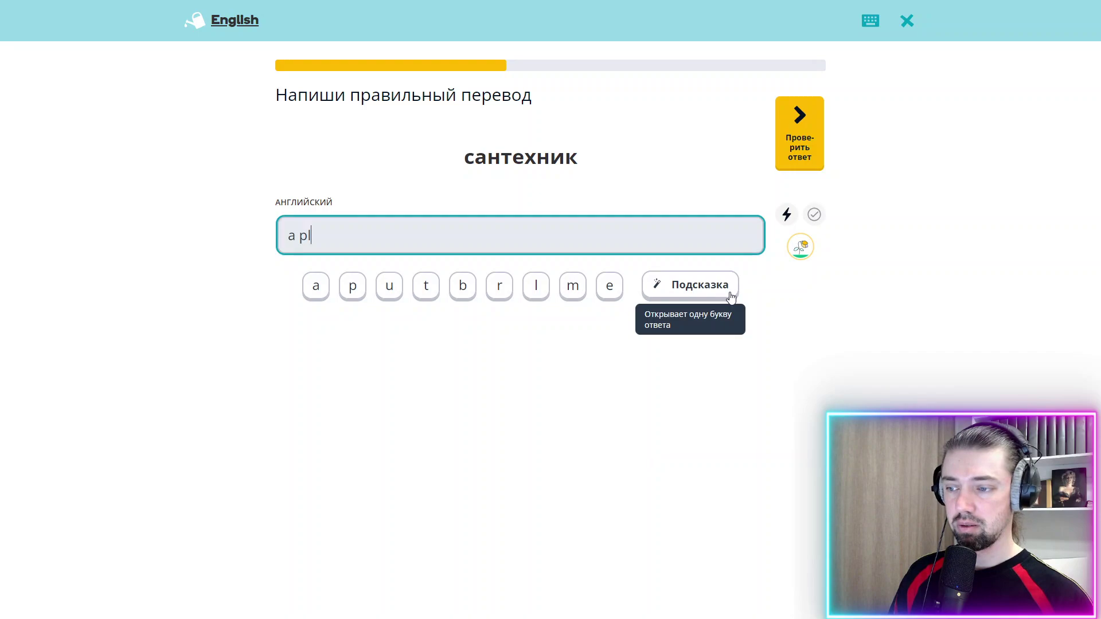
{"action": "type", "text": "um"}
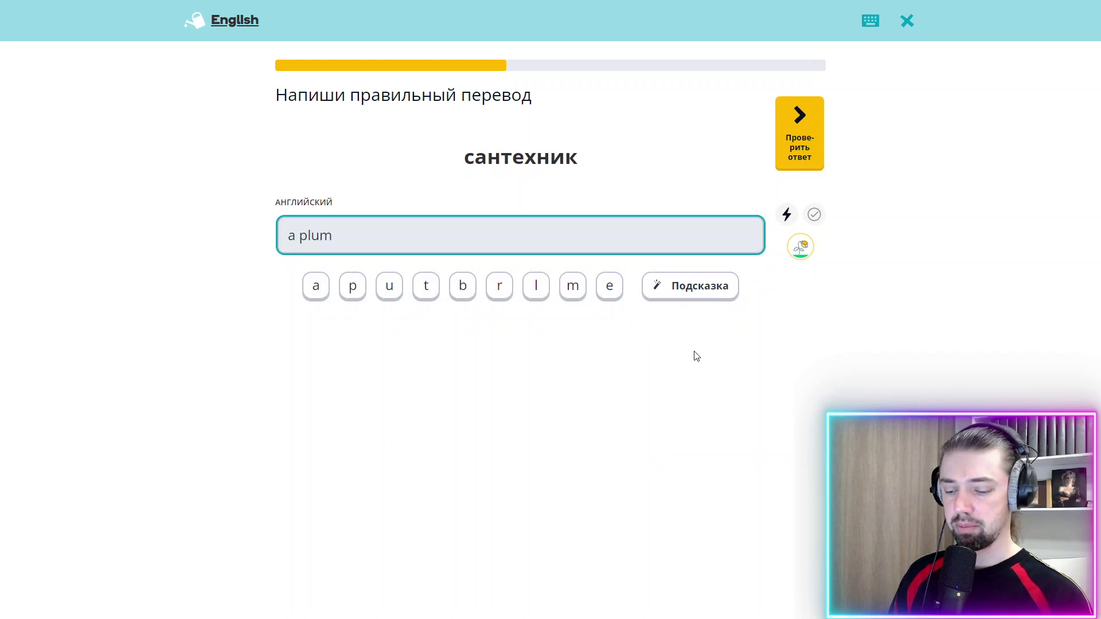
{"action": "type", "text": "be"}
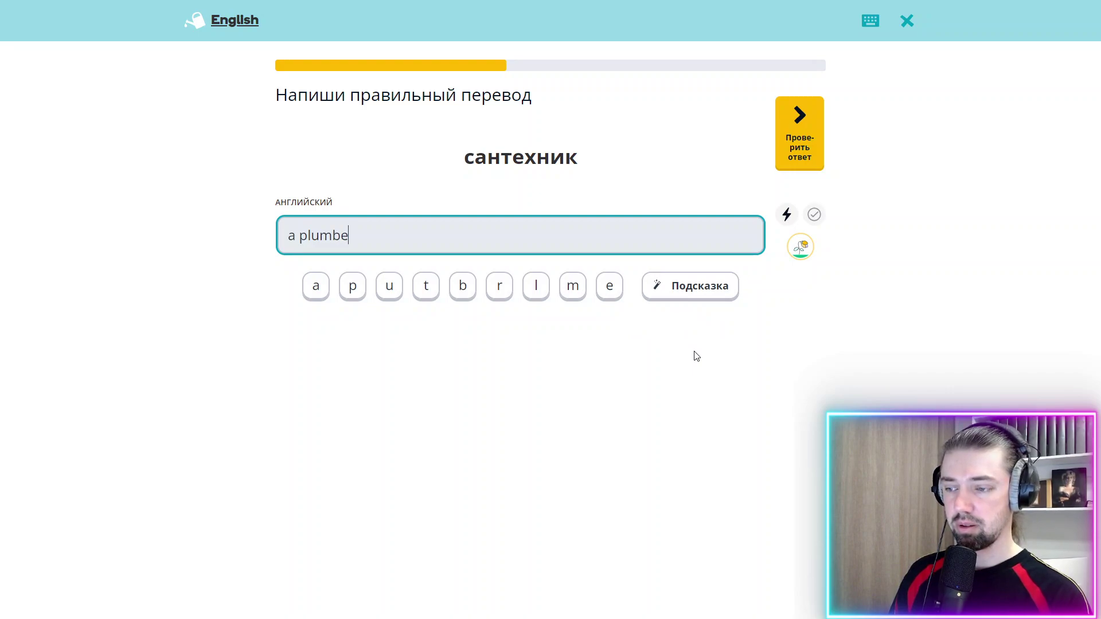
{"action": "type", "text": "r"}
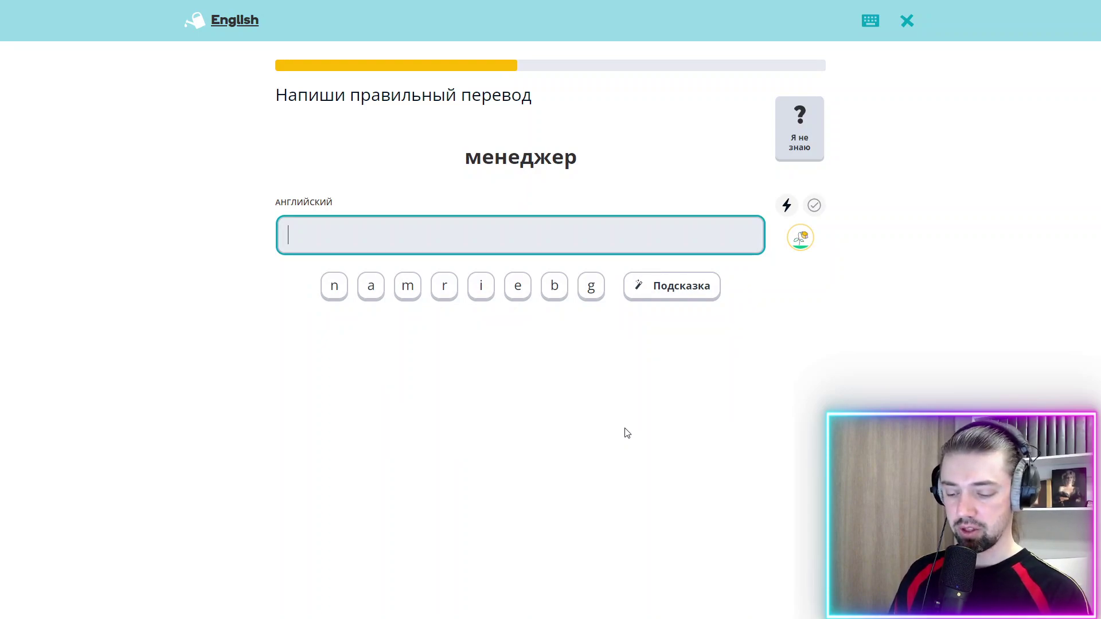
Step: Translate «менеджер» as "a manager", correcting the spelling, and submit the answer
{"action": "type", "text": "a me"}
{"action": "key", "text": "BackSpace"}
{"action": "type", "text": "anag"}
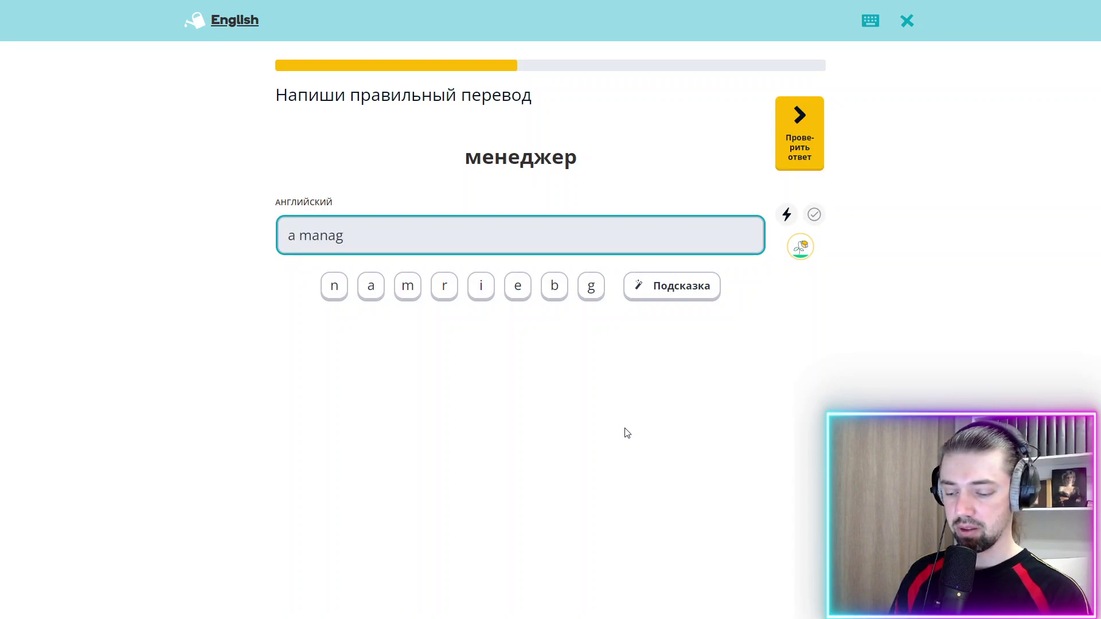
{"action": "key", "text": "BackSpace"}
{"action": "type", "text": "dger"}
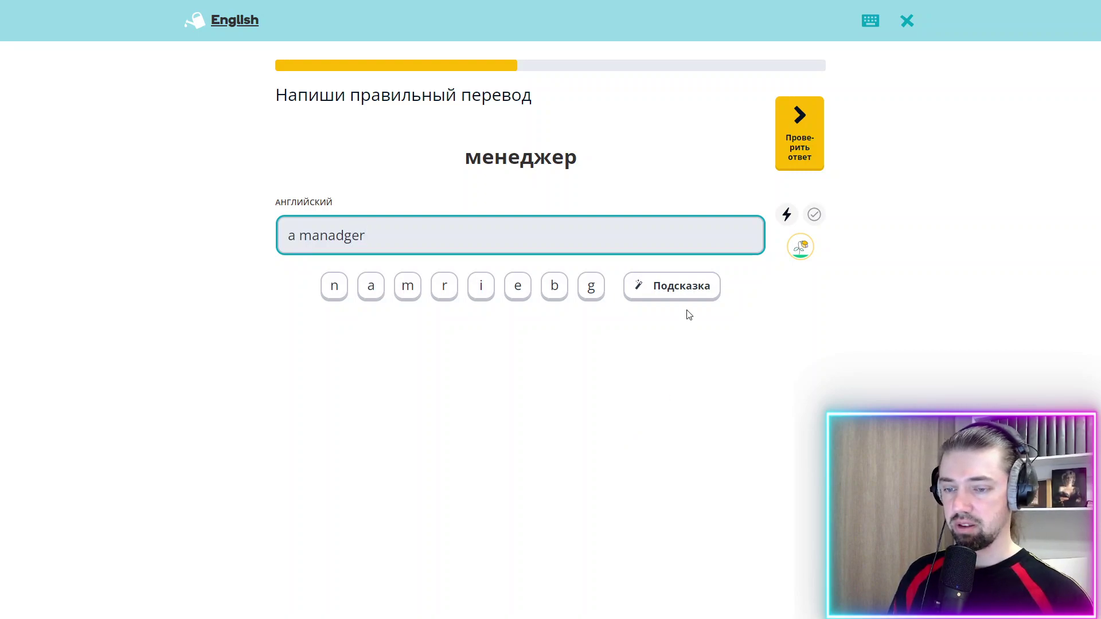
{"action": "key", "text": "BackSpace"}
{"action": "key", "text": "BackSpace"}
{"action": "key", "text": "BackSpace"}
{"action": "key", "text": "BackSpace"}
{"action": "type", "text": "g"}
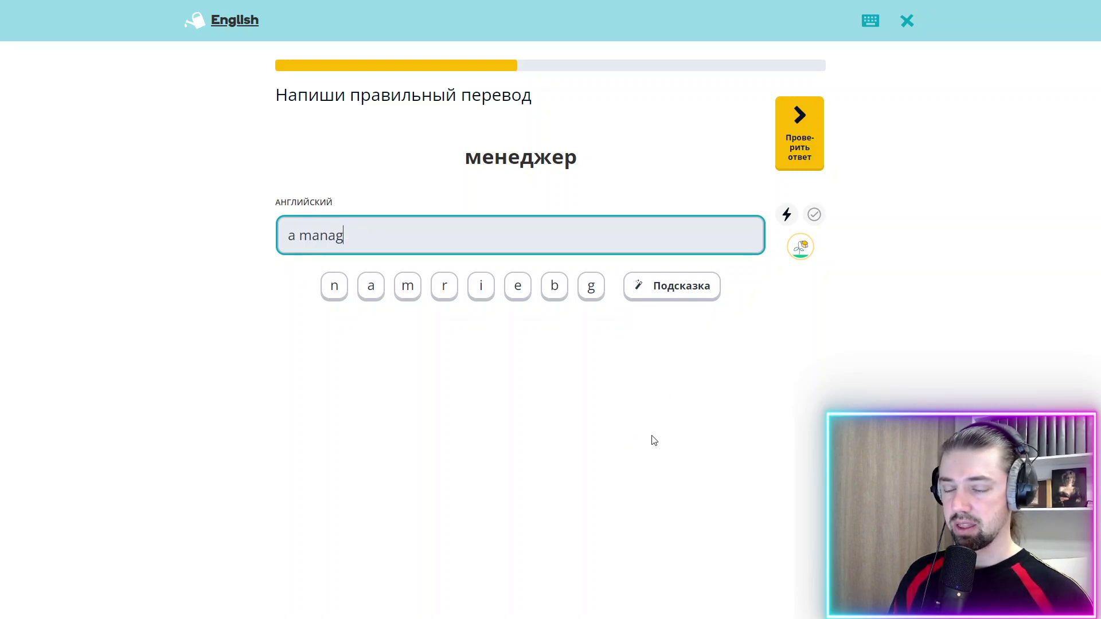
{"action": "type", "text": "er"}
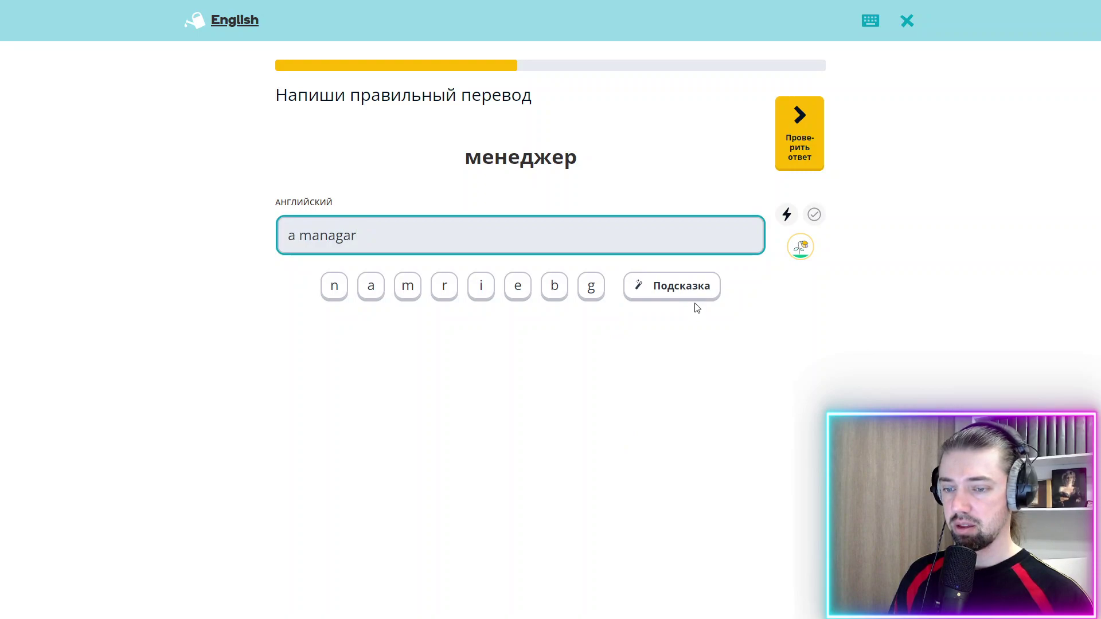
{"action": "key", "text": "BackSpace"}
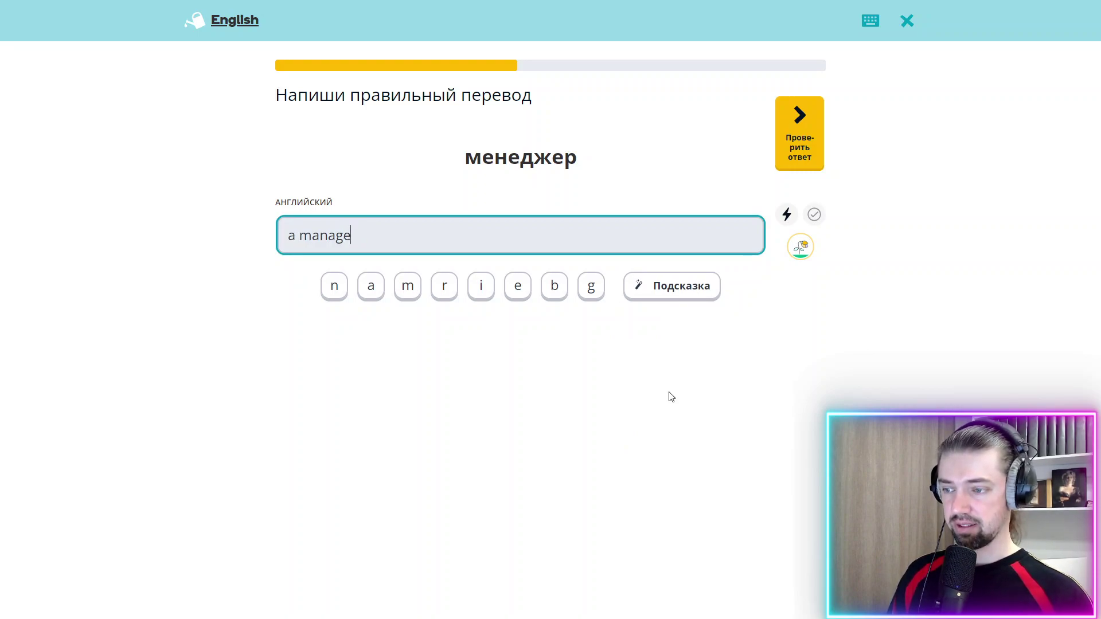
{"action": "type", "text": "r"}
{"action": "key", "text": "Return"}
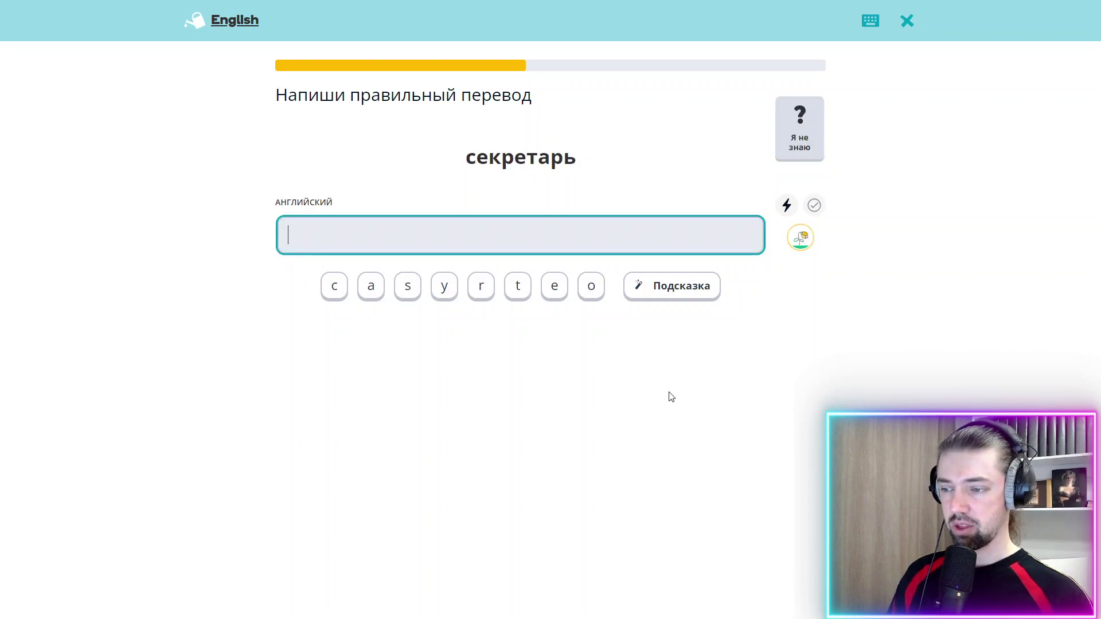
Step: Translate «секретарь» as "a secretary", using a hint to correct the spelling, and submit the answer
{"action": "type", "text": "a"}
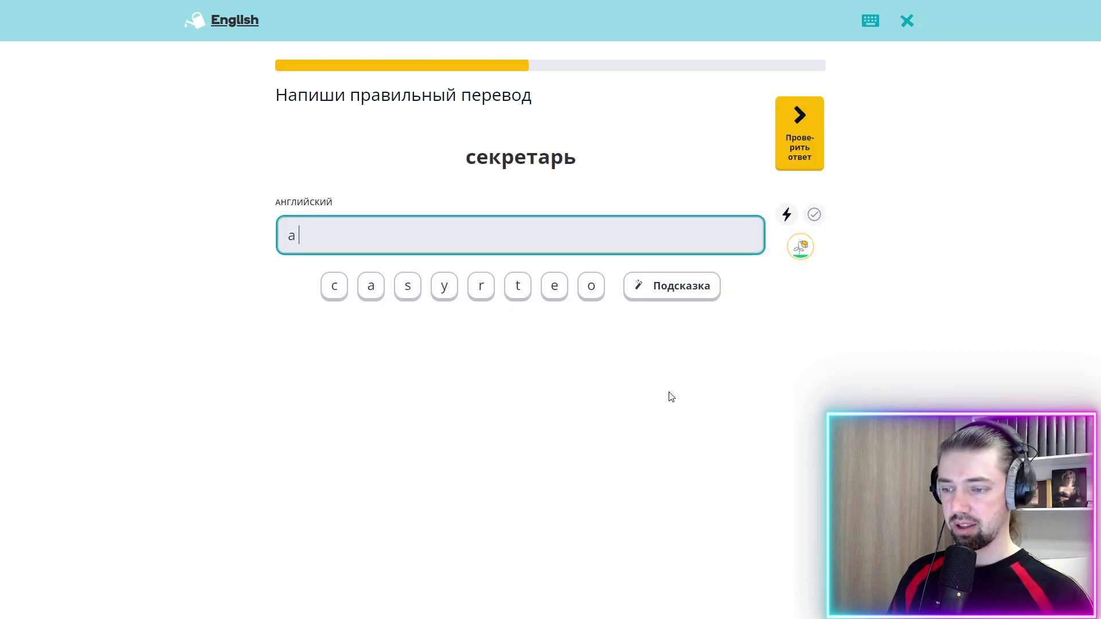
{"action": "type", "text": " s"}
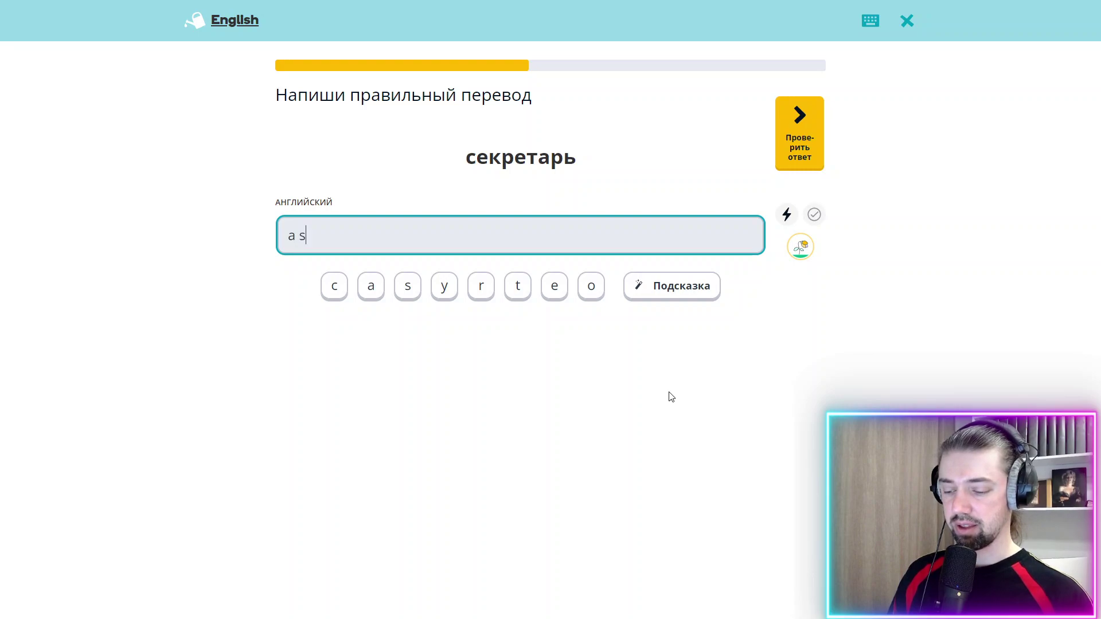
{"action": "type", "text": "ecra"}
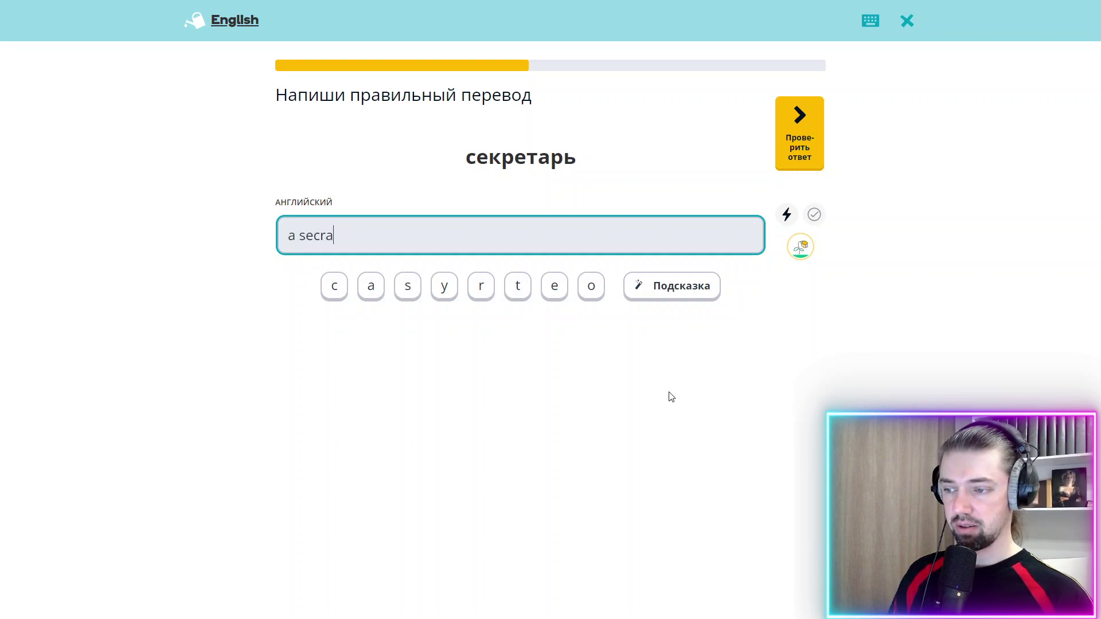
{"action": "type", "text": "tary"}
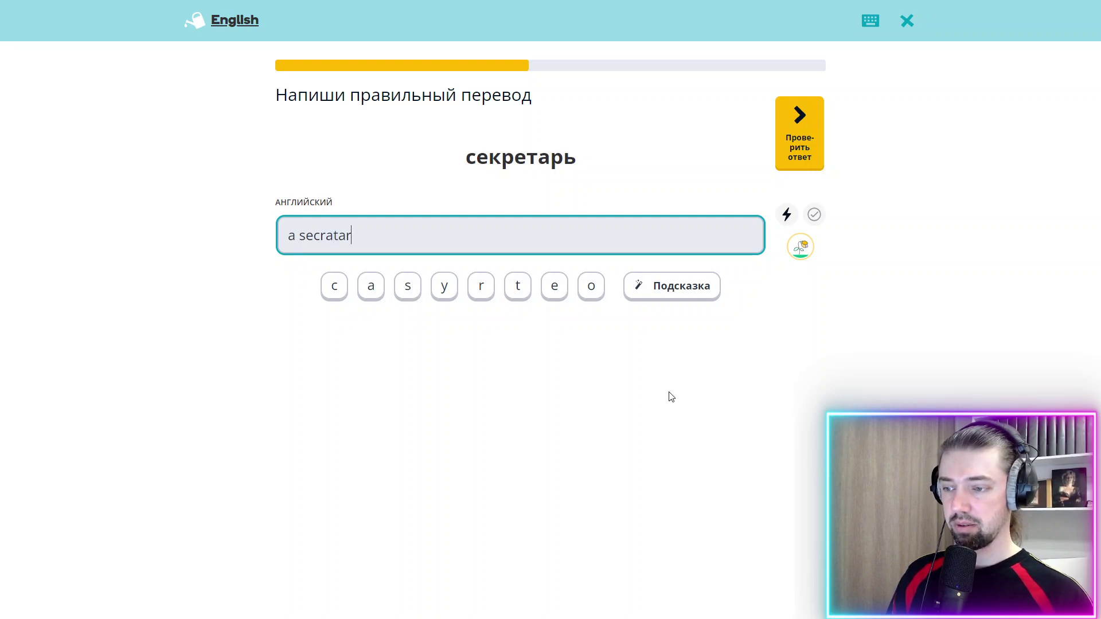
{"action": "left_click", "coordinate": [698, 287]}
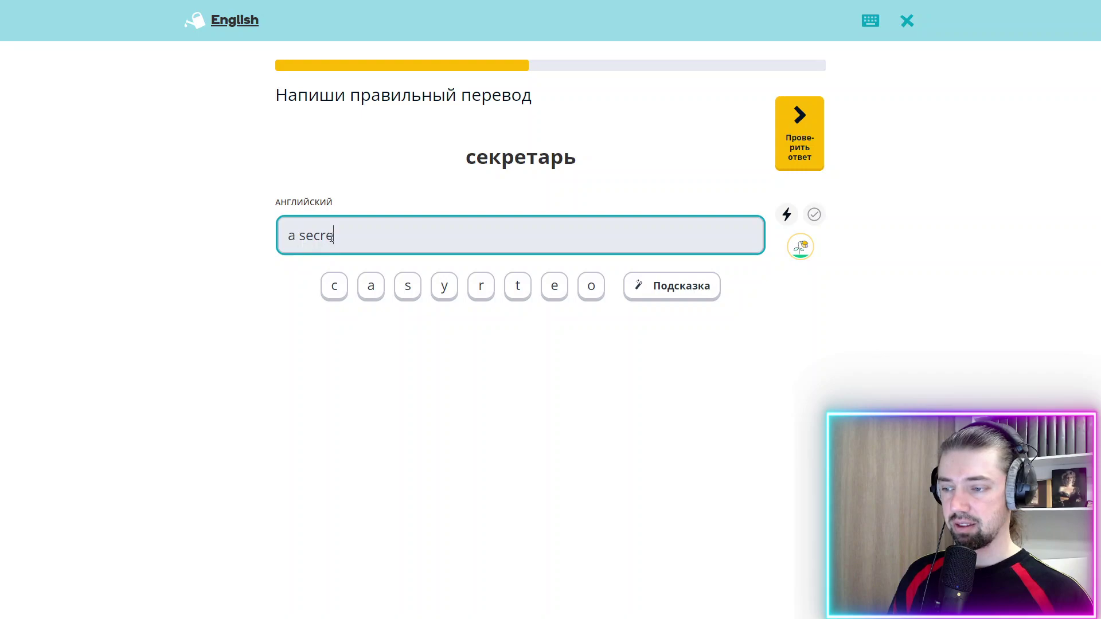
{"action": "type", "text": "t"}
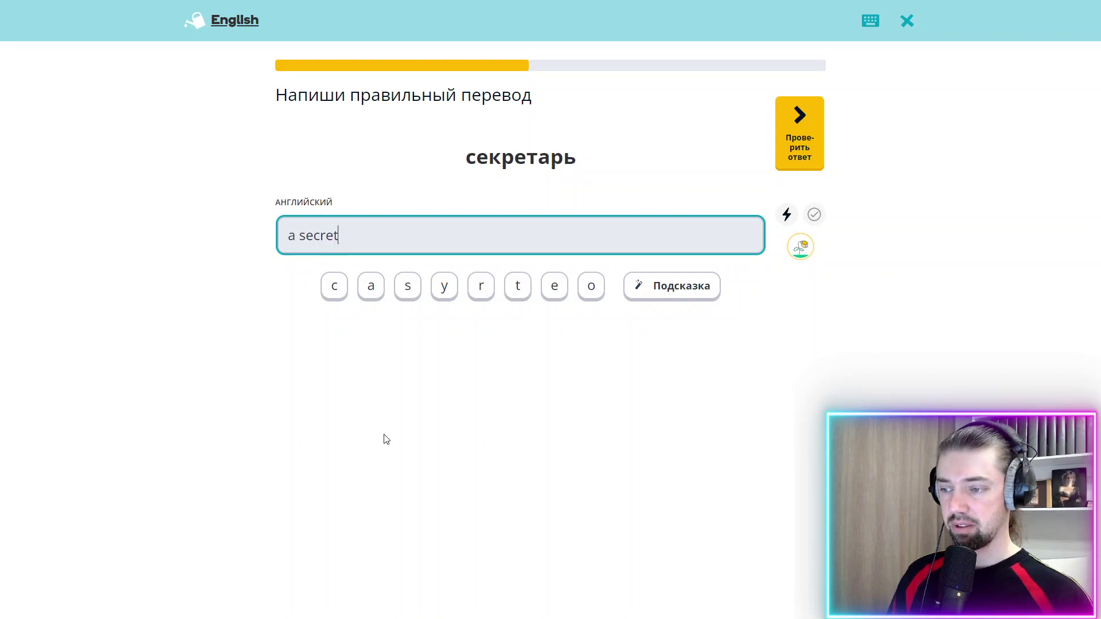
{"action": "type", "text": "a"}
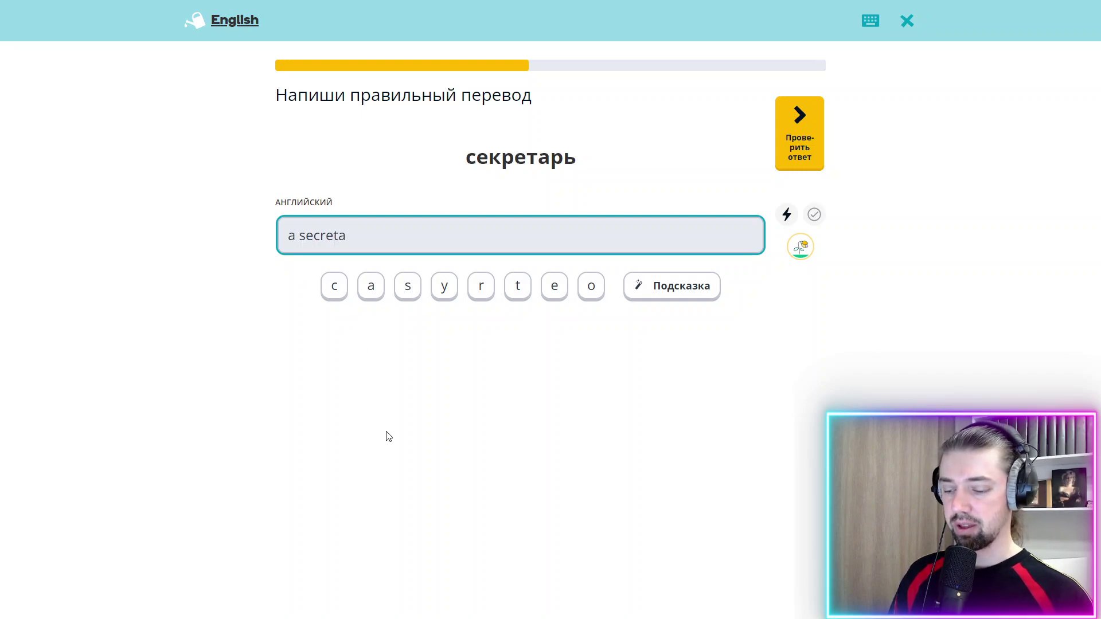
{"action": "type", "text": "ry"}
{"action": "key", "text": "Return"}
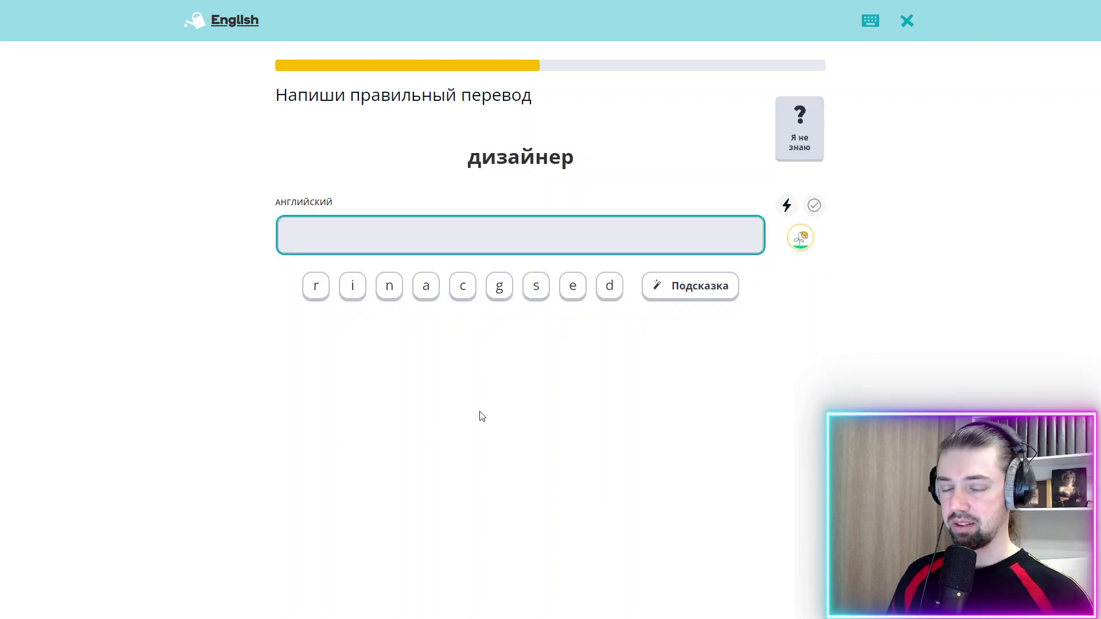
Step: Translate «дизайнер» as "a designer", using two hints to correct the spelling, and submit the answer
{"action": "type", "text": "a"}
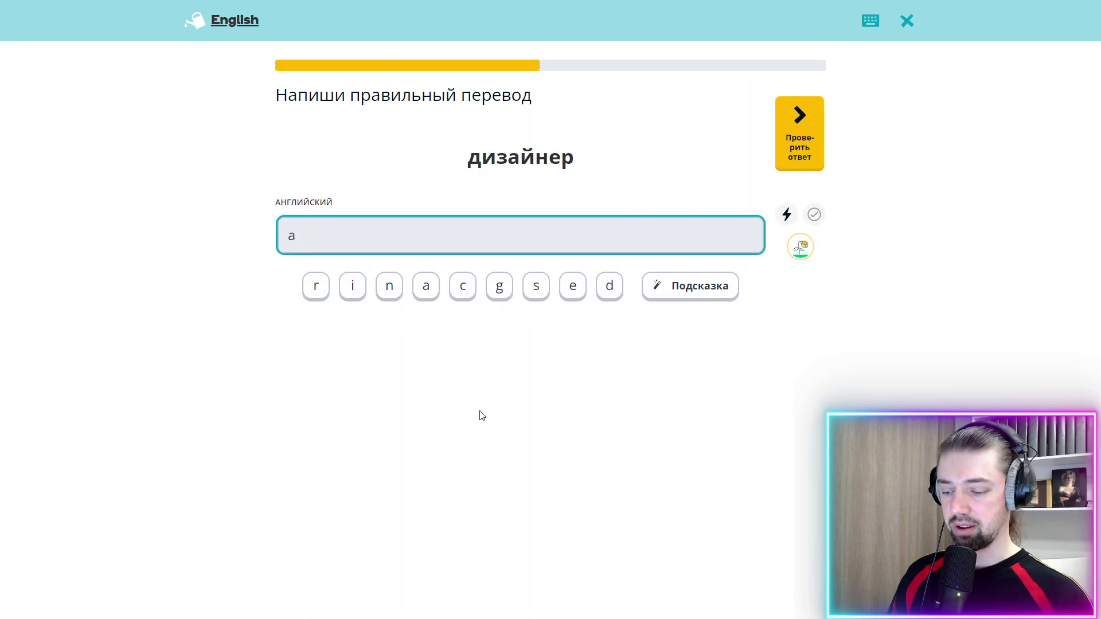
{"action": "type", "text": " di"}
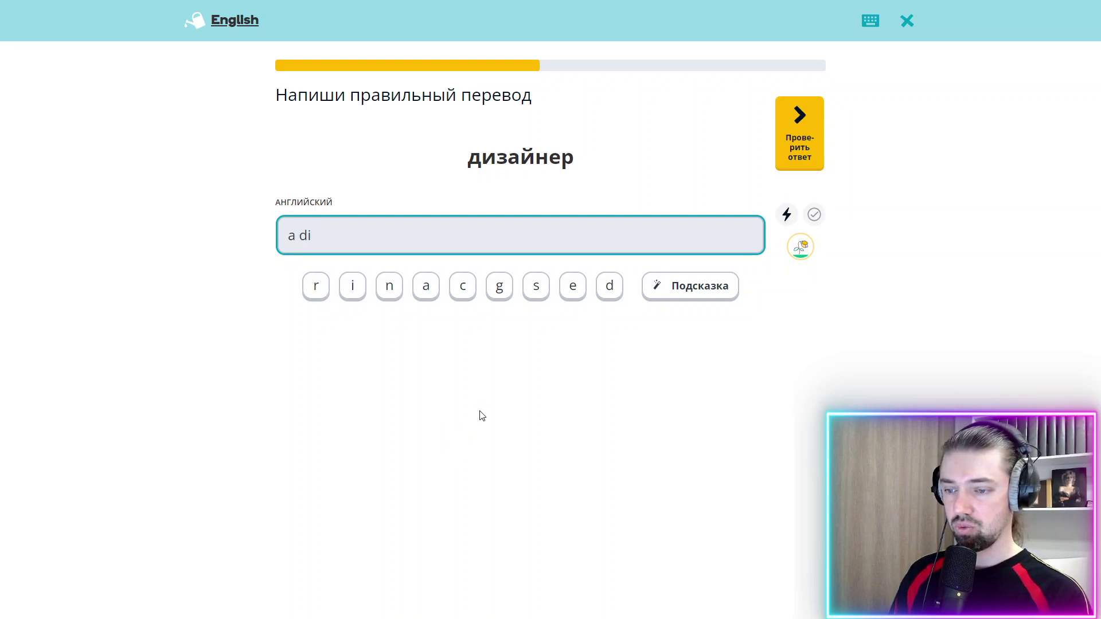
{"action": "type", "text": "sa"}
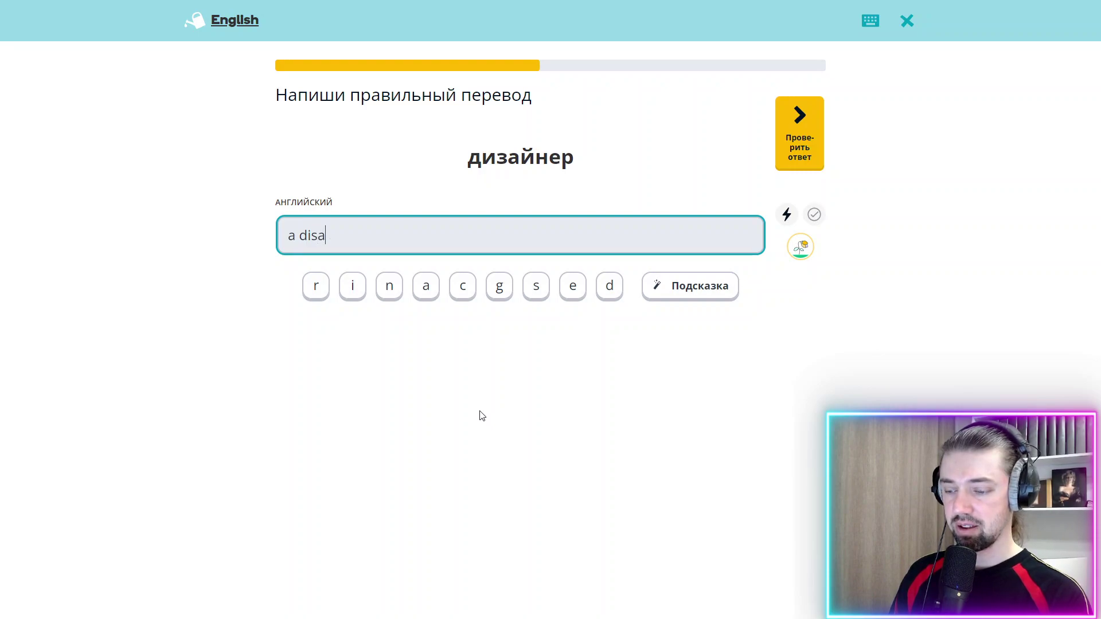
{"action": "type", "text": "ger"}
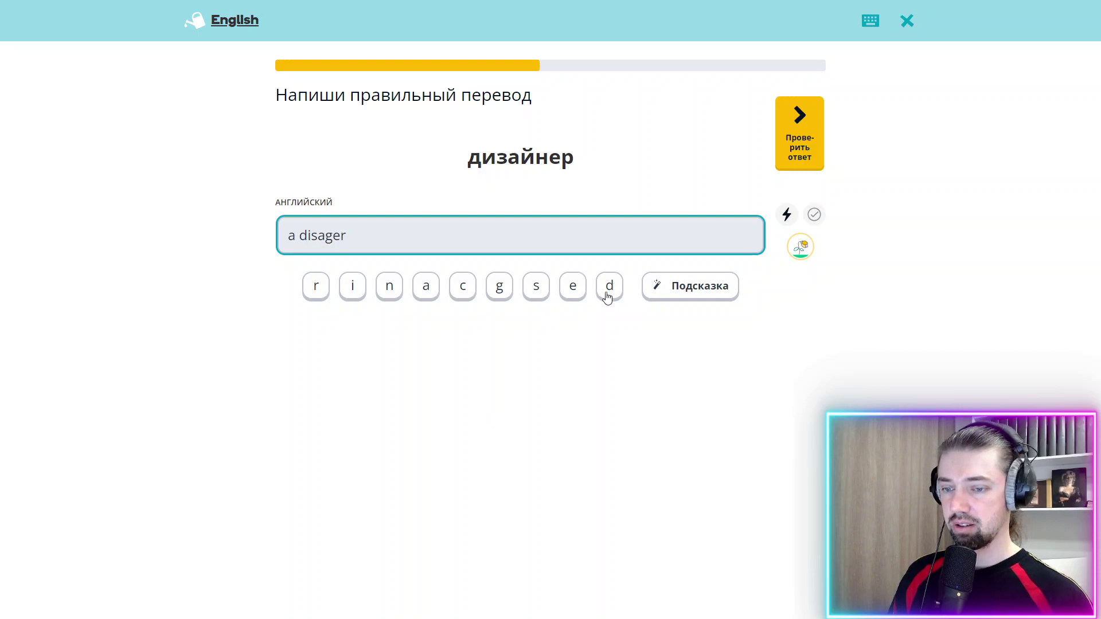
{"action": "left_click", "coordinate": [667, 297]}
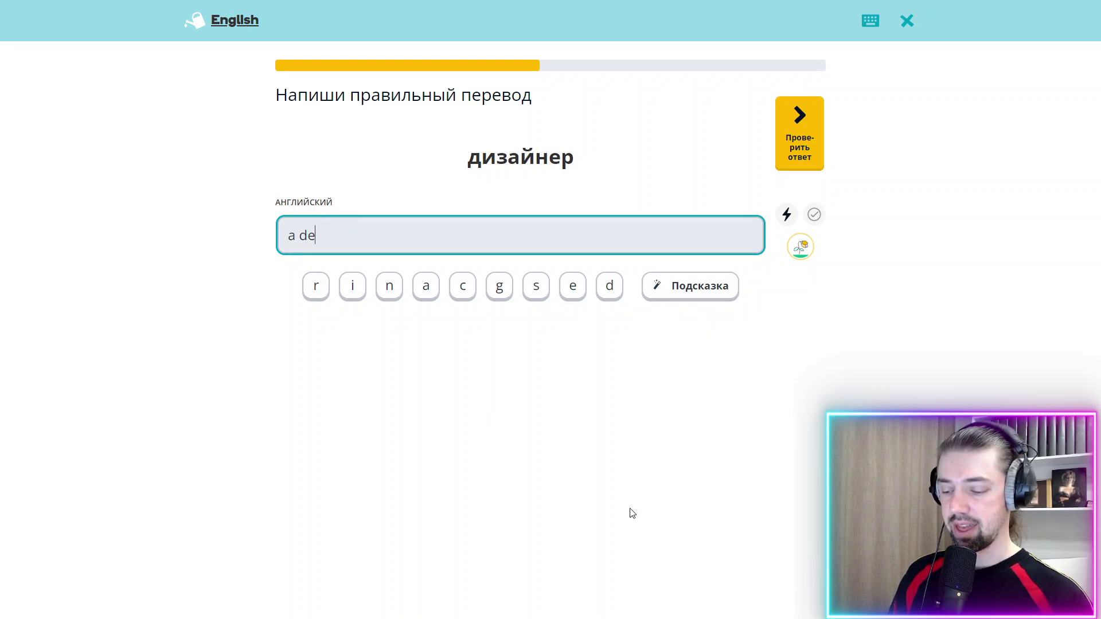
{"action": "type", "text": "sager"}
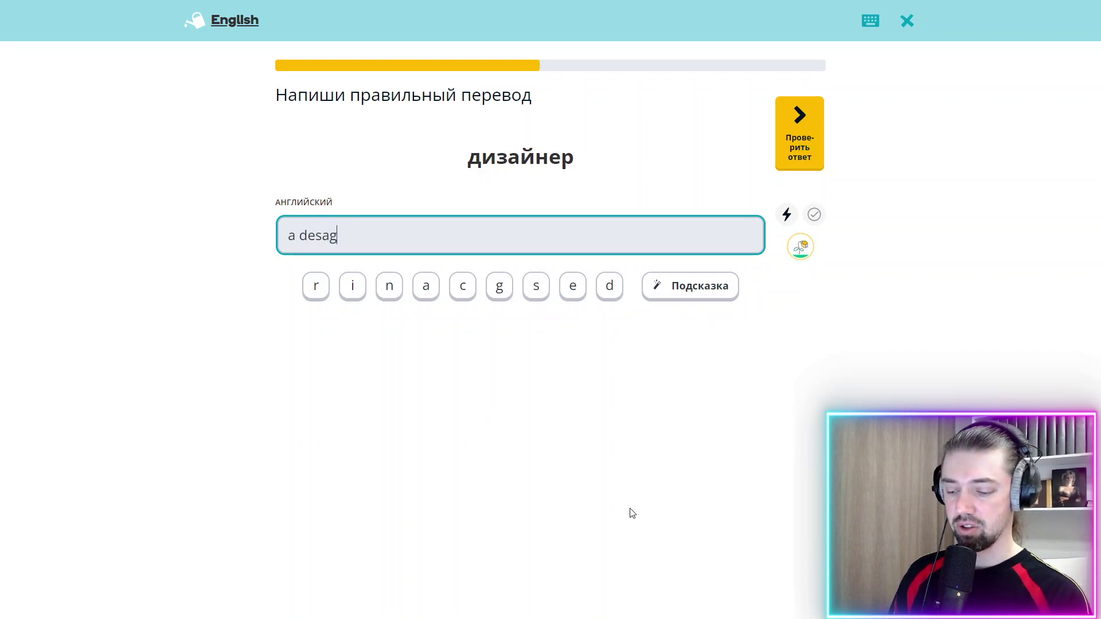
{"action": "key", "text": "BackSpace"}
{"action": "key", "text": "BackSpace"}
{"action": "key", "text": "BackSpace"}
{"action": "key", "text": "BackSpace"}
{"action": "type", "text": "i"}
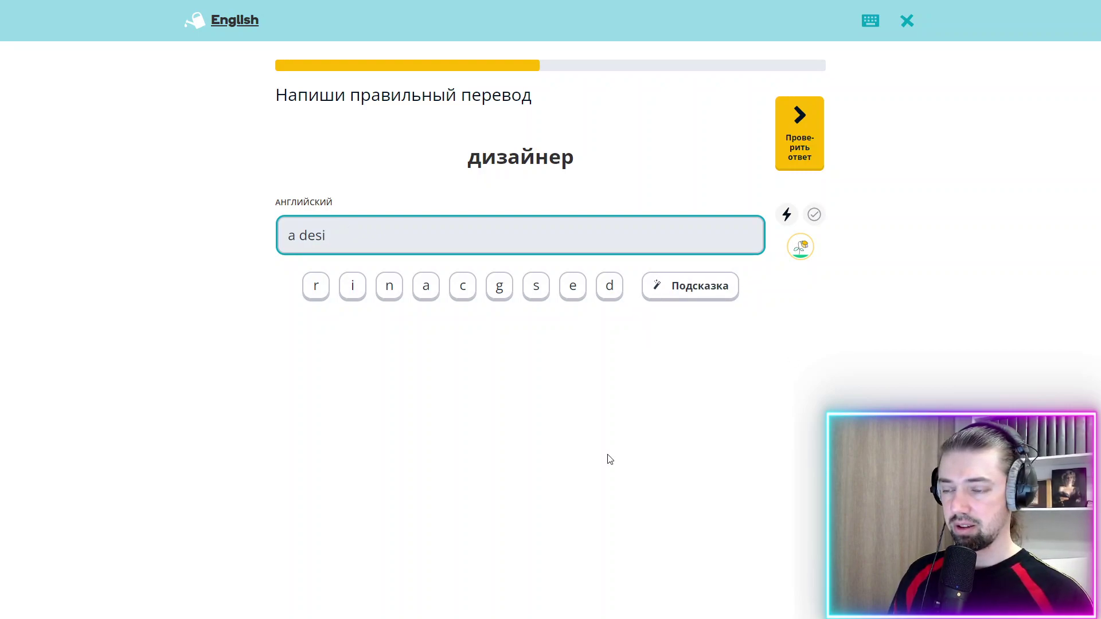
{"action": "type", "text": "er"}
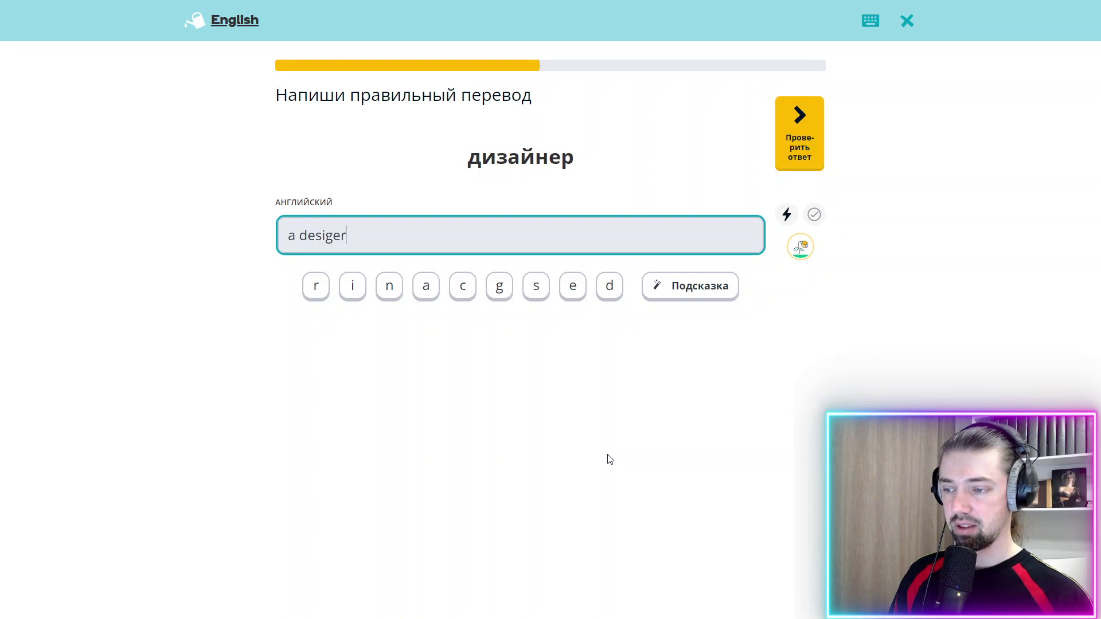
{"action": "left_click", "coordinate": [682, 275]}
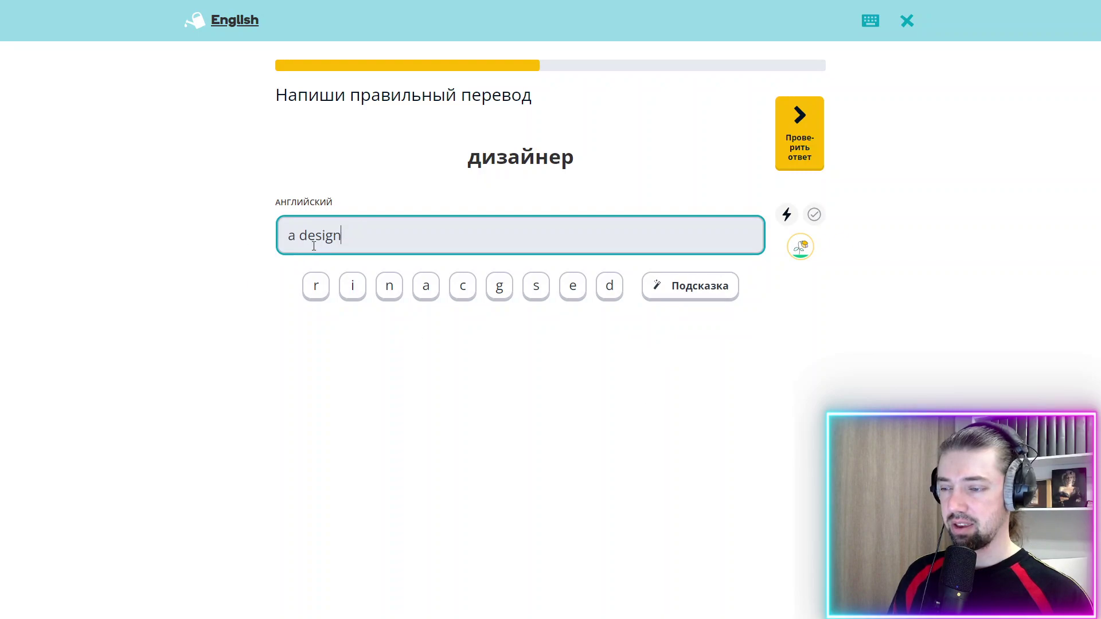
{"action": "type", "text": "er"}
{"action": "key", "text": "Return"}
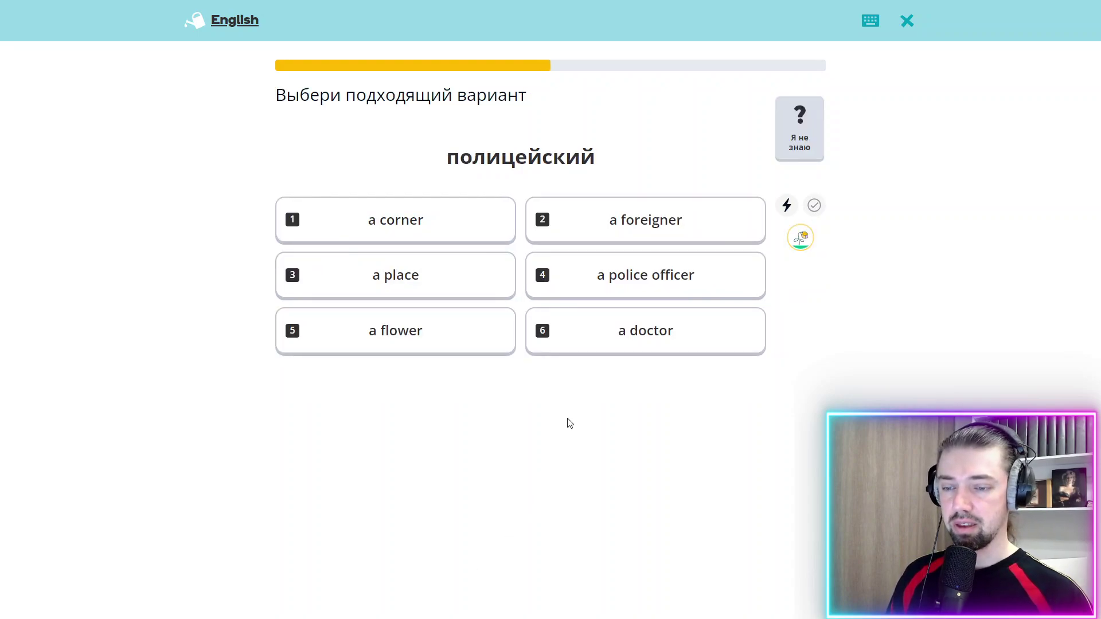
Step: Choose "a police officer" as the translation of «полицейский», and translate «журналист» as "a journalist" with the help of a hint
{"action": "left_click", "coordinate": [641, 296]}
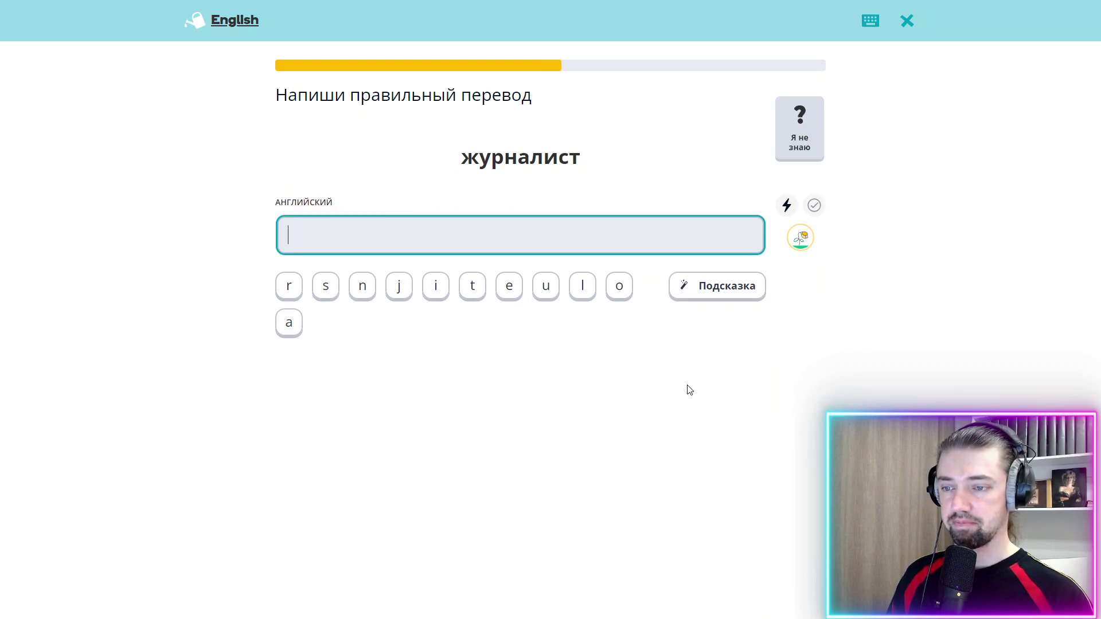
{"action": "left_click", "coordinate": [727, 289]}
{"action": "type", "text": "journal"}
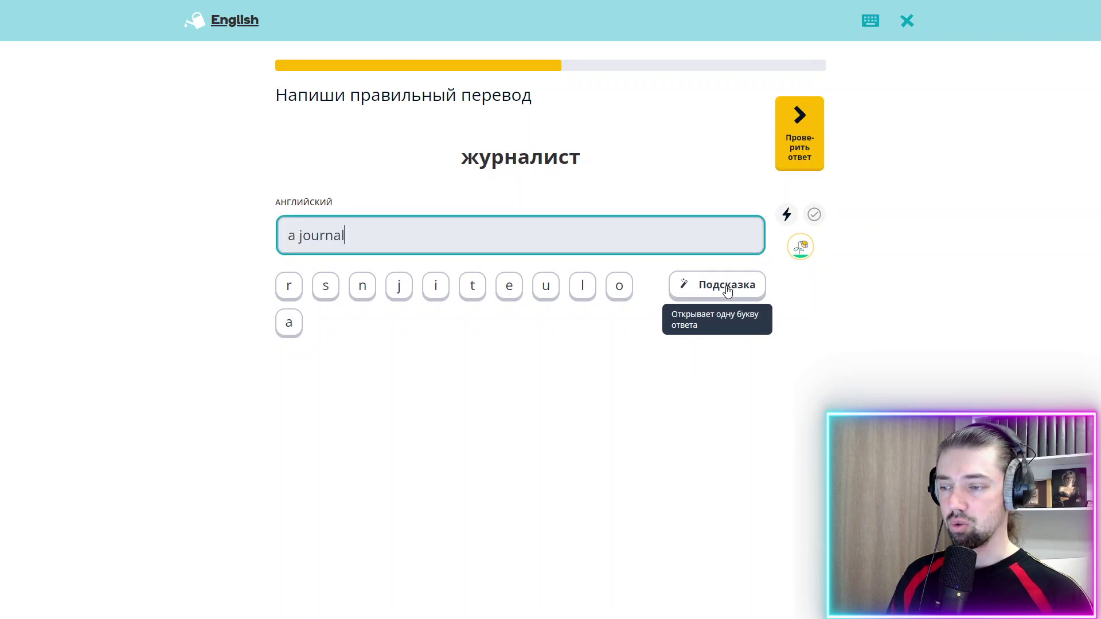
{"action": "type", "text": "ist"}
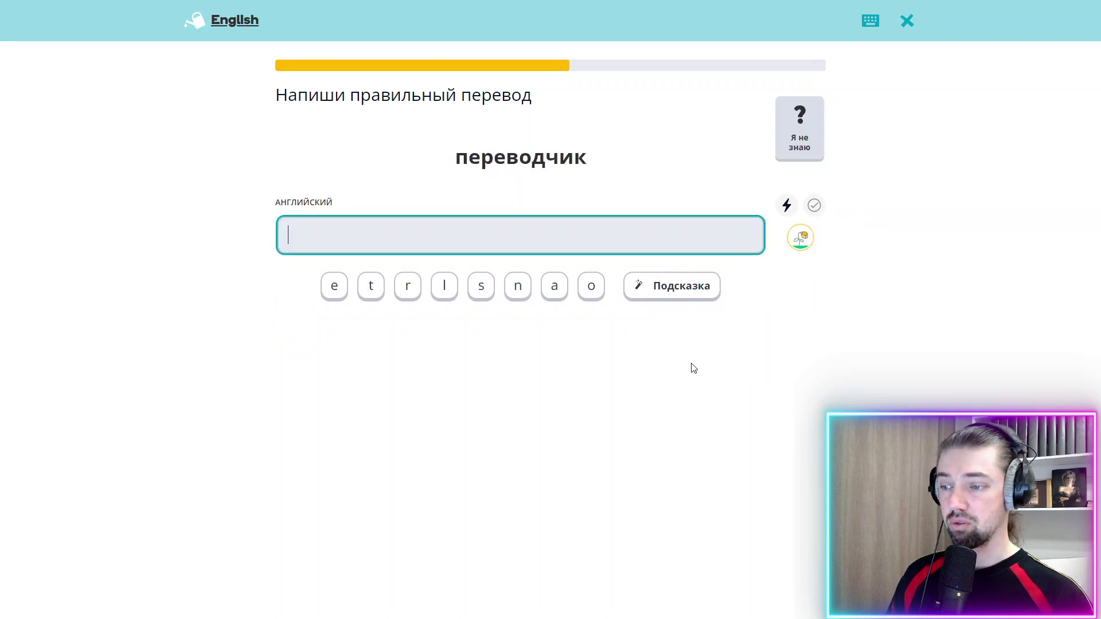
Step: Translate «переводчик» as "a translator", using a hint to correct the spelling, and submit the answer
{"action": "type", "text": "a"}
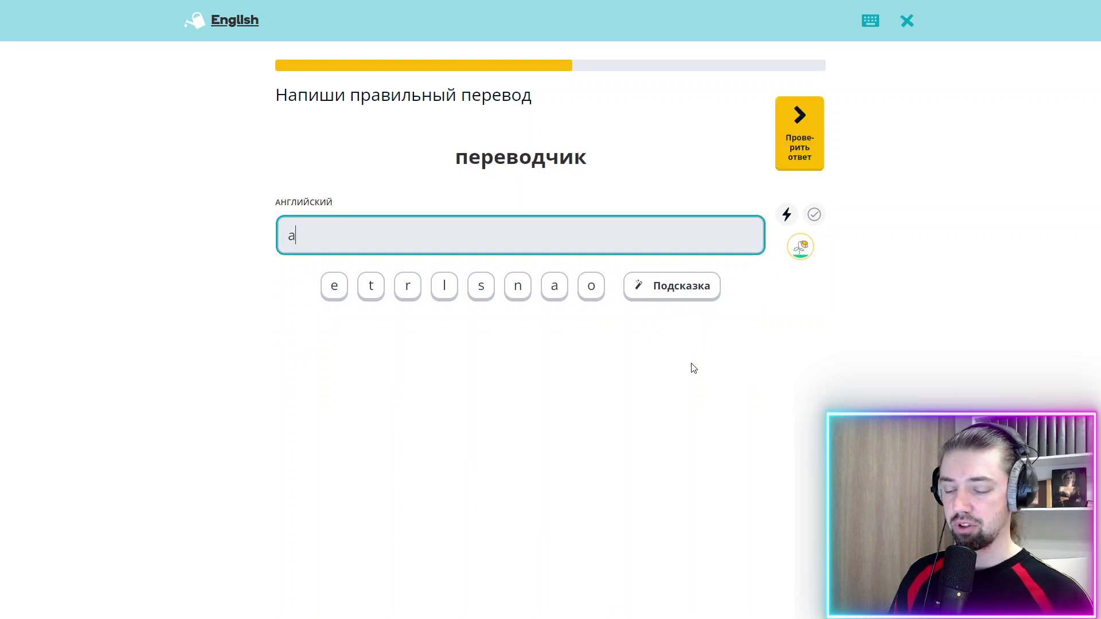
{"action": "type", "text": " t"}
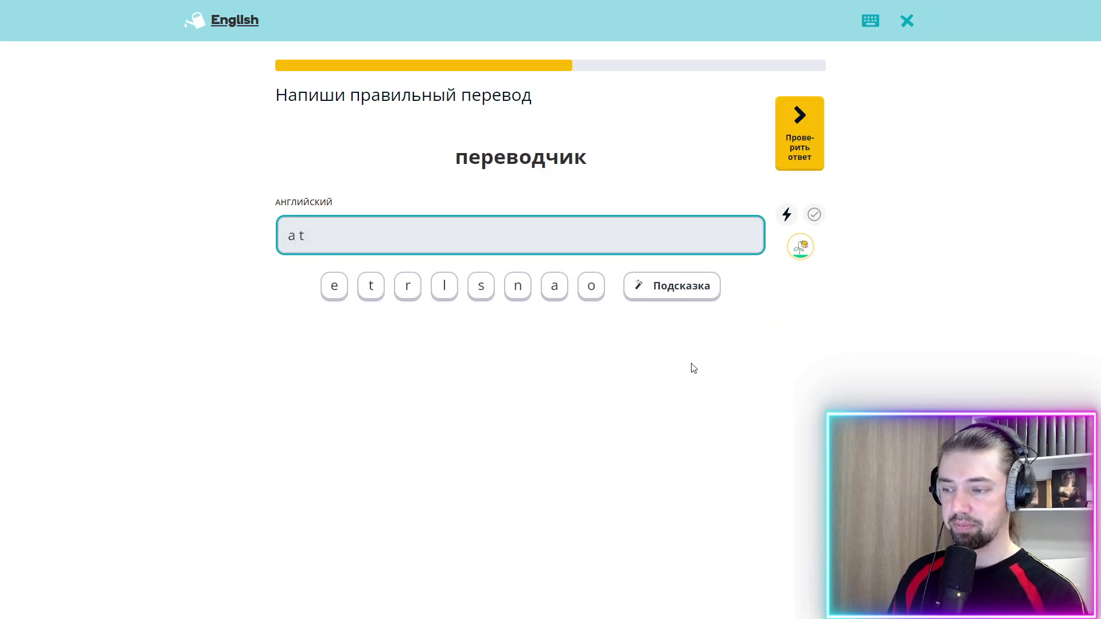
{"action": "type", "text": "ran"}
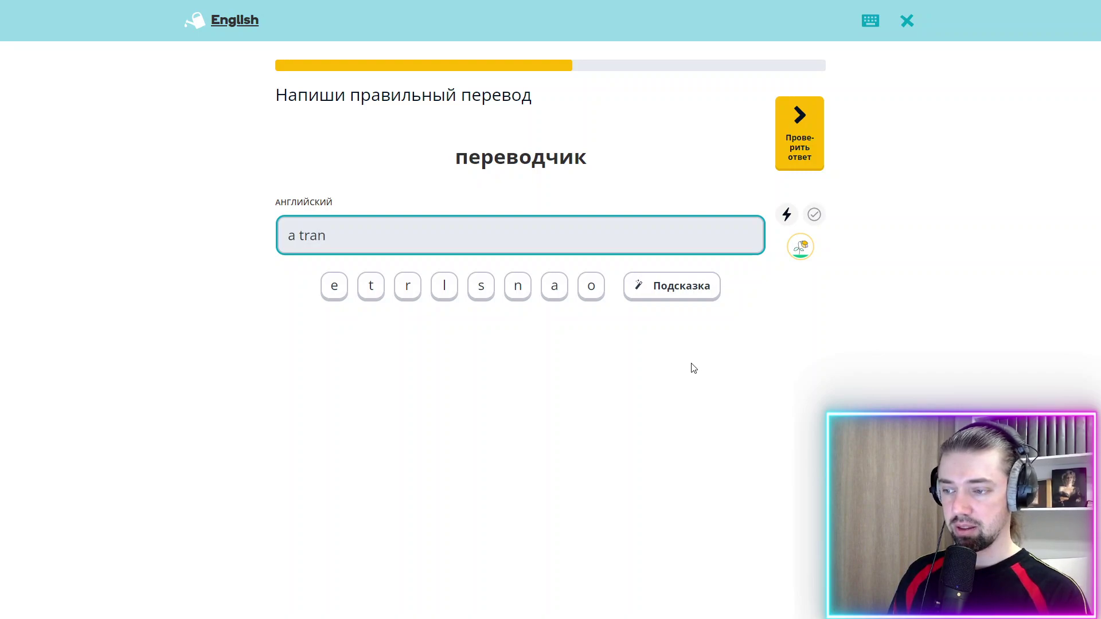
{"action": "type", "text": "slat"}
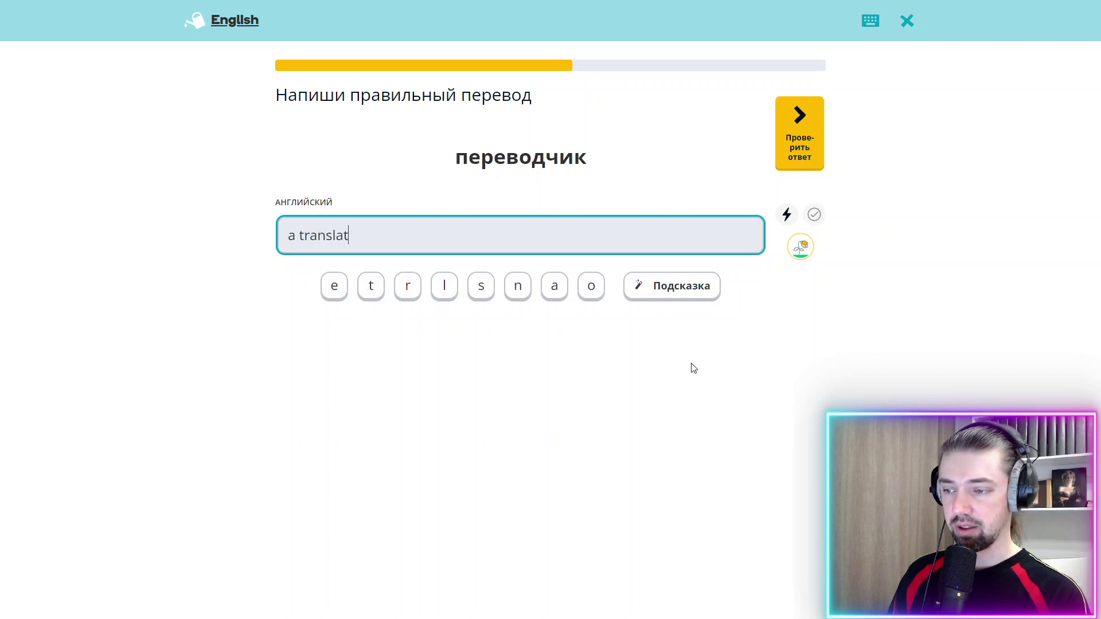
{"action": "type", "text": "er"}
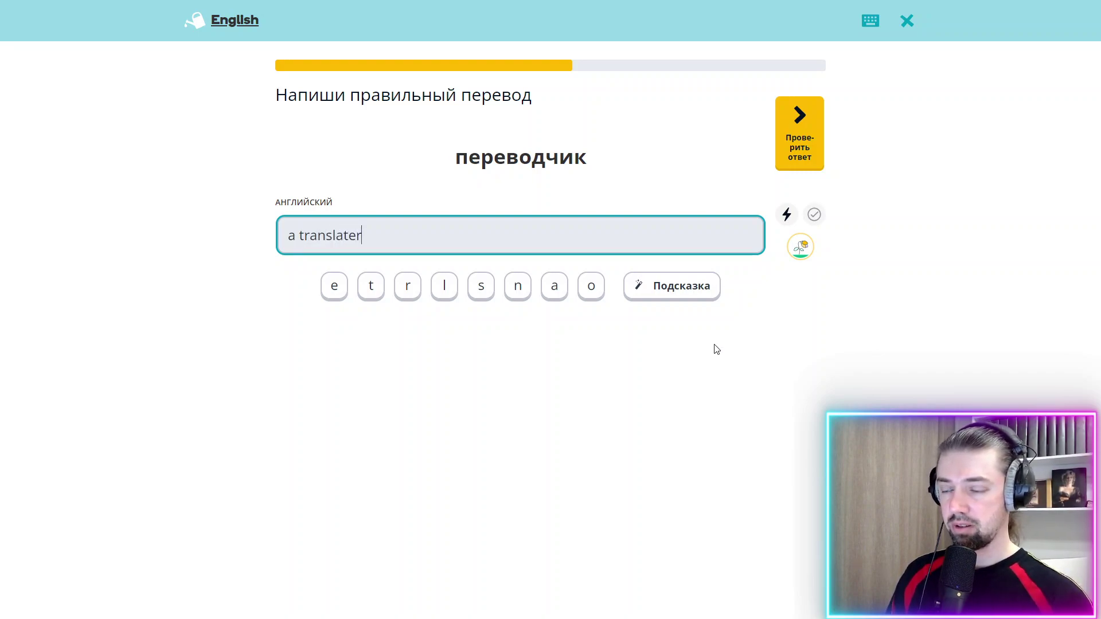
{"action": "left_click_drag", "start_coordinate": [315, 237], "coordinate": [308, 236]}
{"action": "type", "text": "e"}
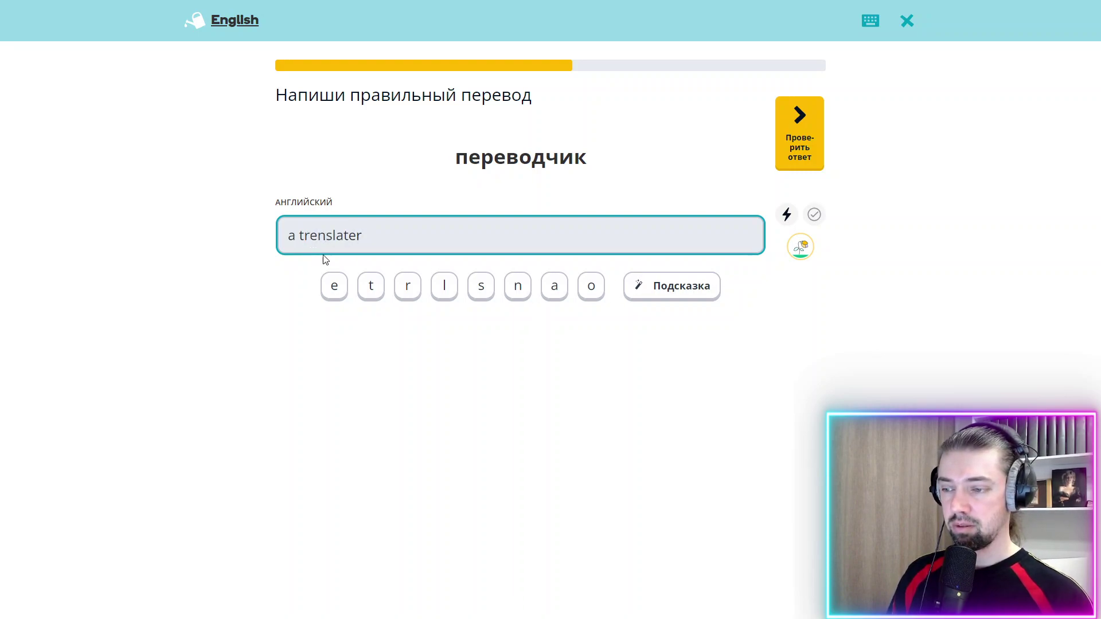
{"action": "left_click_drag", "start_coordinate": [357, 236], "coordinate": [352, 236]}
{"action": "type", "text": "a"}
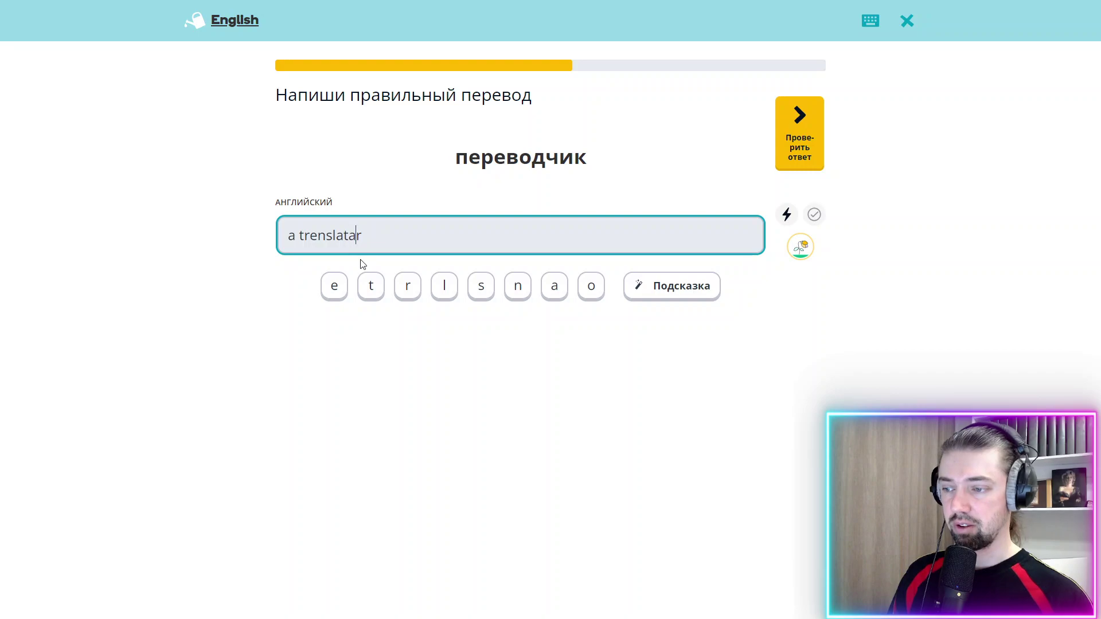
{"action": "left_click", "coordinate": [703, 294]}
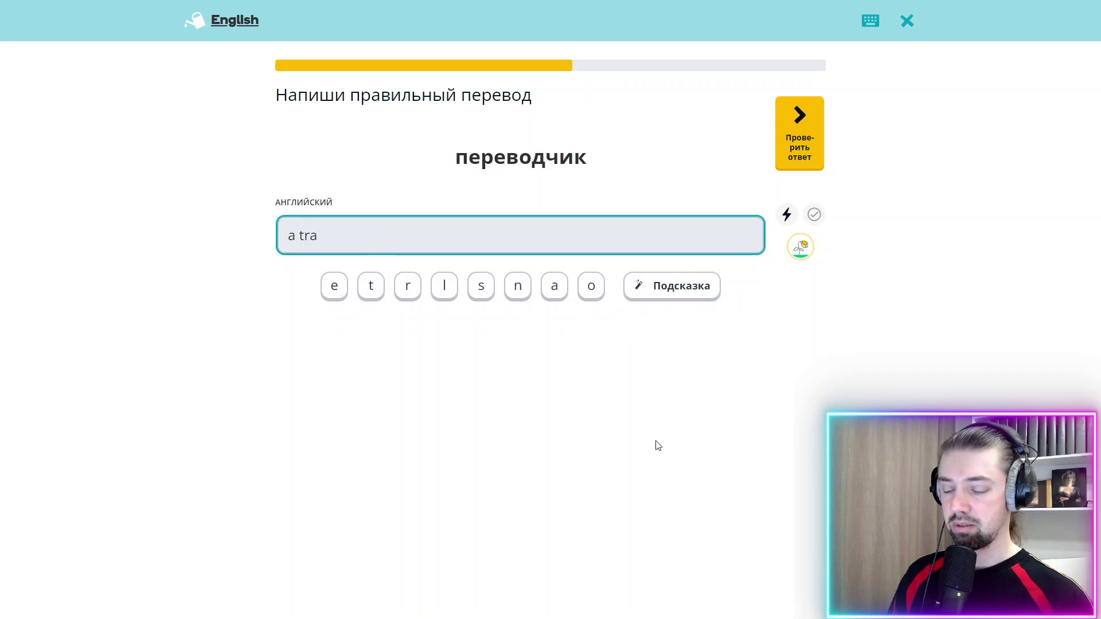
{"action": "type", "text": "ns"}
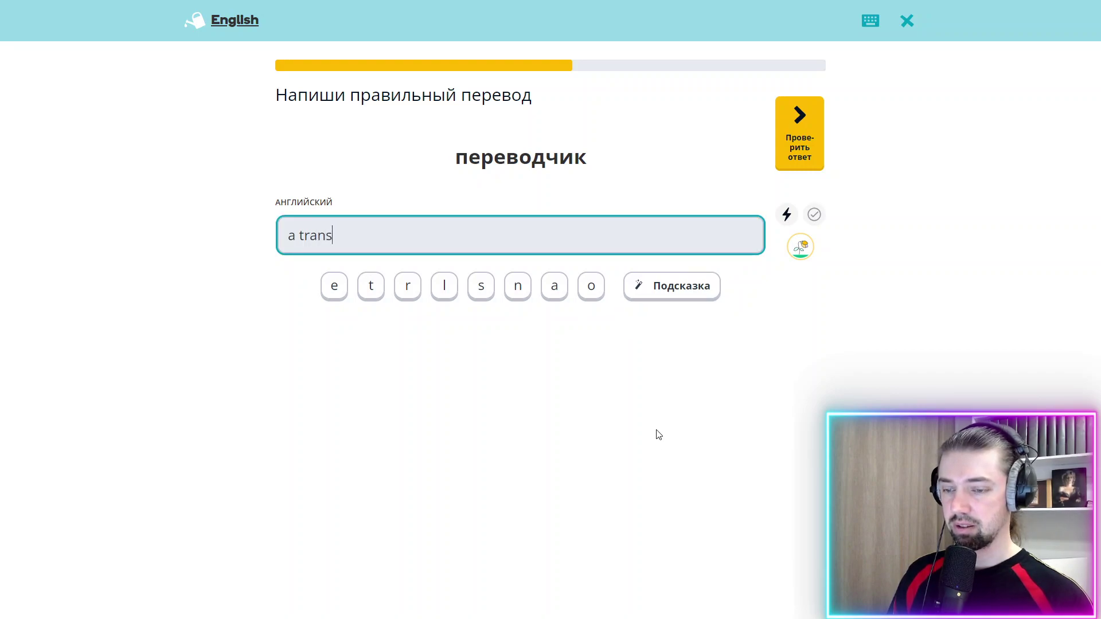
{"action": "type", "text": "latoo"}
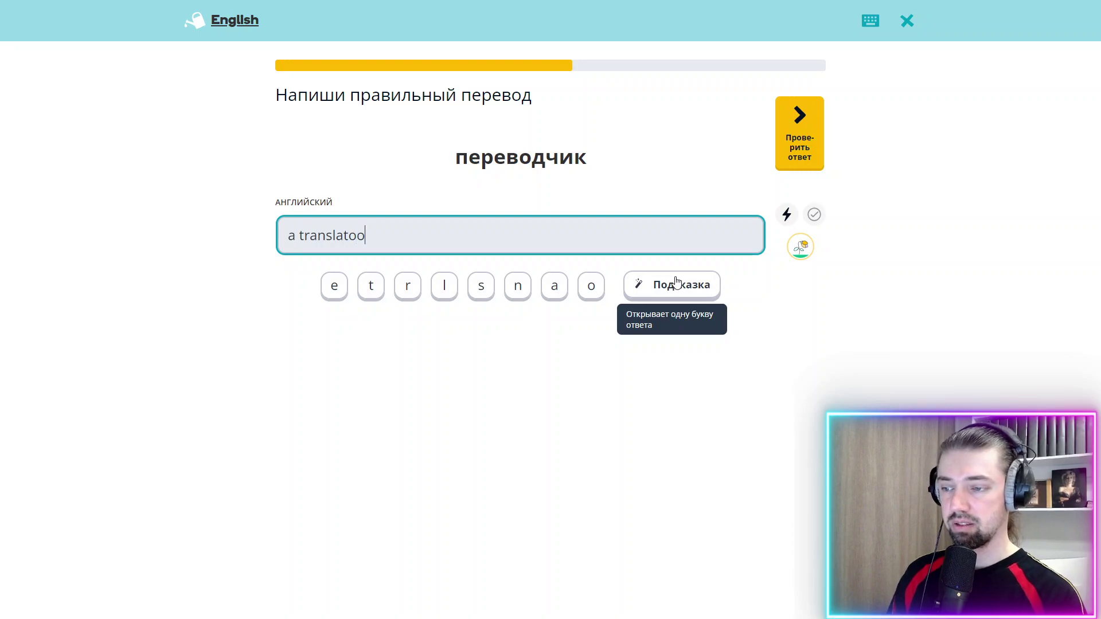
{"action": "key", "text": "BackSpace"}
{"action": "type", "text": "r"}
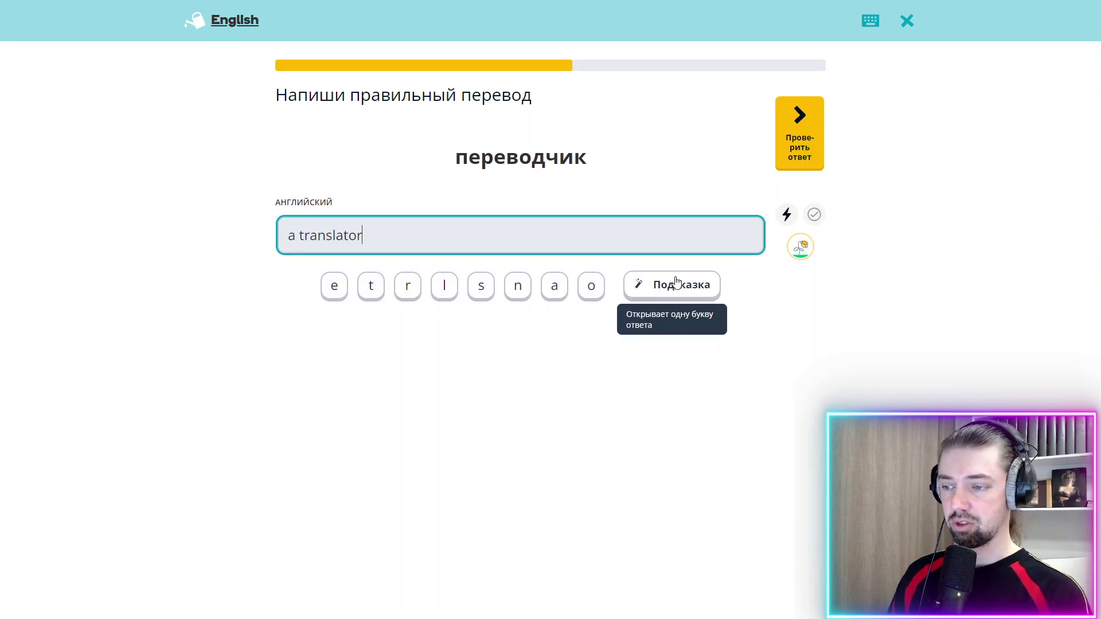
{"action": "key", "text": "Return"}
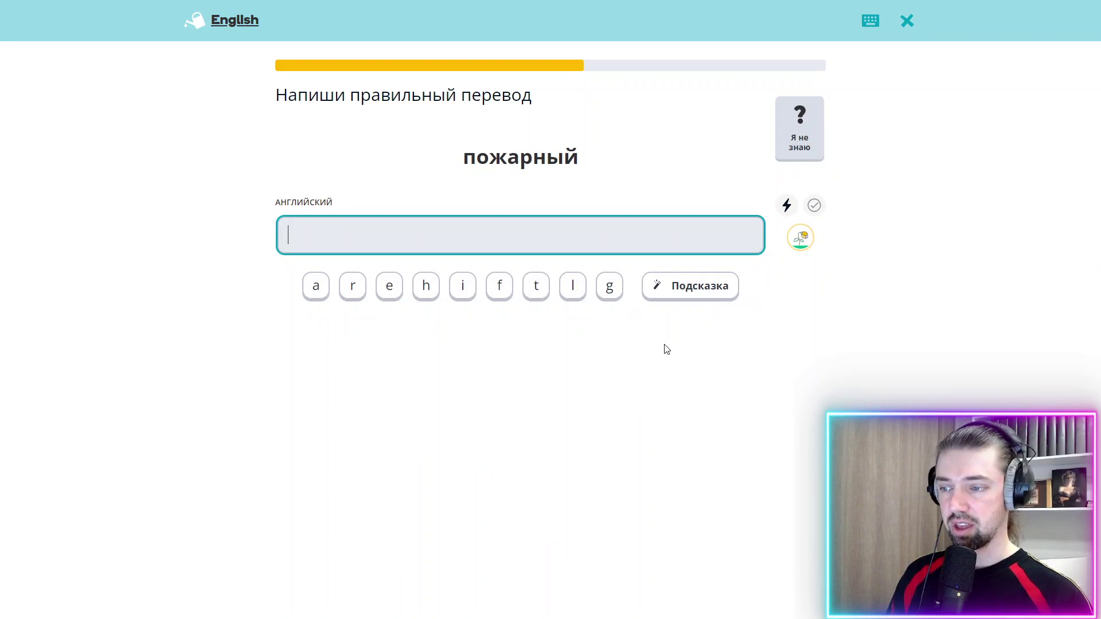
Step: Translate «пожарный» as "a firefighter", using hints to correct and complete the spelling
{"action": "type", "text": "a"}
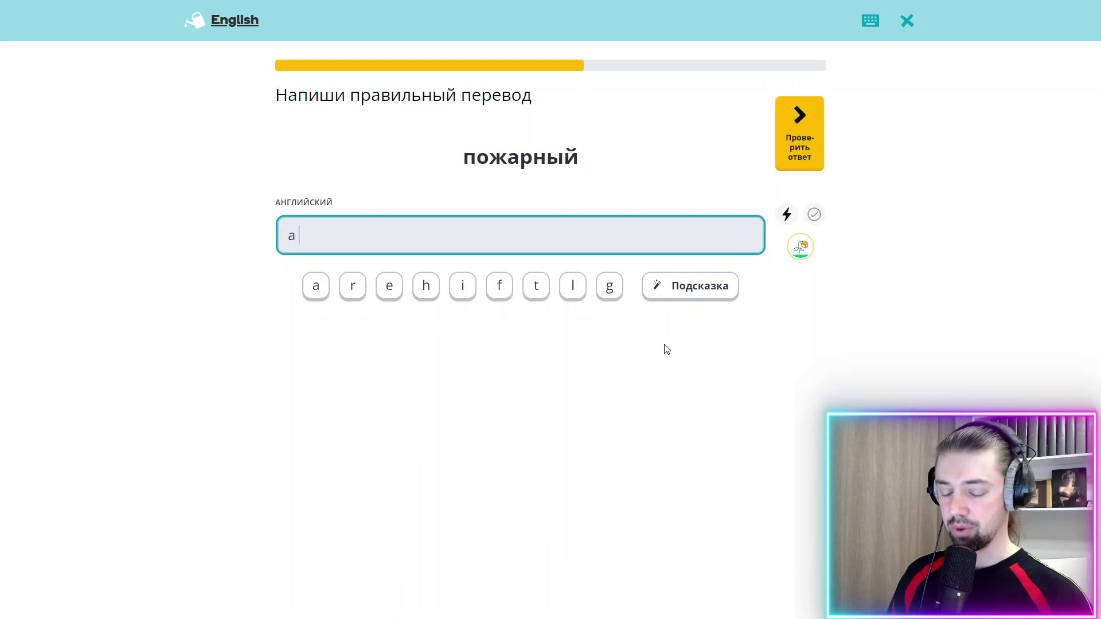
{"action": "type", "text": " fier"}
{"action": "key", "text": "BackSpace"}
{"action": "key", "text": "BackSpace"}
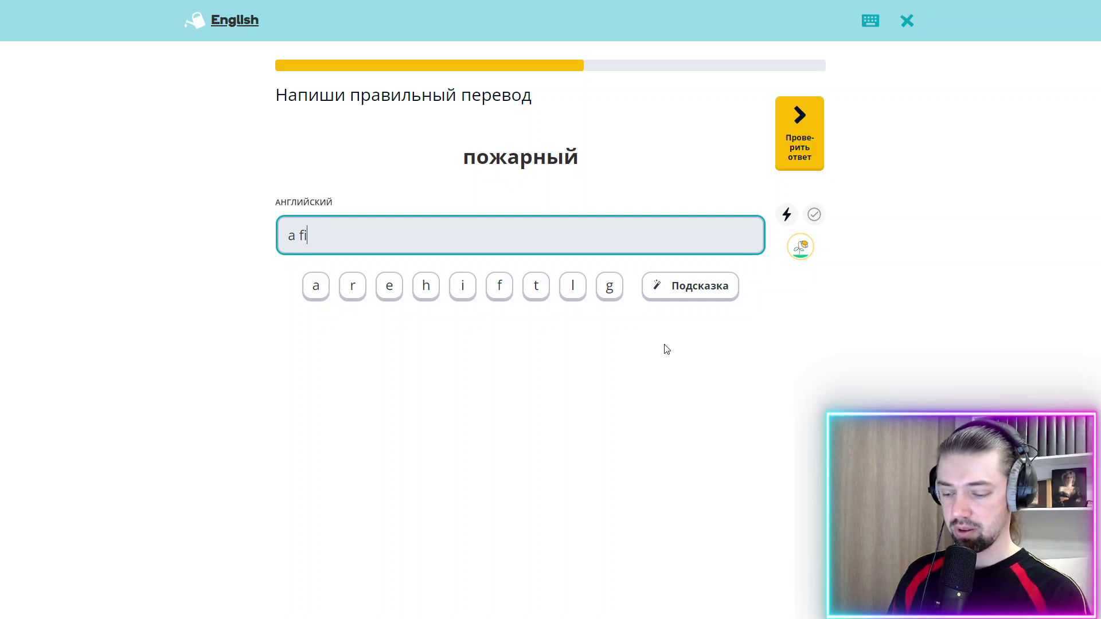
{"action": "type", "text": "e"}
{"action": "key", "text": "BackSpace"}
{"action": "type", "text": "r"}
{"action": "key", "text": "BackSpace"}
{"action": "type", "text": "re"}
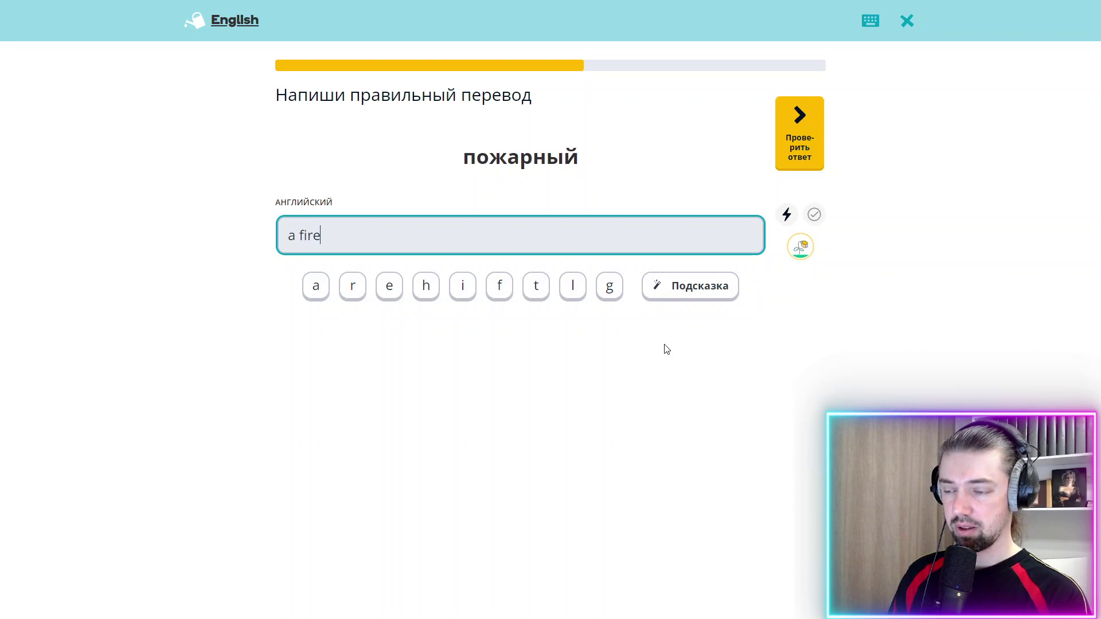
{"action": "type", "text": "fi"}
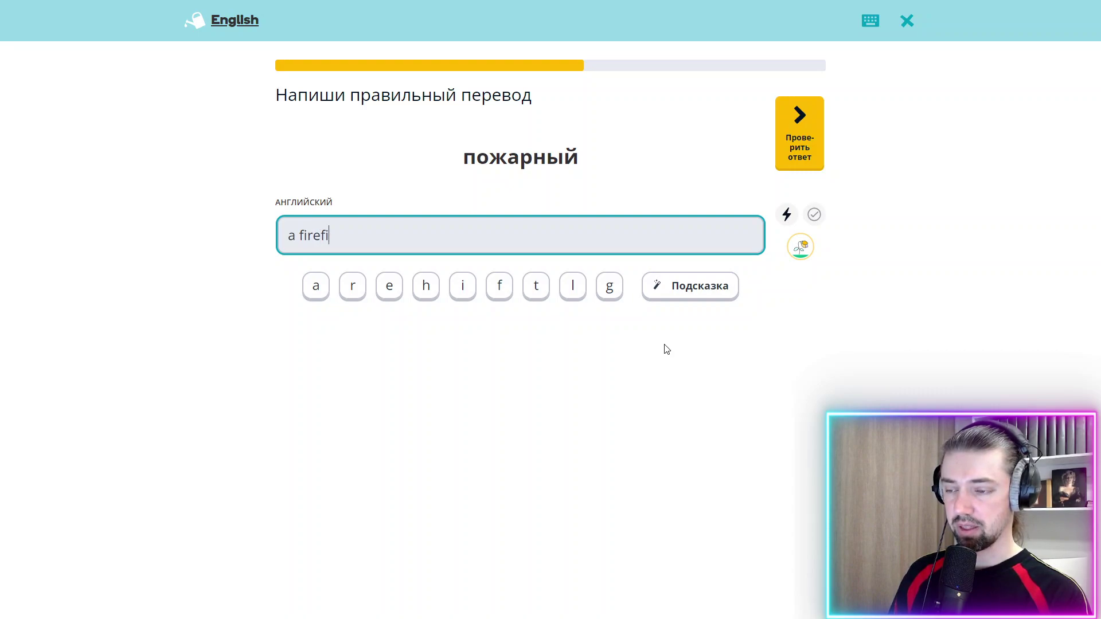
{"action": "type", "text": "ther"}
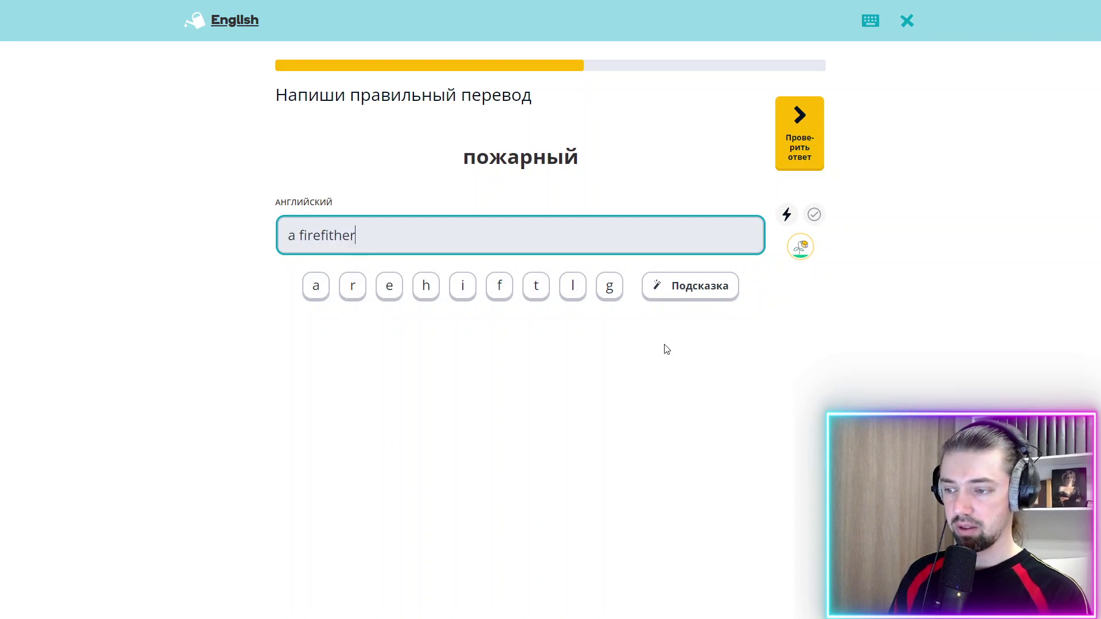
{"action": "left_click", "coordinate": [707, 290]}
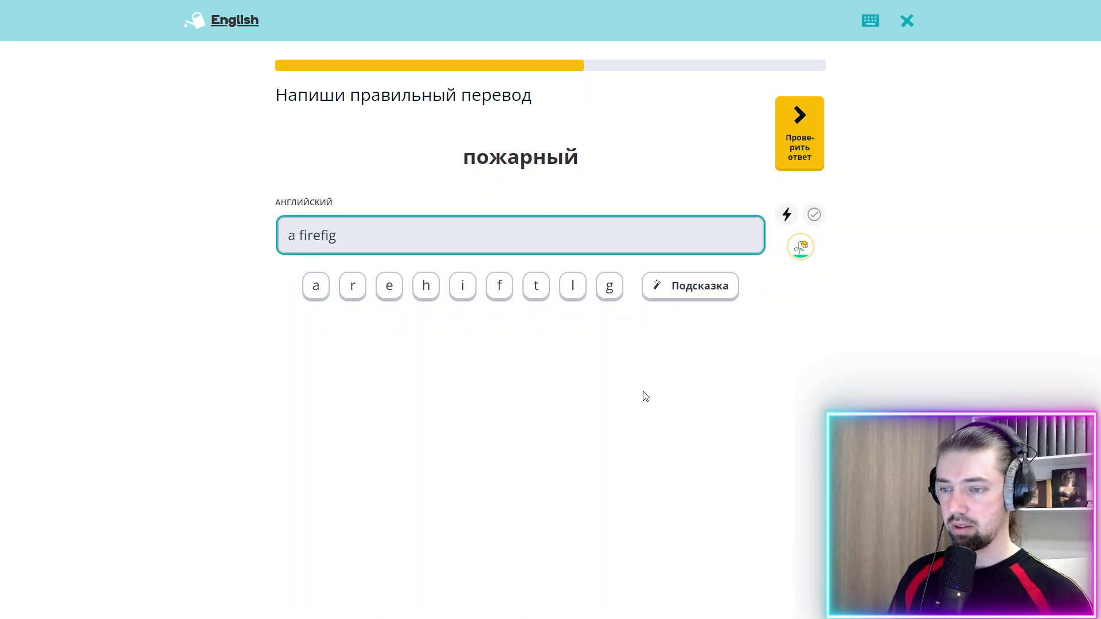
{"action": "left_click", "coordinate": [664, 296]}
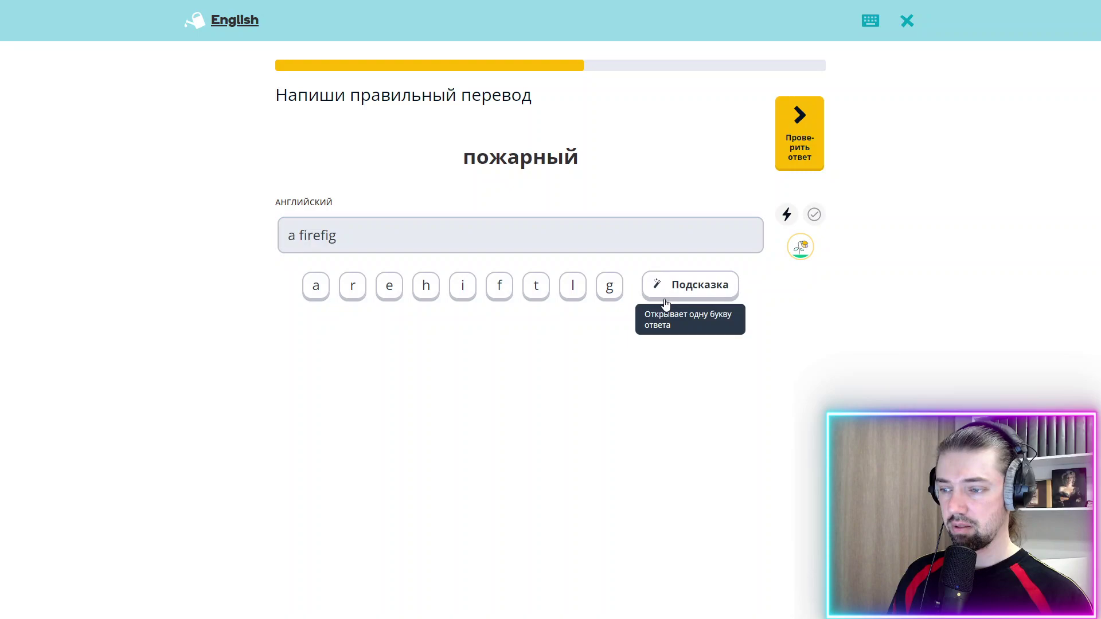
{"action": "left_click", "coordinate": [673, 295]}
{"action": "left_click", "coordinate": [673, 296]}
{"action": "left_click", "coordinate": [673, 296]}
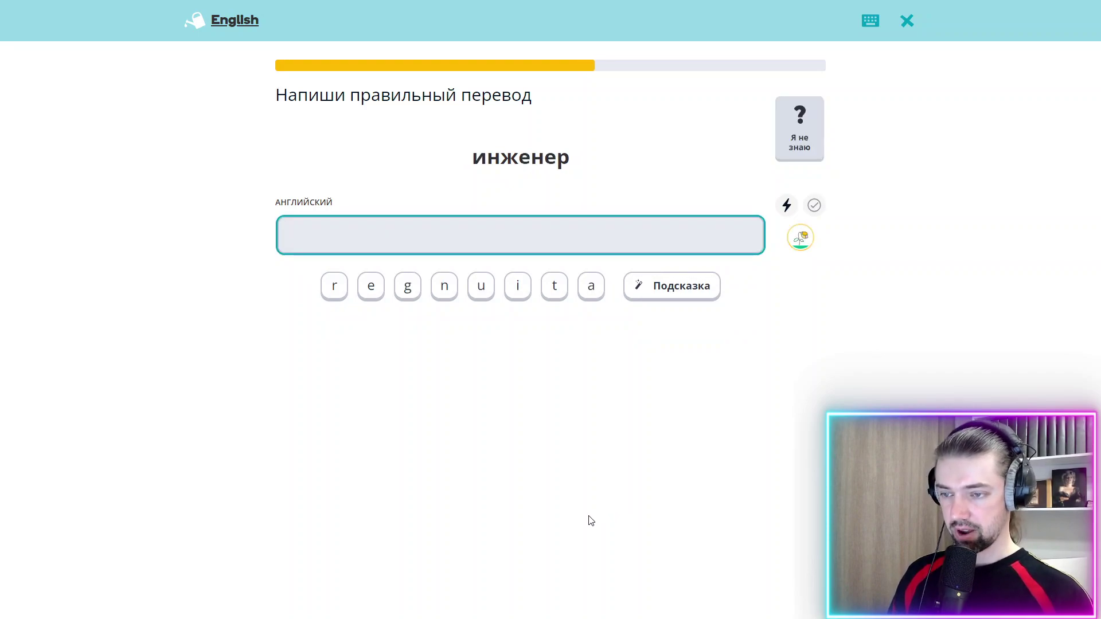
Step: Translate «инженер» as "an engineer" and submit the answer
{"action": "type", "text": "a"}
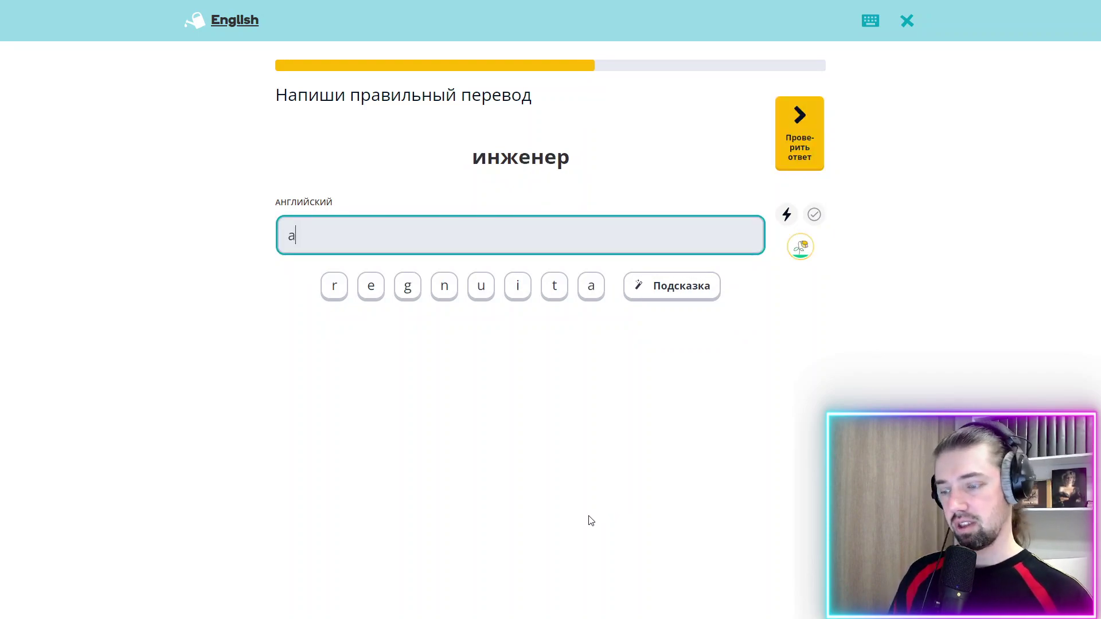
{"action": "type", "text": "n"}
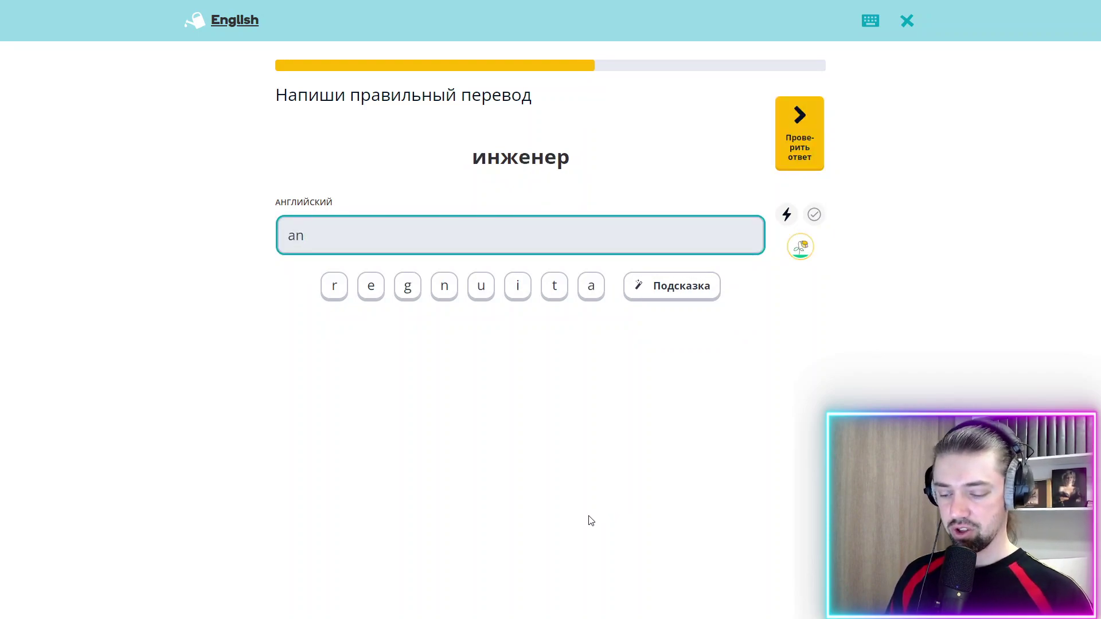
{"action": "type", "text": " en"}
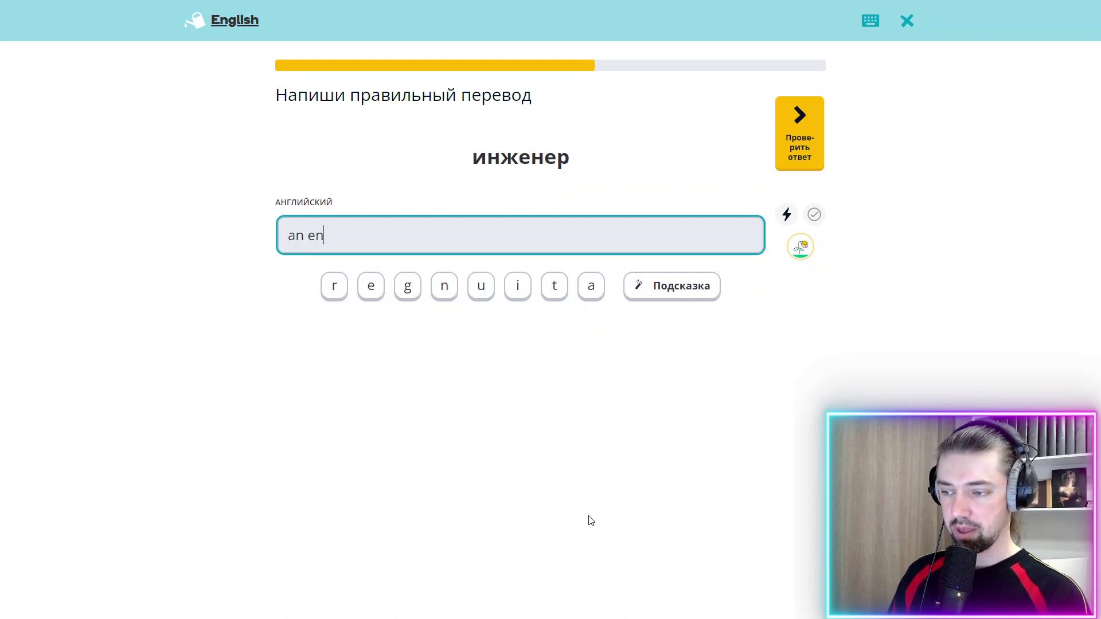
{"action": "type", "text": "gineer"}
{"action": "key", "text": "Return"}
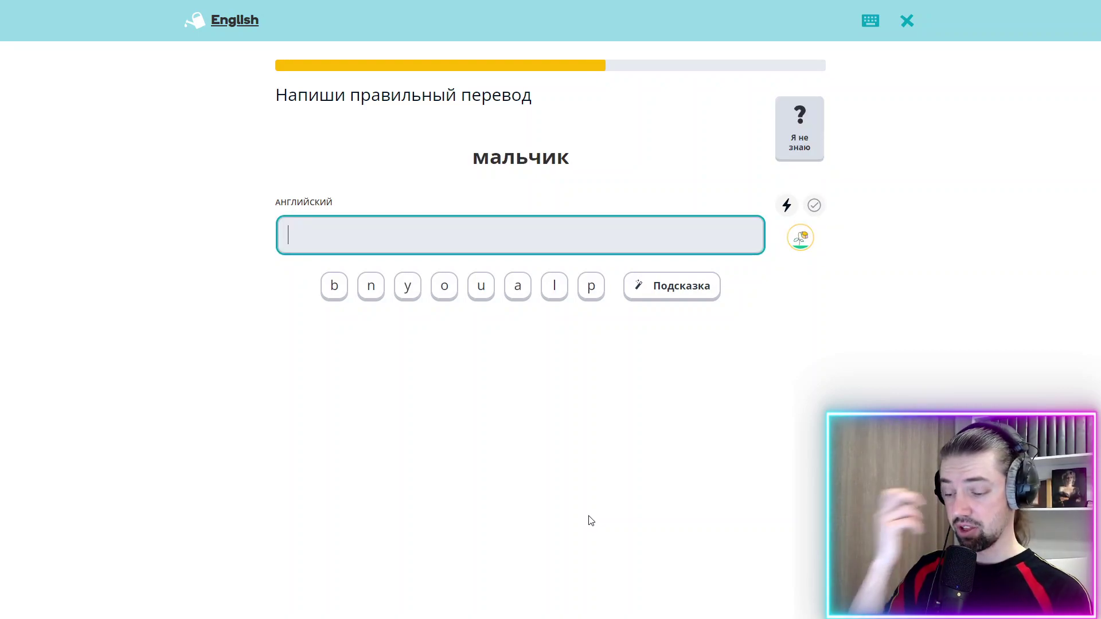
Step: Translate «мальчик» as "a boy" and «дочь» as "a daughter", submitting each answer
{"action": "type", "text": "a bo"}
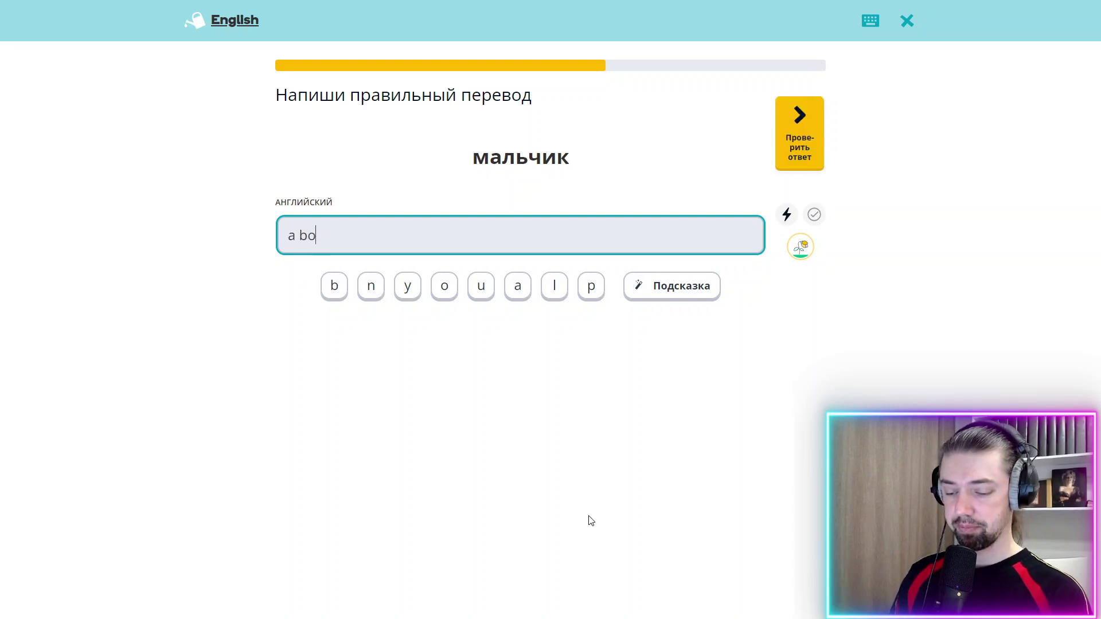
{"action": "type", "text": "y"}
{"action": "key", "text": "Return"}
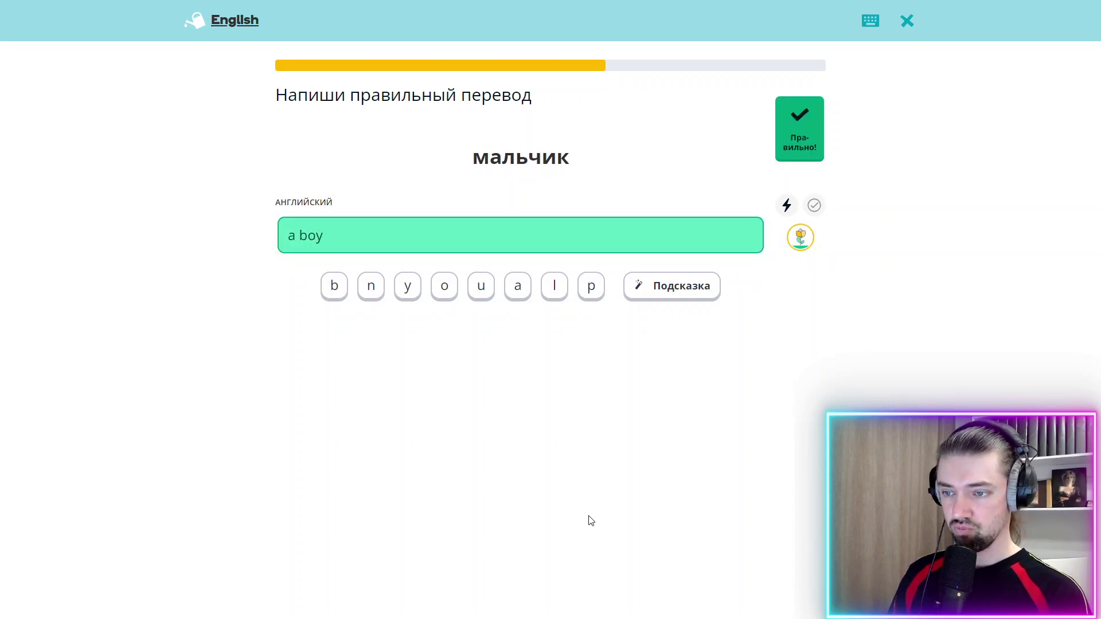
{"action": "type", "text": "a"}
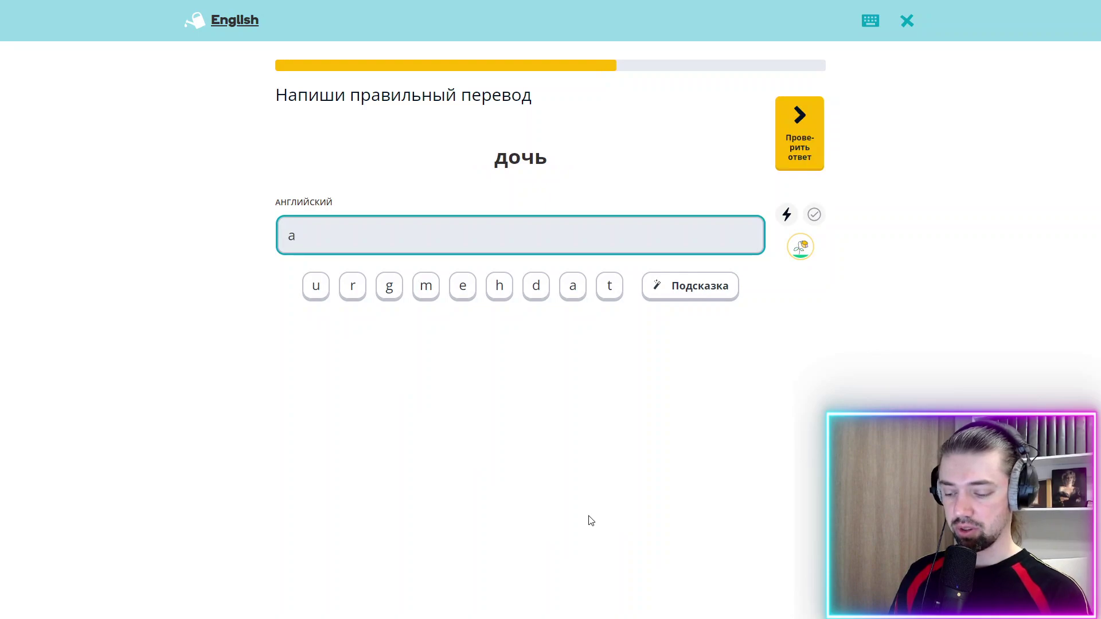
{"action": "type", "text": " dau"}
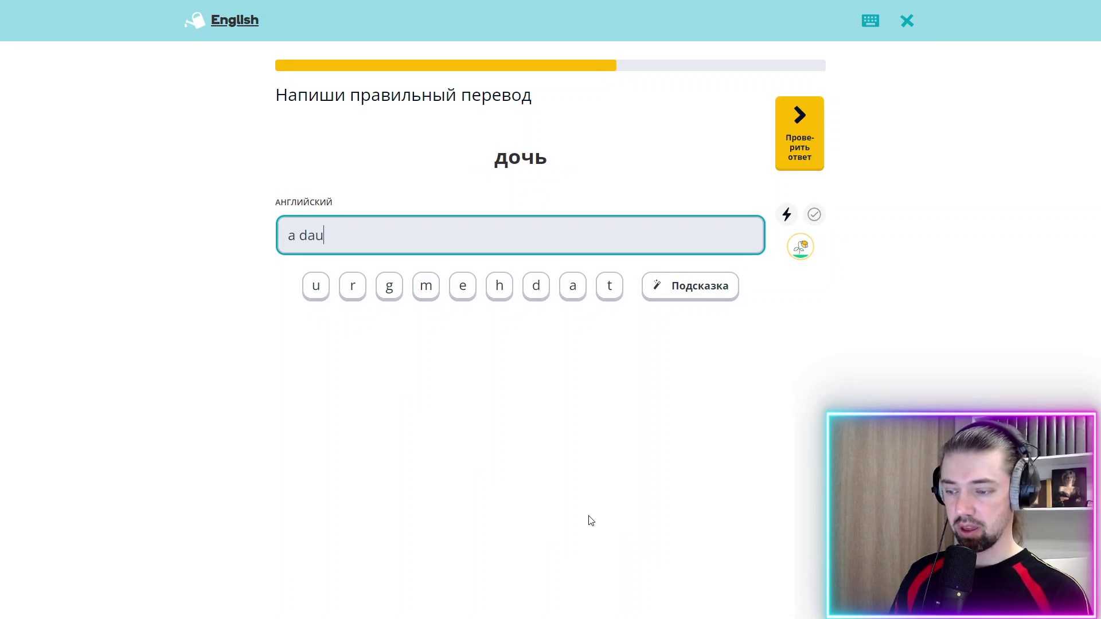
{"action": "type", "text": "ghter"}
{"action": "key", "text": "Return"}
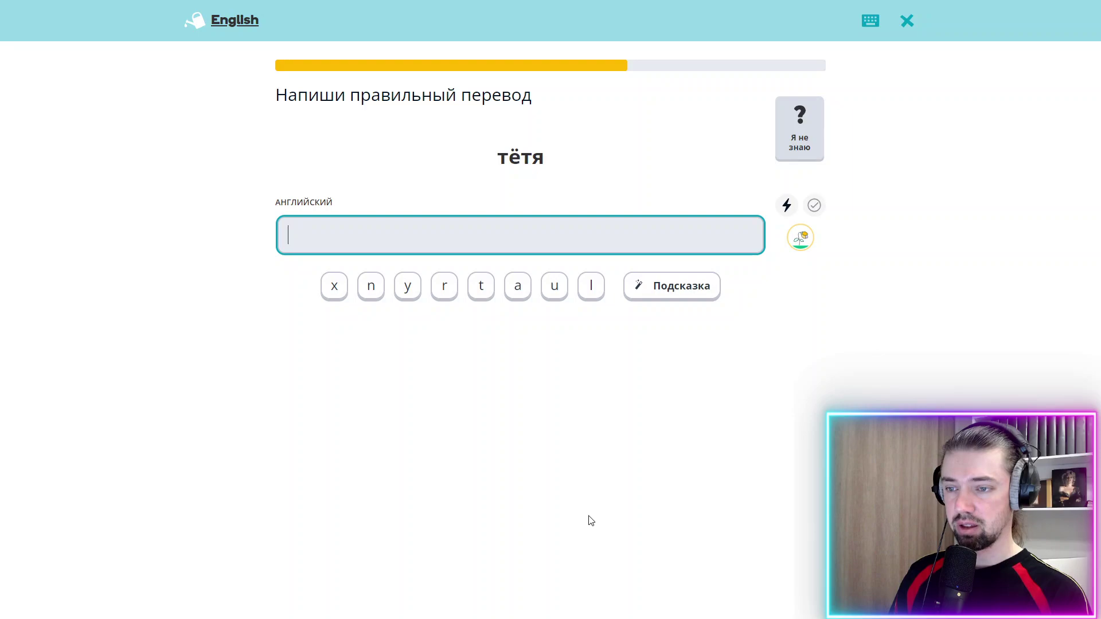
Step: Translate «тётя» as "an aunt", using a hint to correct the first letter of the noun
{"action": "type", "text": "an"}
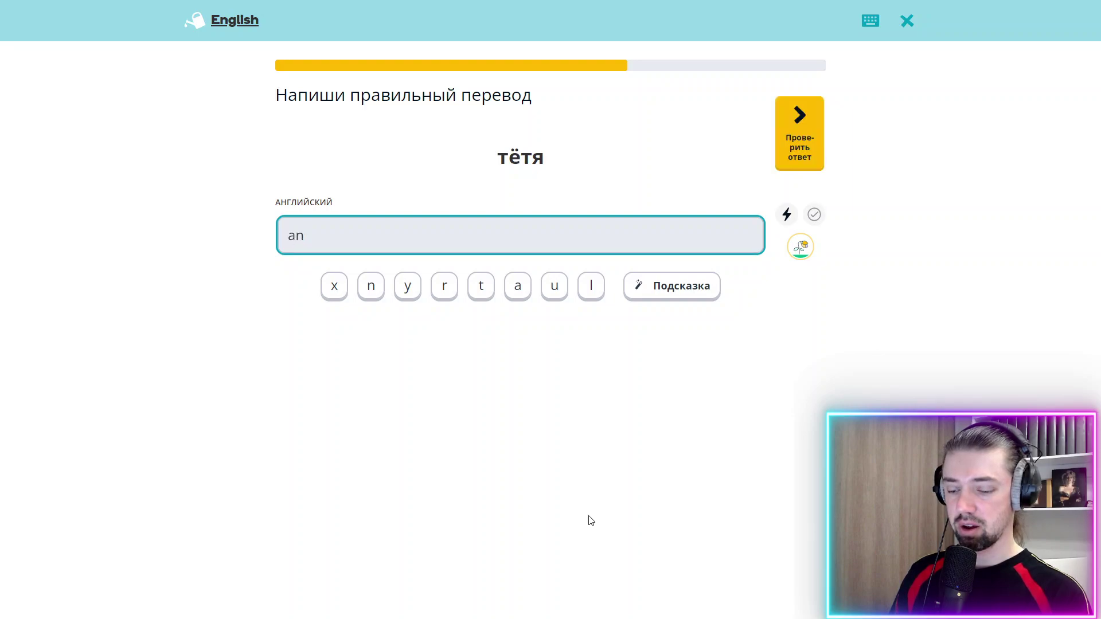
{"action": "type", "text": " ou"}
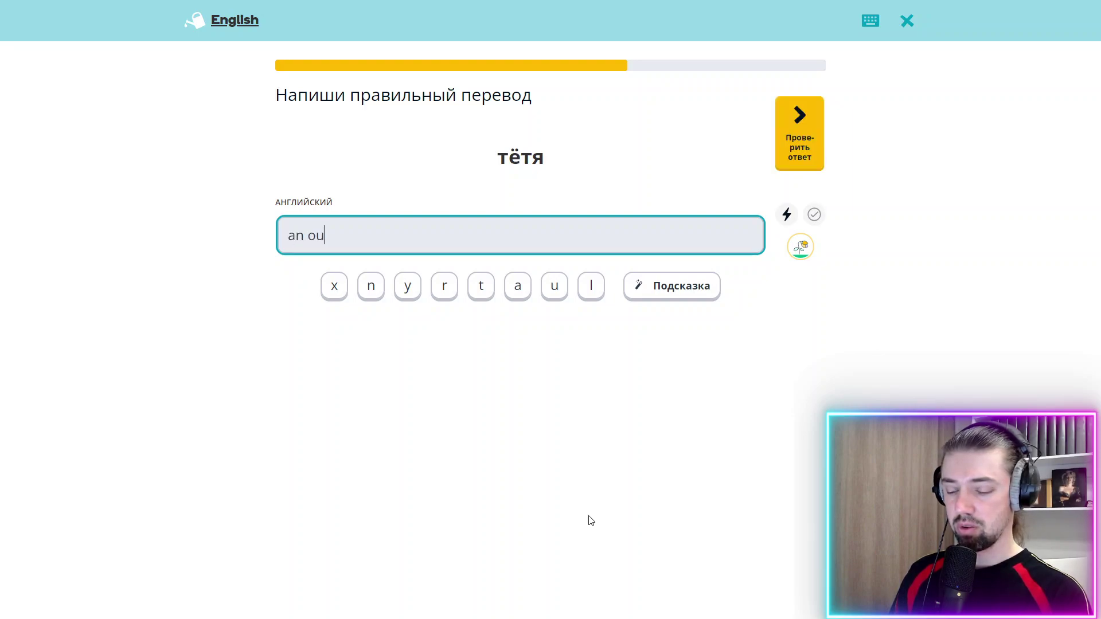
{"action": "type", "text": "nt"}
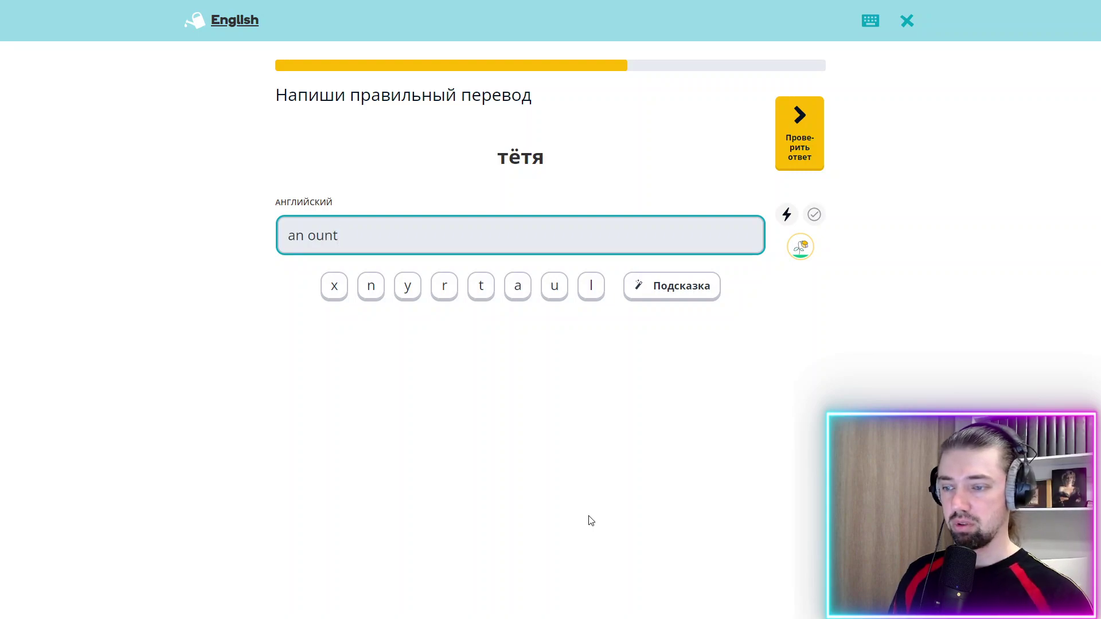
{"action": "left_click", "coordinate": [680, 287]}
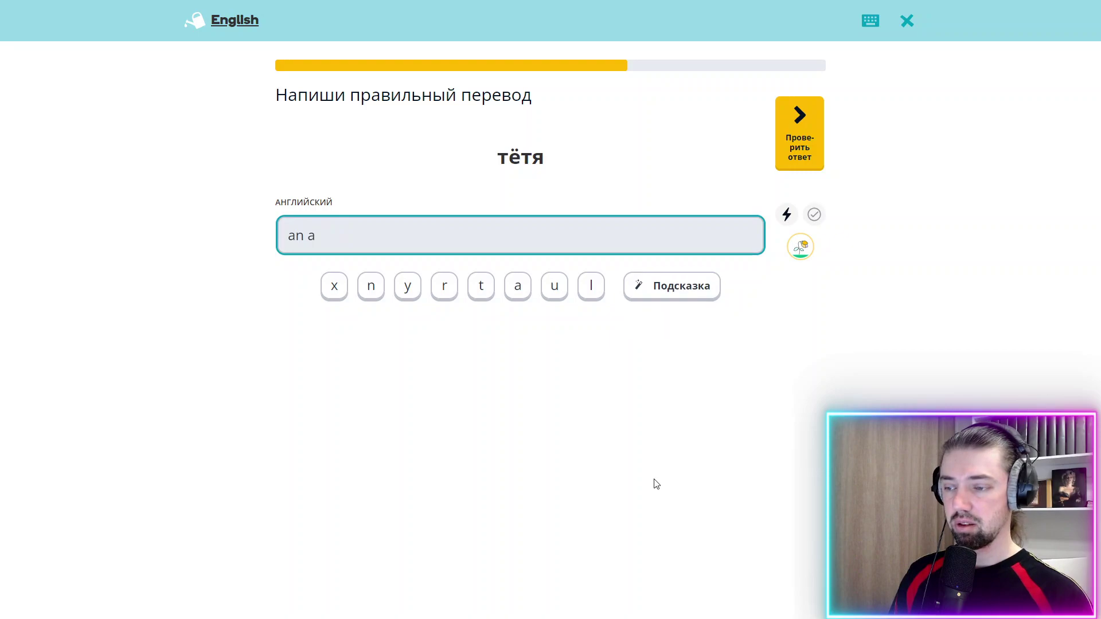
{"action": "type", "text": "o"}
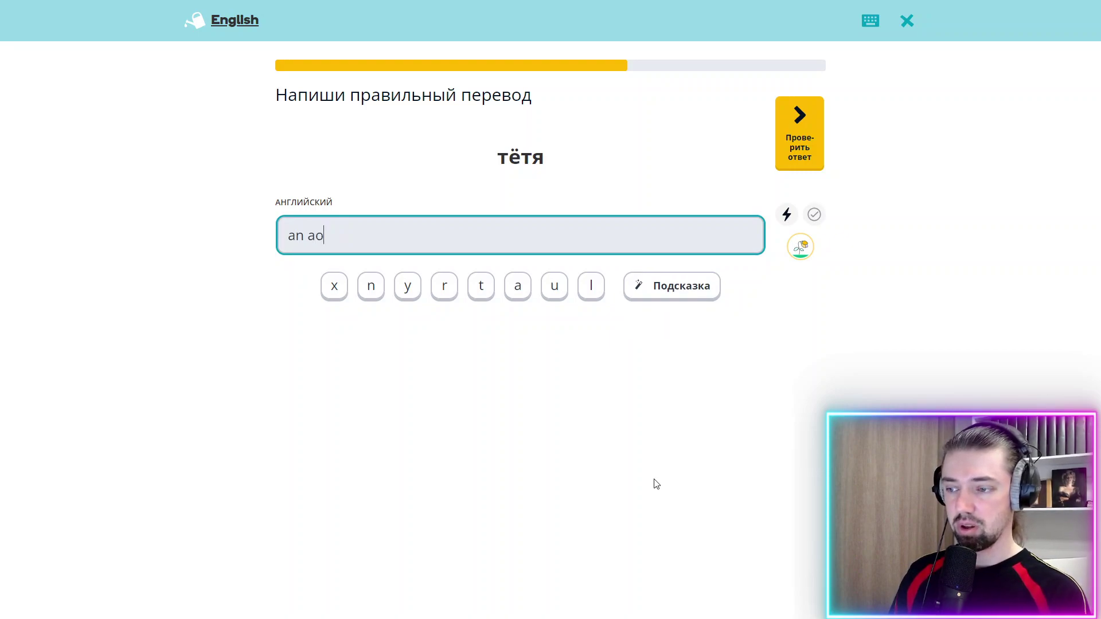
{"action": "key", "text": "BackSpace"}
{"action": "type", "text": "unt"}
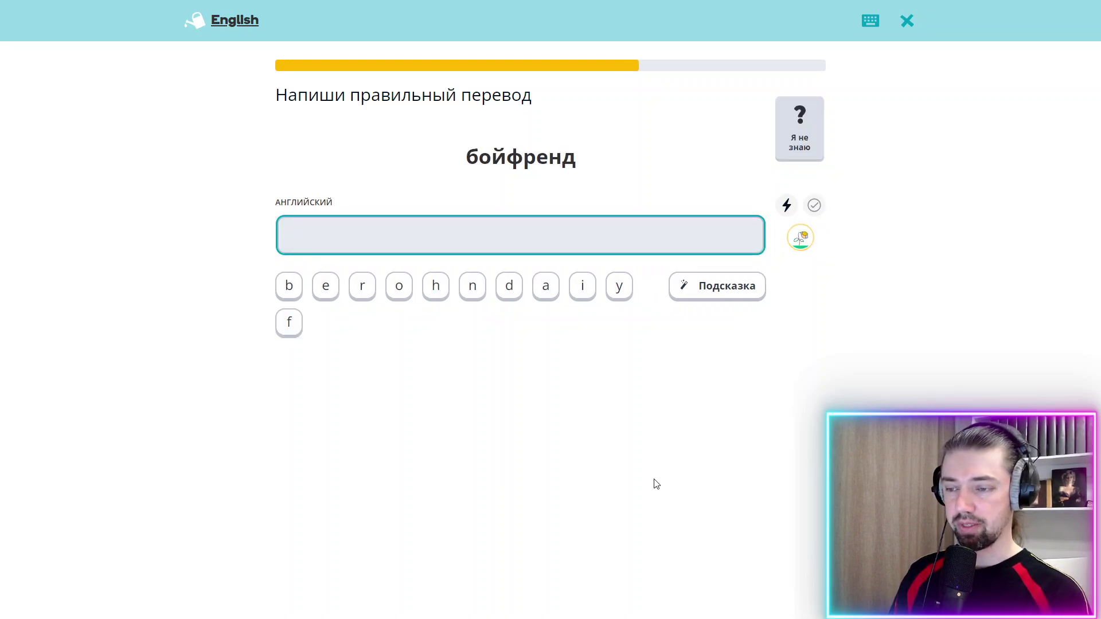
Step: Translate «бойфренд» as "a boyfriend", correcting the misspelled ending, and submit the answer
{"action": "type", "text": "a boyfroend"}
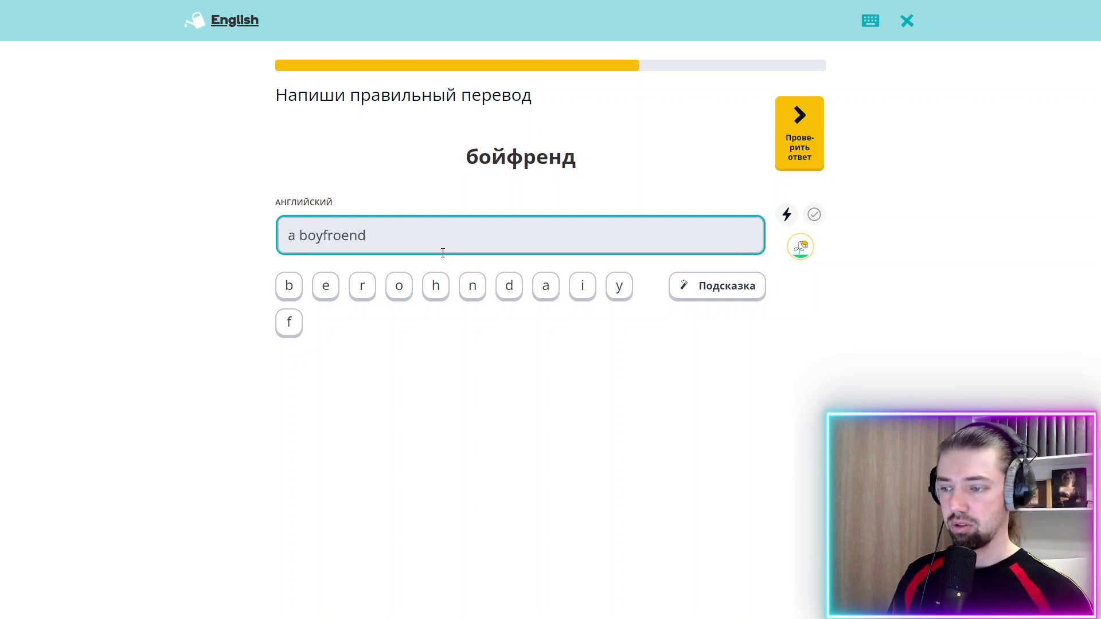
{"action": "left_click_drag", "start_coordinate": [376, 240], "coordinate": [333, 236]}
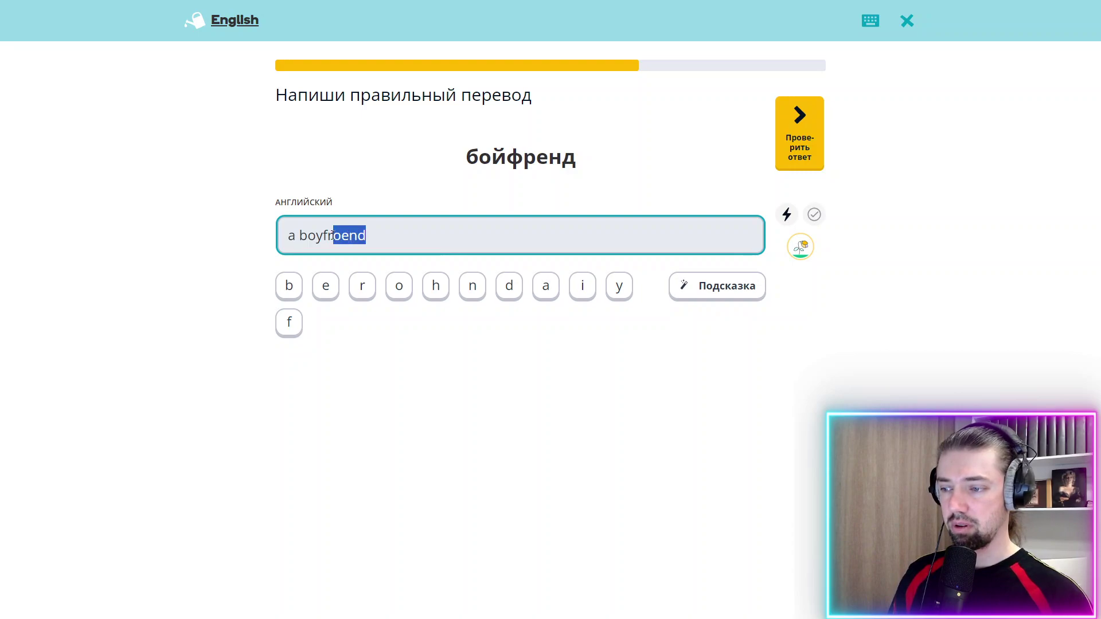
{"action": "key", "text": "BackSpace"}
{"action": "type", "text": "iend"}
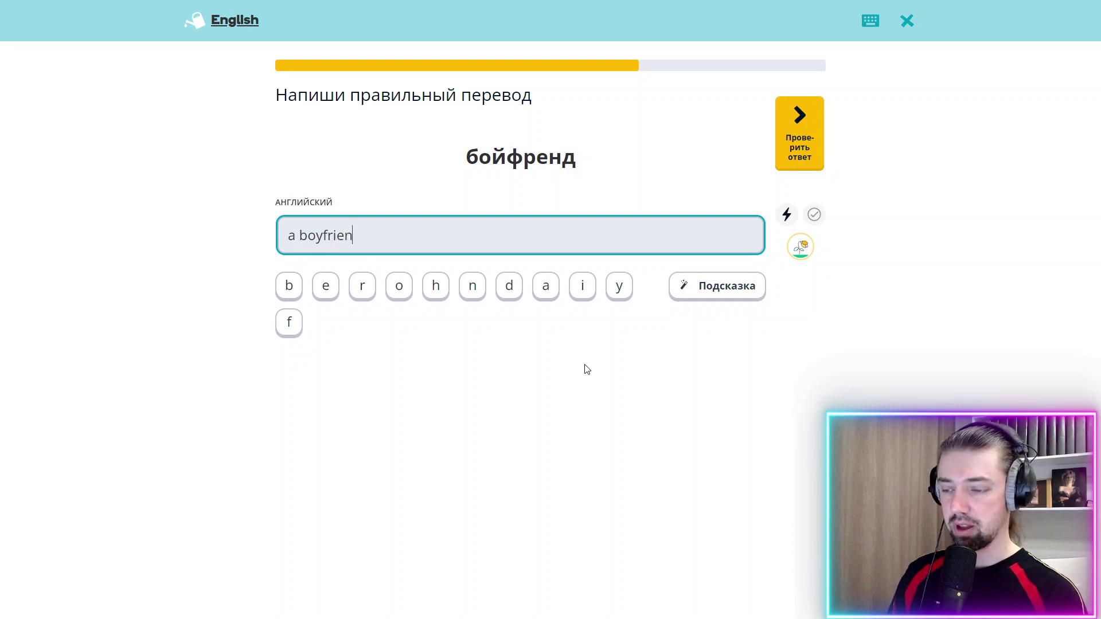
{"action": "key", "text": "Return"}
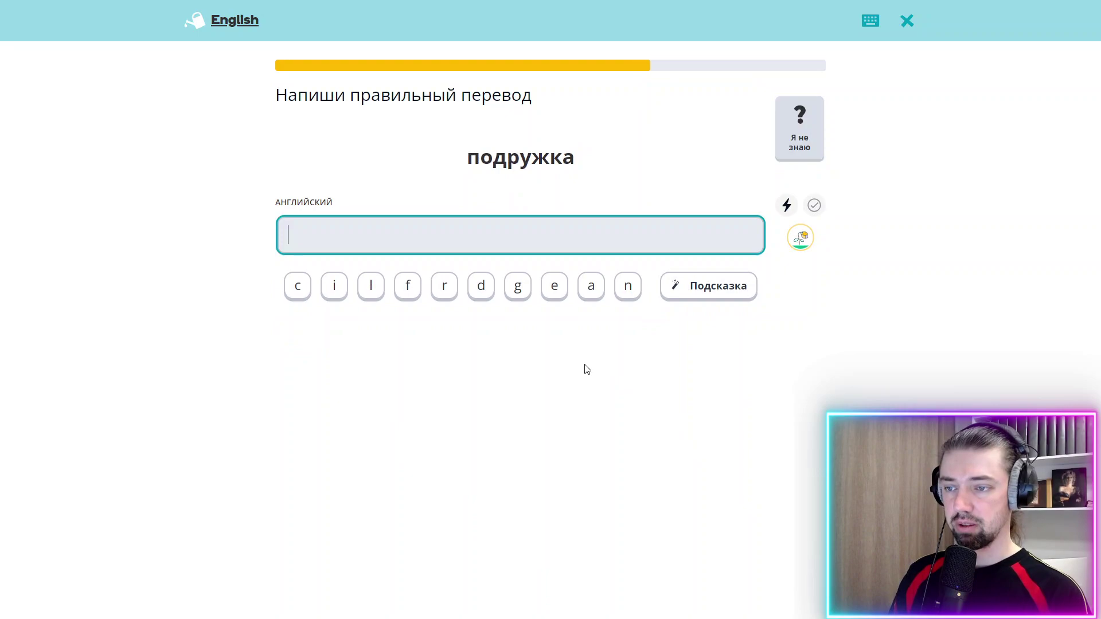
Step: Translate «подружка» as "a girlfriend" and «женщина» as "a woman", submitting each answer
{"action": "type", "text": "a "}
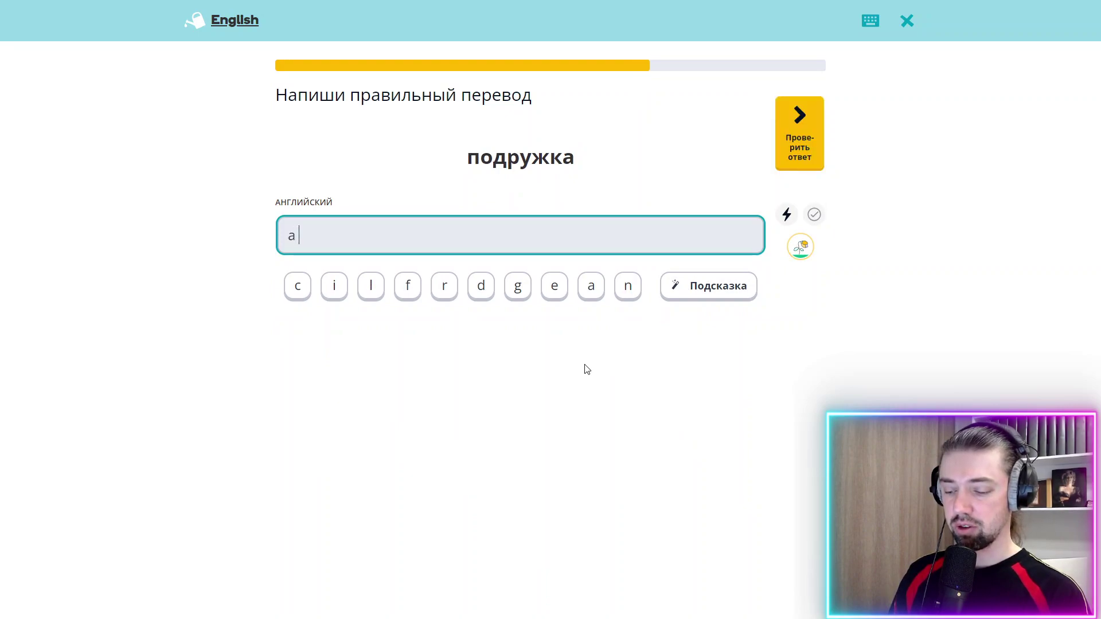
{"action": "type", "text": "girlfriend"}
{"action": "key", "text": "Return"}
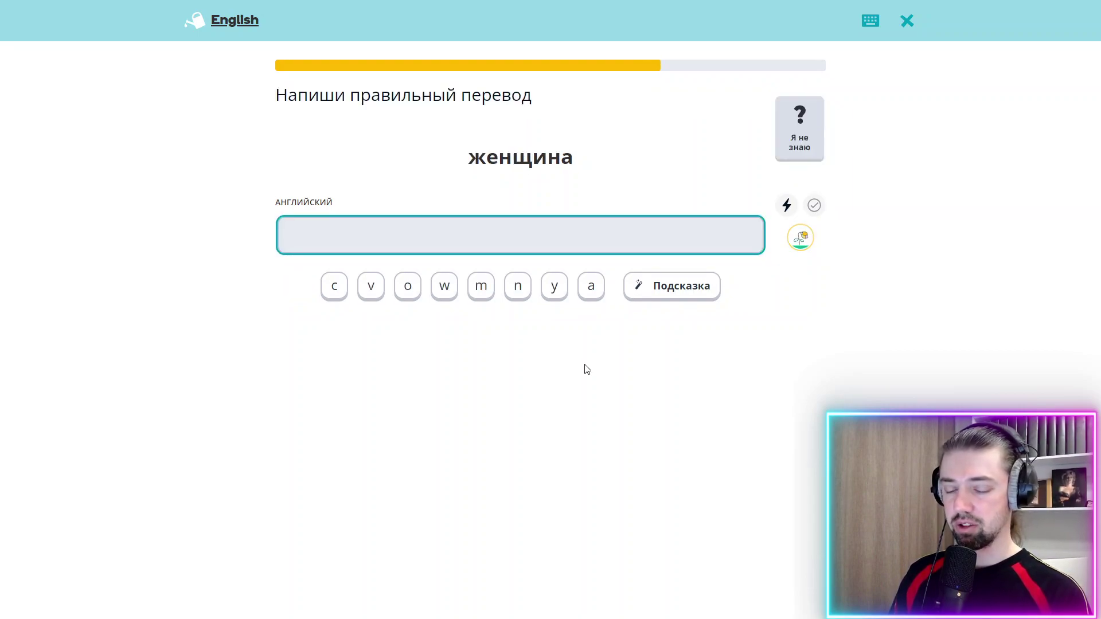
{"action": "type", "text": "a woman"}
{"action": "key", "text": "Return"}
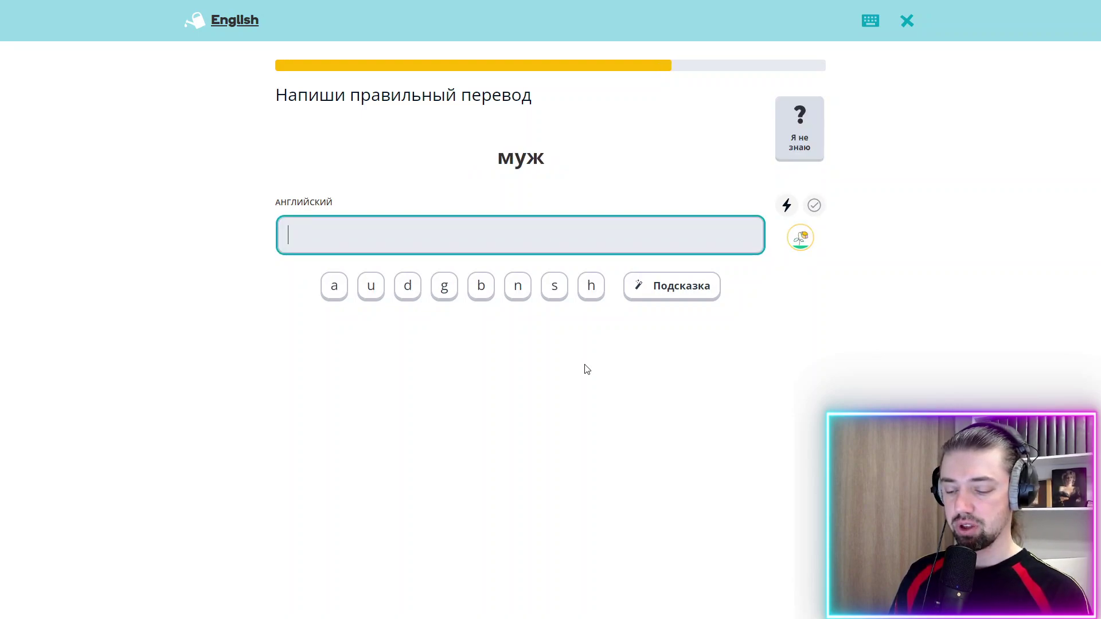
{"action": "type", "text": "a man"}
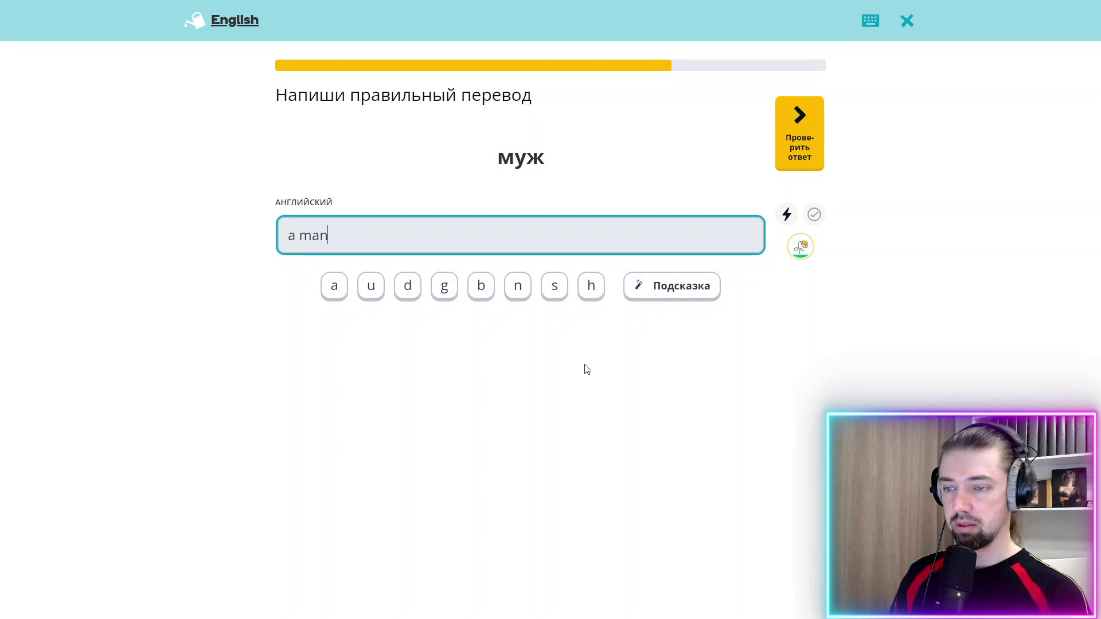
{"action": "key", "text": "BackSpace"}
{"action": "key", "text": "BackSpace"}
{"action": "key", "text": "BackSpace"}
{"action": "key", "text": "BackSpace"}
{"action": "key", "text": "BackSpace"}
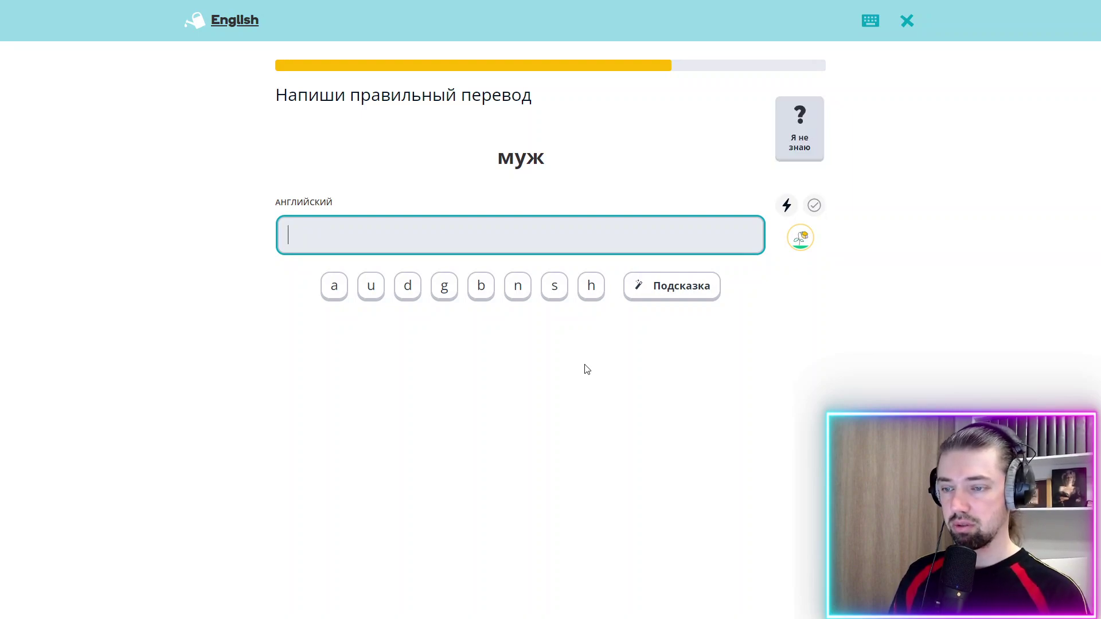
Step: Translate «муж» as "a husband", adding the missing article, and submit the answer
{"action": "type", "text": "h"}
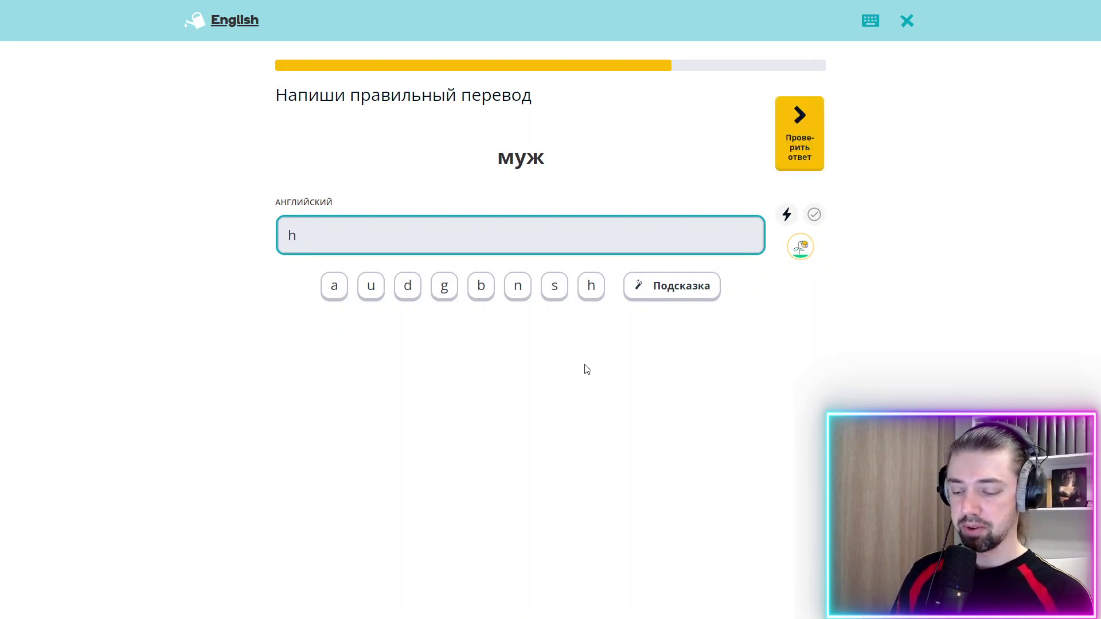
{"action": "type", "text": "usband"}
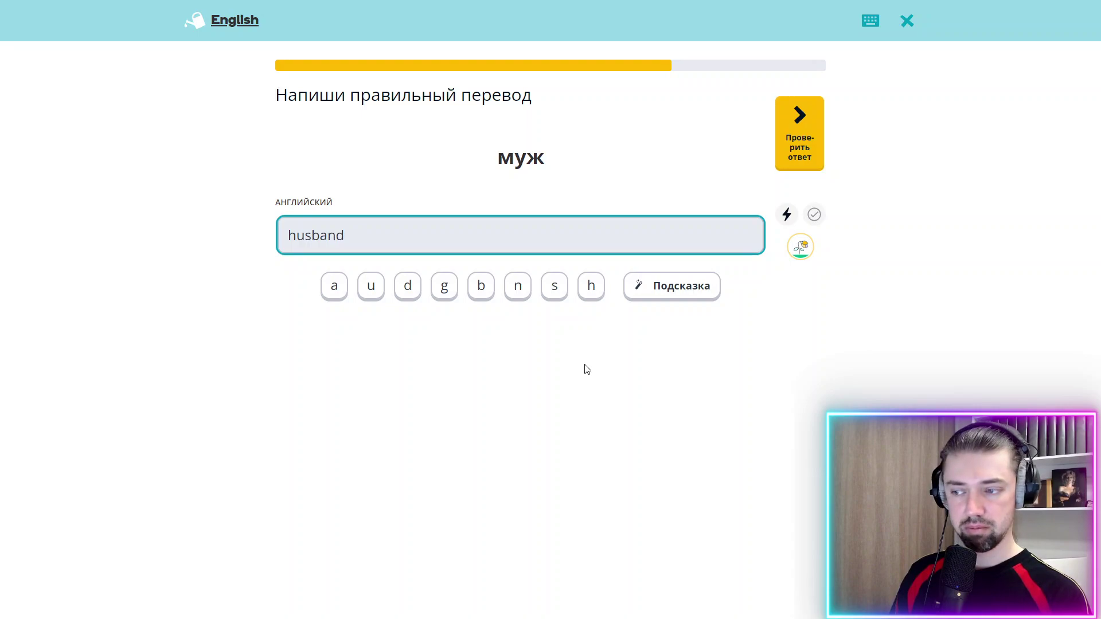
{"action": "key", "text": "BackSpace"}
{"action": "key", "text": "BackSpace"}
{"action": "key", "text": "BackSpace"}
{"action": "key", "text": "BackSpace"}
{"action": "key", "text": "BackSpace"}
{"action": "key", "text": "BackSpace"}
{"action": "key", "text": "BackSpace"}
{"action": "type", "text": "a hus"}
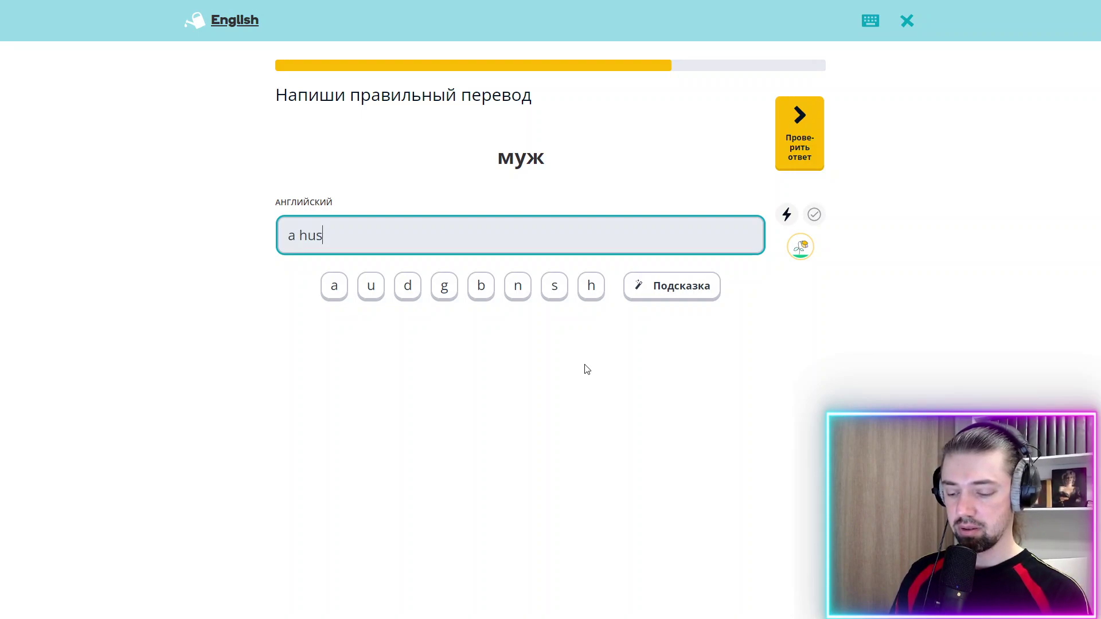
{"action": "type", "text": "band"}
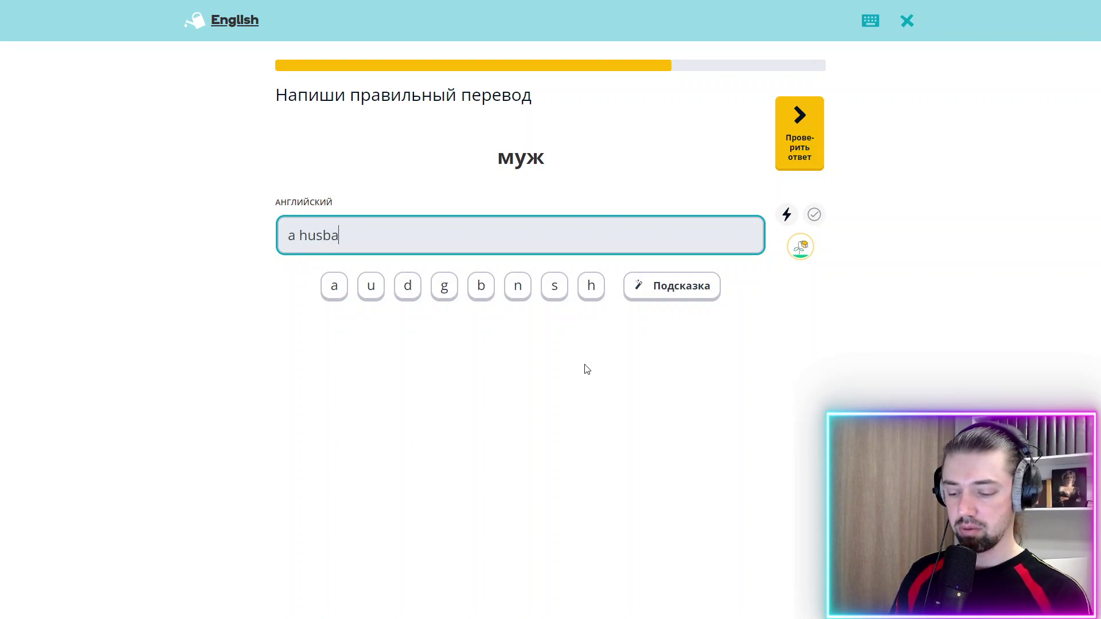
{"action": "key", "text": "Return"}
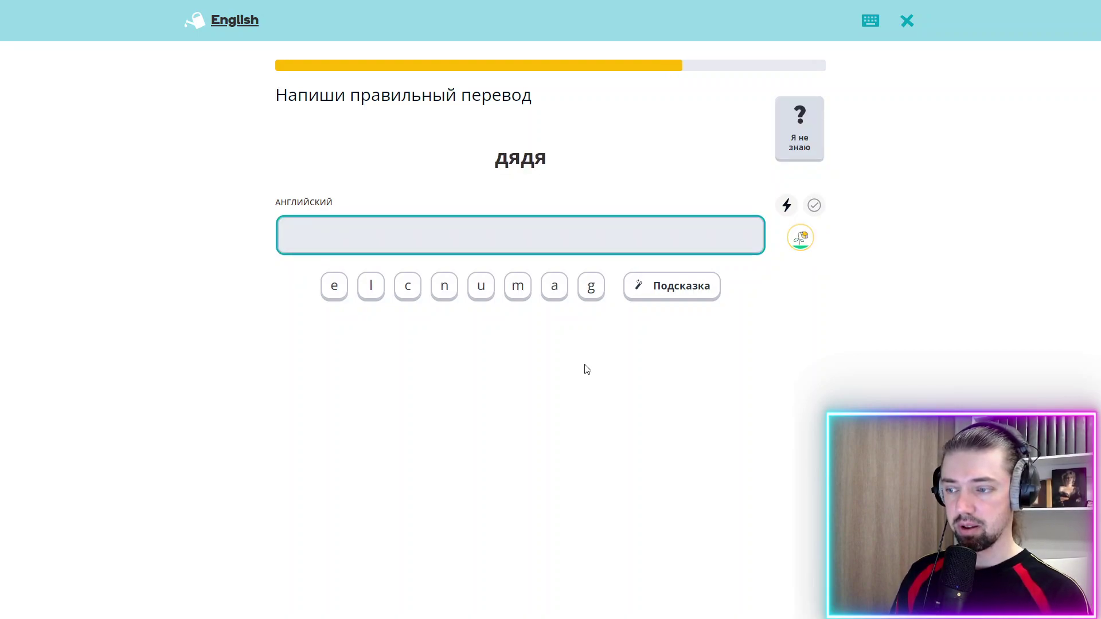
Step: Translate «дядя» as "an uncle", replacing the mistaken "k" with "c", and submit the answer
{"action": "type", "text": "an"}
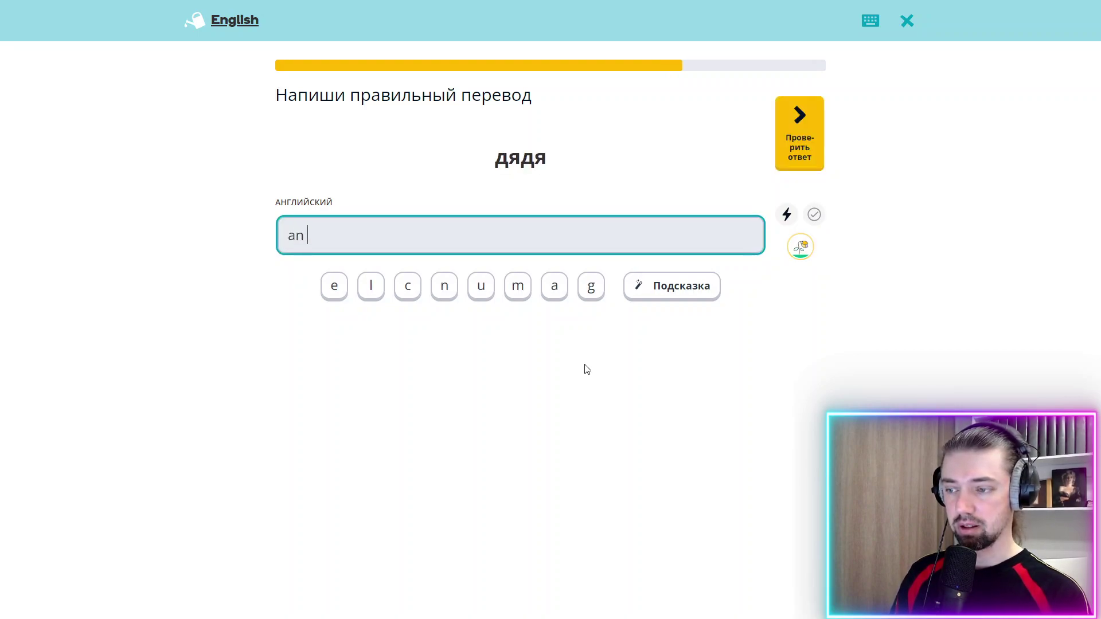
{"action": "type", "text": " un"}
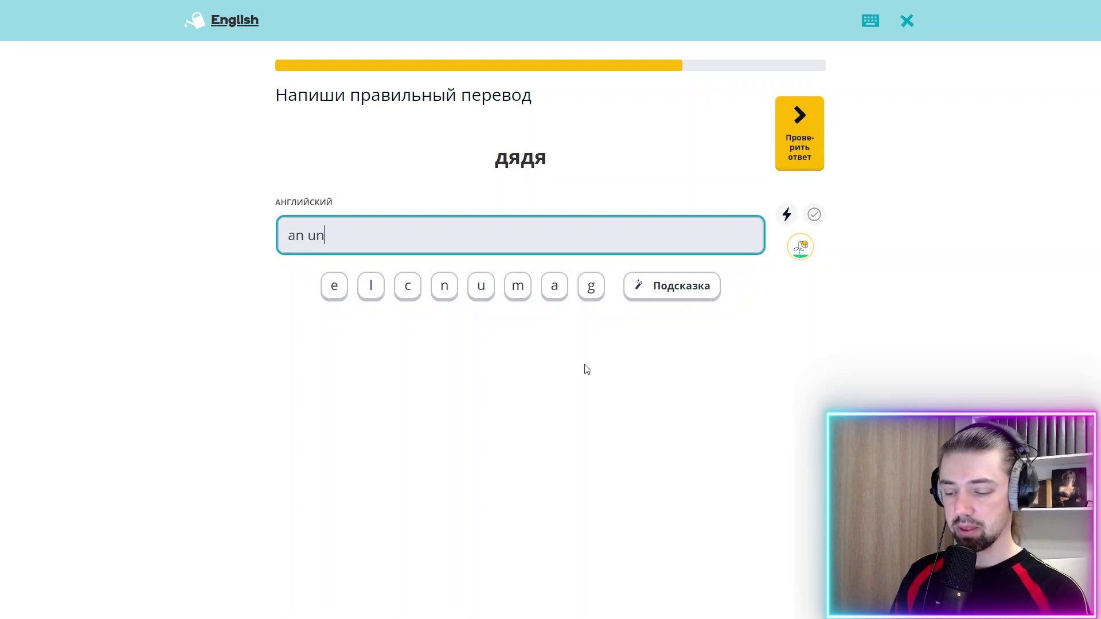
{"action": "type", "text": "kl"}
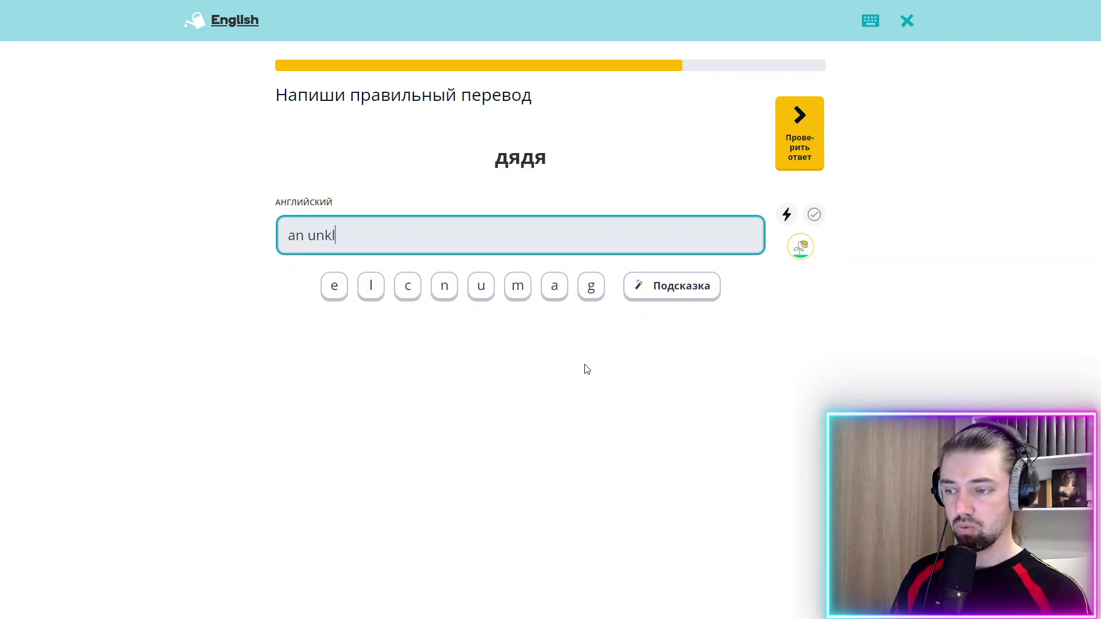
{"action": "type", "text": "e"}
{"action": "key", "text": "BackSpace"}
{"action": "key", "text": "BackSpace"}
{"action": "key", "text": "BackSpace"}
{"action": "type", "text": "c"}
{"action": "type", "text": "e"}
{"action": "key", "text": "Return"}
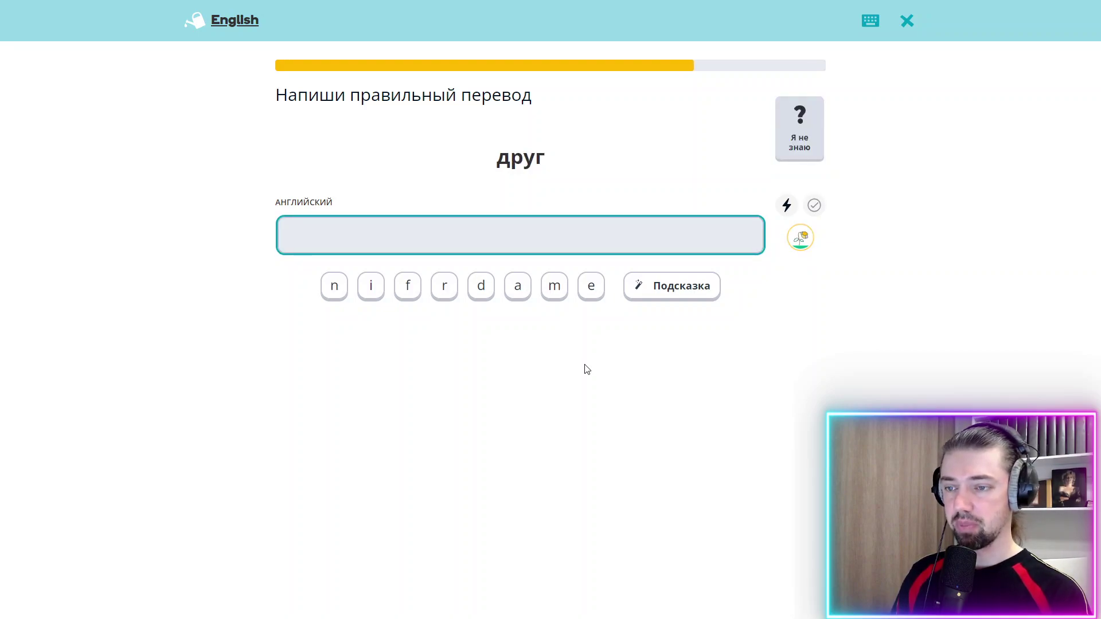
Step: Translate «друг» as "a friend" and «велосипед» as "a bike", submitting each answer
{"action": "type", "text": "a"}
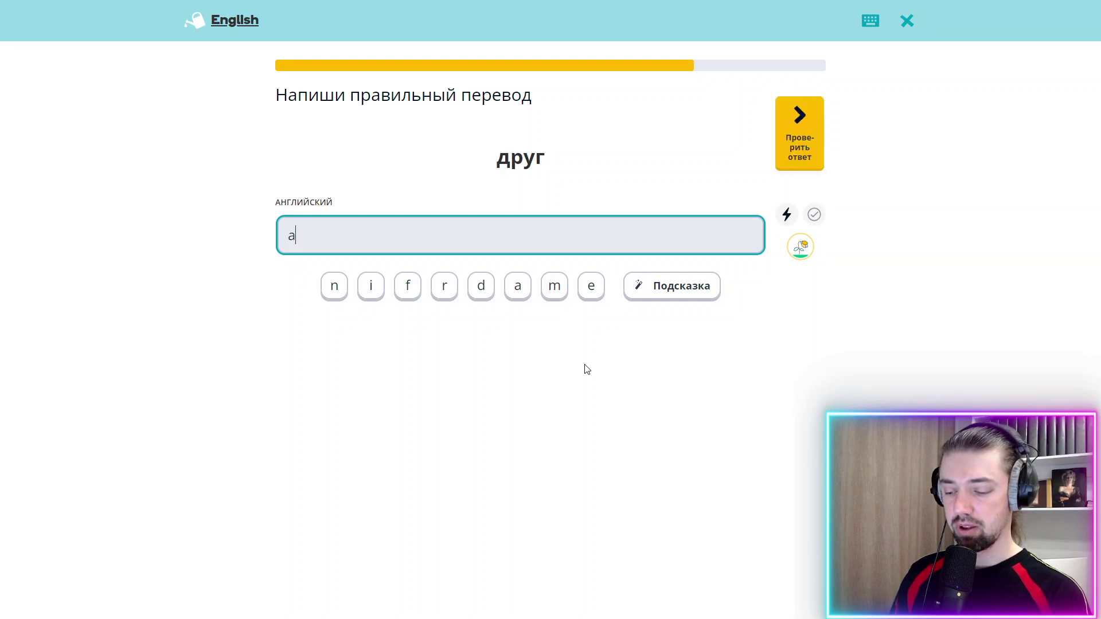
{"action": "type", "text": " friend"}
{"action": "key", "text": "Return"}
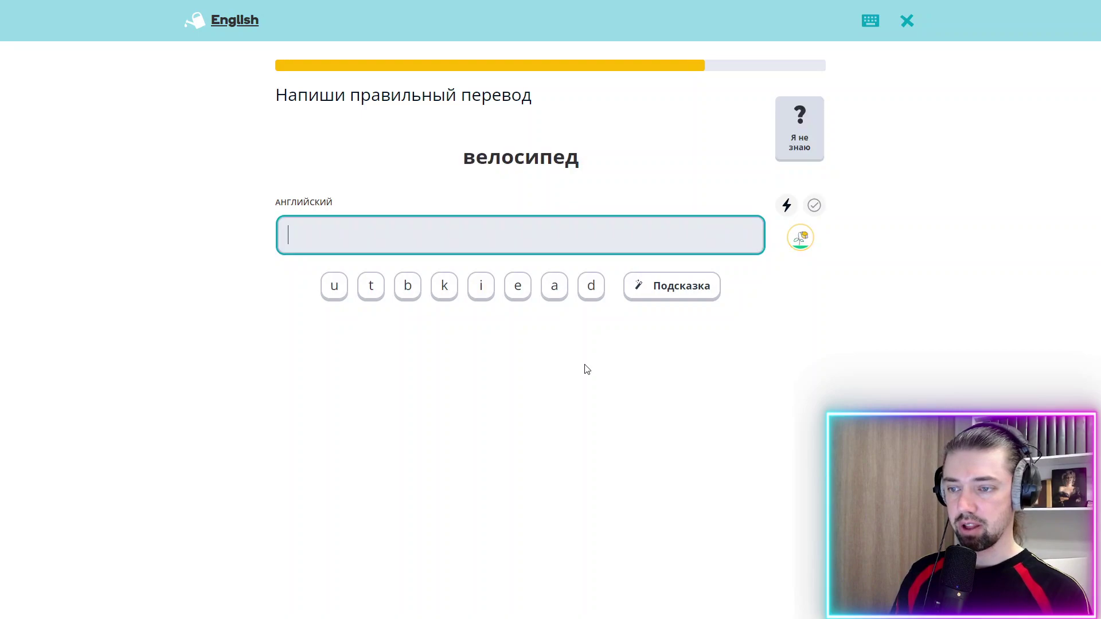
{"action": "type", "text": "a bike"}
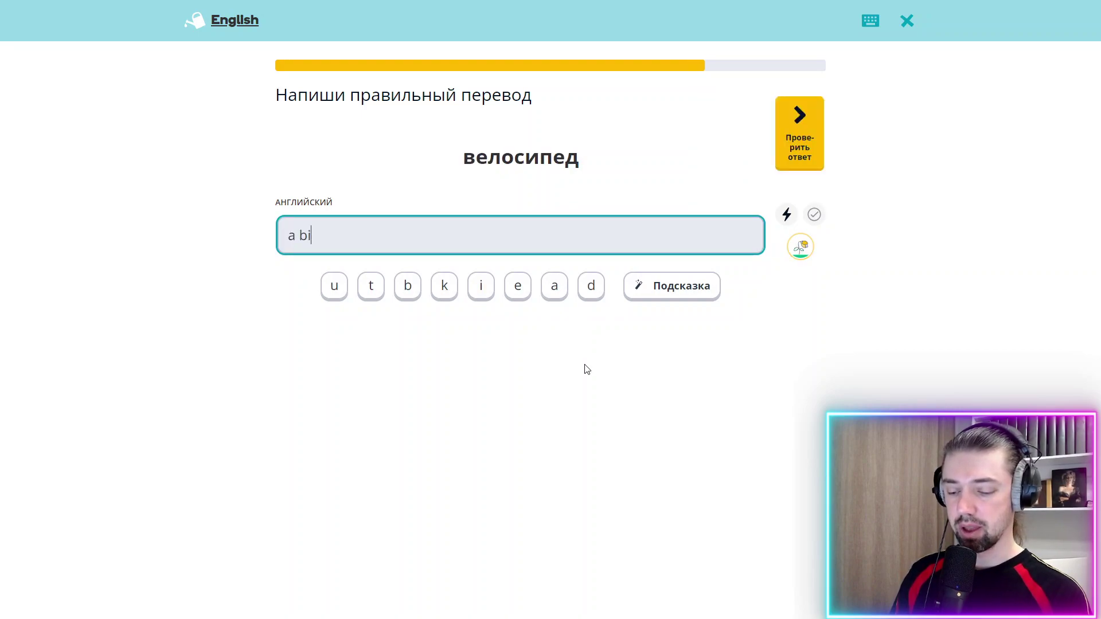
{"action": "key", "text": "Return"}
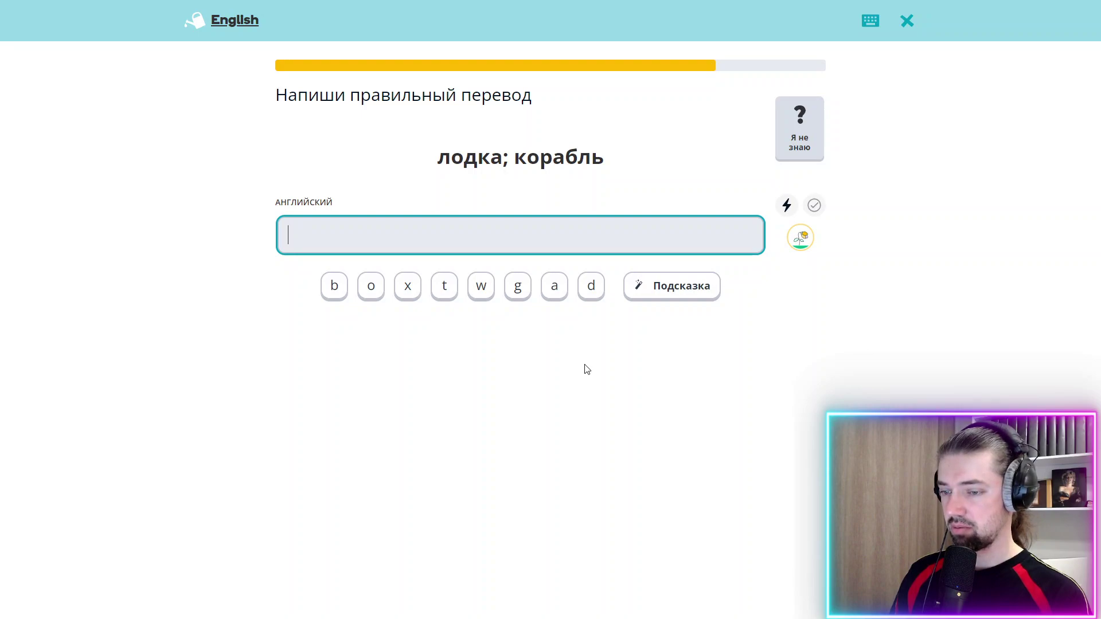
Step: Translate «лодка; корабль» as "a boat", using hints for the first and last letters of the noun
{"action": "type", "text": "a"}
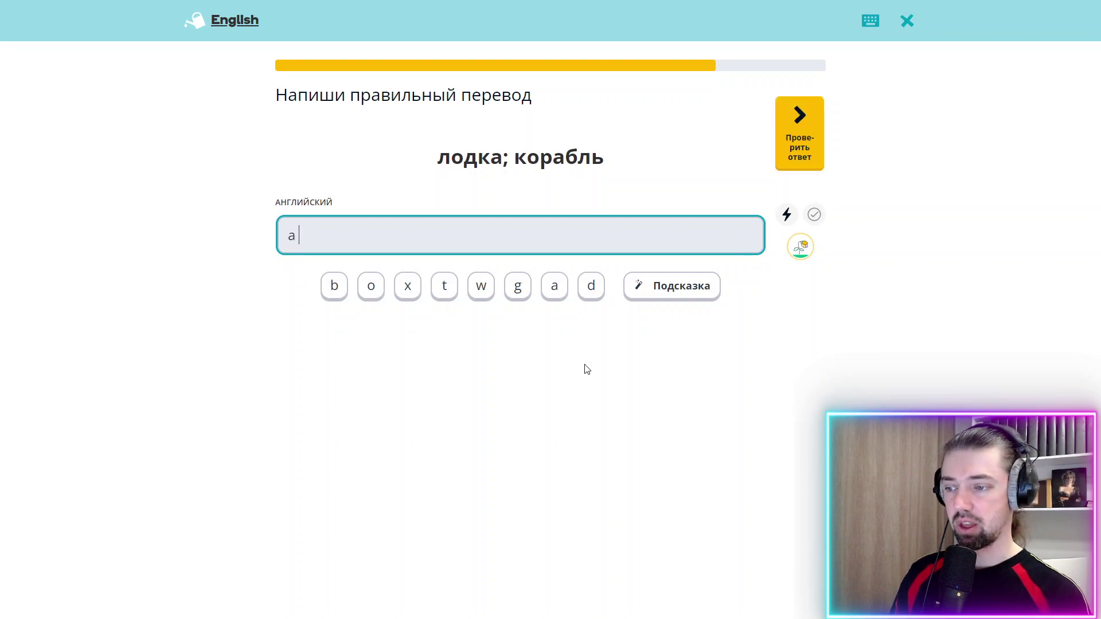
{"action": "left_click", "coordinate": [640, 290]}
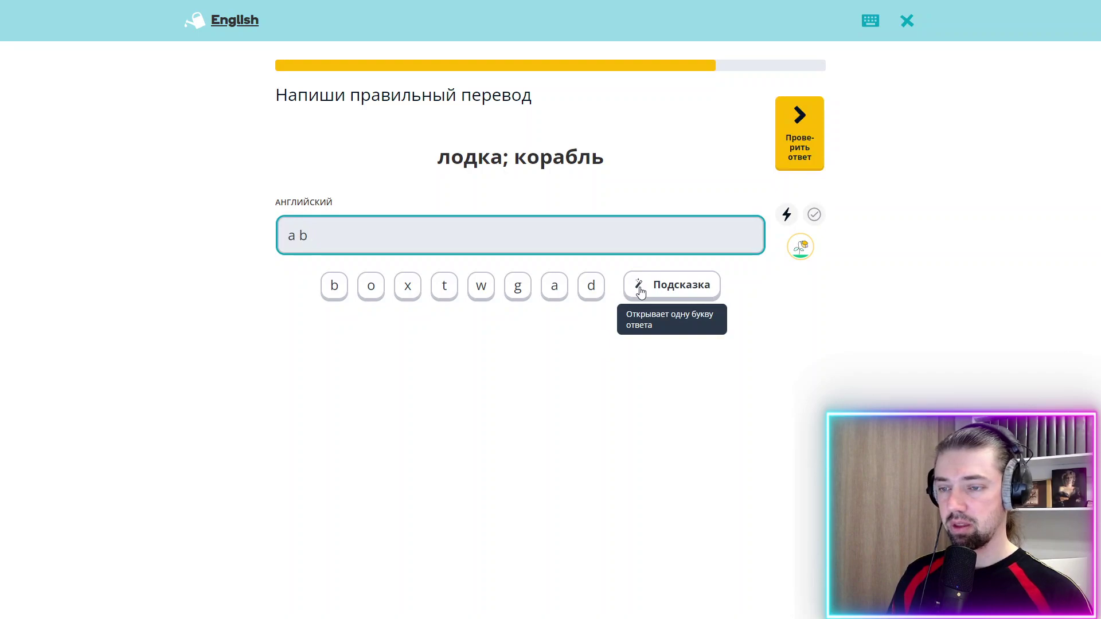
{"action": "type", "text": "oa"}
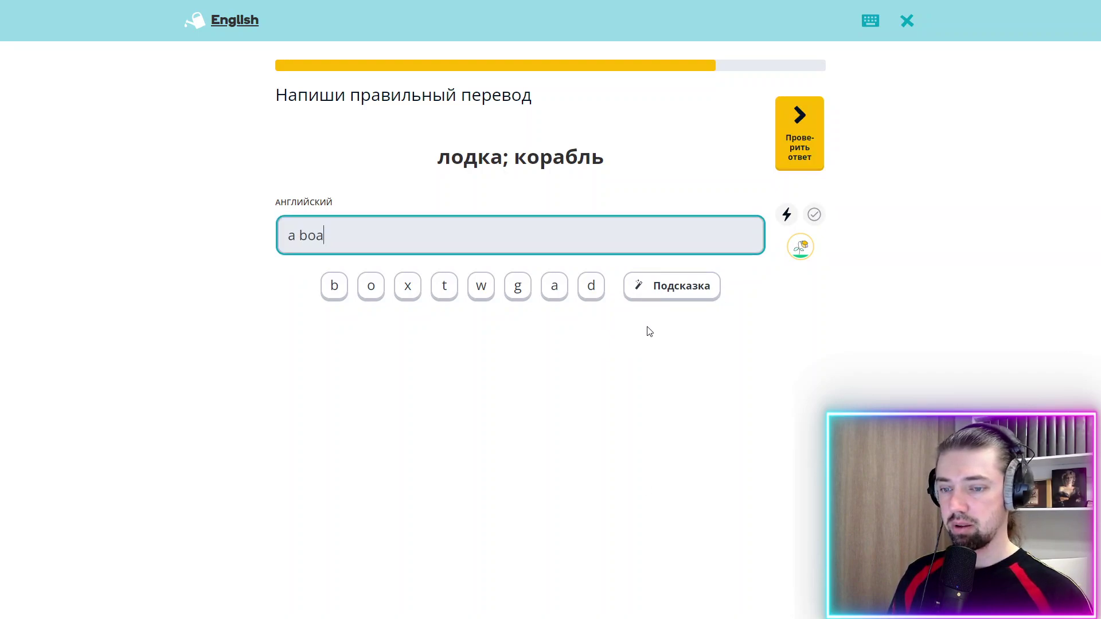
{"action": "left_click", "coordinate": [674, 279]}
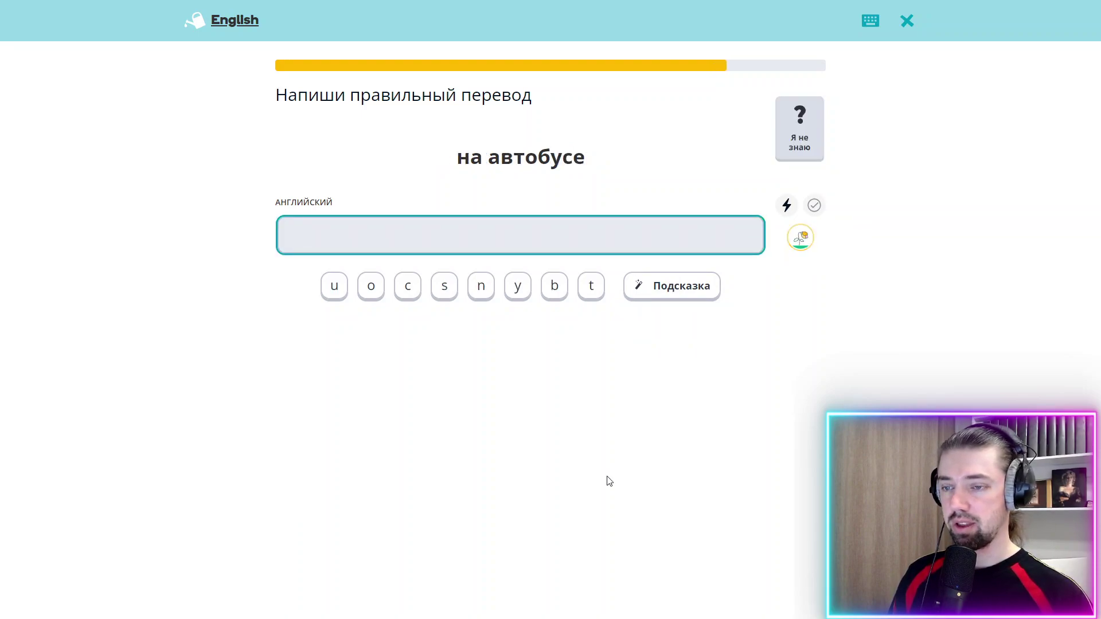
Step: Translate «на автобусе» as "by bus" and submit the answer
{"action": "type", "text": "b"}
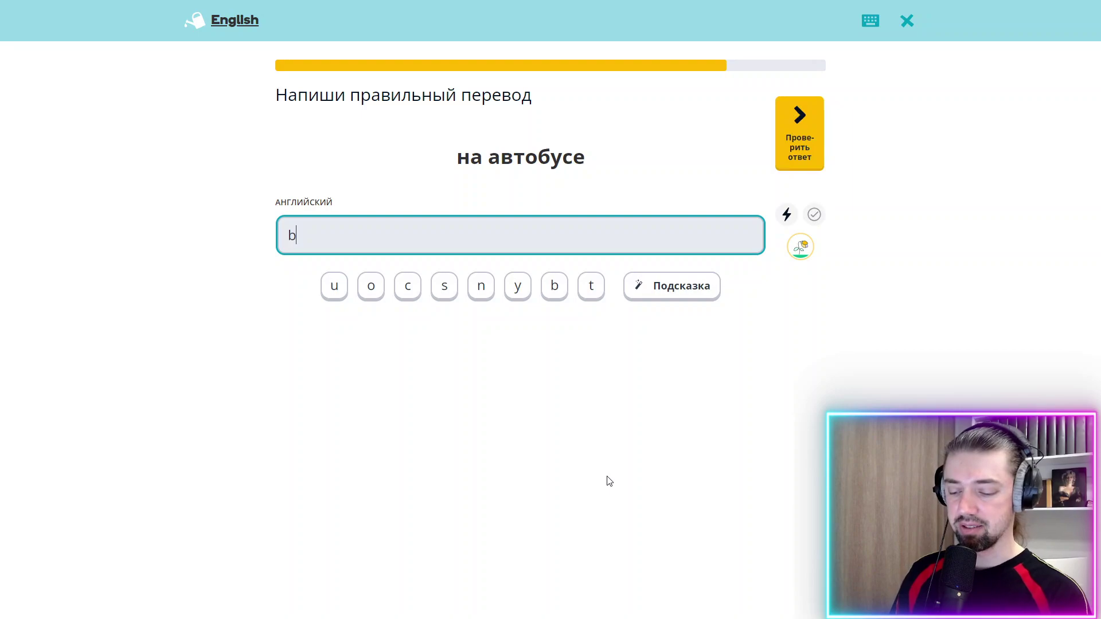
{"action": "type", "text": "y bus"}
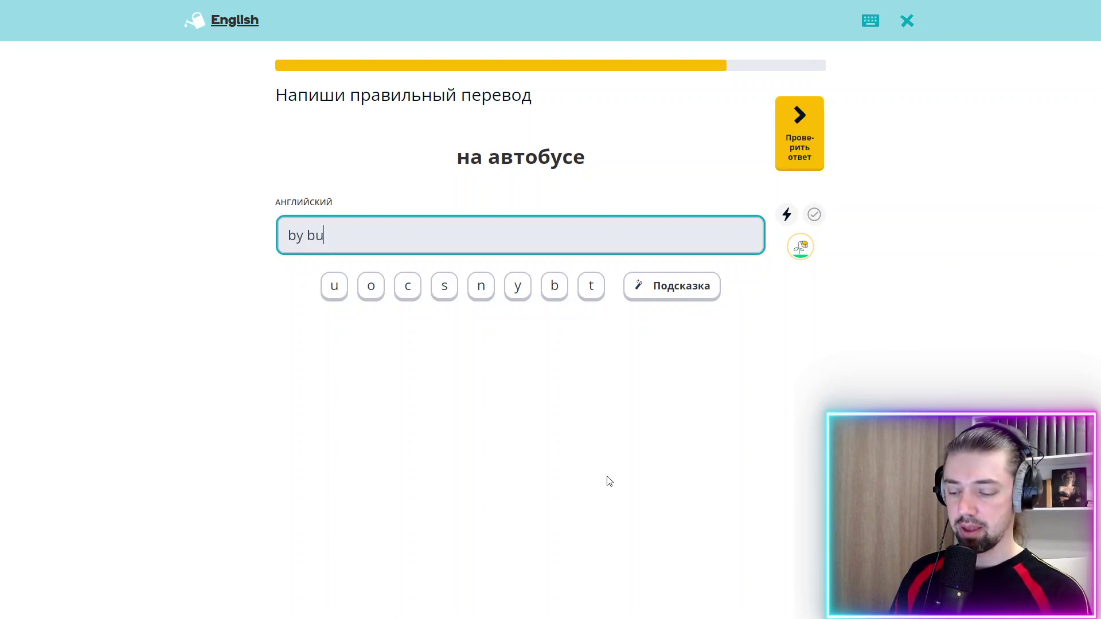
{"action": "key", "text": "Return"}
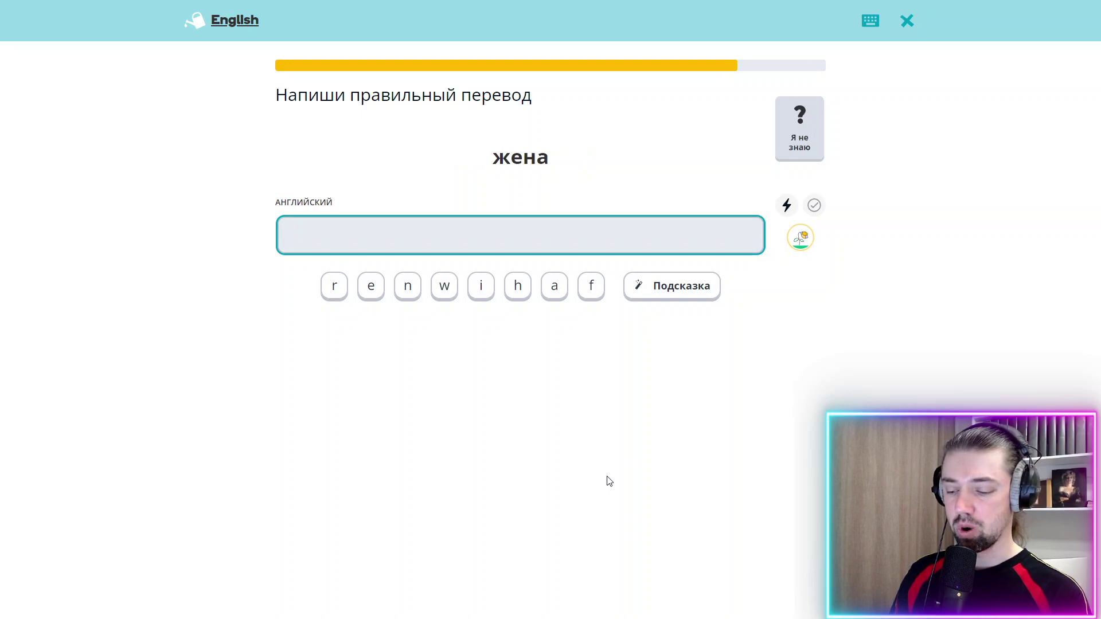
Step: Translate «жена» as "a wife", adding the article and removing the extra "h", and submit the answer
{"action": "type", "text": "wgi"}
{"action": "key", "text": "BackSpace"}
{"action": "key", "text": "BackSpace"}
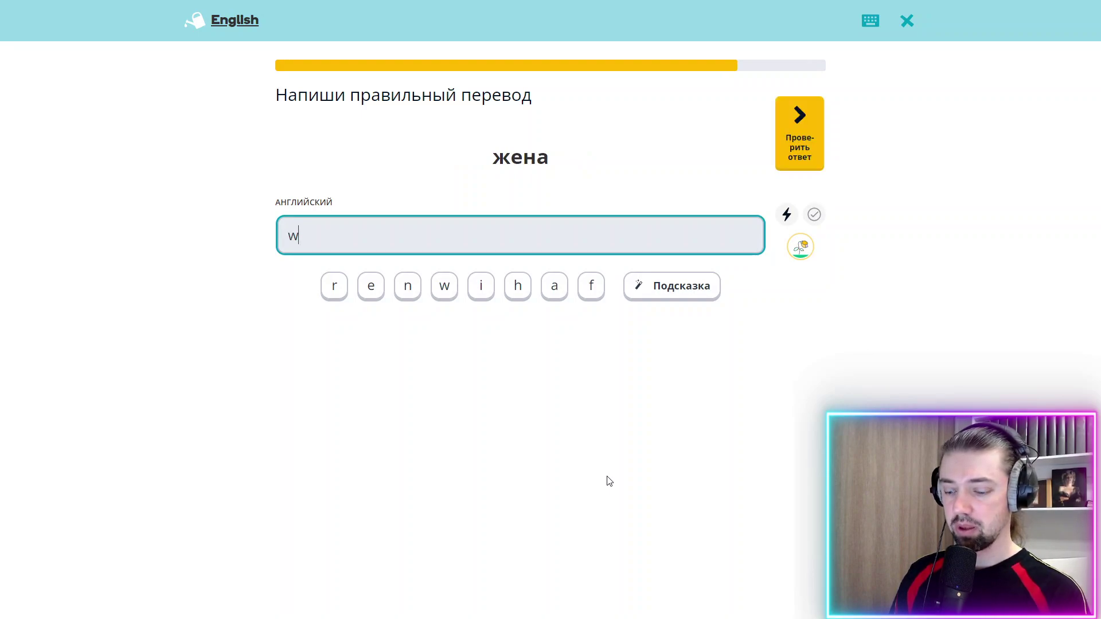
{"action": "type", "text": "hi"}
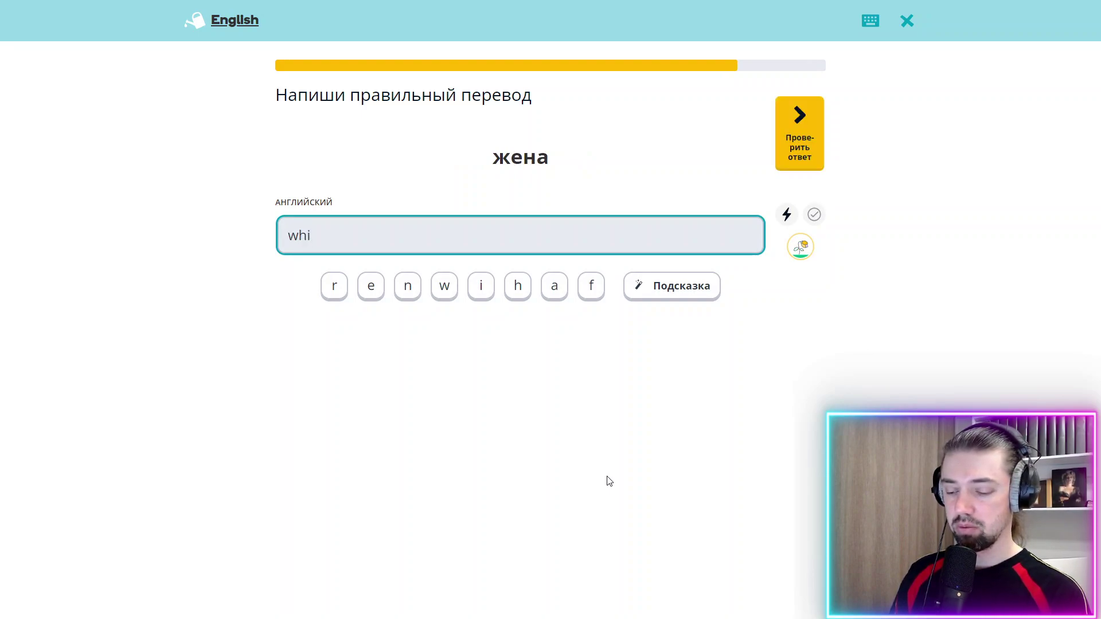
{"action": "type", "text": "fe"}
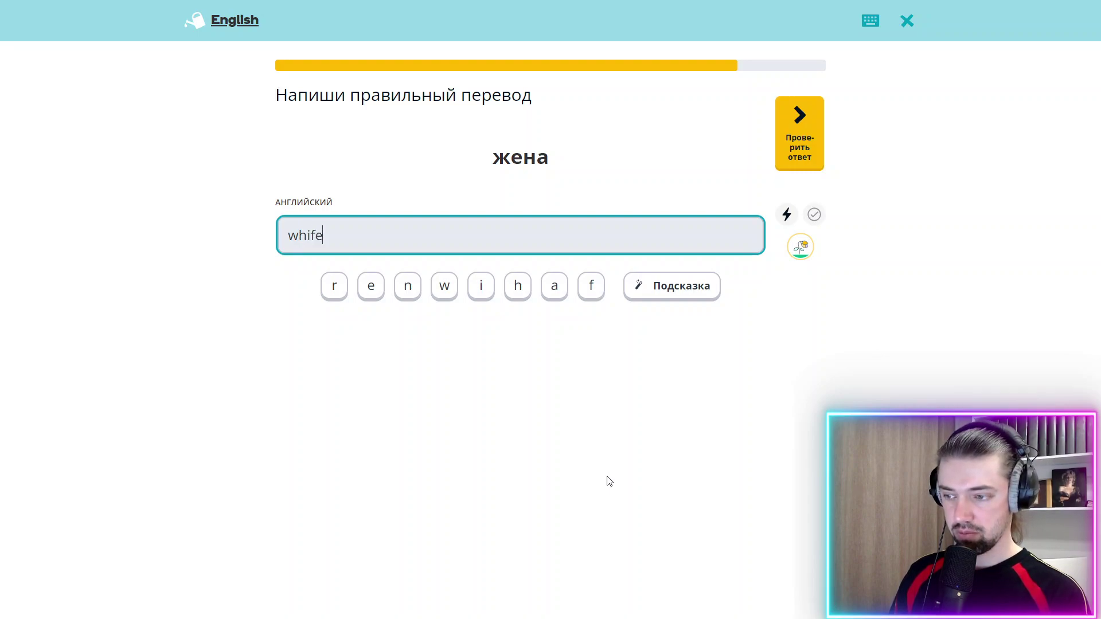
{"action": "key", "text": "Home"}
{"action": "type", "text": "a"}
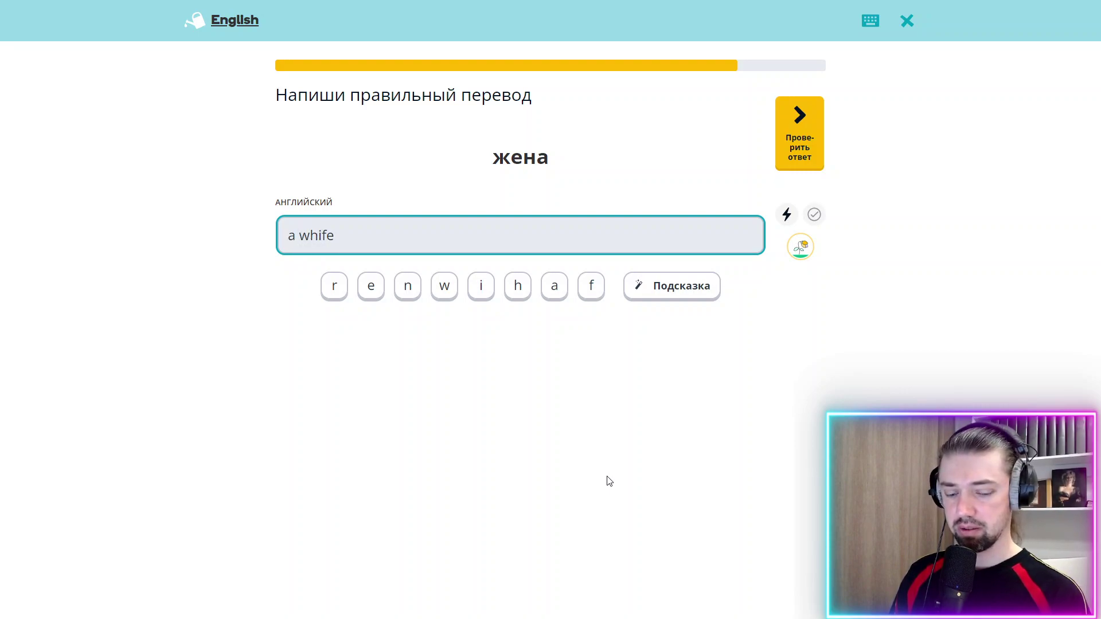
{"action": "key", "text": "BackSpace"}
{"action": "key", "text": "Return"}
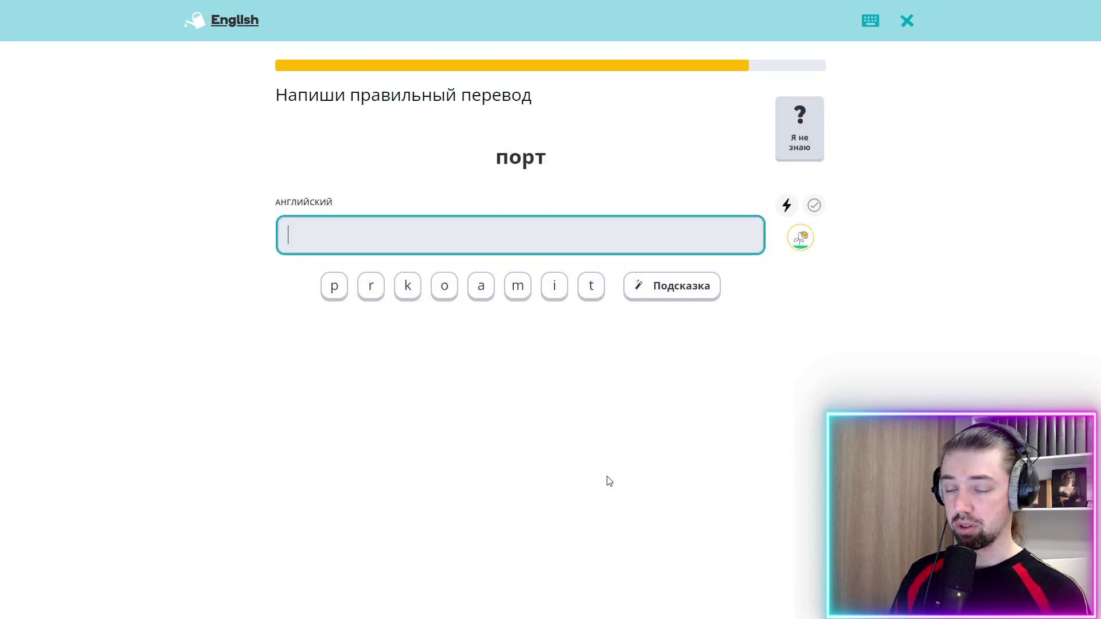
Step: Translate «порт» as "a port", and answer «завтрак включён?» with audio option 2, submitting each answer
{"action": "type", "text": "a port"}
{"action": "key", "text": "Return"}
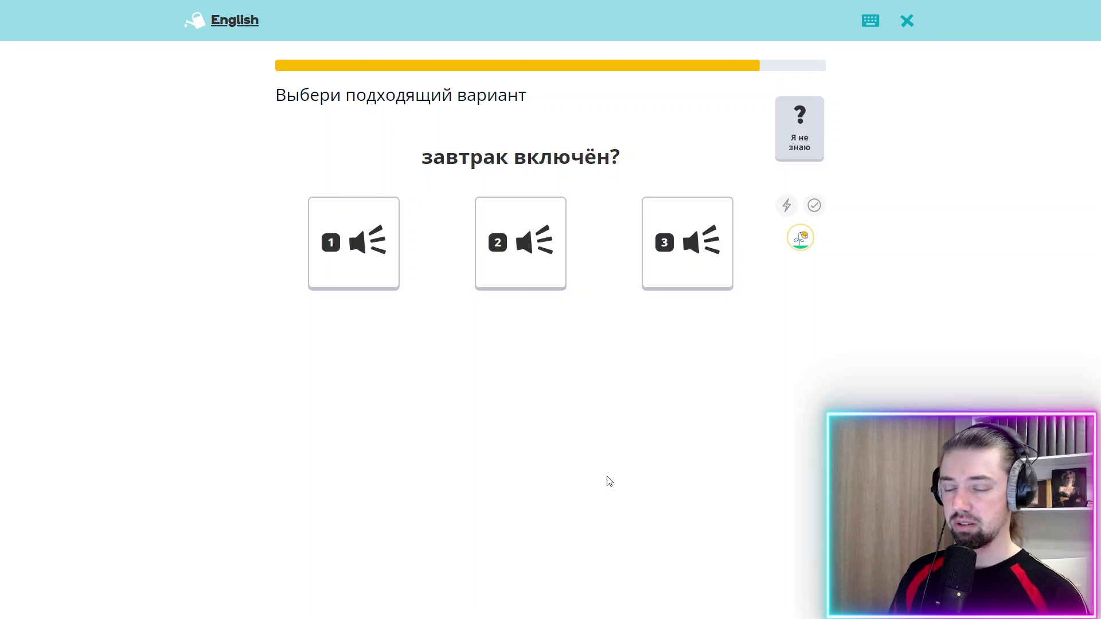
{"action": "left_click", "coordinate": [543, 240]}
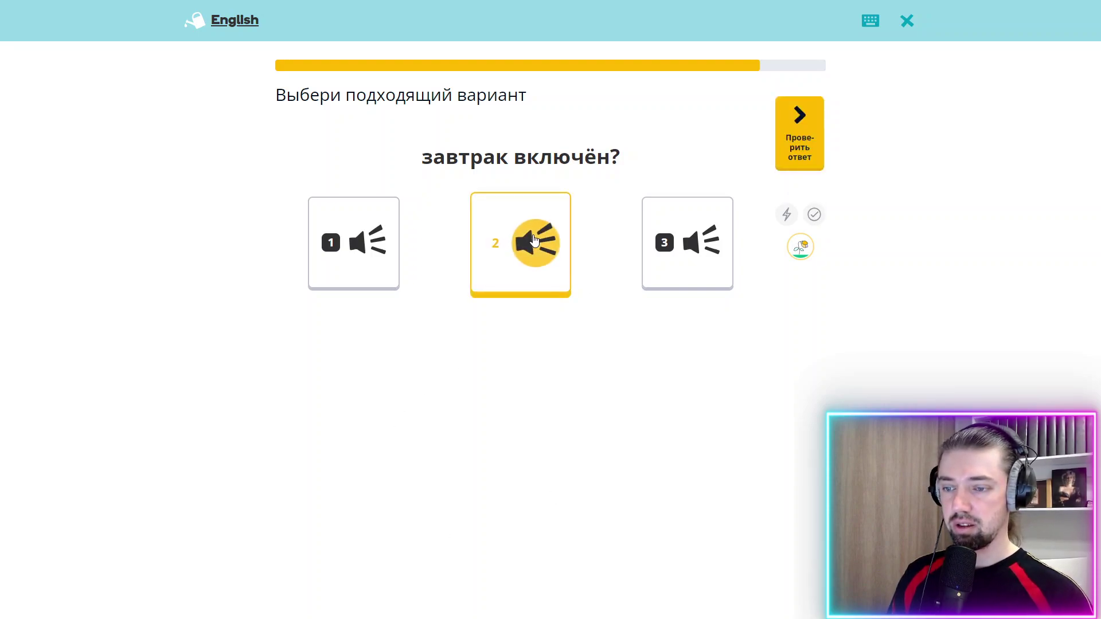
{"action": "left_click", "coordinate": [822, 139]}
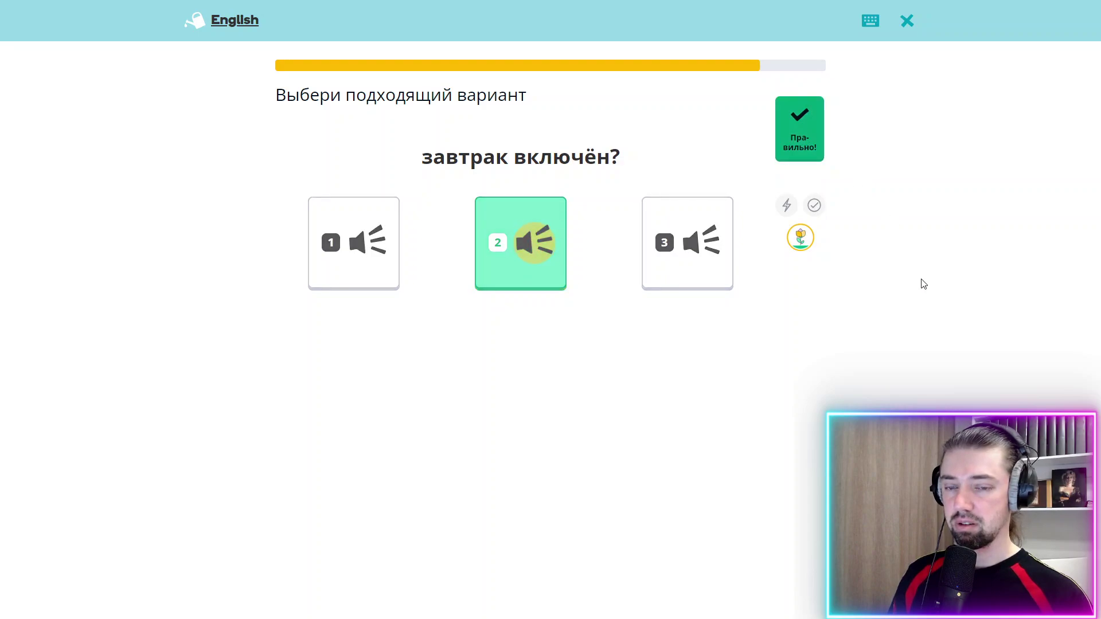
Step: Translate «самолёт» as "a plane", correcting the misspelled ending of the noun, and submit the answer
{"action": "type", "text": "a "}
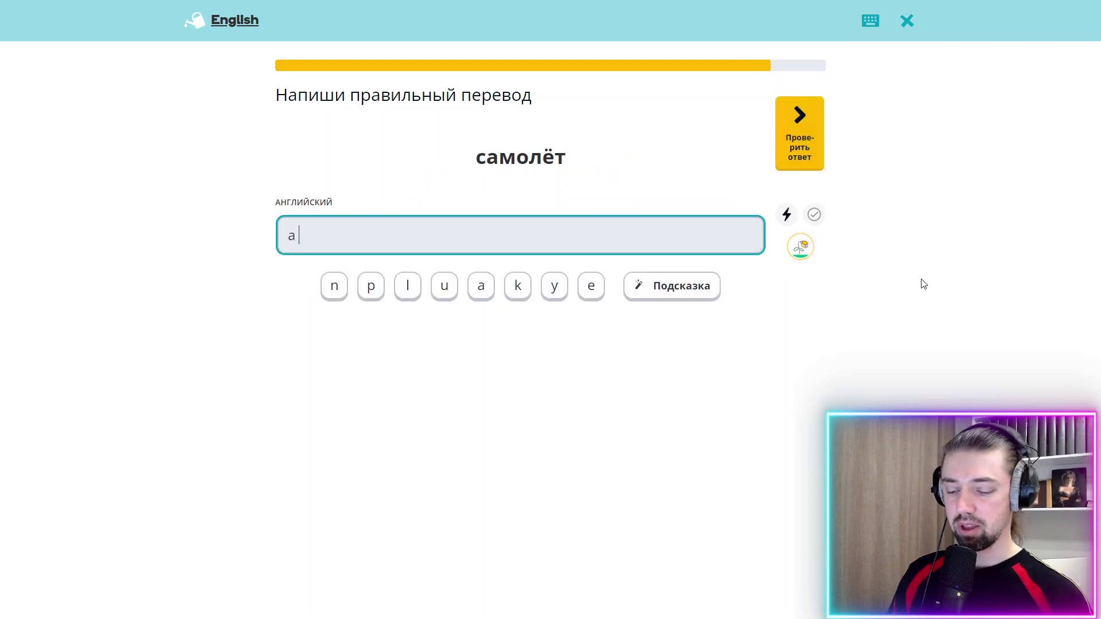
{"action": "type", "text": "plain"}
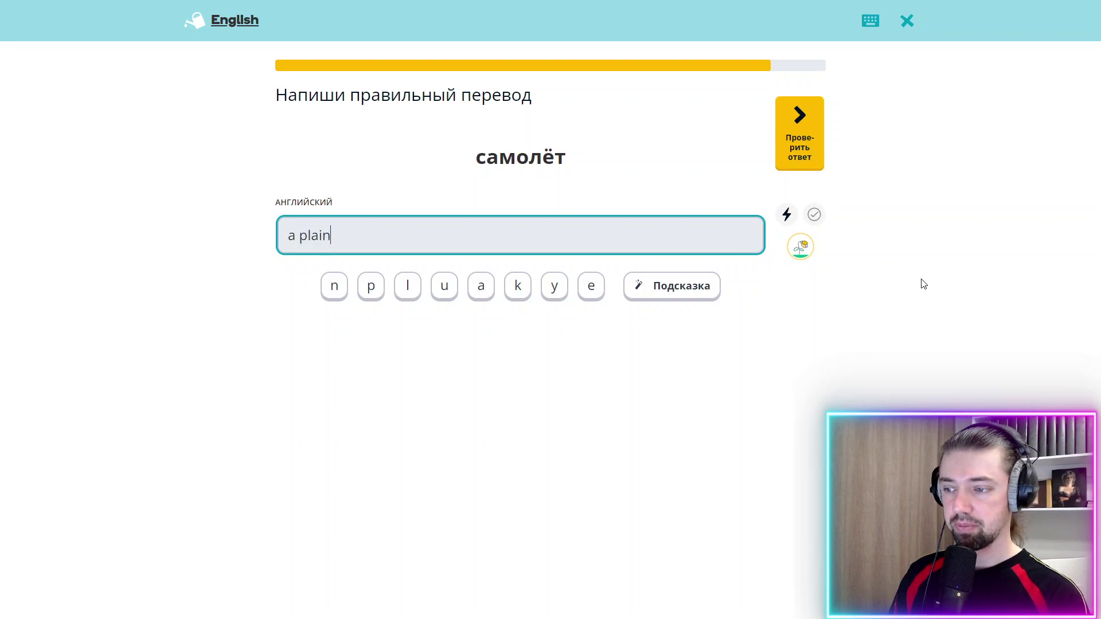
{"action": "key", "text": "BackSpace"}
{"action": "key", "text": "BackSpace"}
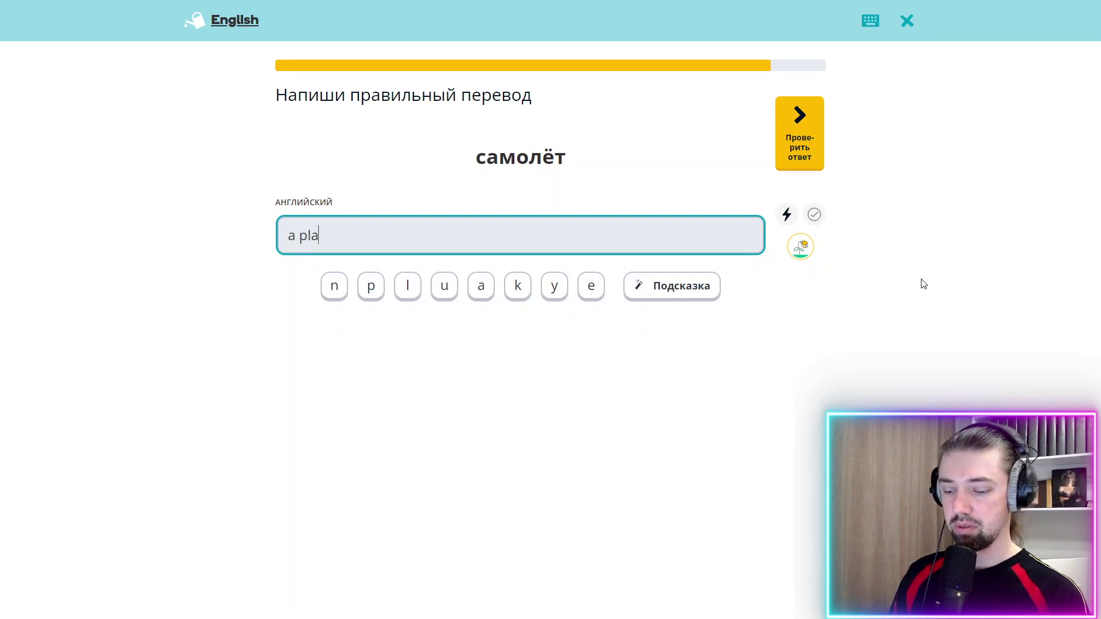
{"action": "type", "text": "u"}
{"action": "key", "text": "BackSpace"}
{"action": "type", "text": "yn"}
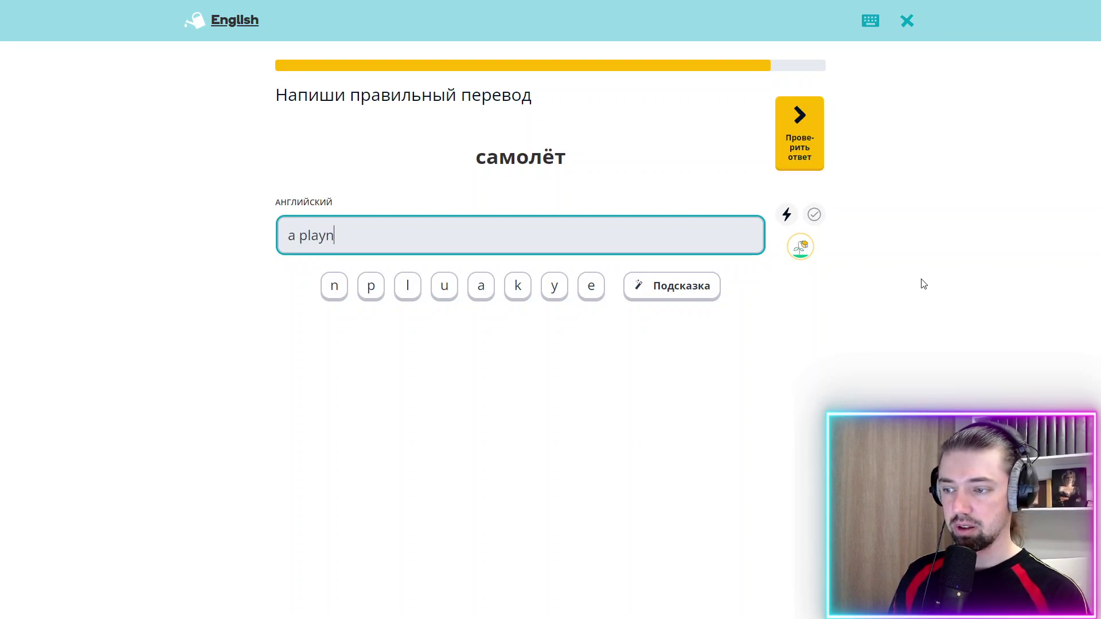
{"action": "key", "text": "BackSpace"}
{"action": "key", "text": "BackSpace"}
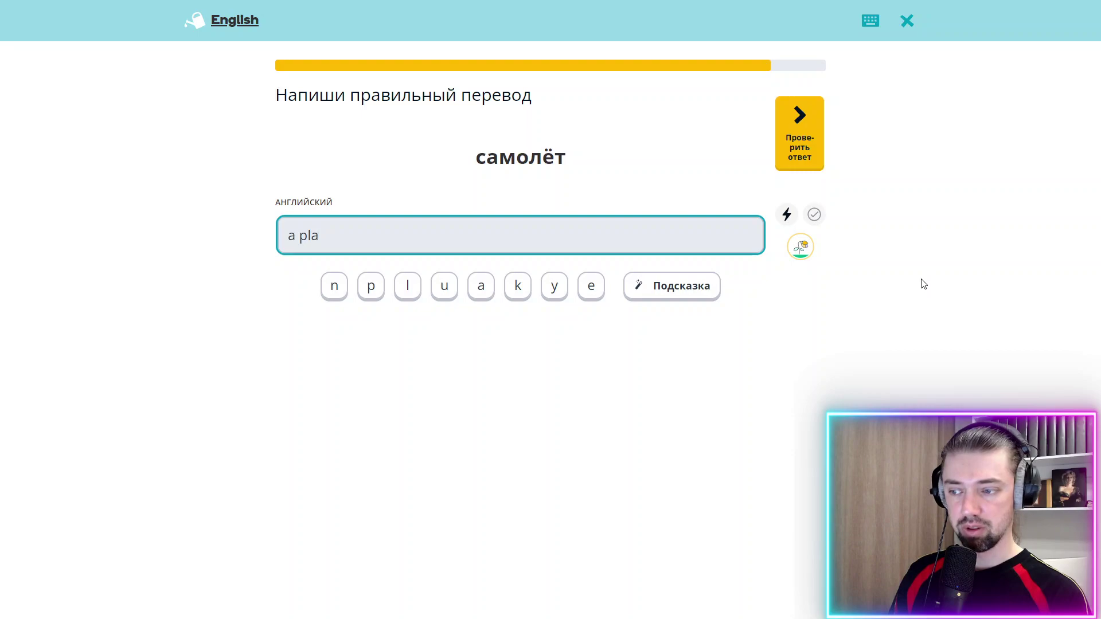
{"action": "type", "text": "ne"}
{"action": "key", "text": "Return"}
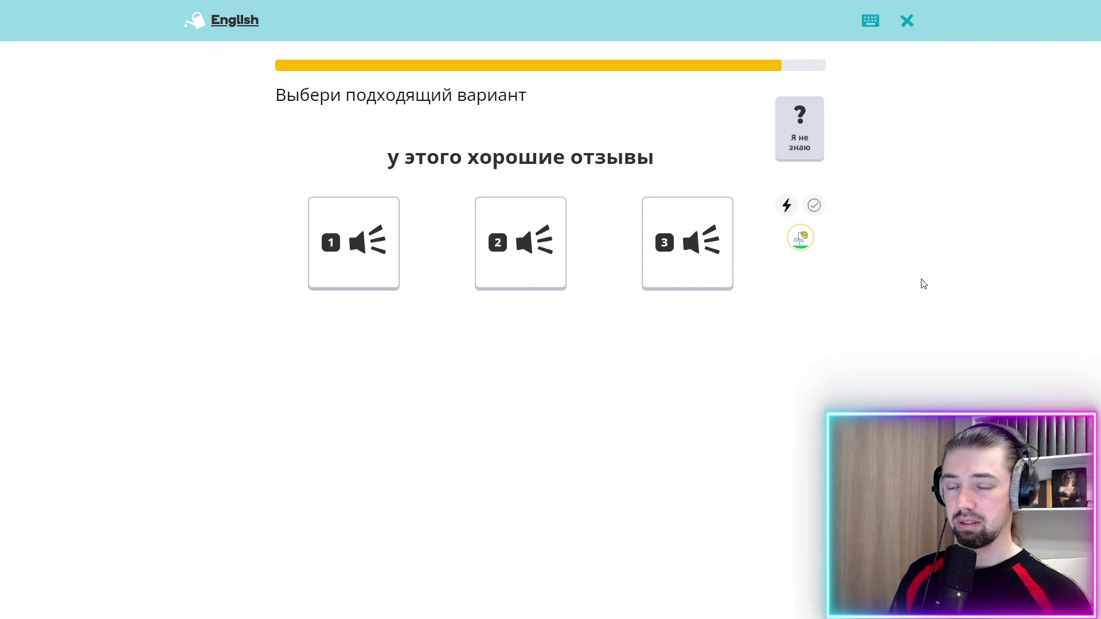
Step: Listen to the three audio options for «у этого хорошие отзывы», choose option 1 and submit the answer
{"action": "left_click", "coordinate": [535, 241]}
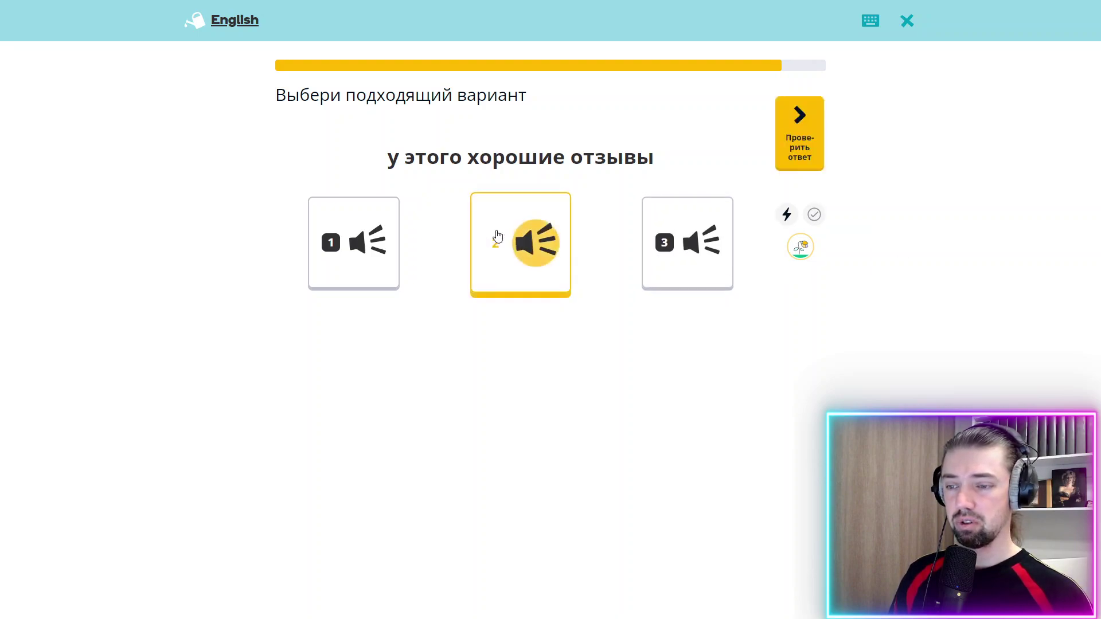
{"action": "left_click", "coordinate": [700, 257]}
{"action": "left_click", "coordinate": [365, 245]}
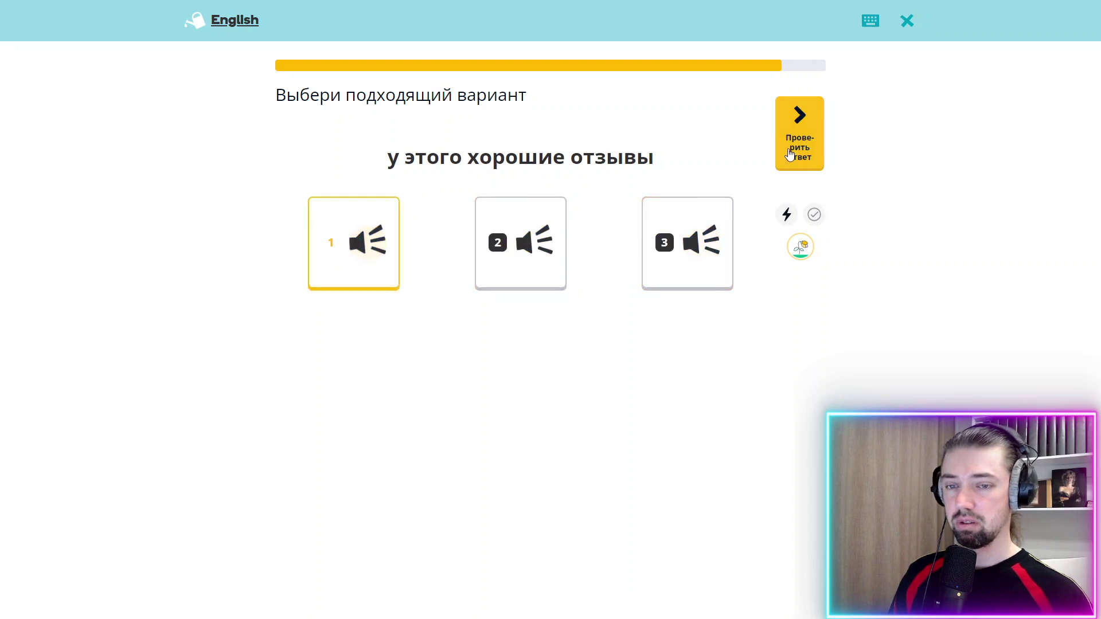
{"action": "key", "text": "Return"}
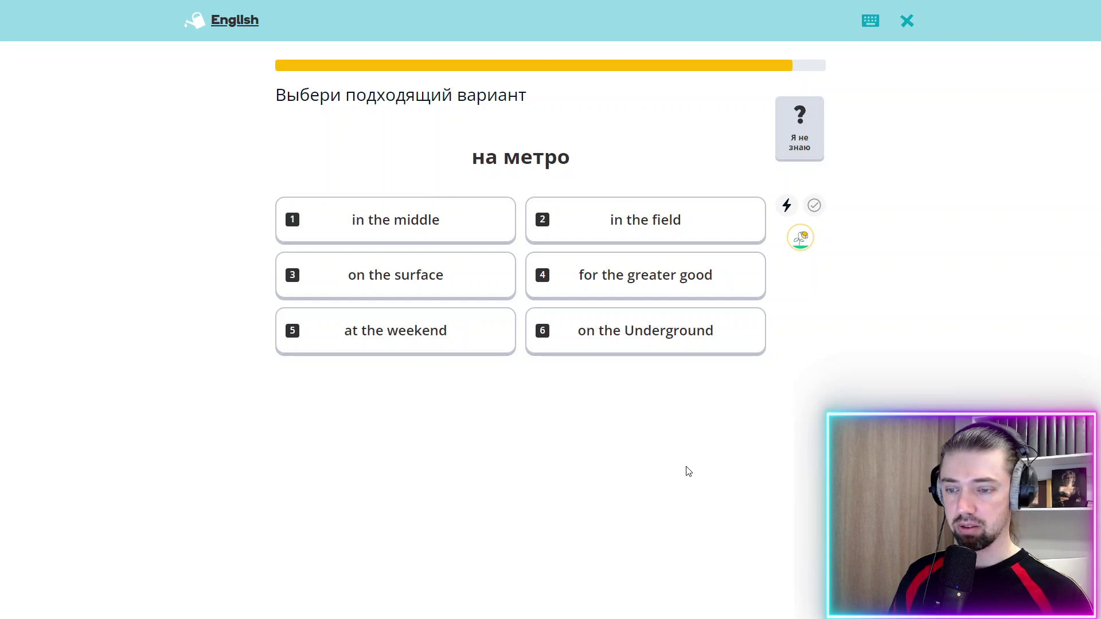
Step: Answer «на метро» with "on the Underground", and submit audio option 3 for «это на пятом этаже» after listening to option 2
{"action": "left_click", "coordinate": [672, 348]}
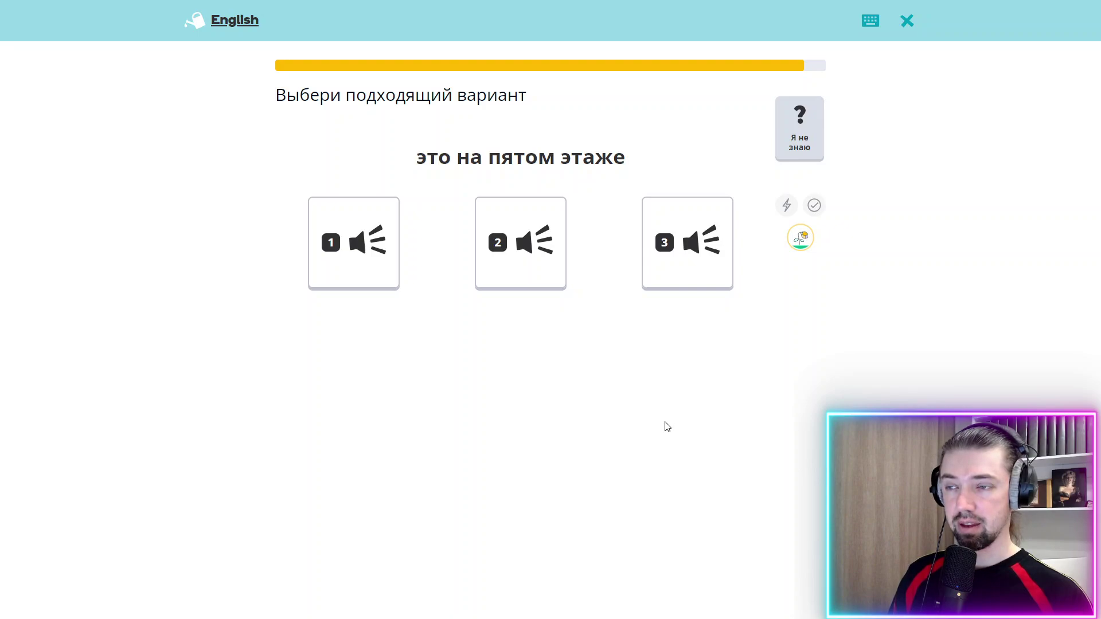
{"action": "left_click", "coordinate": [539, 250]}
{"action": "left_click", "coordinate": [683, 244]}
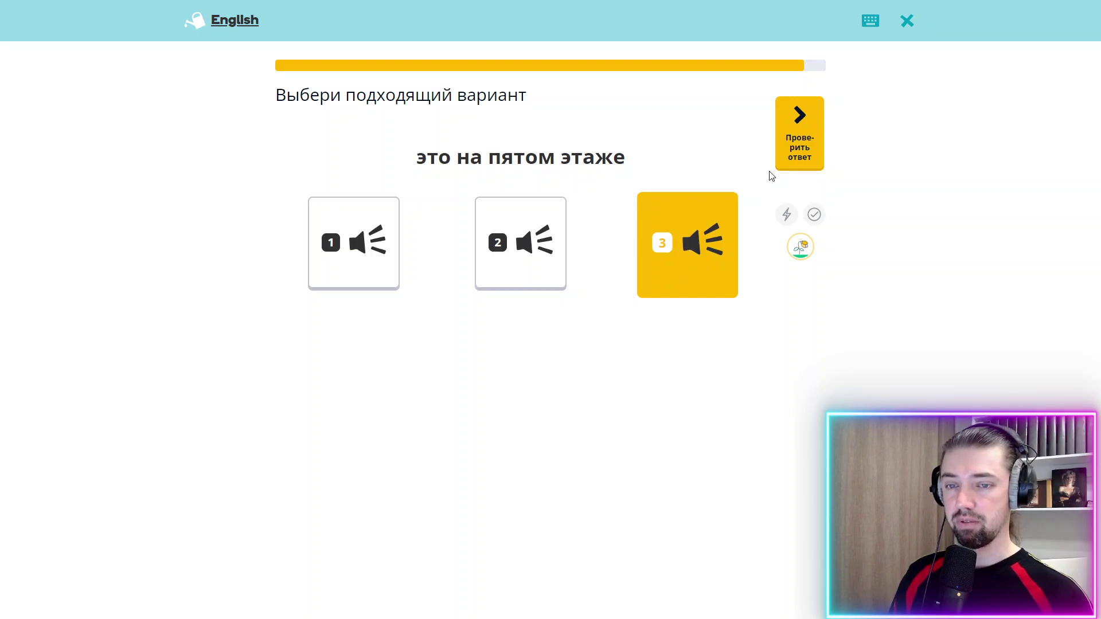
{"action": "left_click", "coordinate": [813, 146]}
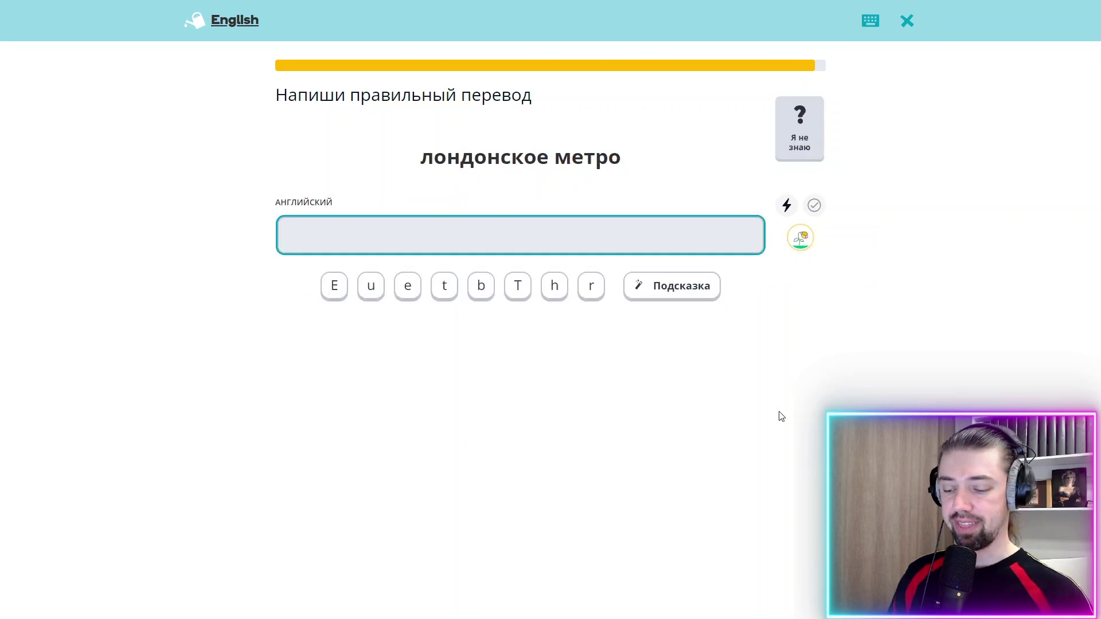
Step: Translate «лондонское метро» as "the Tube" and submit the answer
{"action": "type", "text": "the "}
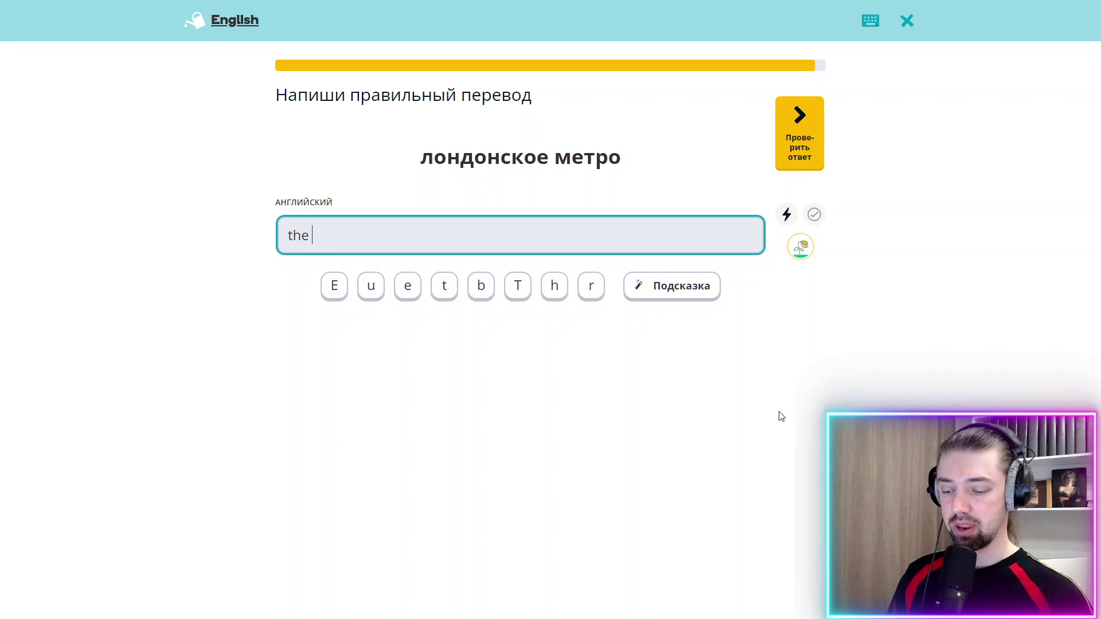
{"action": "type", "text": "Tube"}
{"action": "key", "text": "Return"}
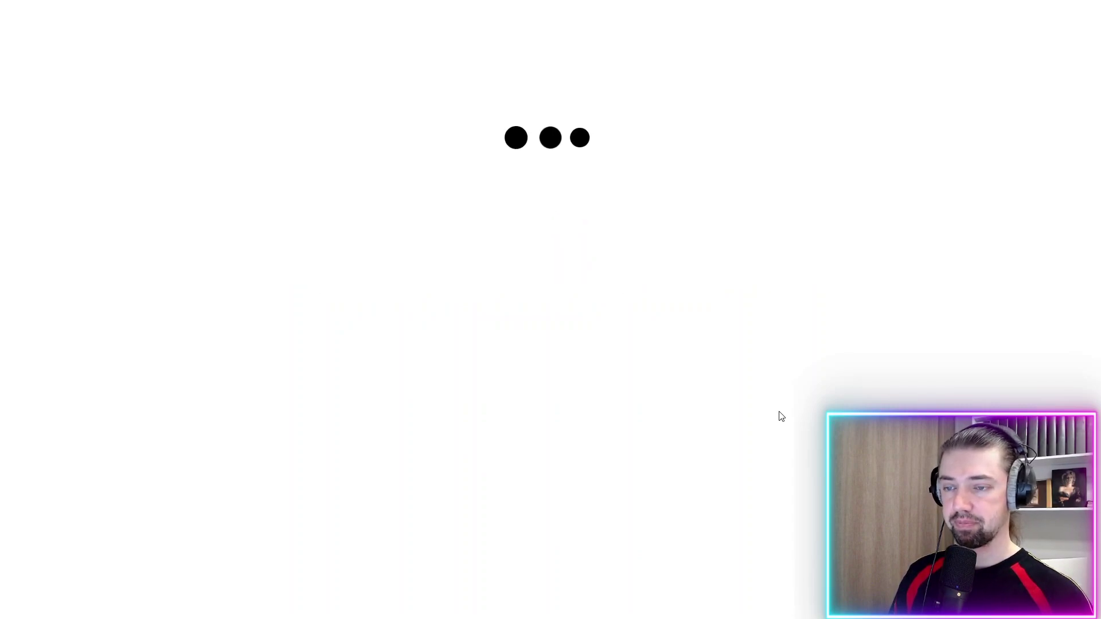
Step: Decline the Memrise Pro offer, finish the completed review session and return to the home page
{"action": "left_click", "coordinate": [596, 462]}
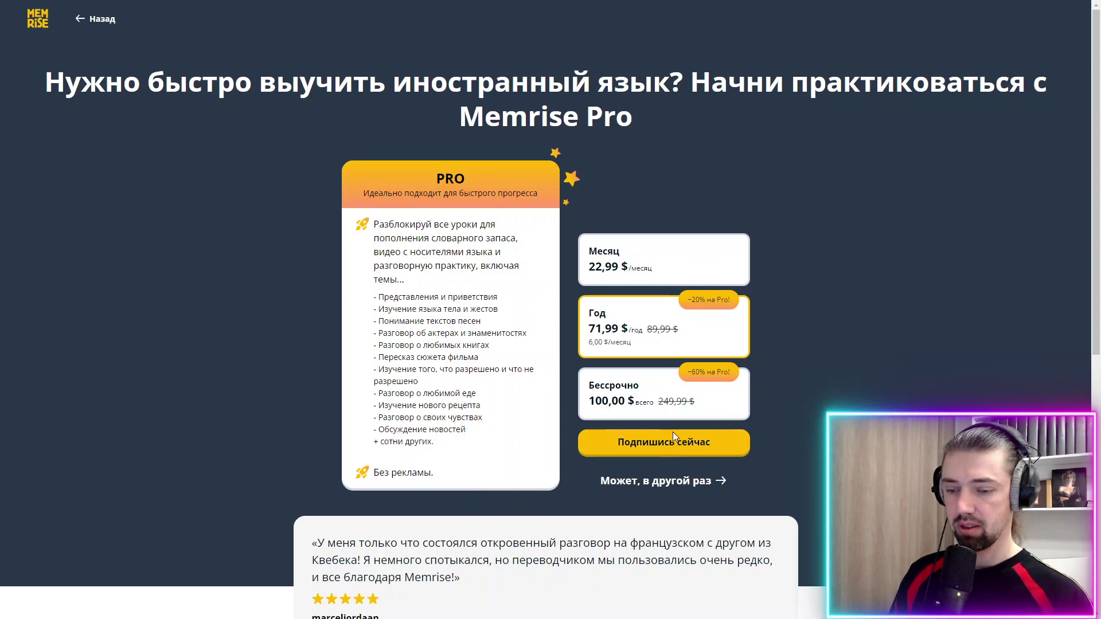
{"action": "left_click", "coordinate": [657, 482]}
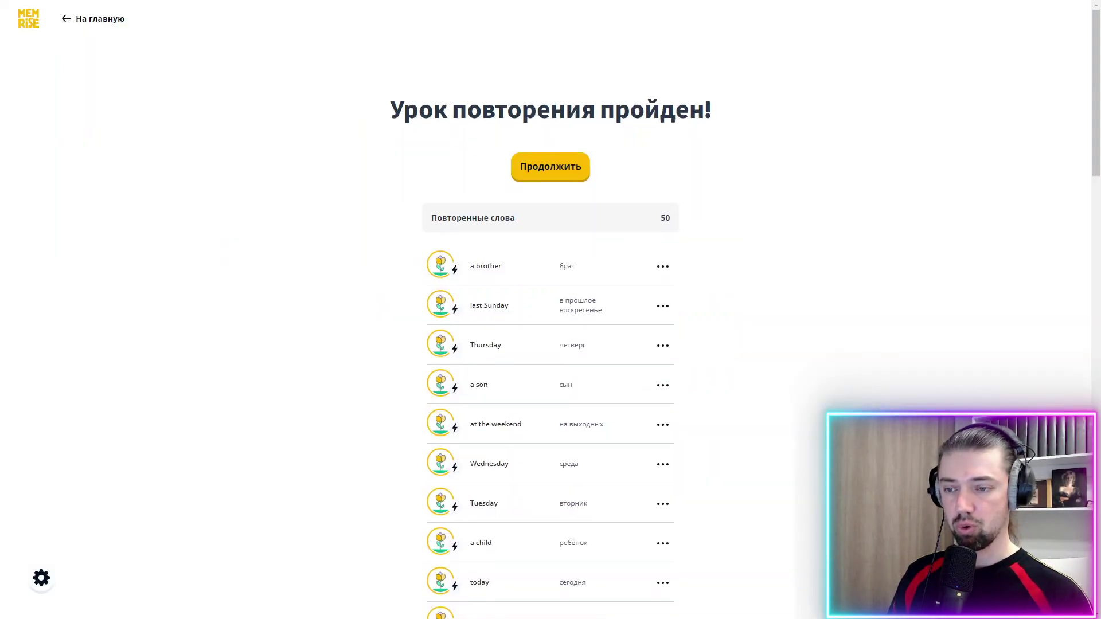
{"action": "left_click", "coordinate": [569, 172]}
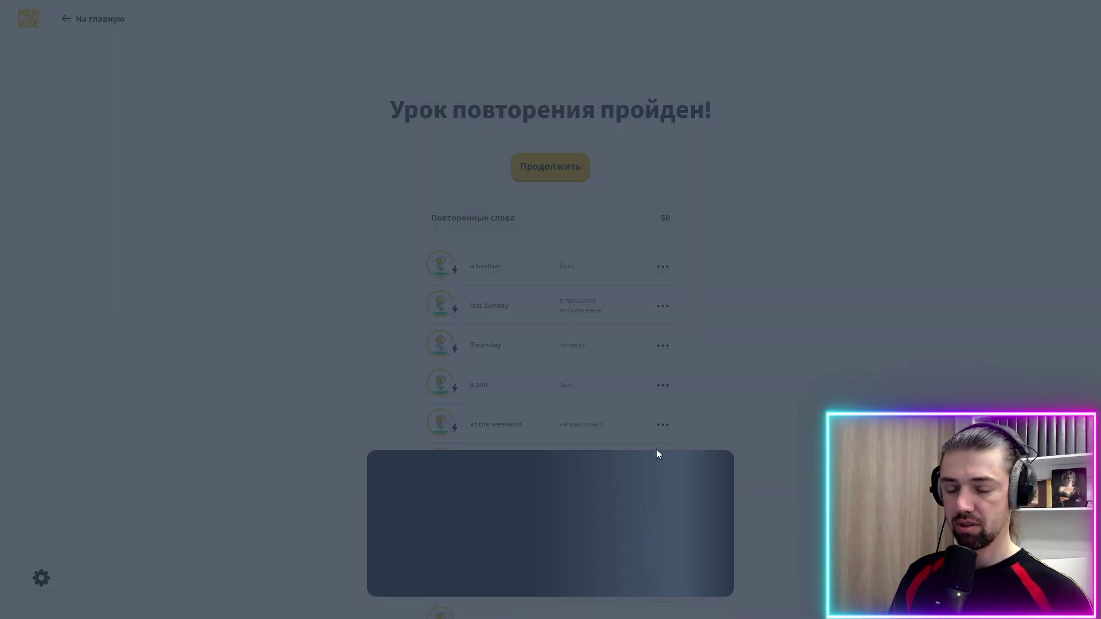
{"action": "left_click", "coordinate": [559, 580]}
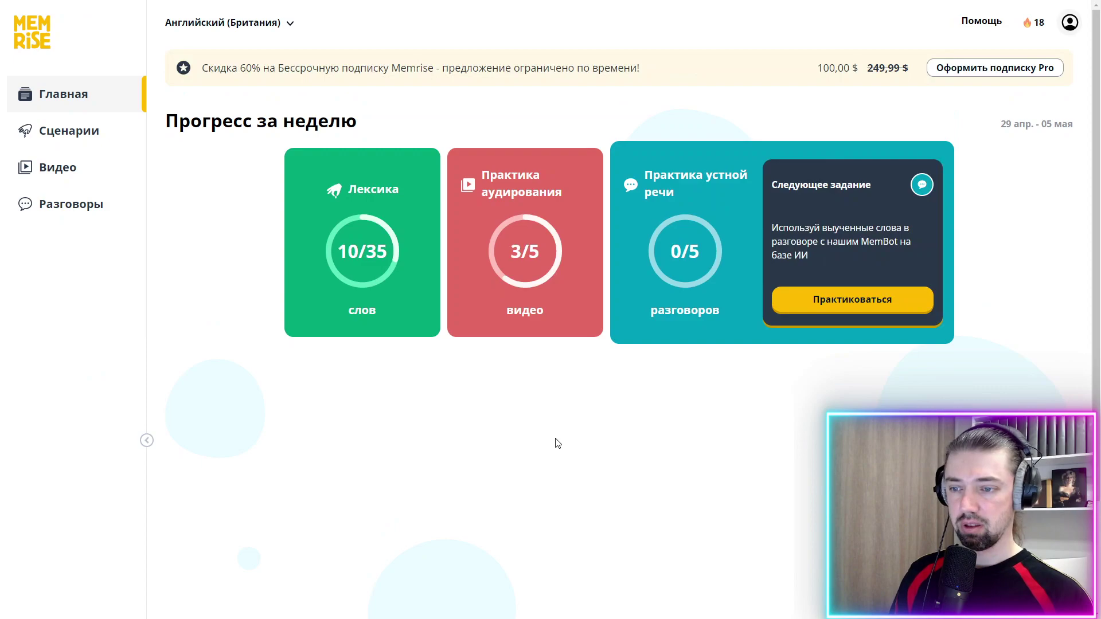
Step: Start the next listening-practice video, «Бронирование отеля», and watch it to the end, pausing at the two captions
{"action": "left_click", "coordinate": [548, 305]}
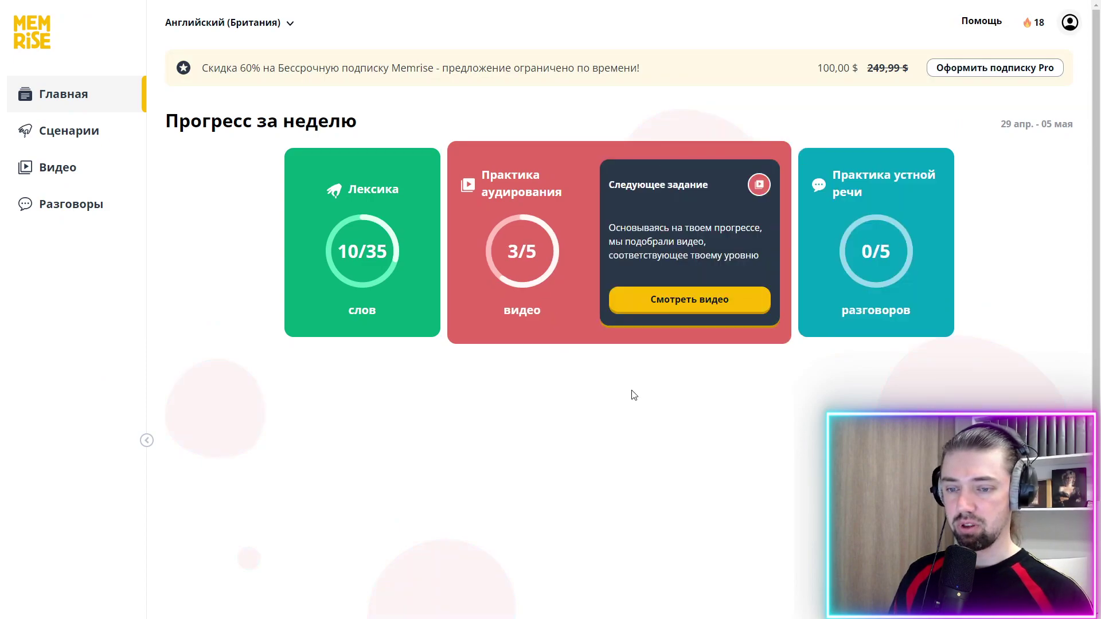
{"action": "left_click", "coordinate": [692, 300]}
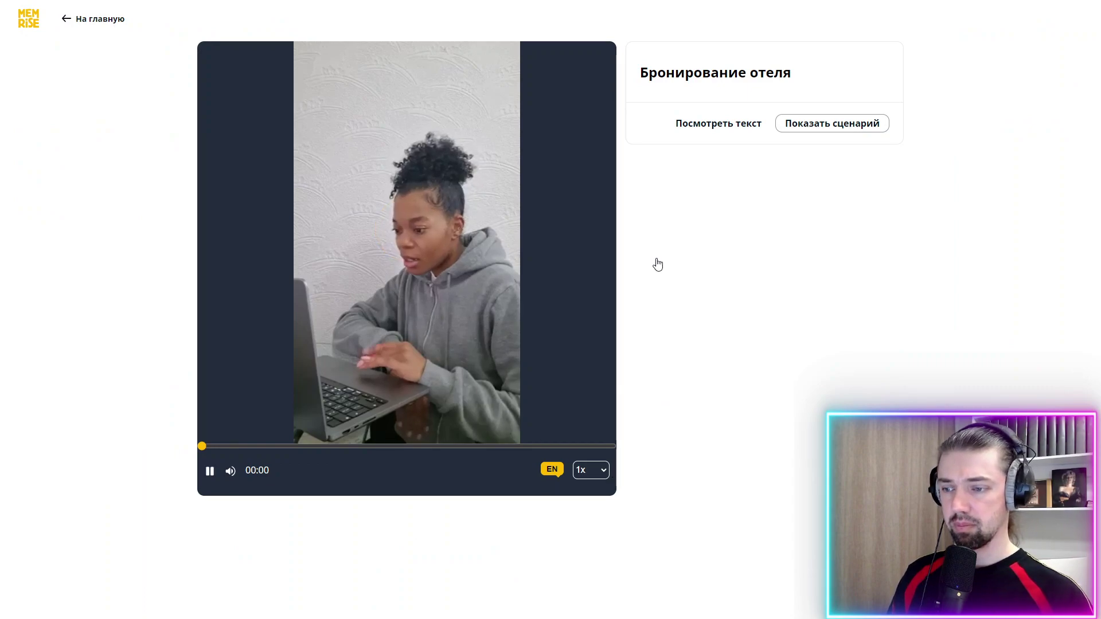
{"action": "left_click", "coordinate": [520, 226]}
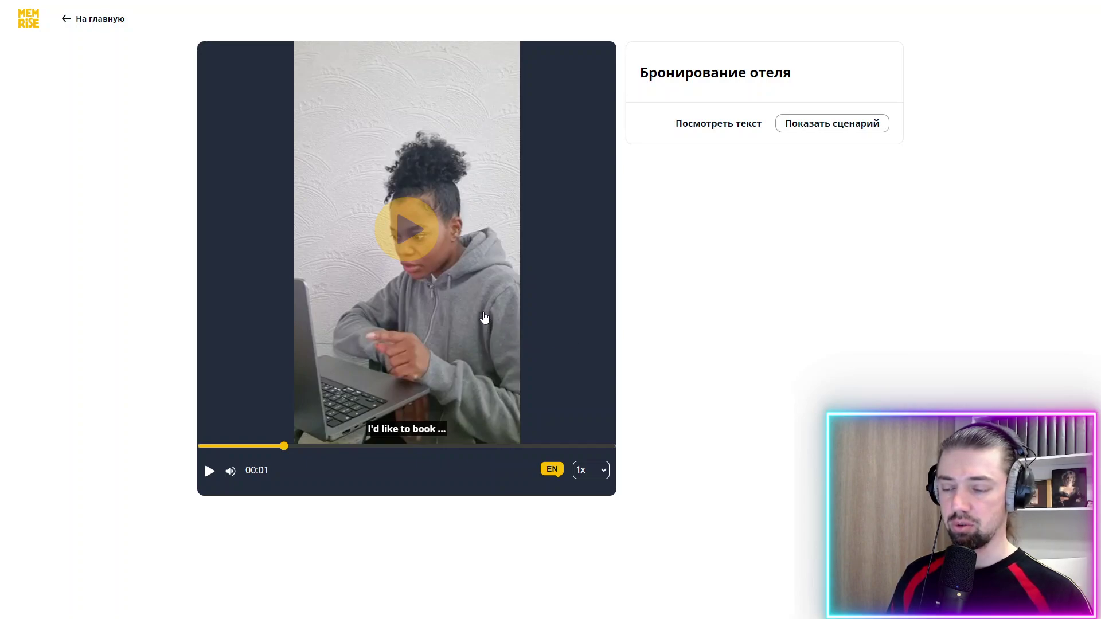
{"action": "left_click", "coordinate": [428, 282]}
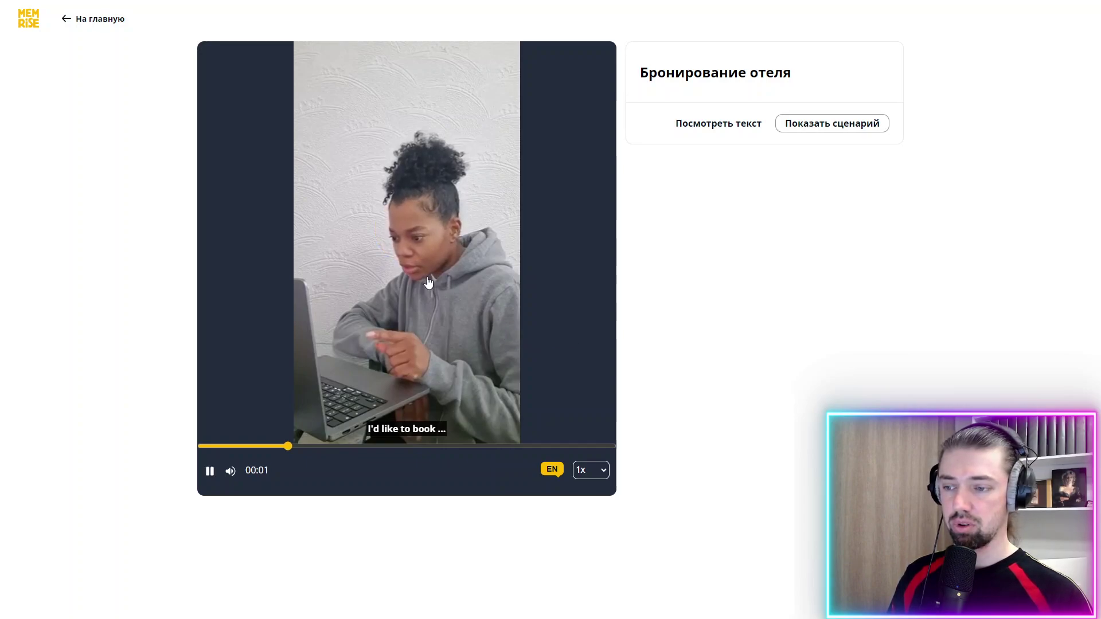
{"action": "left_click", "coordinate": [507, 277]}
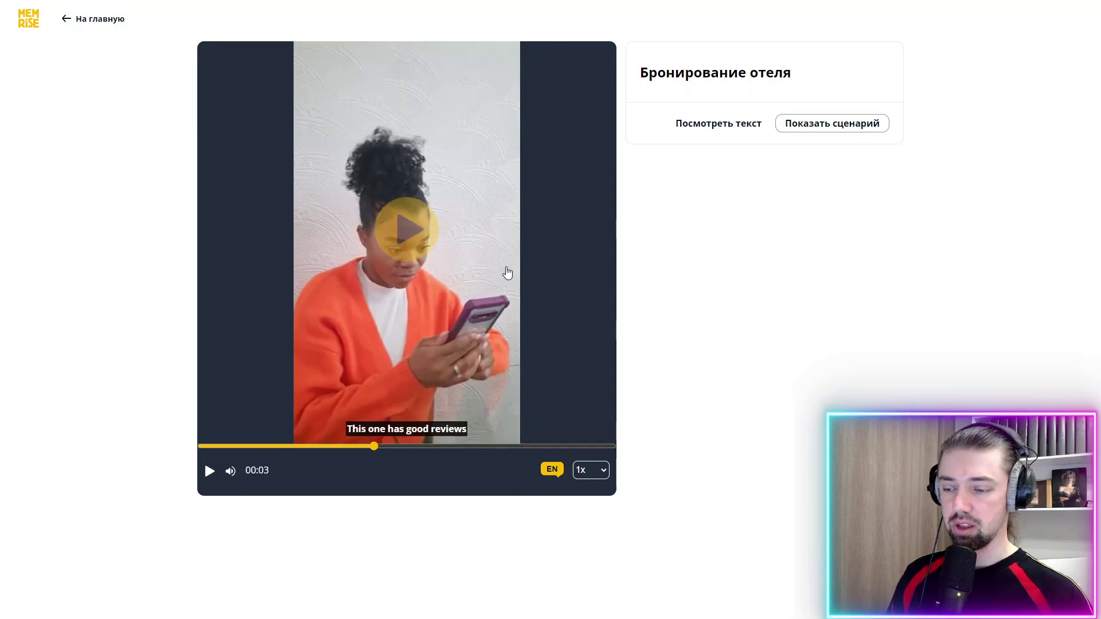
{"action": "left_click", "coordinate": [474, 268]}
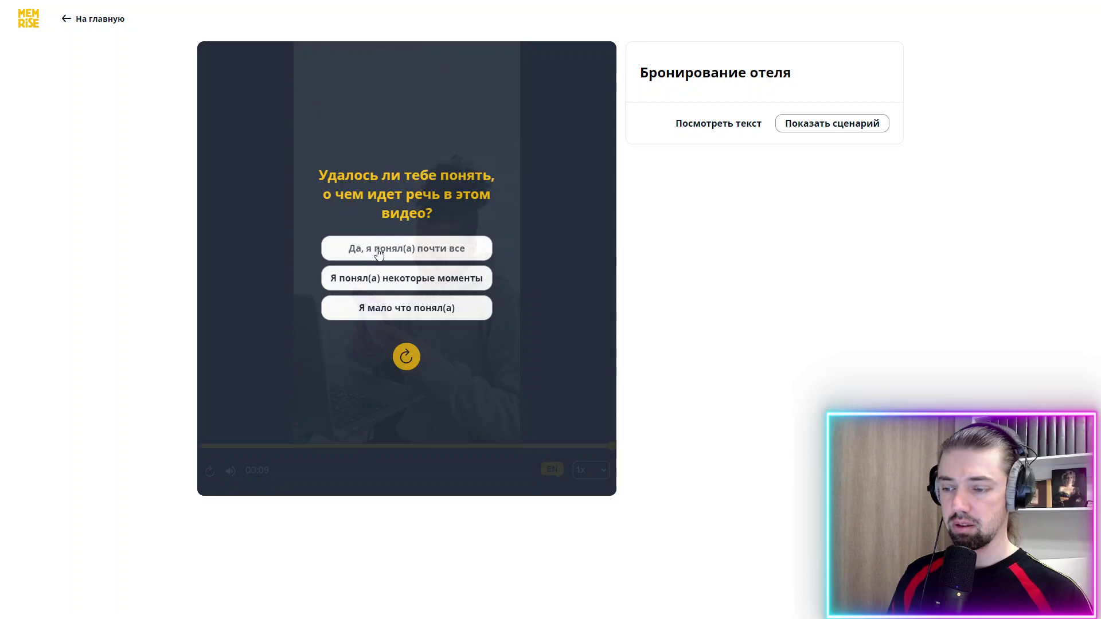
Step: Replay the «Бронирование отеля» video from the beginning
{"action": "left_click", "coordinate": [402, 358]}
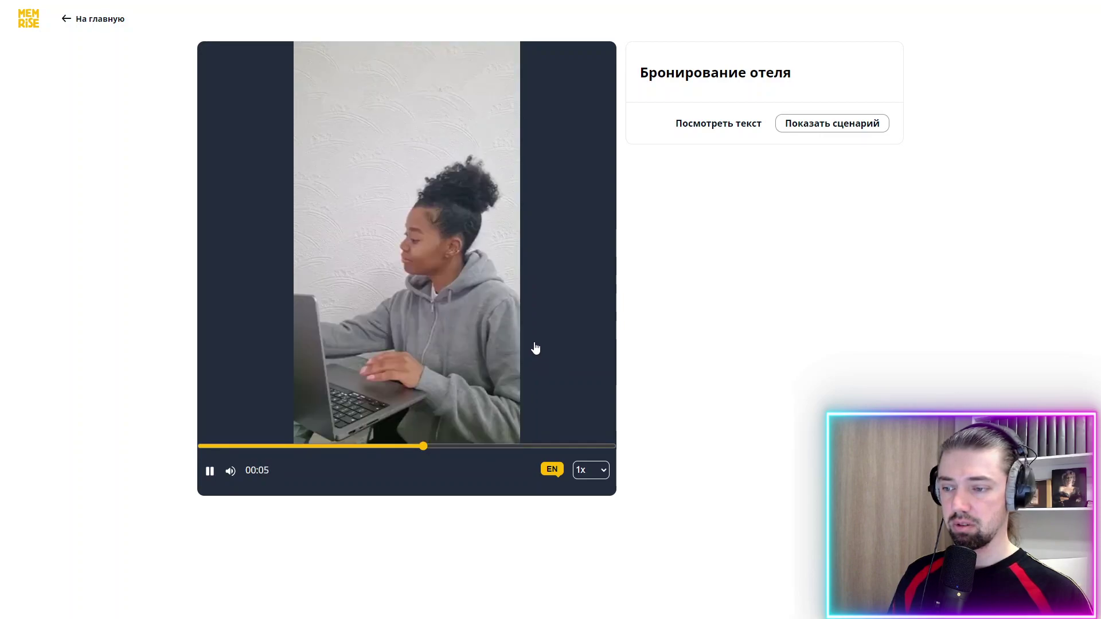
{"action": "left_click", "coordinate": [535, 348]}
{"action": "left_click", "coordinate": [535, 348]}
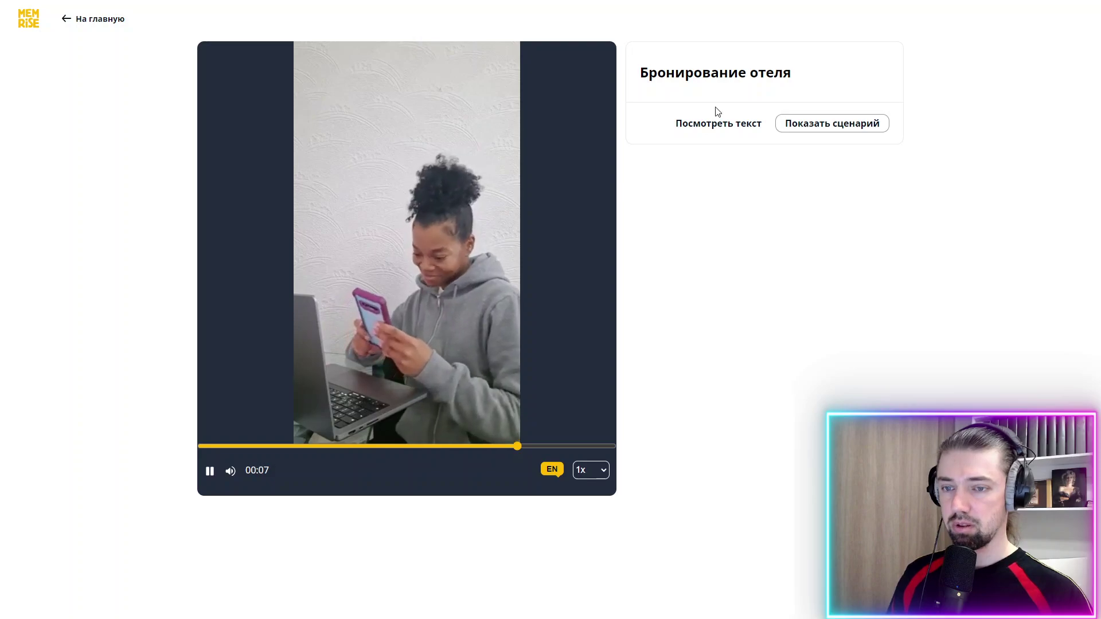
Step: View the video's transcript, translate its two English lines into Russian with the Google translator, and close the translation and transcript
{"action": "left_click", "coordinate": [705, 130]}
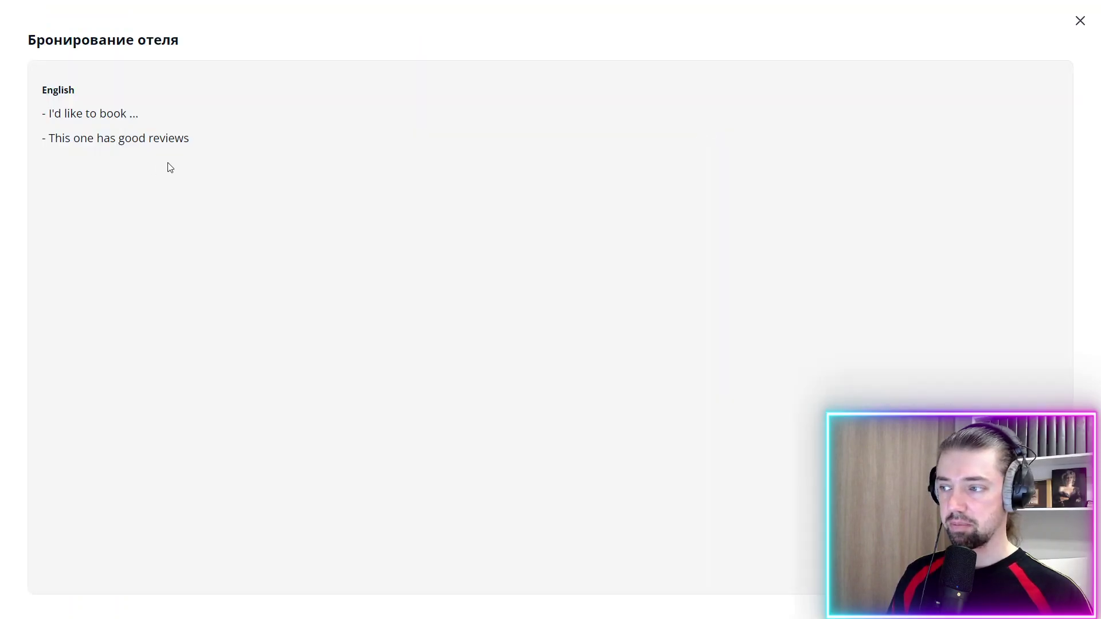
{"action": "left_click_drag", "start_coordinate": [189, 139], "coordinate": [37, 98]}
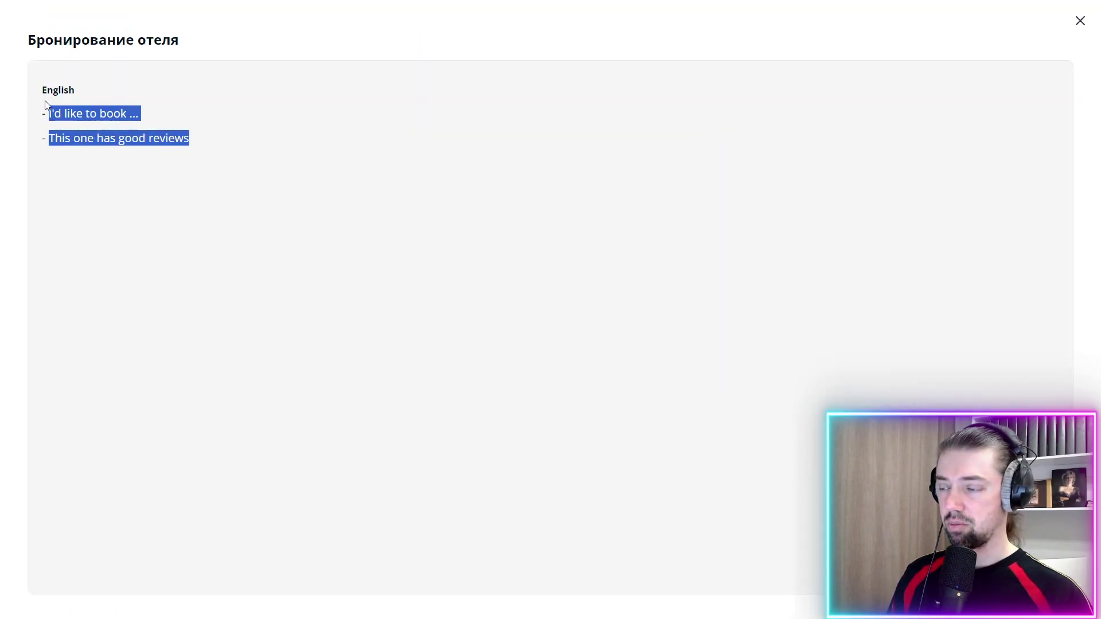
{"action": "left_click", "coordinate": [57, 83]}
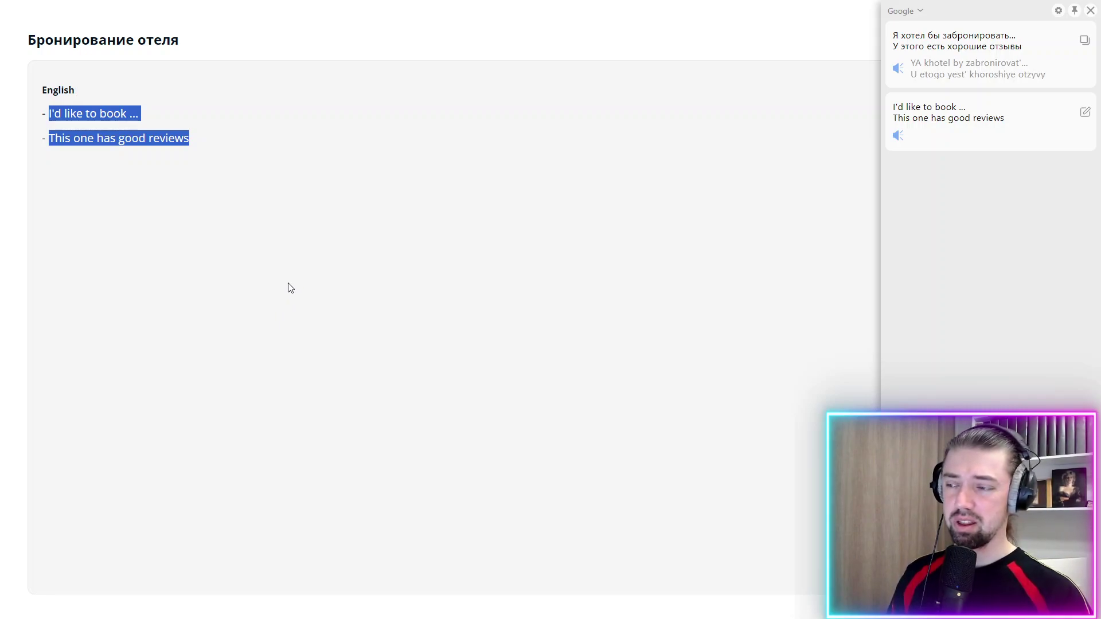
{"action": "left_click_drag", "start_coordinate": [129, 113], "coordinate": [92, 113]}
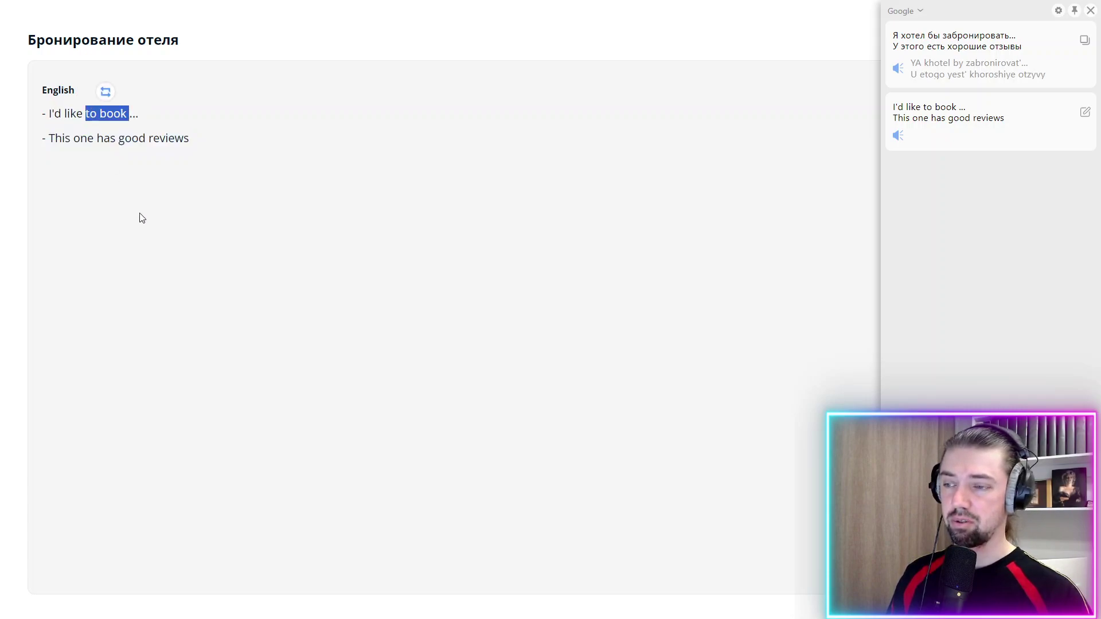
{"action": "left_click", "coordinate": [188, 131]}
{"action": "left_click", "coordinate": [1090, 11]}
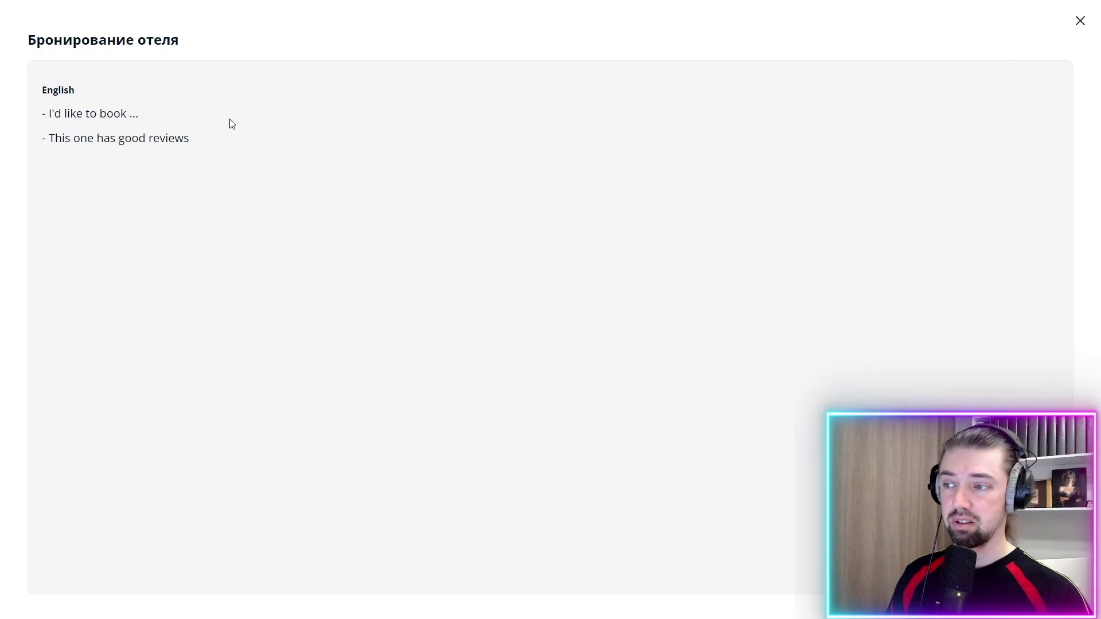
{"action": "left_click", "coordinate": [1080, 21]}
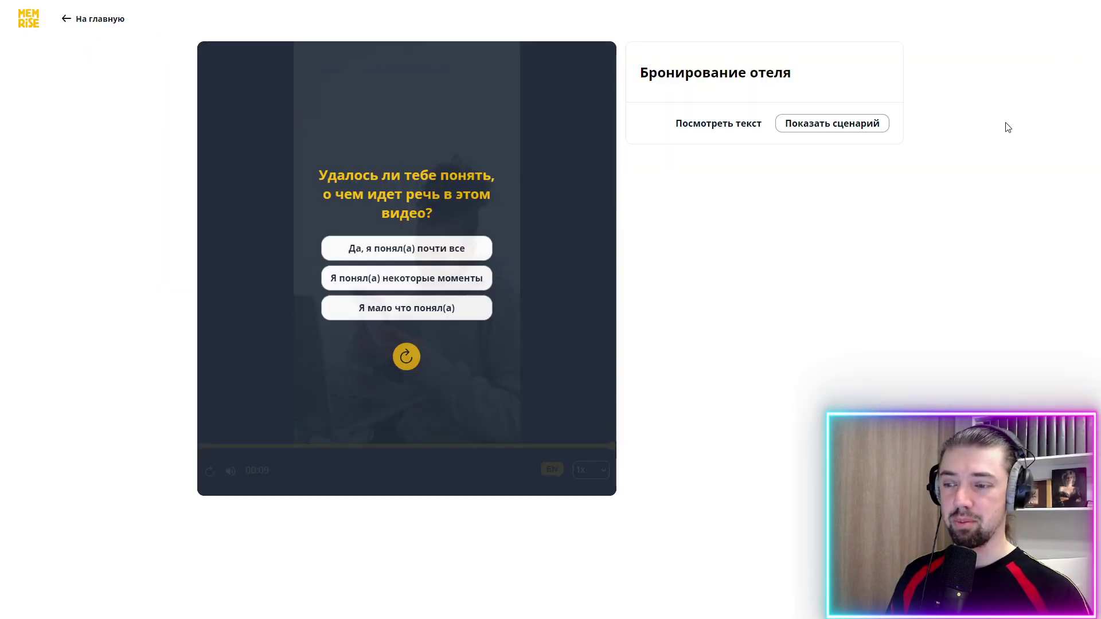
Step: Rate the video as «Я мало что понял(а)» and start the word practice for the «Бронирование отеля» scenario
{"action": "left_click", "coordinate": [405, 308]}
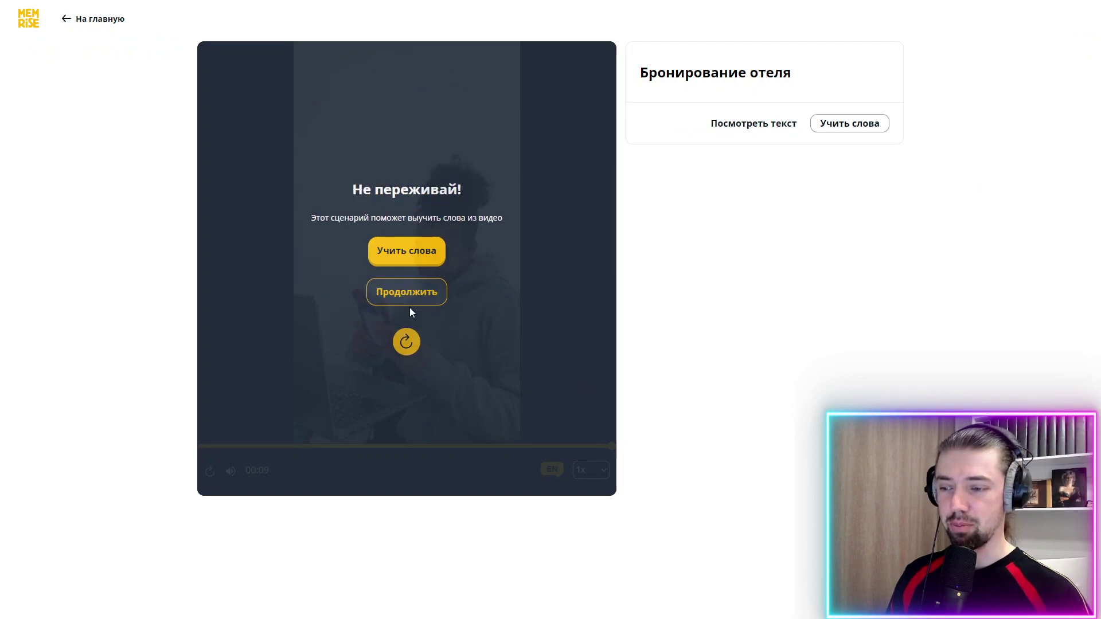
{"action": "left_click", "coordinate": [431, 261]}
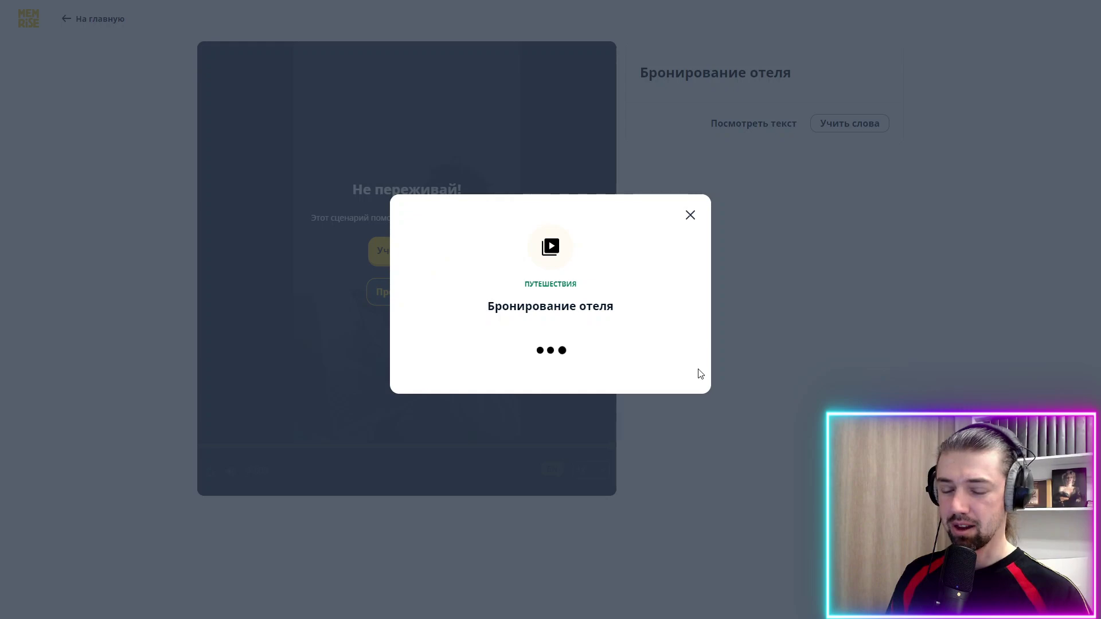
{"action": "left_click", "coordinate": [540, 269]}
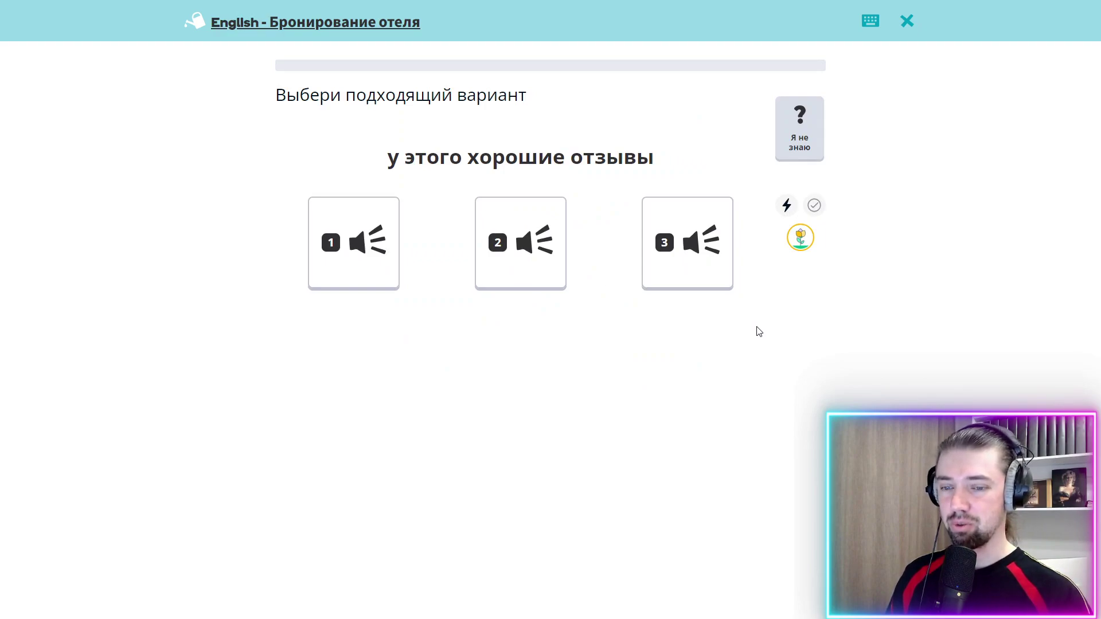
Step: Submit audio option 2 for «у этого хорошие отзывы» and answer «я хочу забронировать ...» with "I'd like to book ..."
{"action": "left_click", "coordinate": [550, 278]}
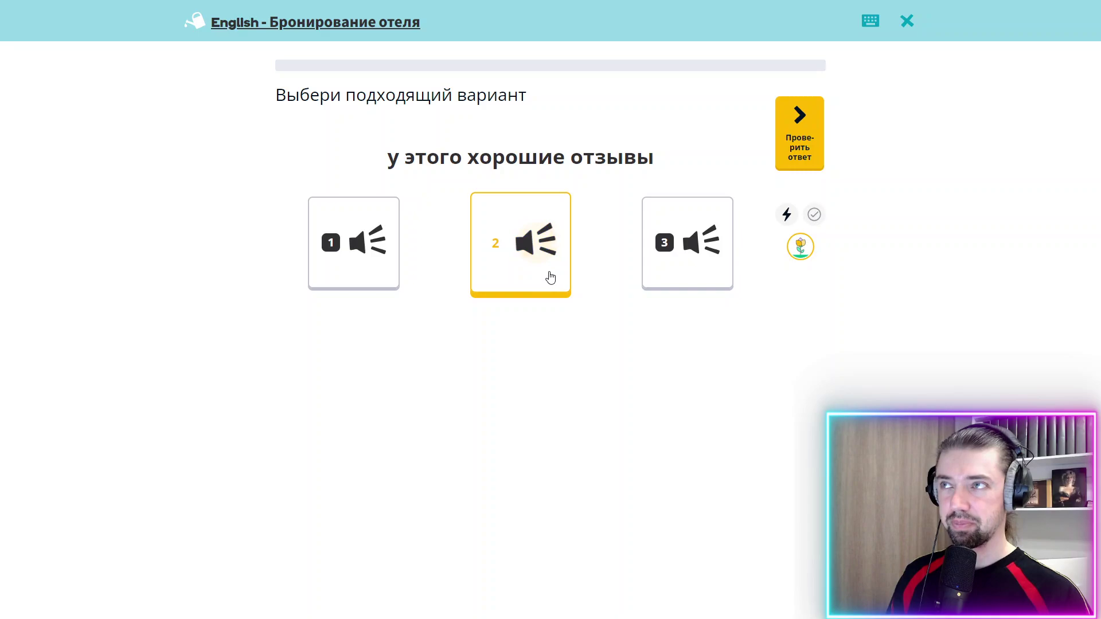
{"action": "left_click", "coordinate": [787, 148]}
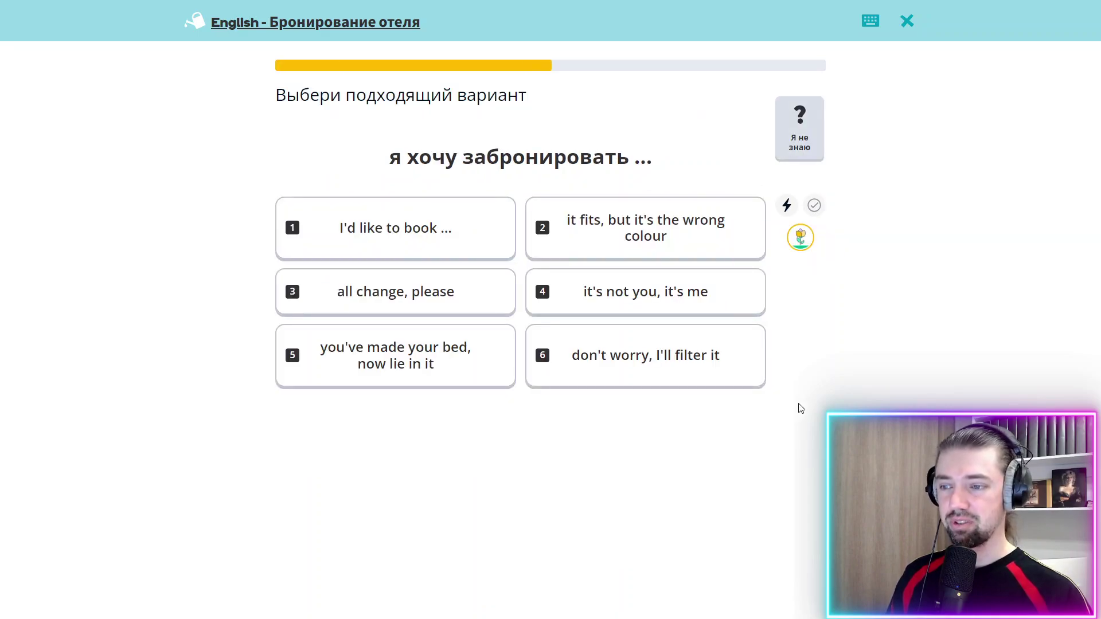
{"action": "left_click", "coordinate": [412, 249]}
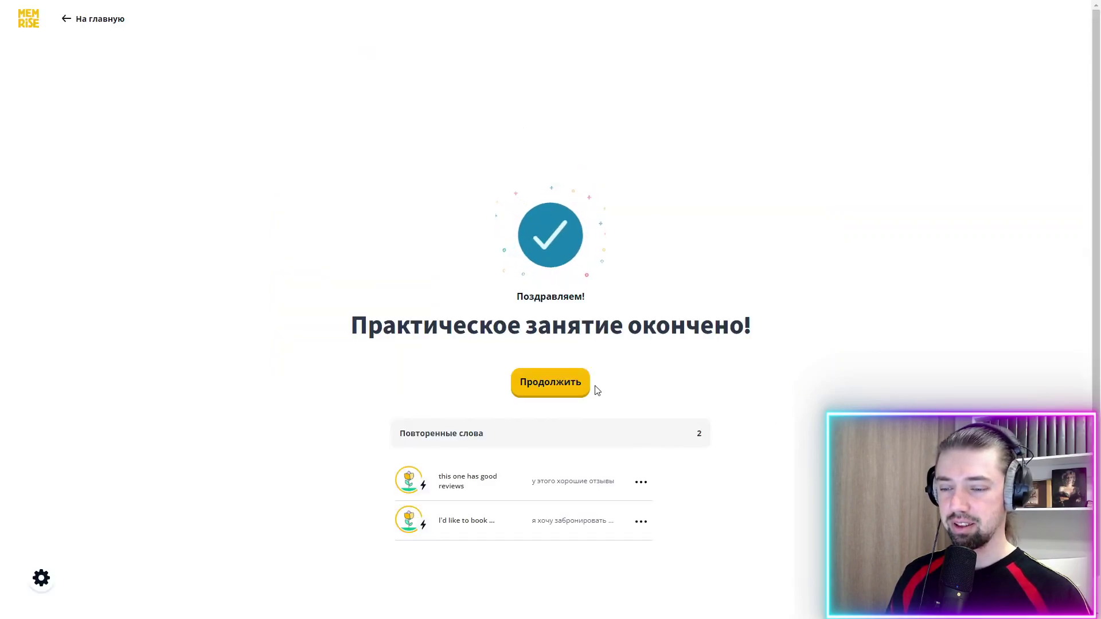
Step: Finish the practice session, open the suggested scenario video and play it, pausing at the "I'd like to book ..." caption
{"action": "left_click", "coordinate": [551, 388]}
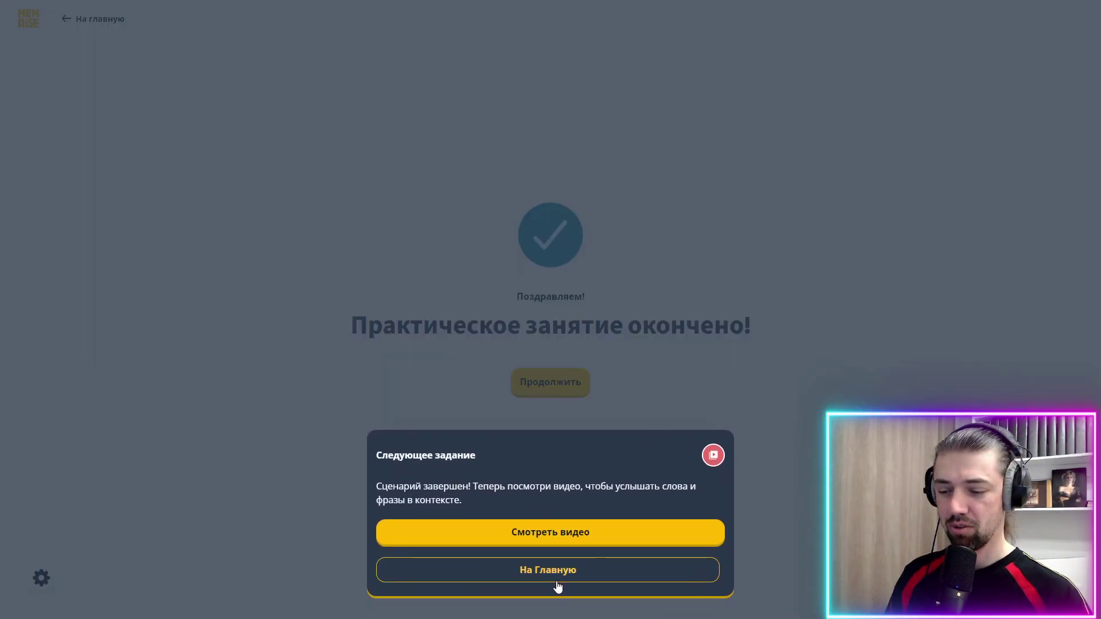
{"action": "left_click", "coordinate": [570, 538]}
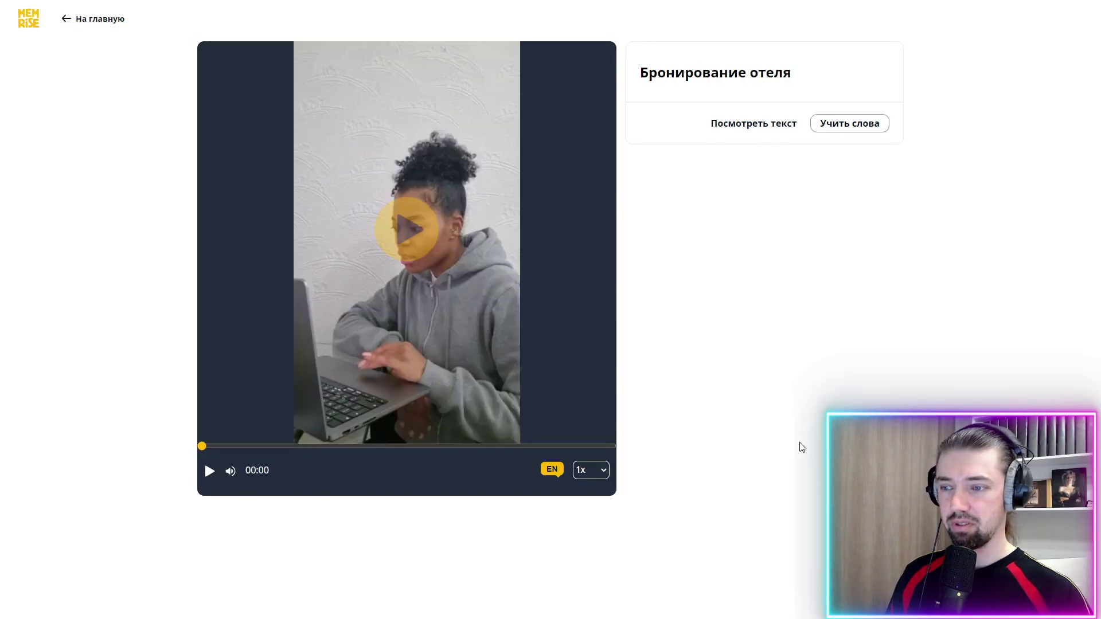
{"action": "left_click", "coordinate": [424, 267]}
{"action": "left_click", "coordinate": [424, 268]}
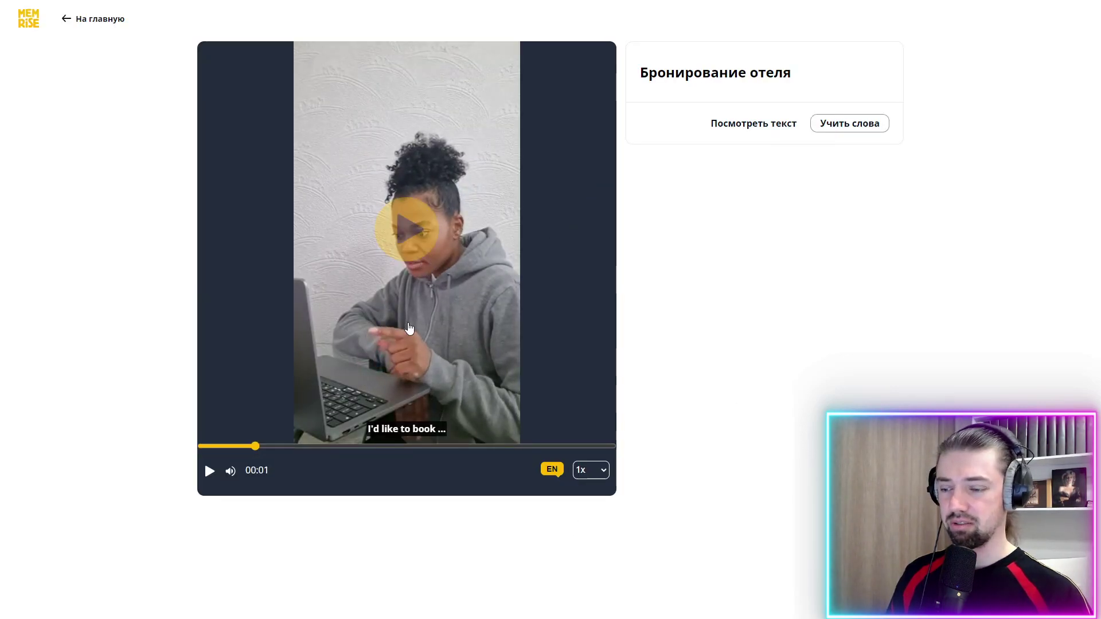
Step: Skip the video to its end, rate it as «Да, я понял(а) почти все» and return to the home page
{"action": "left_click_drag", "start_coordinate": [251, 454], "coordinate": [732, 441]}
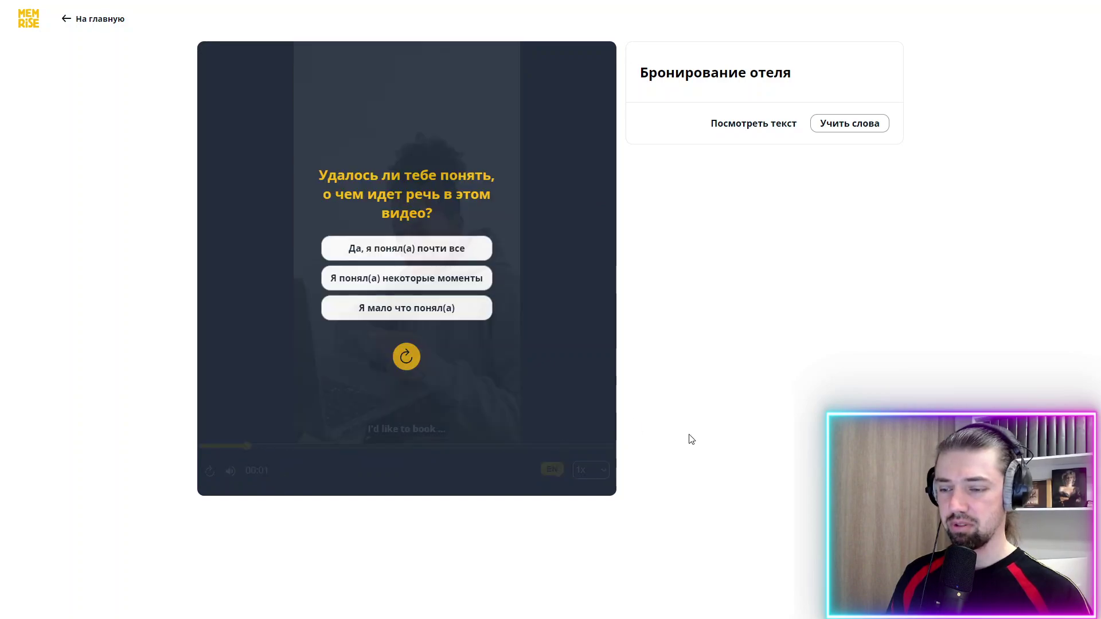
{"action": "left_click", "coordinate": [410, 240]}
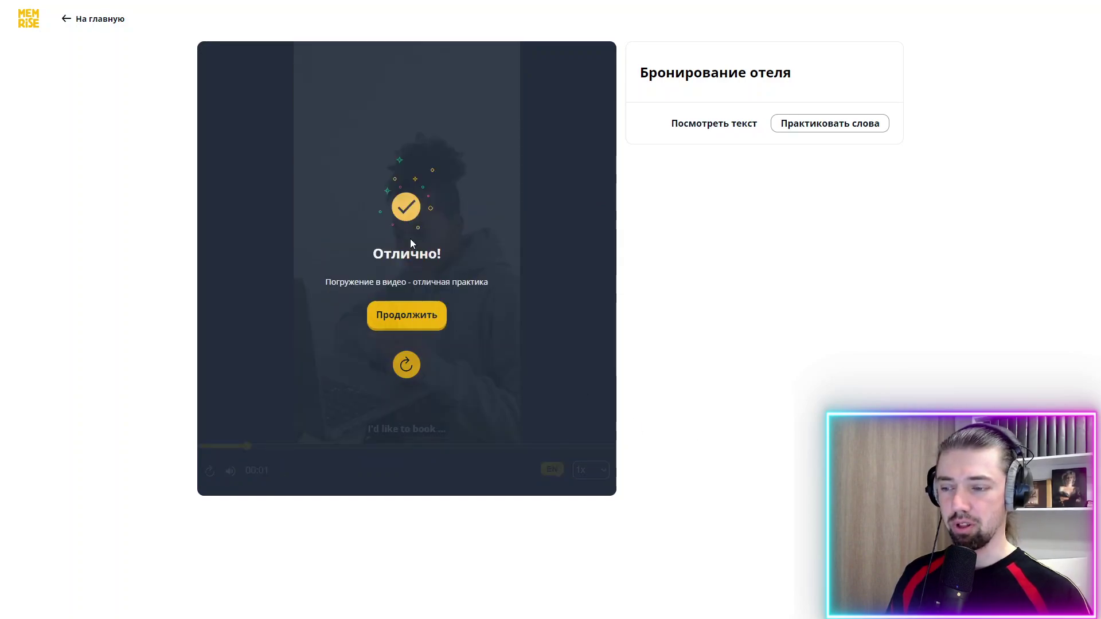
{"action": "left_click", "coordinate": [378, 316]}
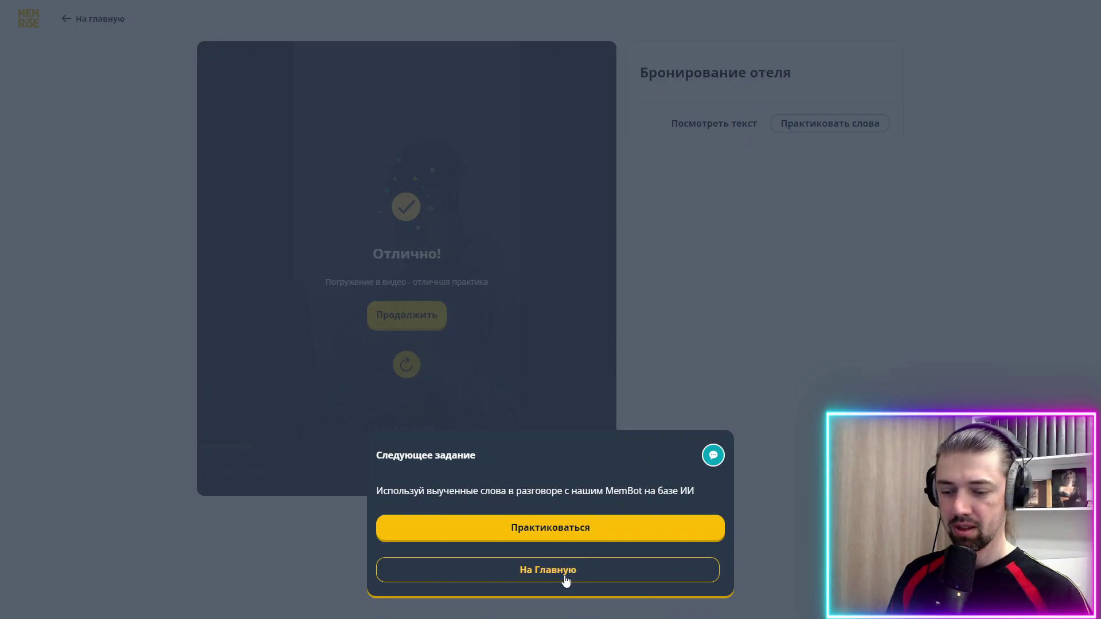
{"action": "left_click", "coordinate": [566, 579]}
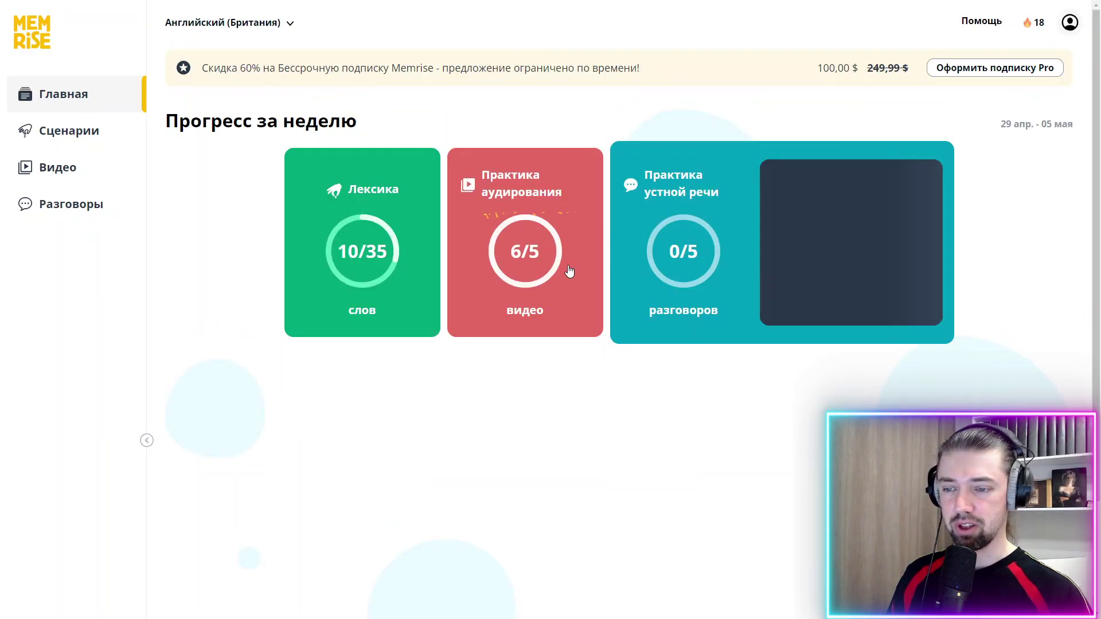
Step: Open the «Повторение» section of the scenarios and start the regular review of the words ready for review
{"action": "left_click", "coordinate": [538, 271]}
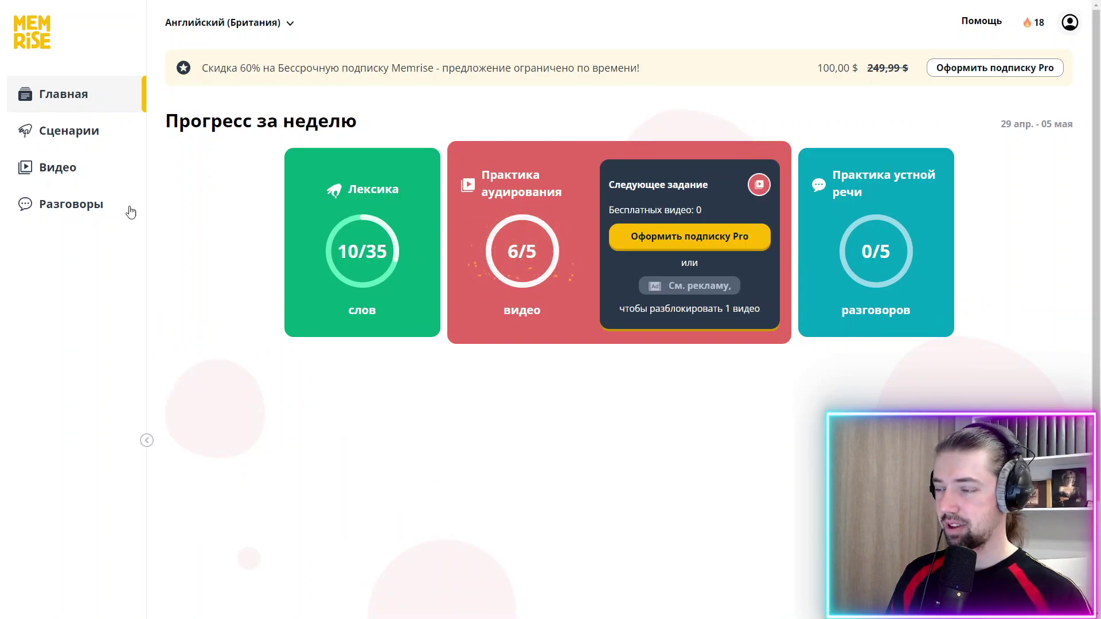
{"action": "left_click", "coordinate": [85, 132]}
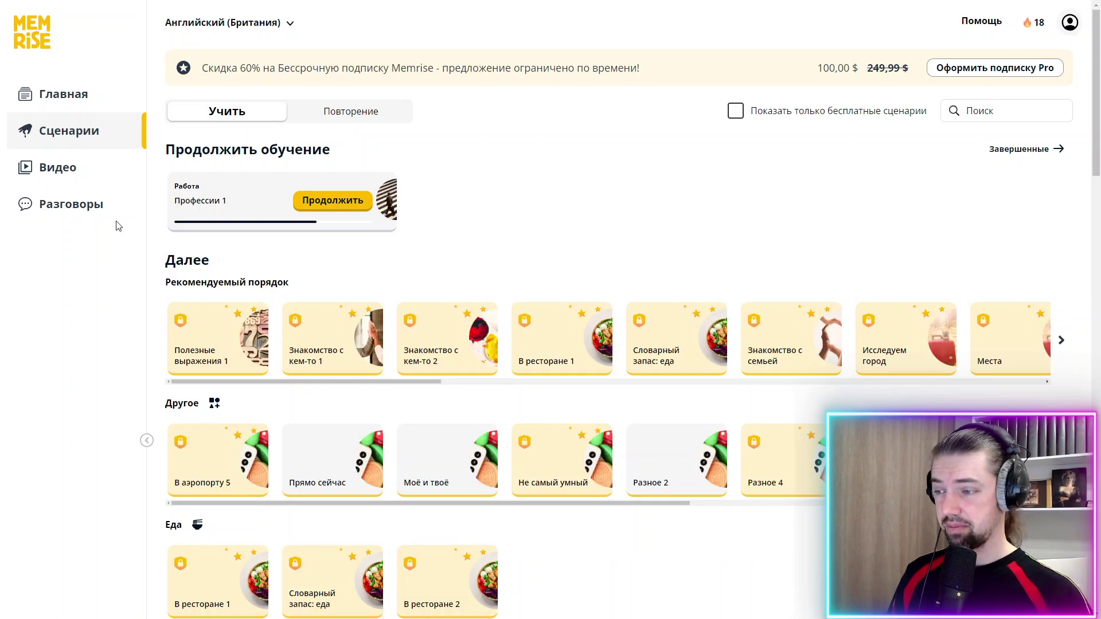
{"action": "left_click", "coordinate": [66, 172]}
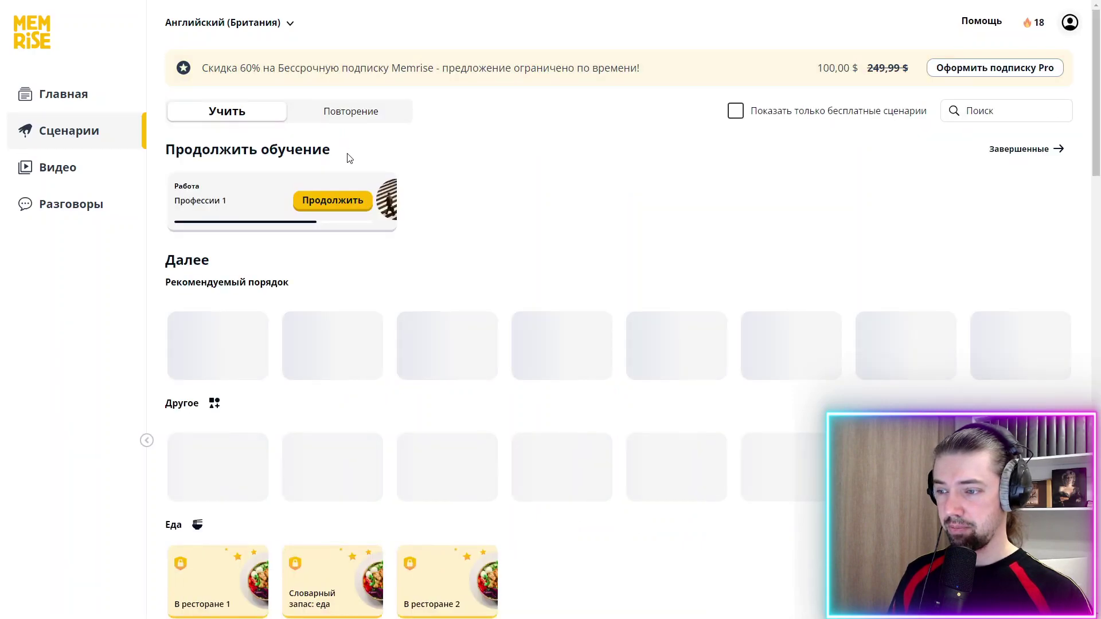
{"action": "left_click", "coordinate": [352, 112]}
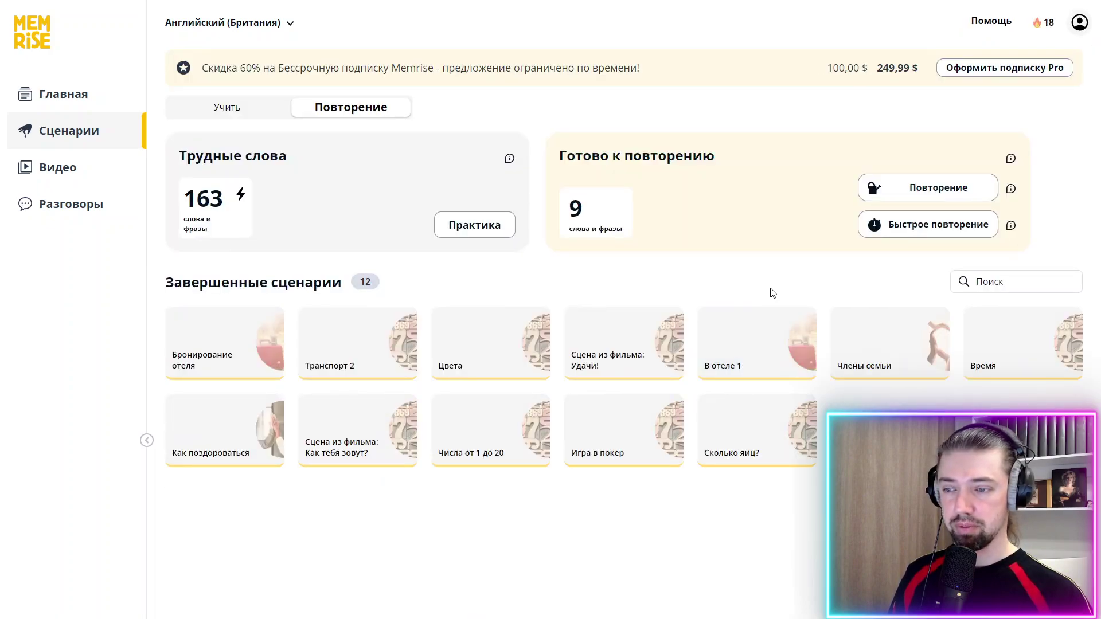
{"action": "left_click", "coordinate": [918, 202]}
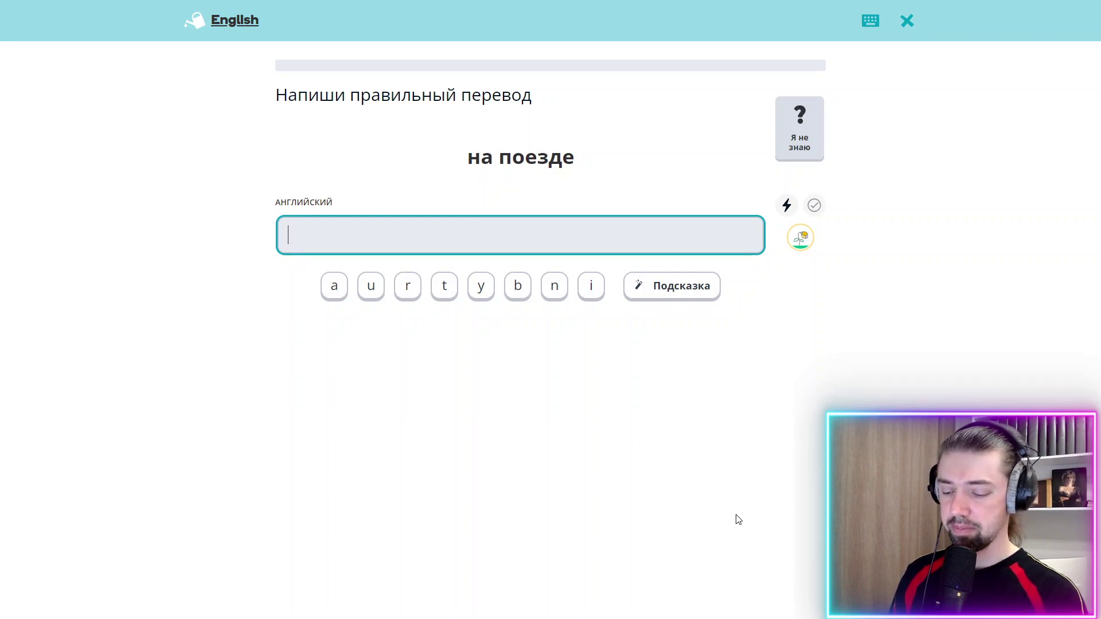
Step: Answer «на поезде» with "by train" and «аэропорт» with "an airport"
{"action": "type", "text": "by trau"}
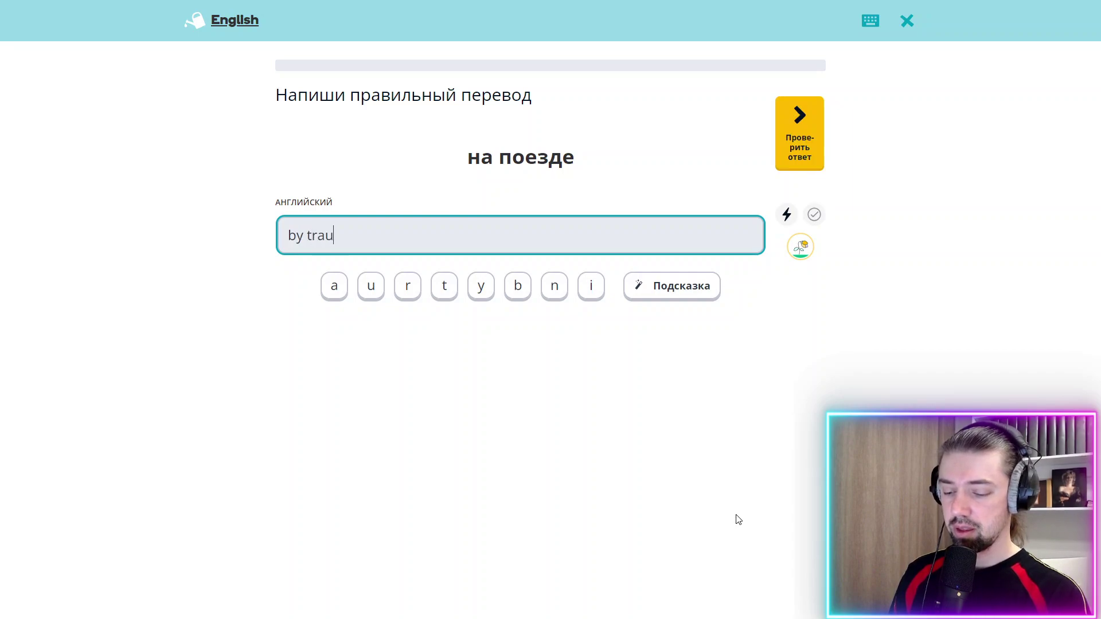
{"action": "key", "text": "BackSpace"}
{"action": "type", "text": "in"}
{"action": "key", "text": "Return"}
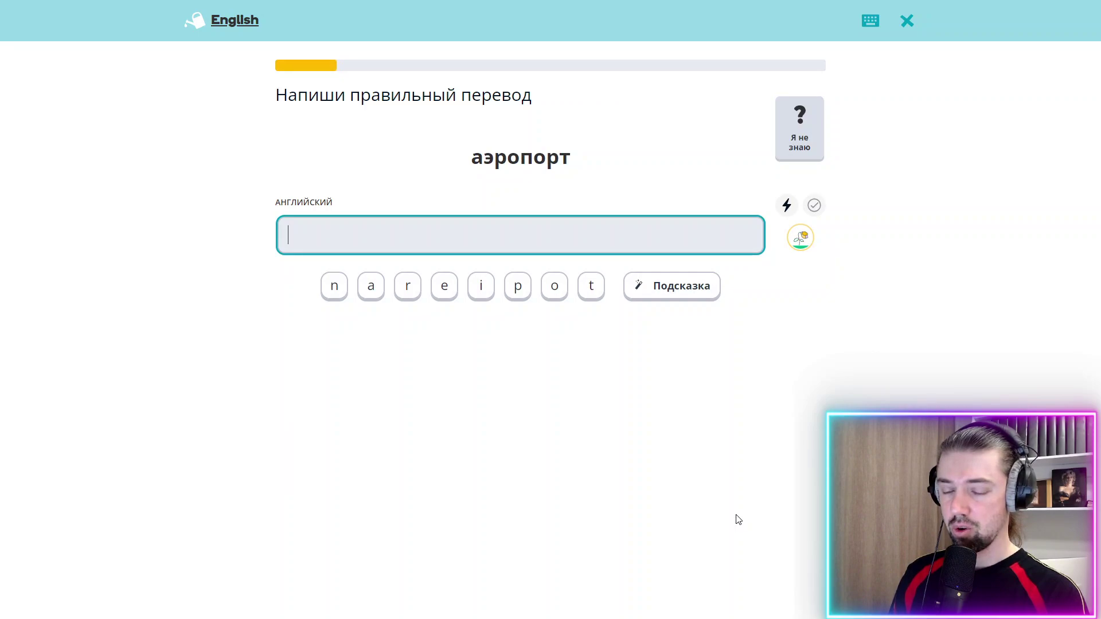
{"action": "type", "text": "airp"}
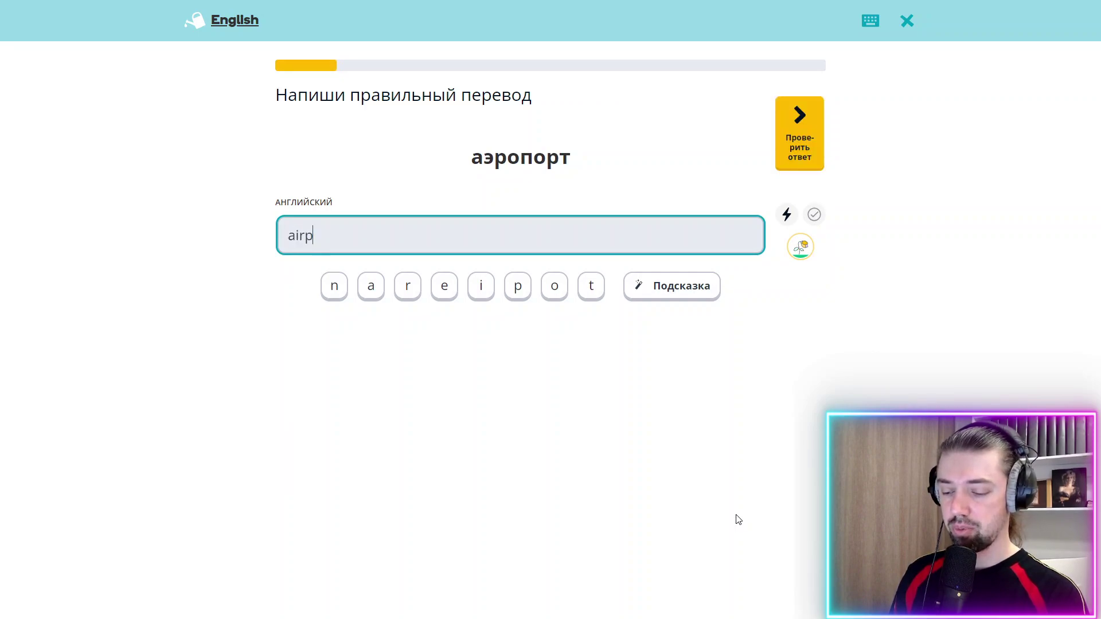
{"action": "type", "text": "ort"}
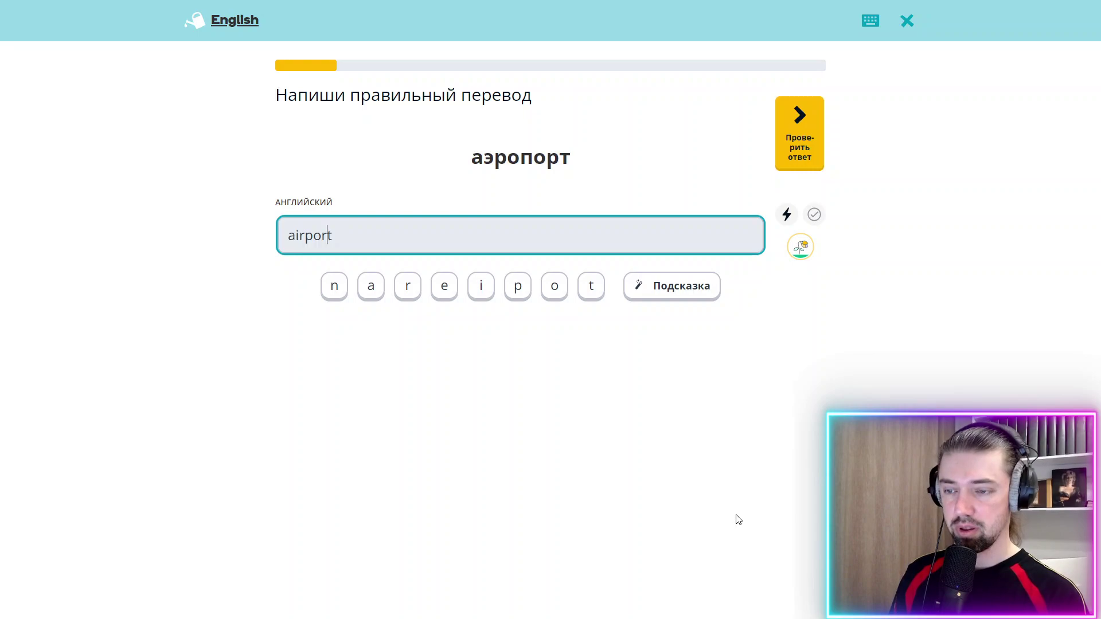
{"action": "type", "text": "an"}
{"action": "key", "text": "Return"}
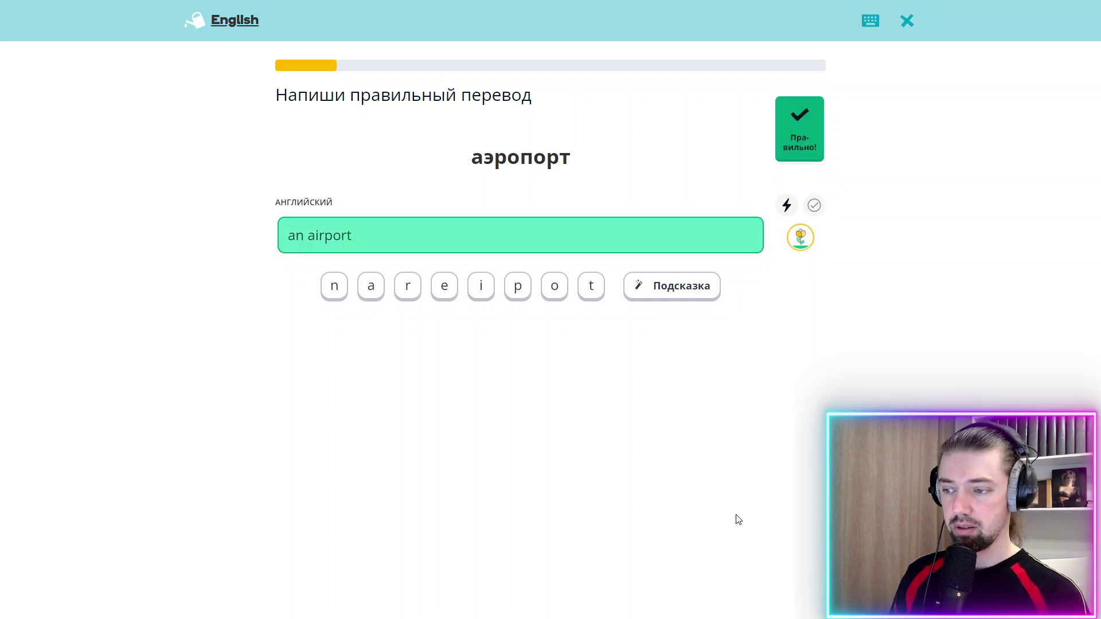
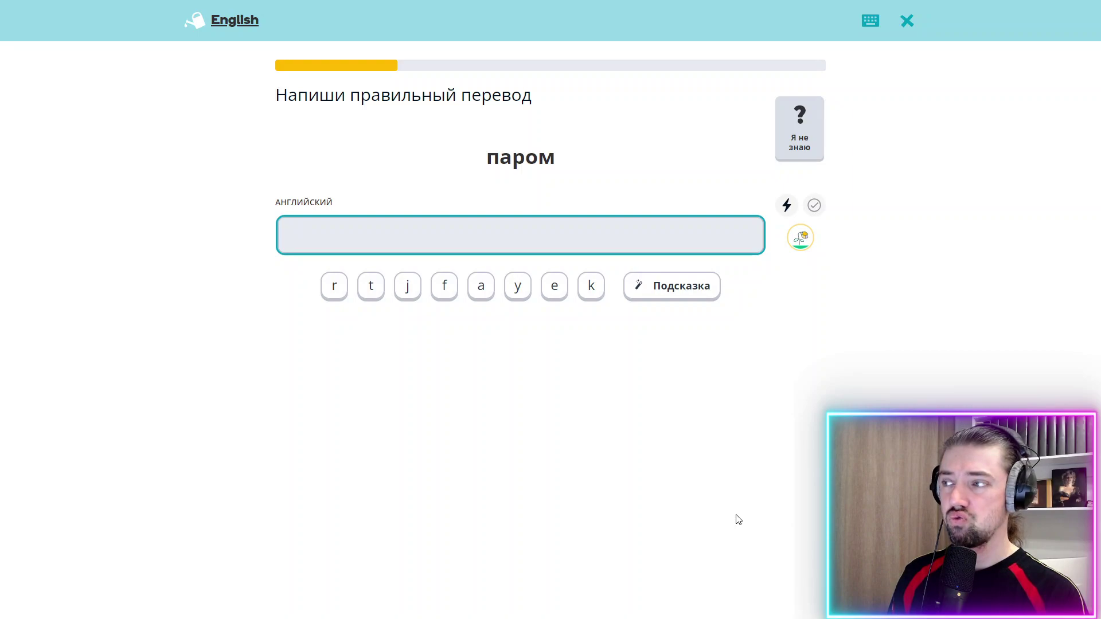
Step: Answer «паром» with "a ferry", using a hint for one letter
{"action": "type", "text": "a f"}
{"action": "left_click", "coordinate": [646, 282]}
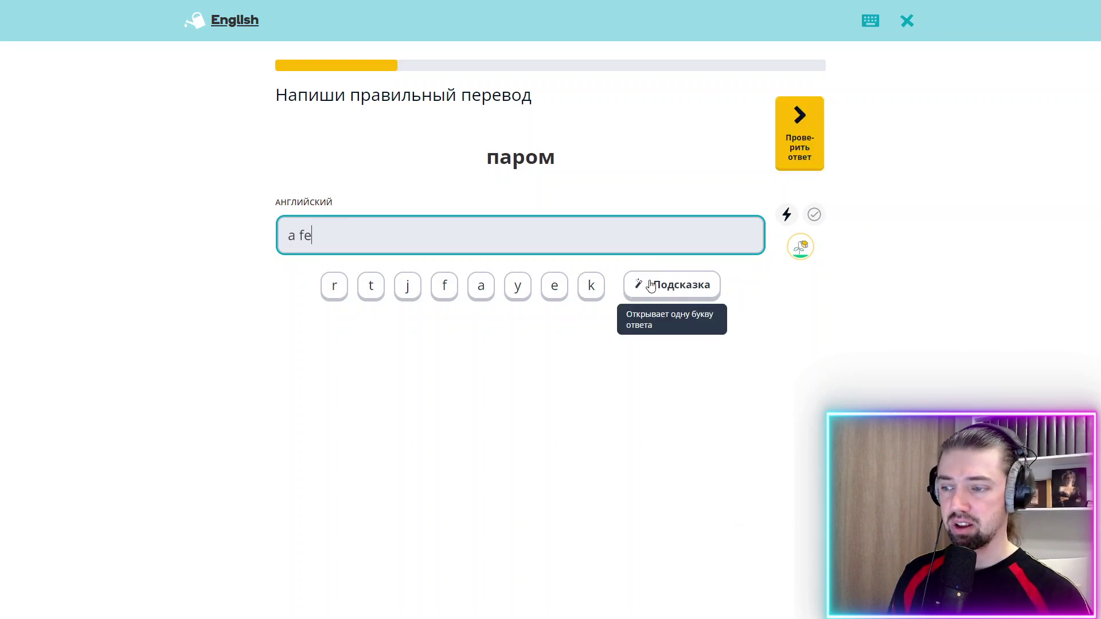
{"action": "type", "text": "er"}
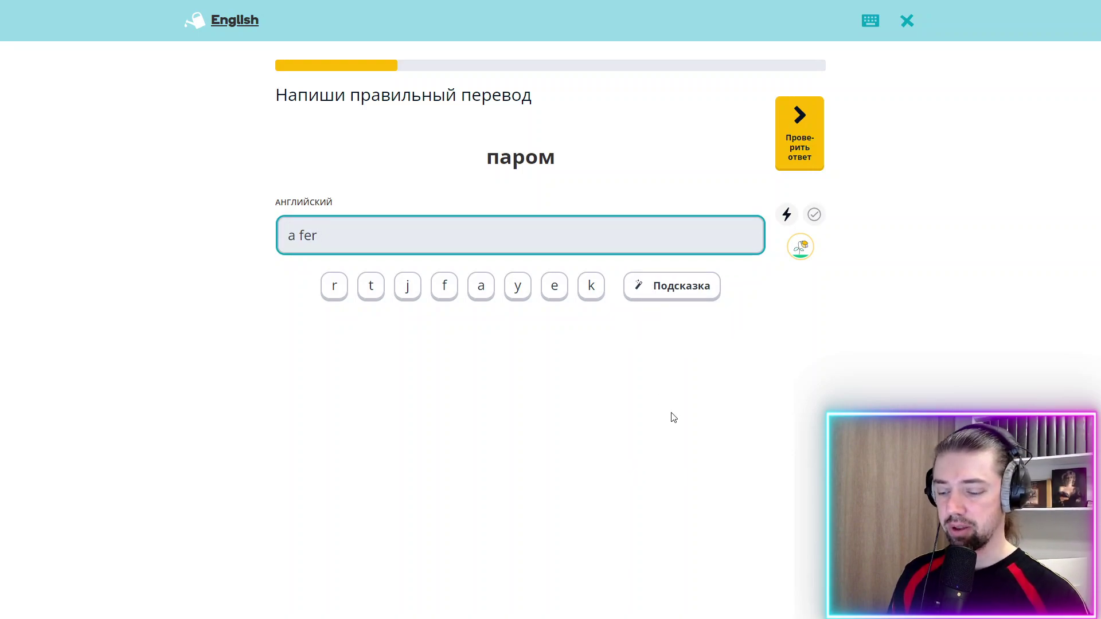
{"action": "type", "text": "ry"}
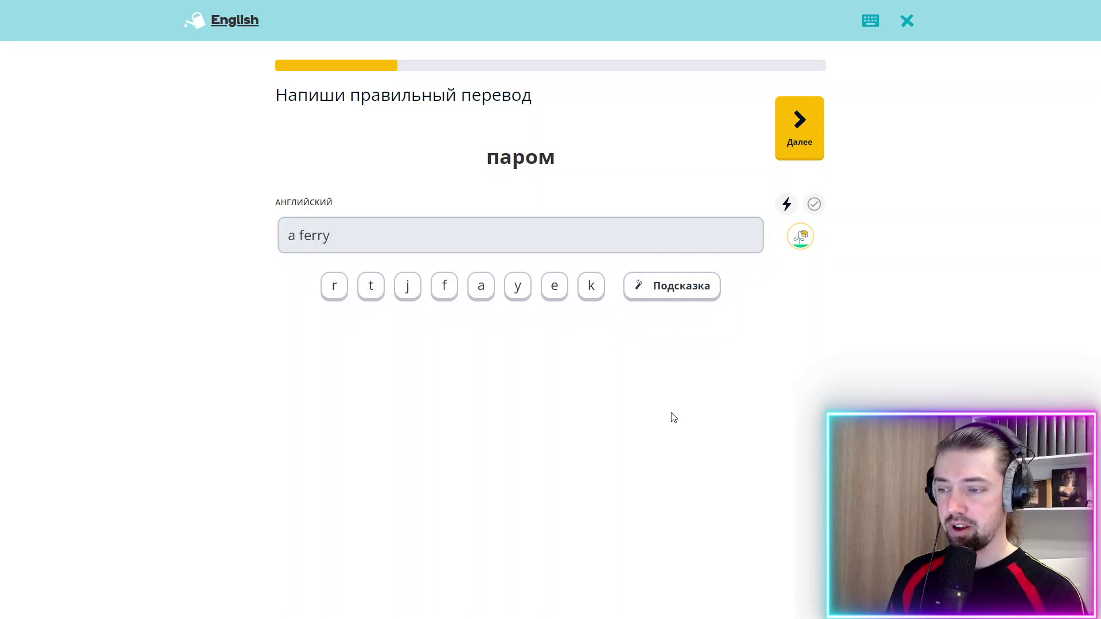
{"action": "key", "text": "Return"}
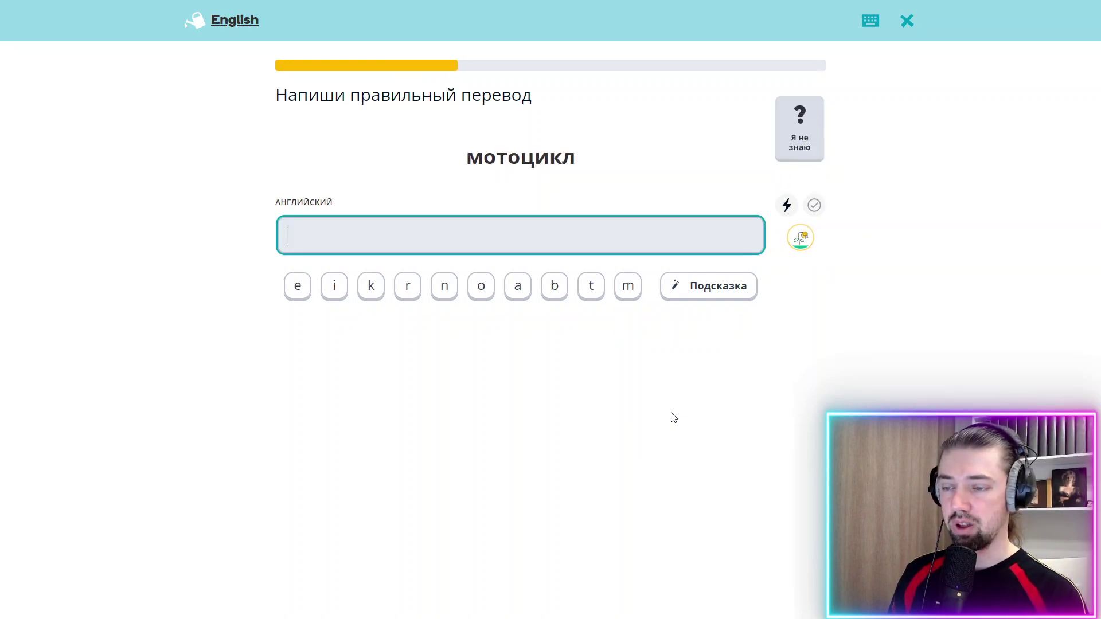
Step: Answer «мотоцикл» with "a motorbike", including the article
{"action": "type", "text": "m"}
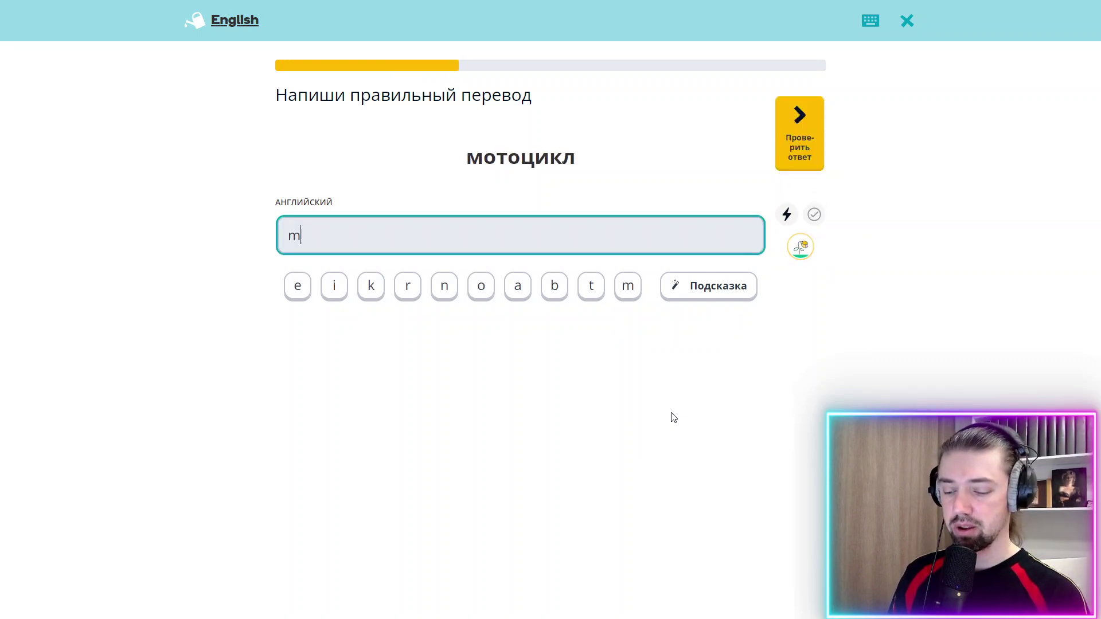
{"action": "type", "text": "otor"}
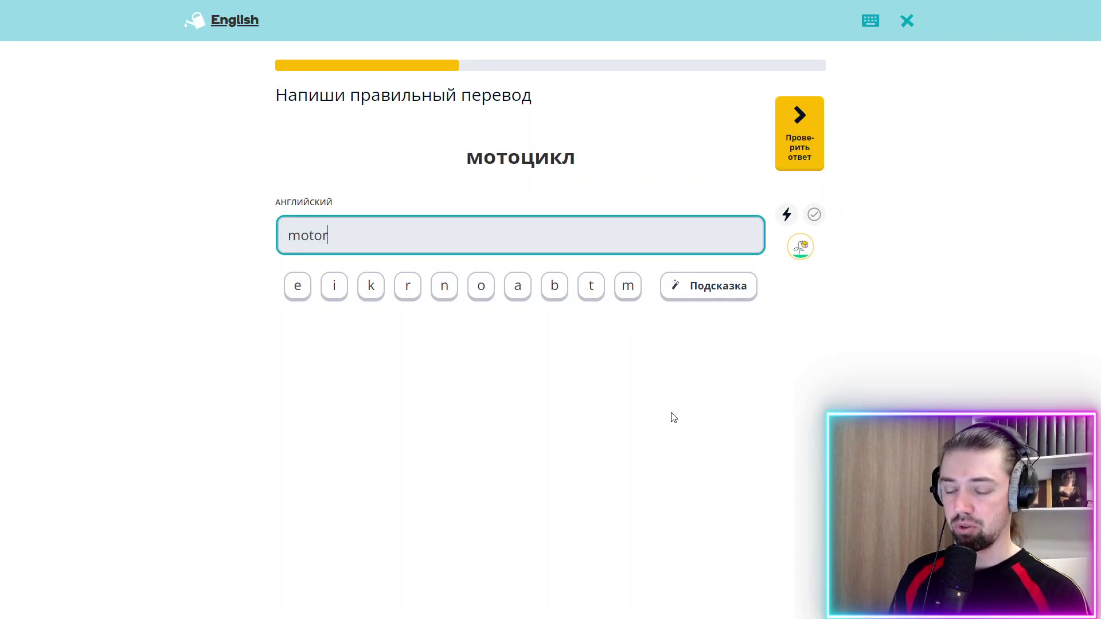
{"action": "type", "text": "bike"}
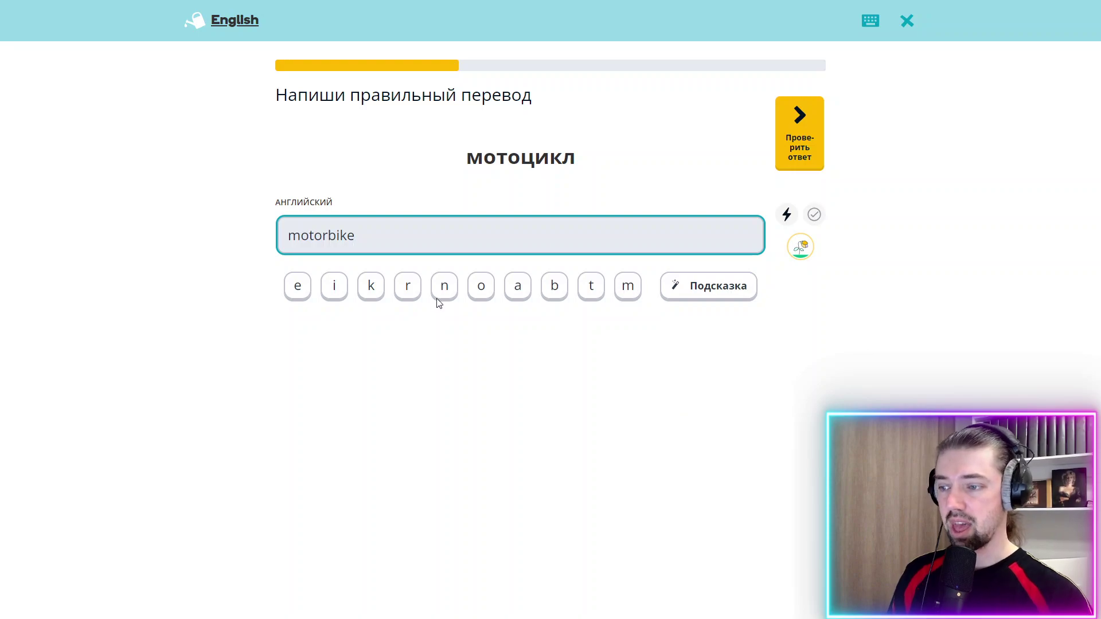
{"action": "left_click", "coordinate": [287, 238]}
{"action": "type", "text": "a"}
{"action": "key", "text": "Return"}
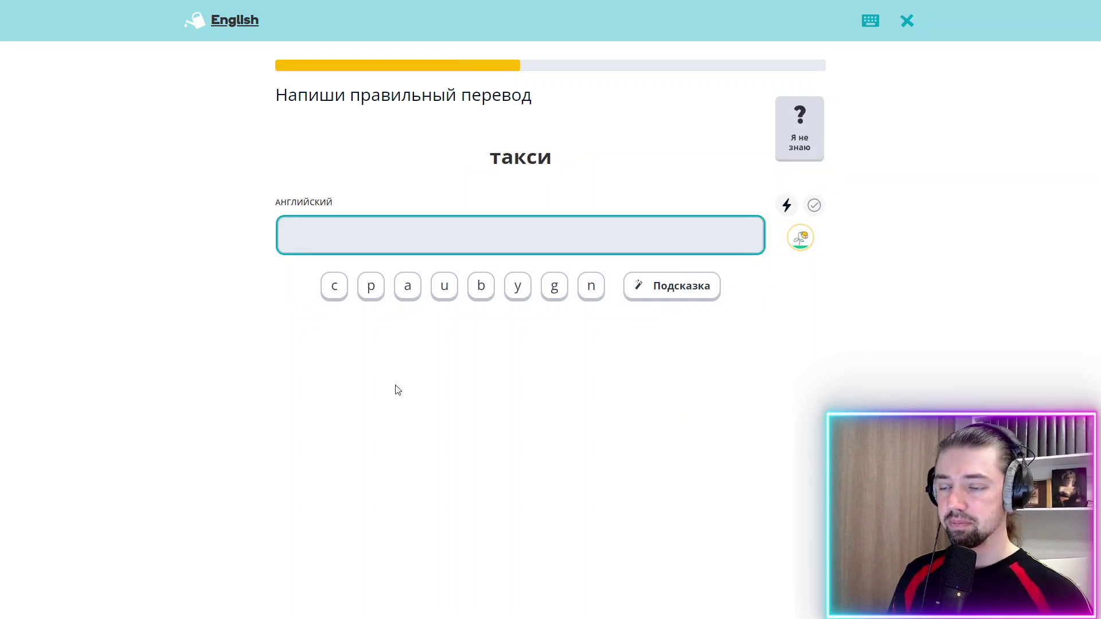
Step: Answer «такси» with "a cab" and «бабушка» with "a grandmother"
{"action": "type", "text": "a cab"}
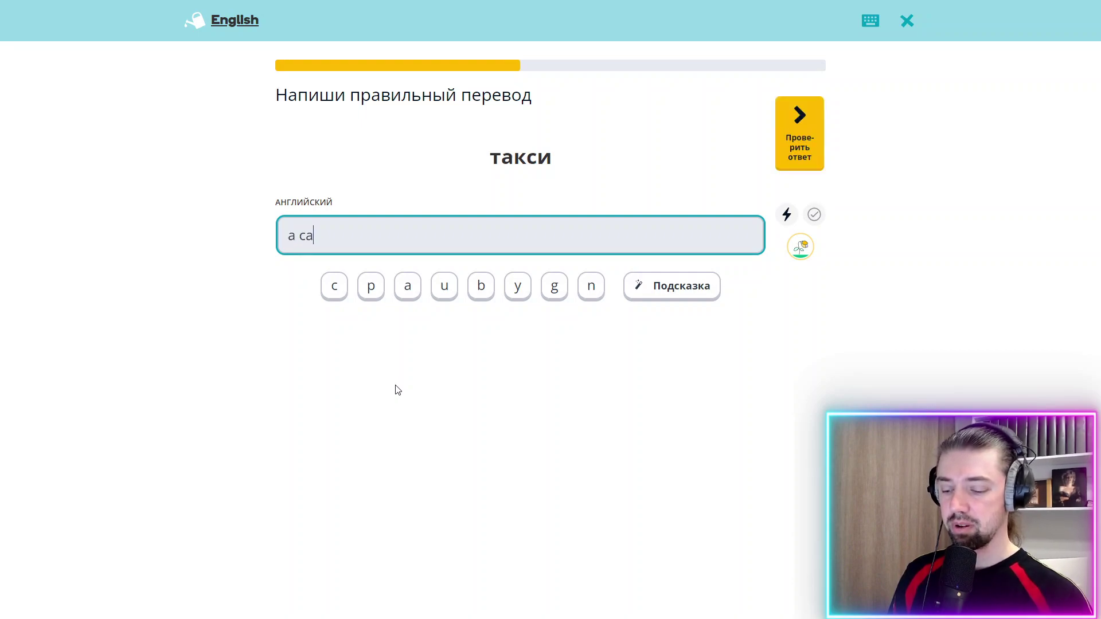
{"action": "key", "text": "Return"}
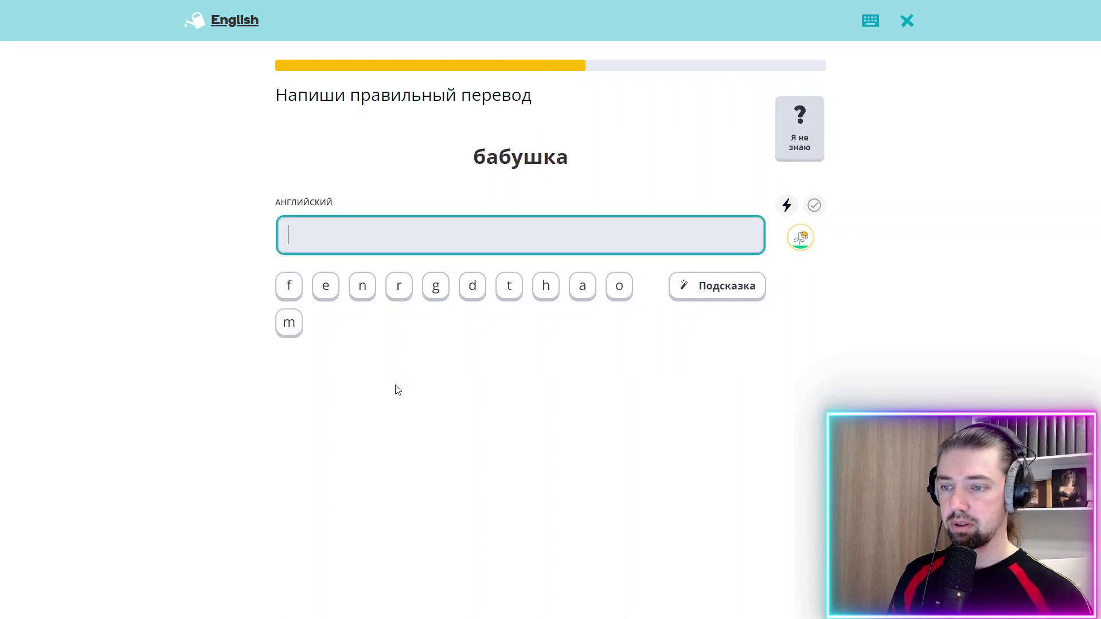
{"action": "type", "text": "a "}
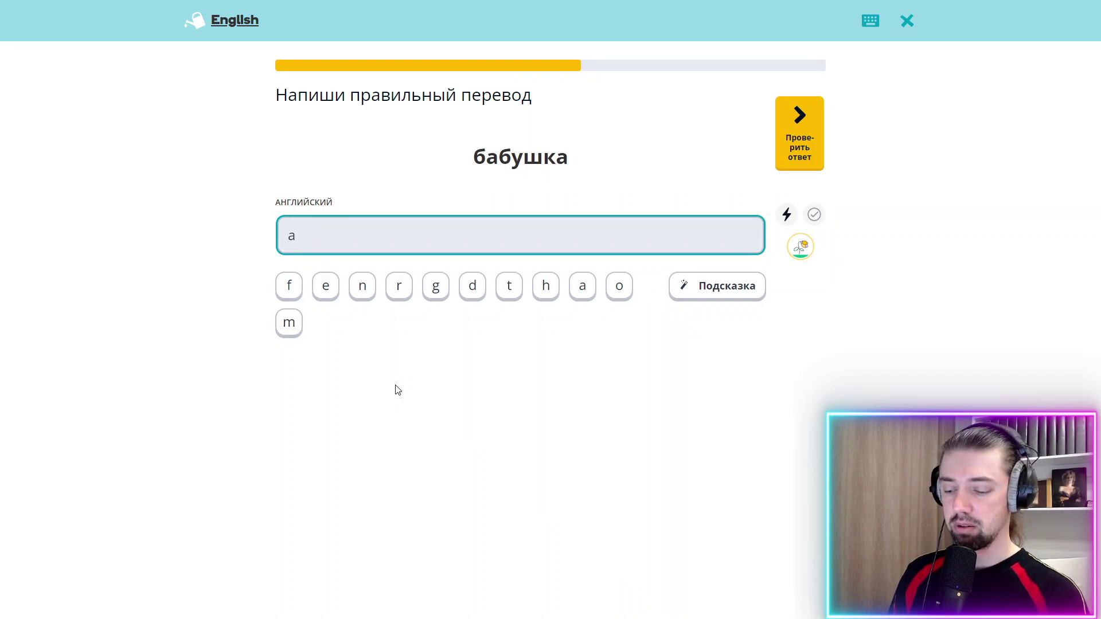
{"action": "type", "text": "gran"}
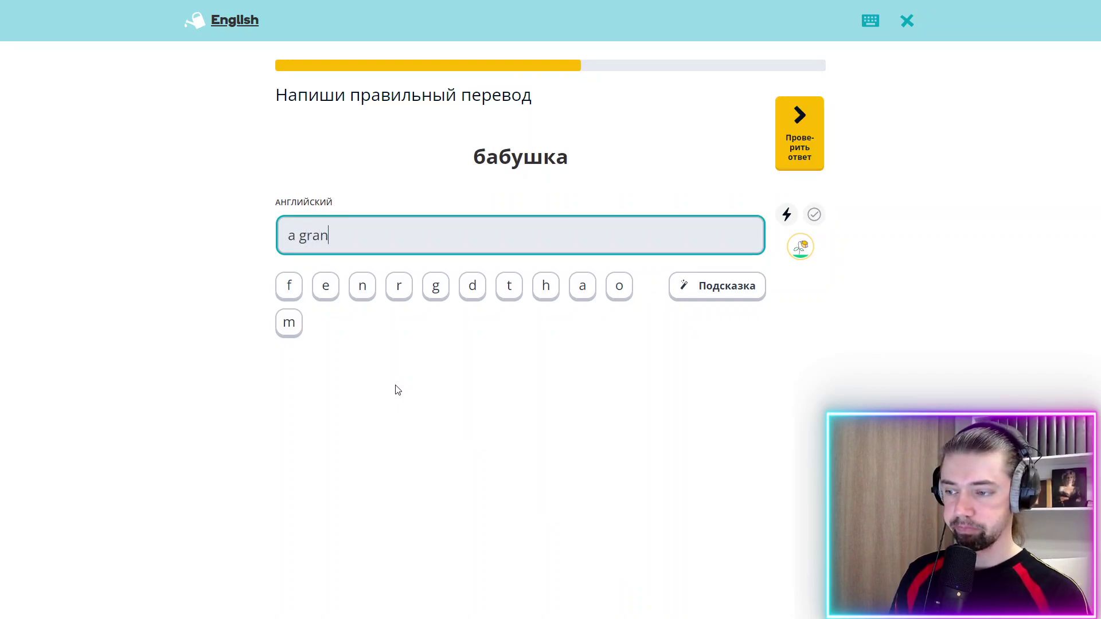
{"action": "type", "text": "dmather"}
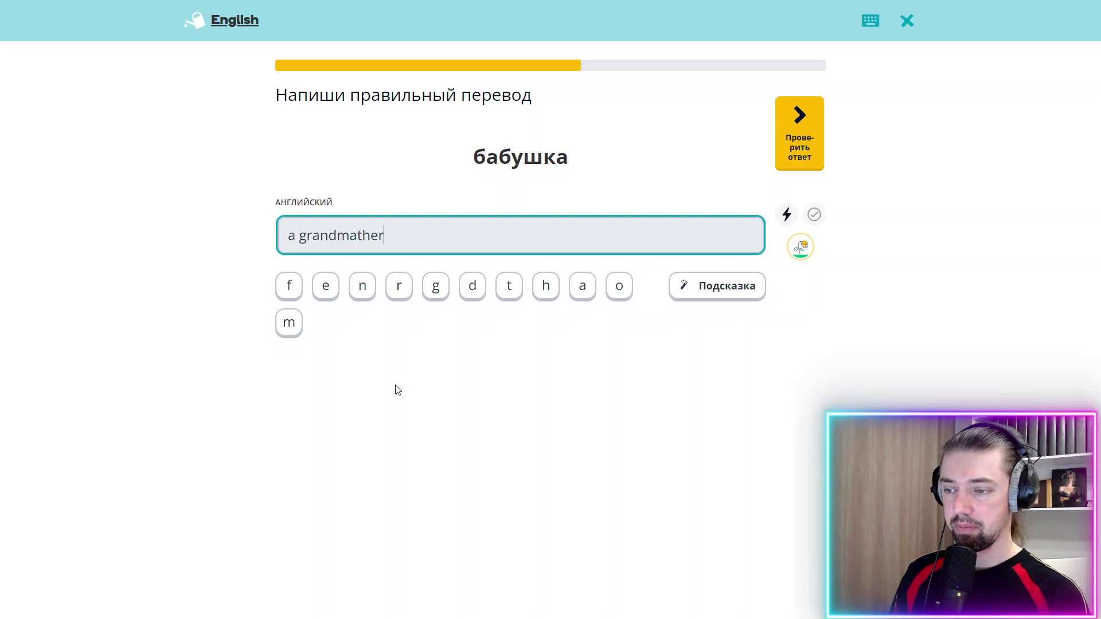
{"action": "left_click", "coordinate": [357, 237]}
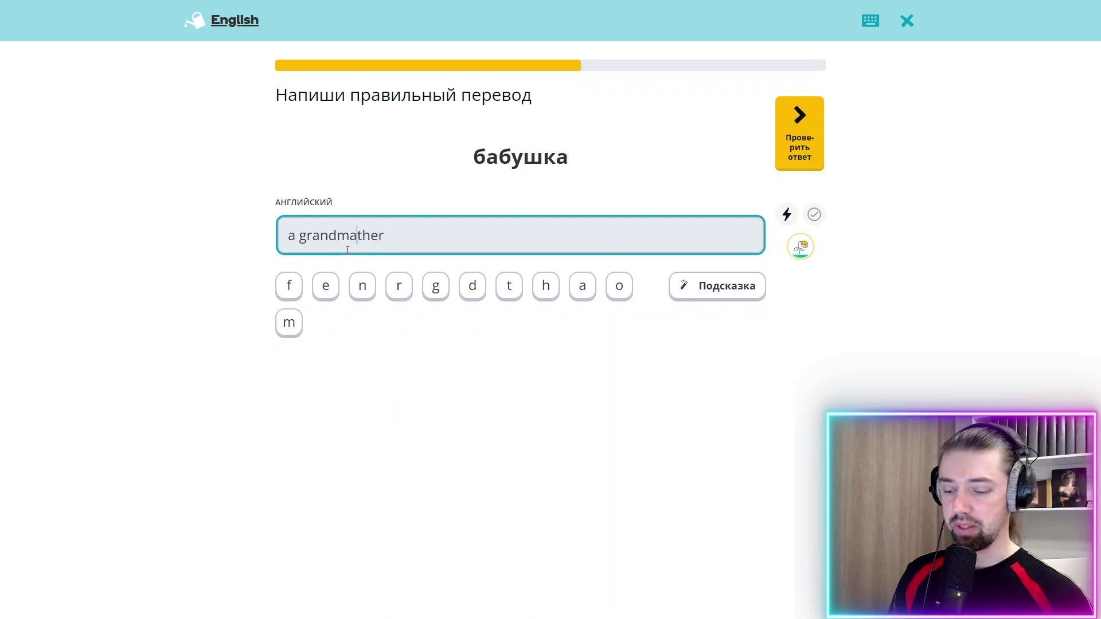
{"action": "key", "text": "BackSpace"}
{"action": "type", "text": "o"}
{"action": "key", "text": "Return"}
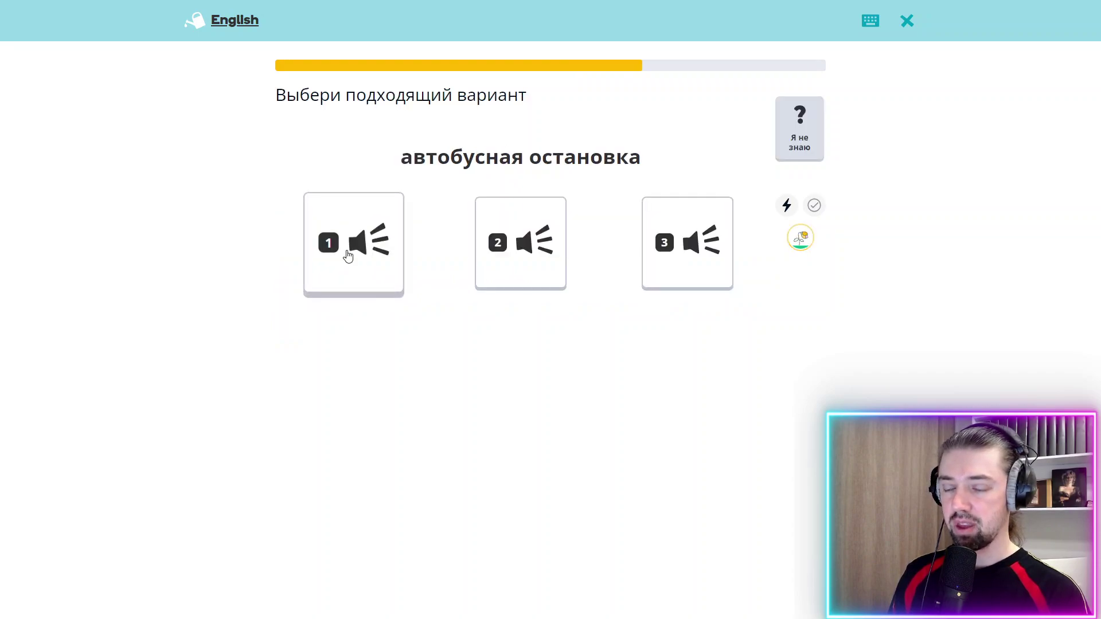
Step: Submit audio option 2 for «автобусная остановка» and choose "a train station" for «железнодорожная станция»
{"action": "left_click", "coordinate": [494, 246]}
{"action": "left_click", "coordinate": [790, 140]}
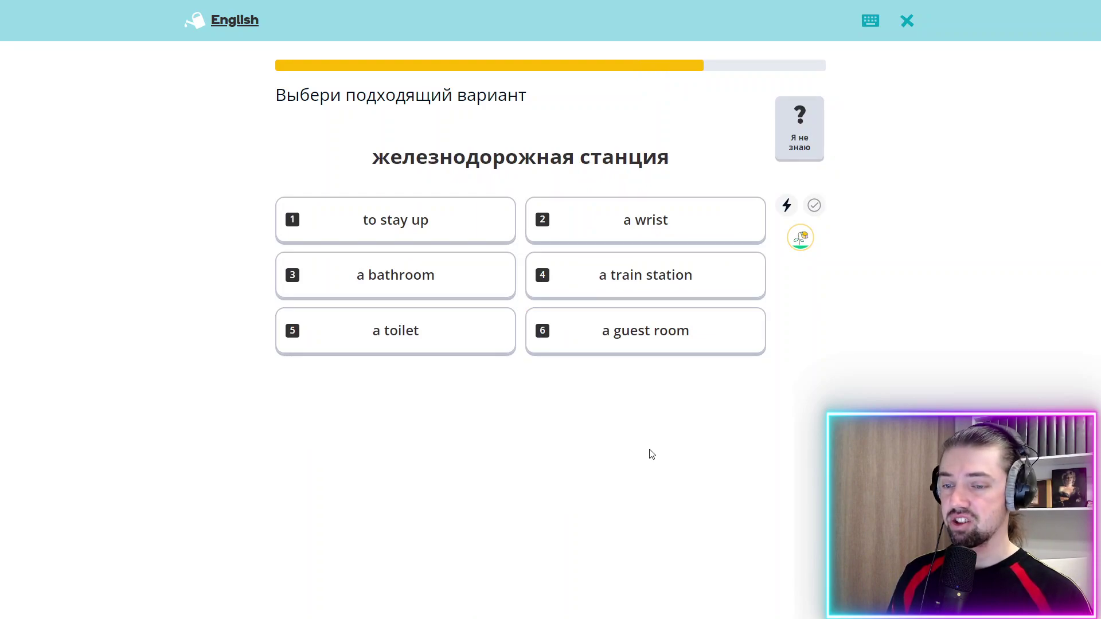
{"action": "left_click", "coordinate": [662, 296]}
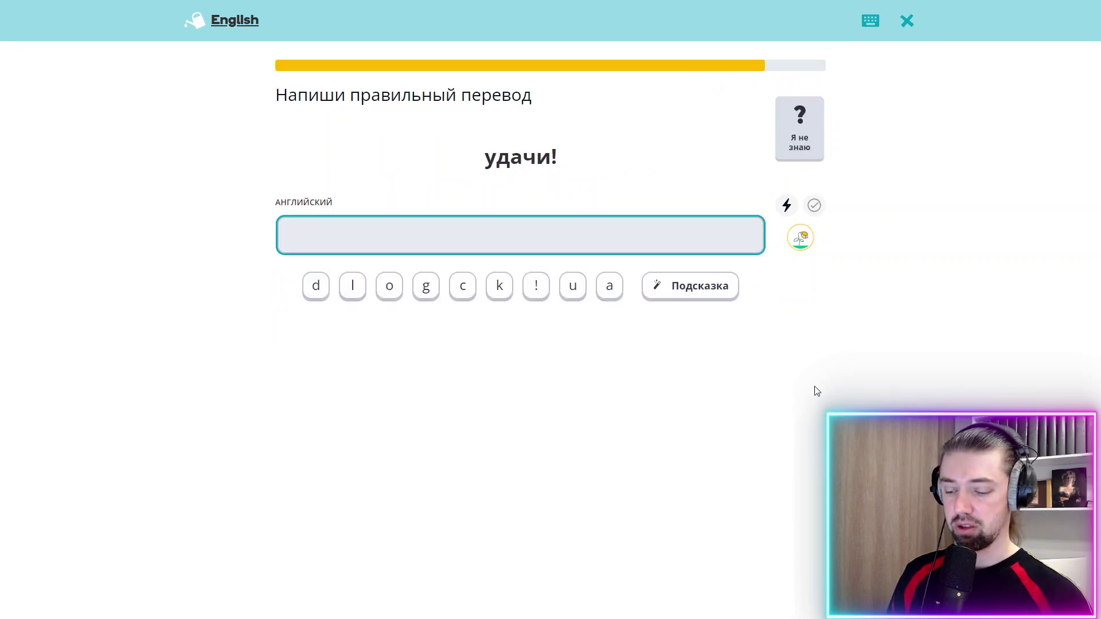
Step: Answer «удачи!» with "good luck!" and finish the review session, declining the Memrise Pro subscription offer
{"action": "type", "text": "good "}
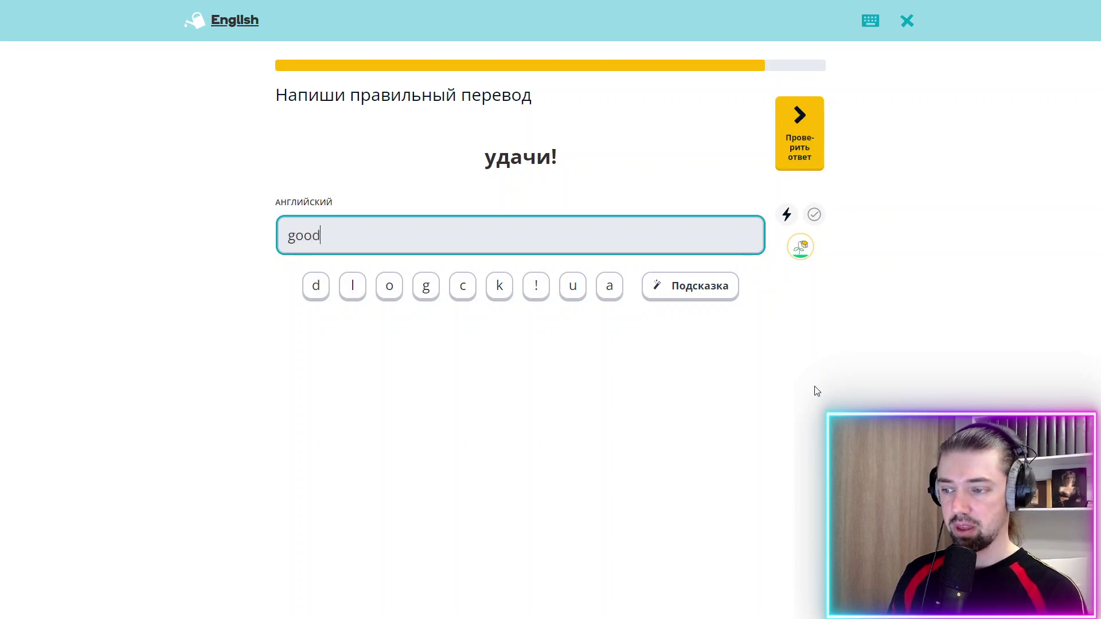
{"action": "type", "text": "luck!"}
{"action": "key", "text": "Return"}
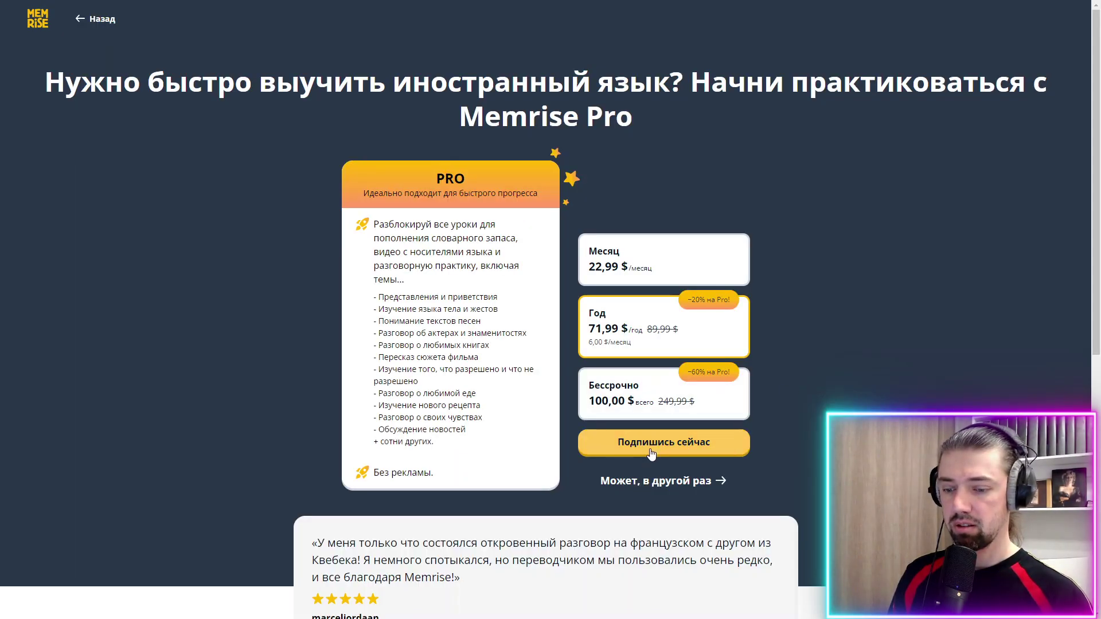
{"action": "left_click", "coordinate": [644, 481]}
{"action": "left_click", "coordinate": [552, 279]}
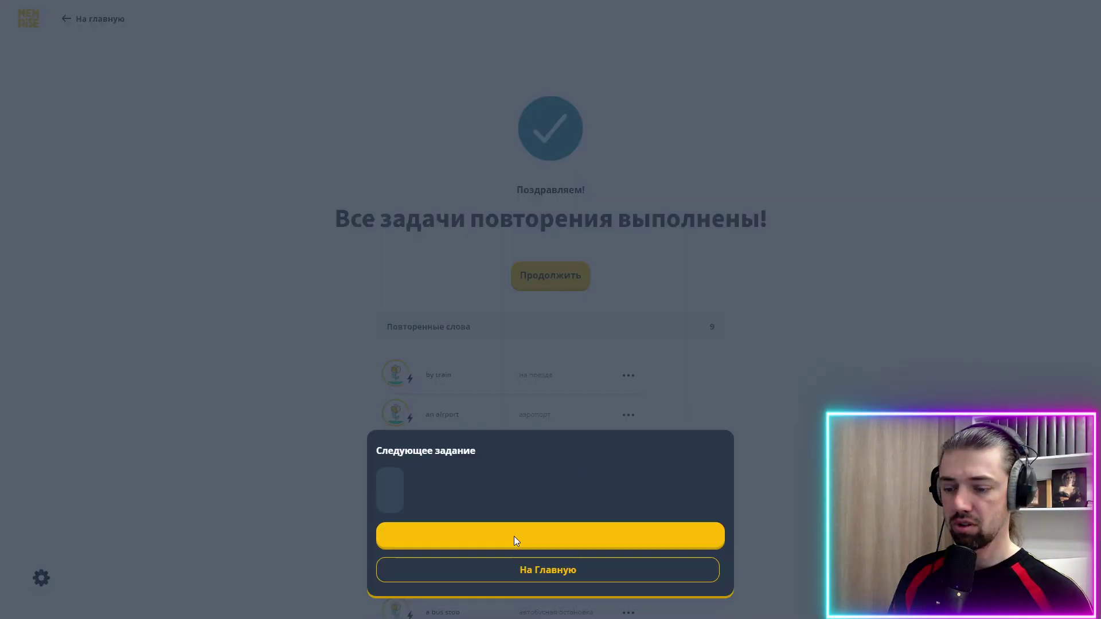
Step: Return to the home page and open the «Повторение» view of the scenarios
{"action": "left_click", "coordinate": [541, 567]}
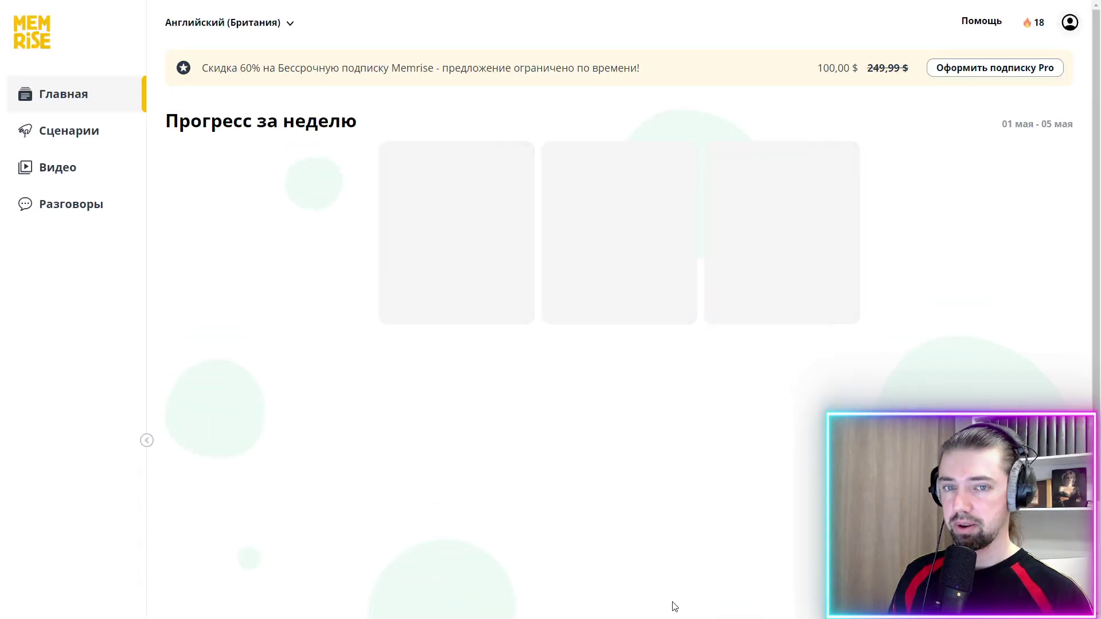
{"action": "left_click", "coordinate": [89, 129]}
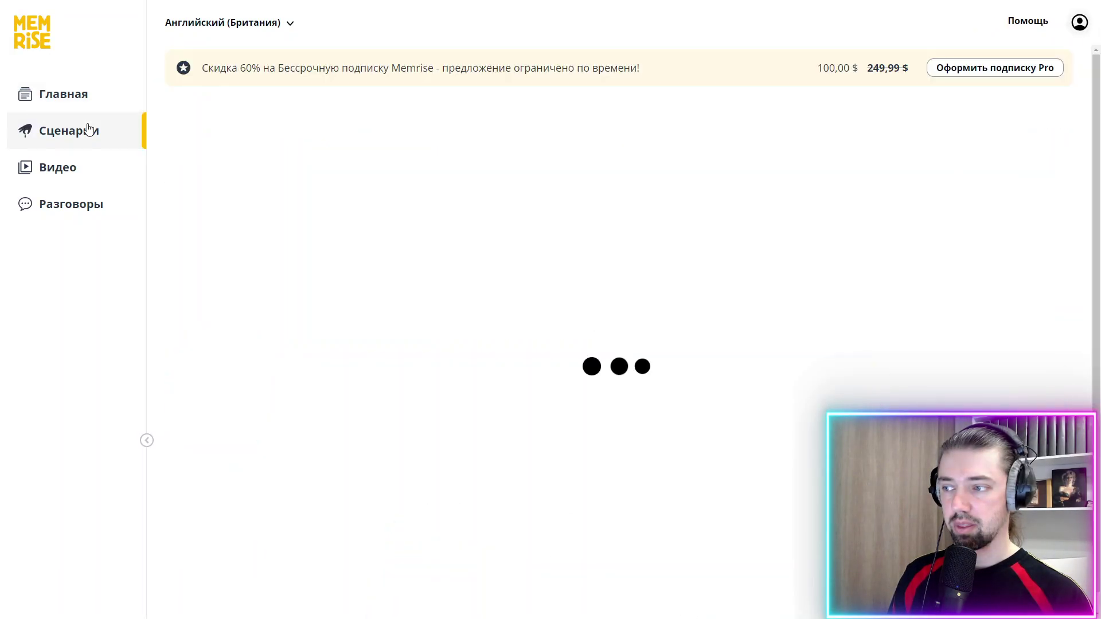
{"action": "left_click", "coordinate": [352, 111]}
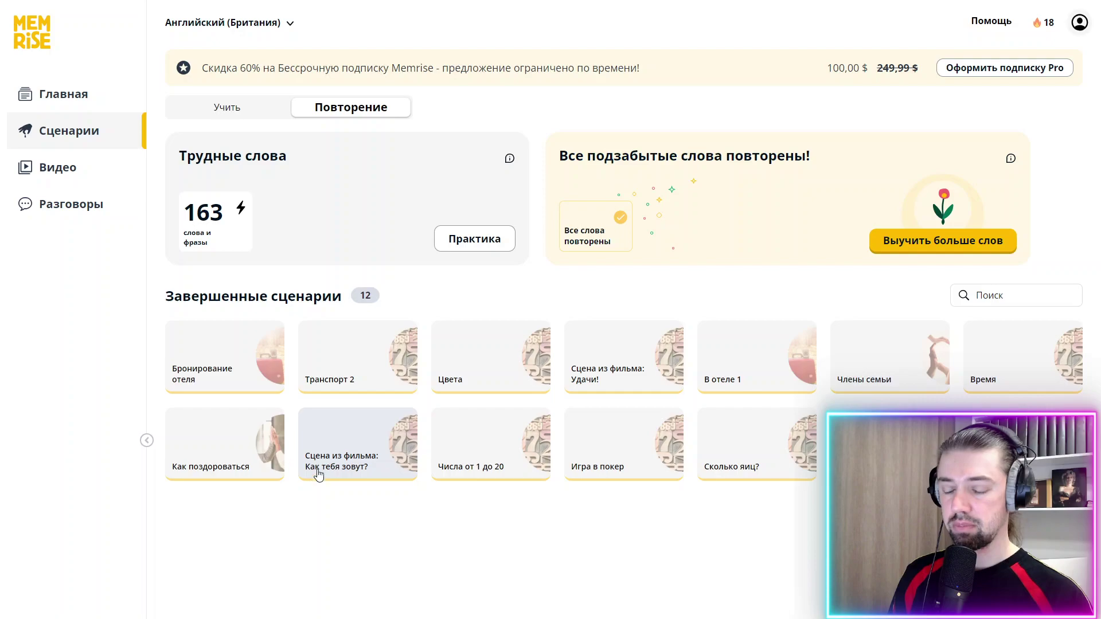
Step: Look through the word list of the completed scenario «Транспорт 2» and start its practice
{"action": "left_click", "coordinate": [364, 385]}
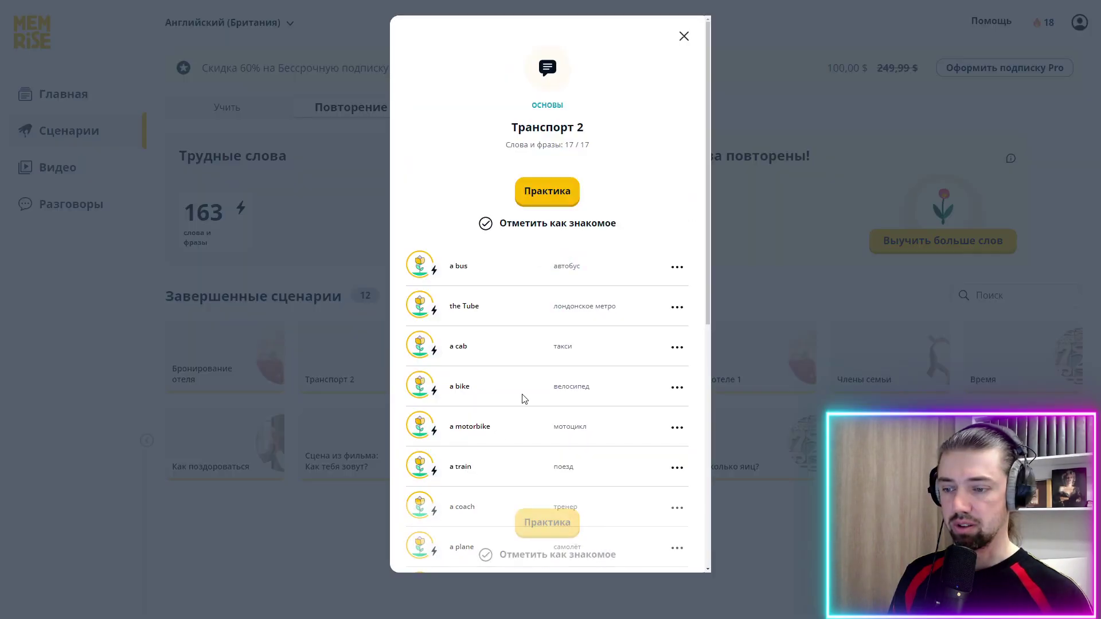
{"action": "scroll", "coordinate": [519, 401], "scroll_direction": "down", "scroll_amount": 5}
{"action": "scroll", "coordinate": [524, 398], "scroll_direction": "down", "scroll_amount": 2}
{"action": "scroll", "coordinate": [523, 398], "scroll_direction": "up", "scroll_amount": 10}
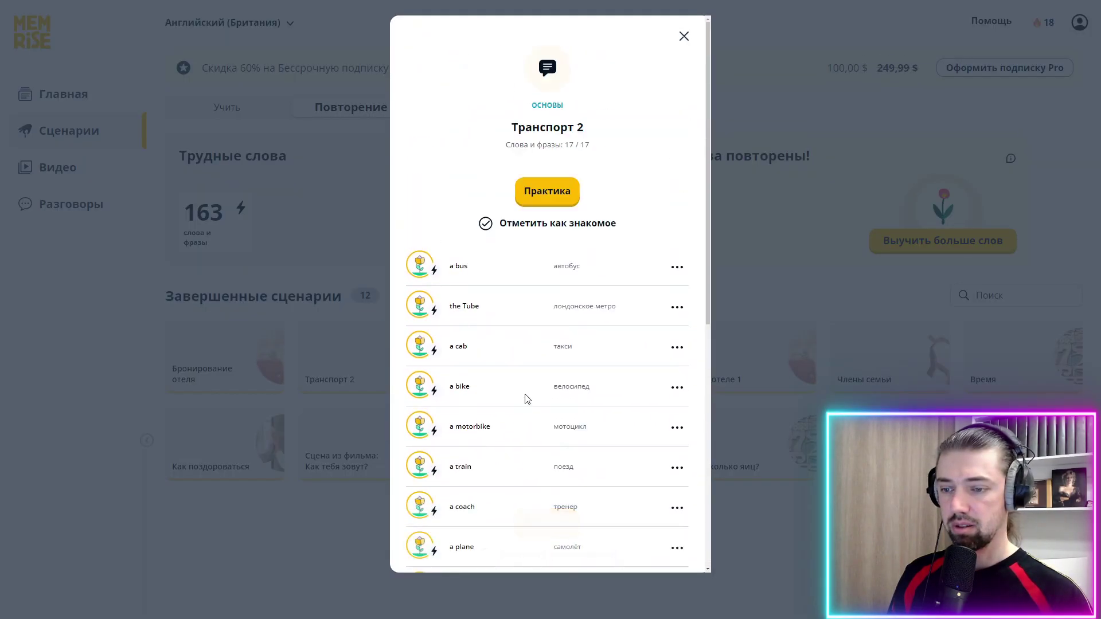
{"action": "left_click", "coordinate": [532, 192]}
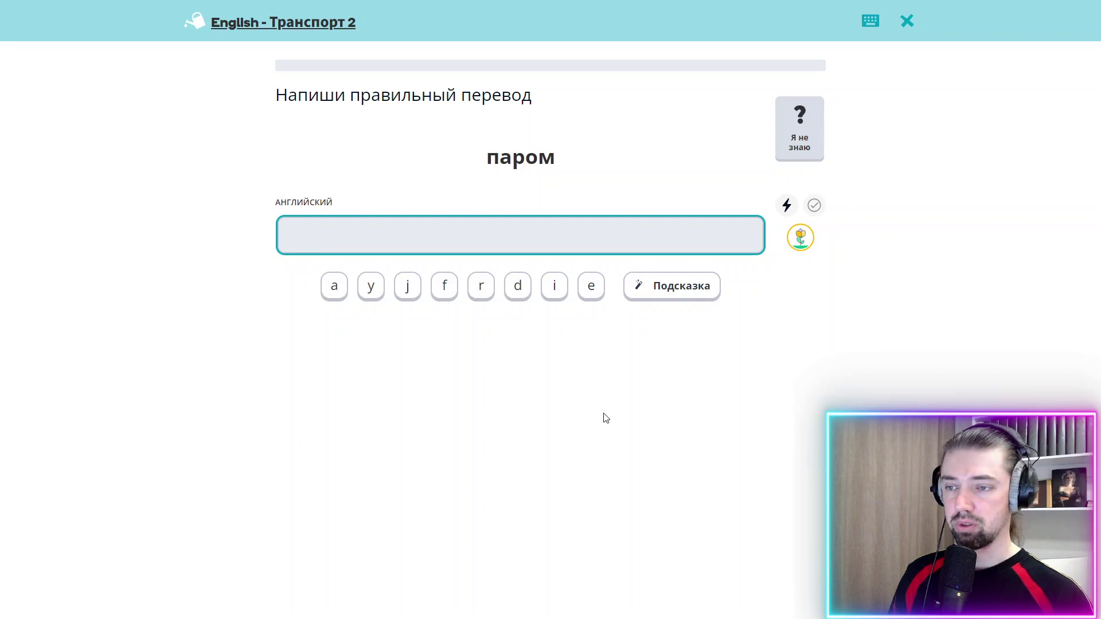
Step: Answer «паром» with "a ferry"
{"action": "type", "text": "a fe"}
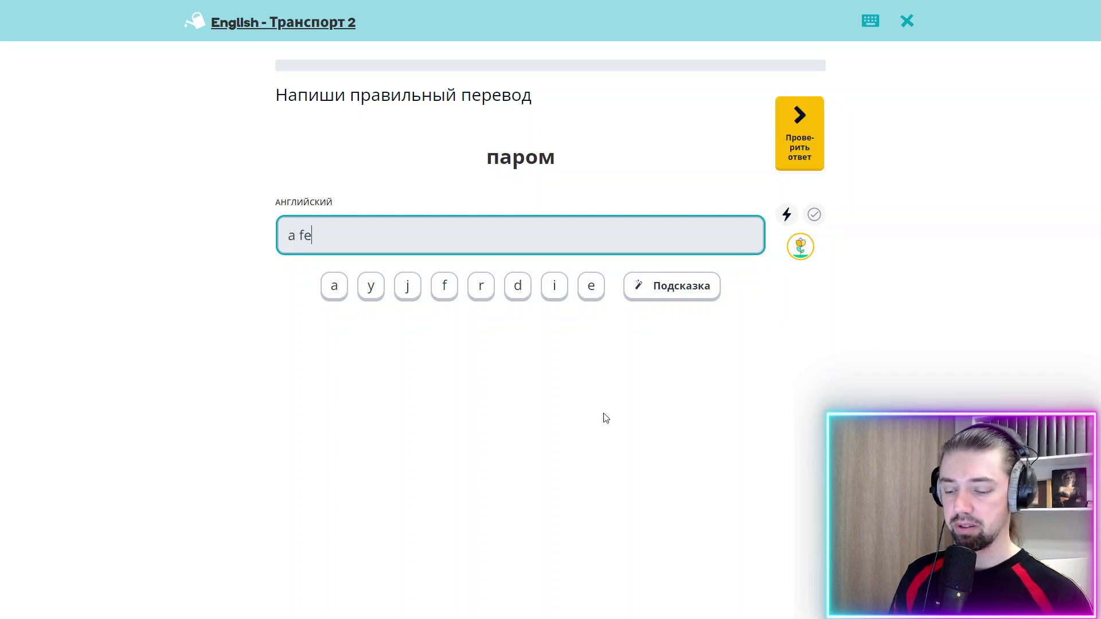
{"action": "type", "text": "rry"}
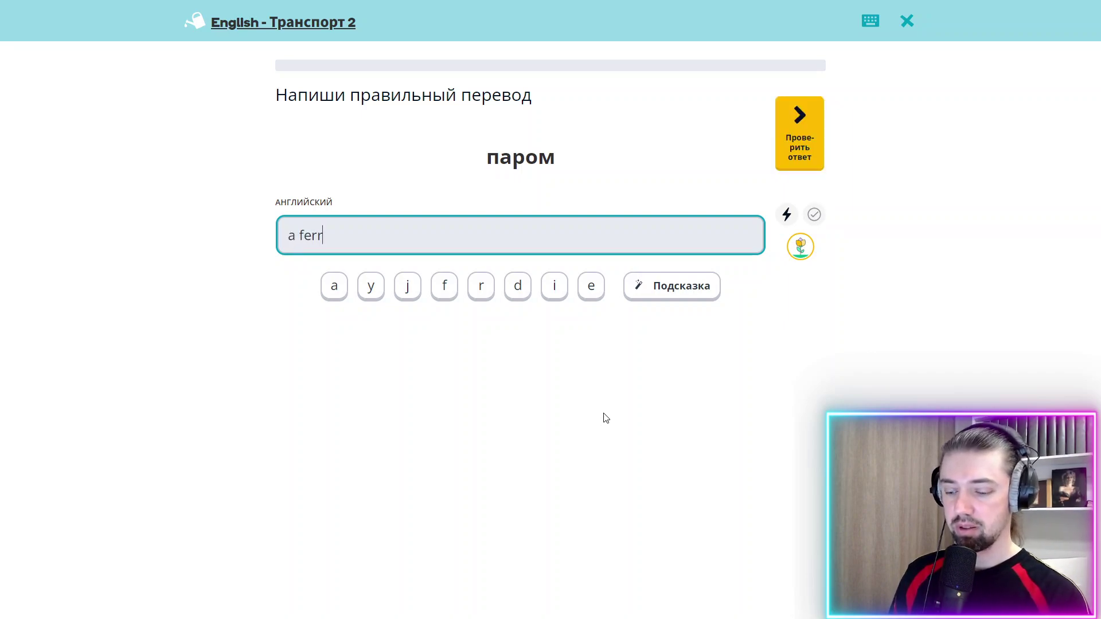
{"action": "key", "text": "Return"}
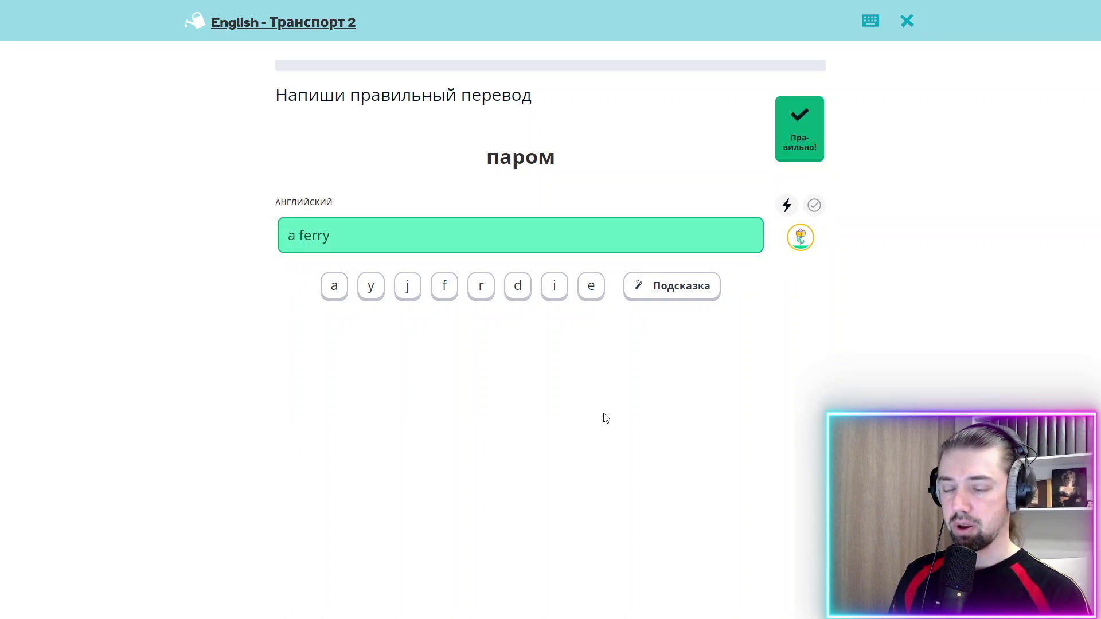
Step: Answer «такси» with "a cab" and «поезд» with "a train"
{"action": "type", "text": "a cu"}
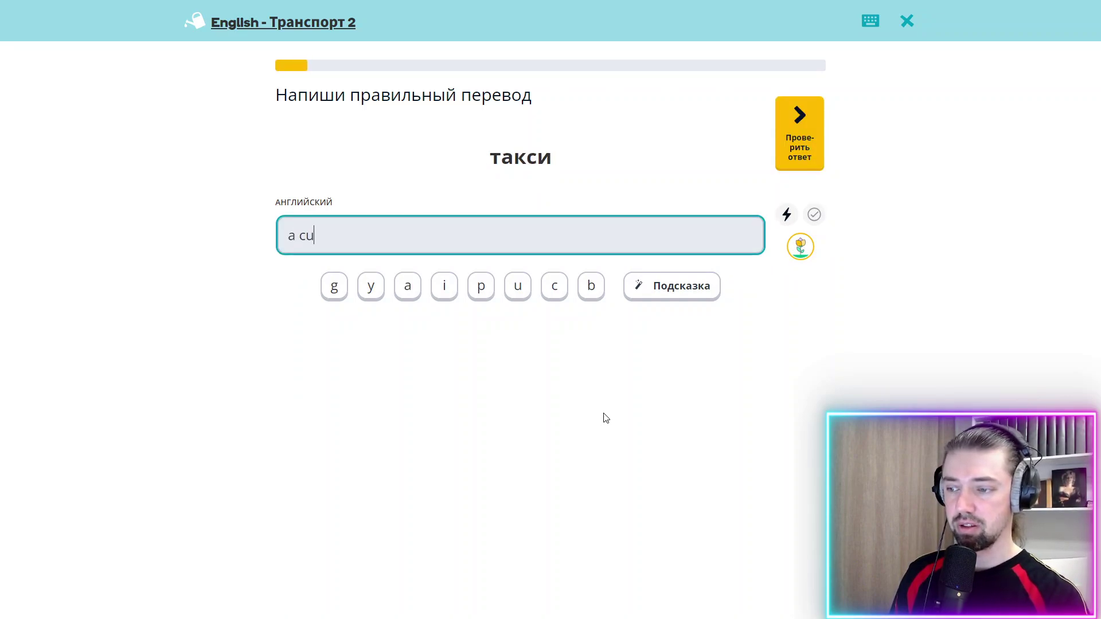
{"action": "key", "text": "BackSpace"}
{"action": "type", "text": "a"}
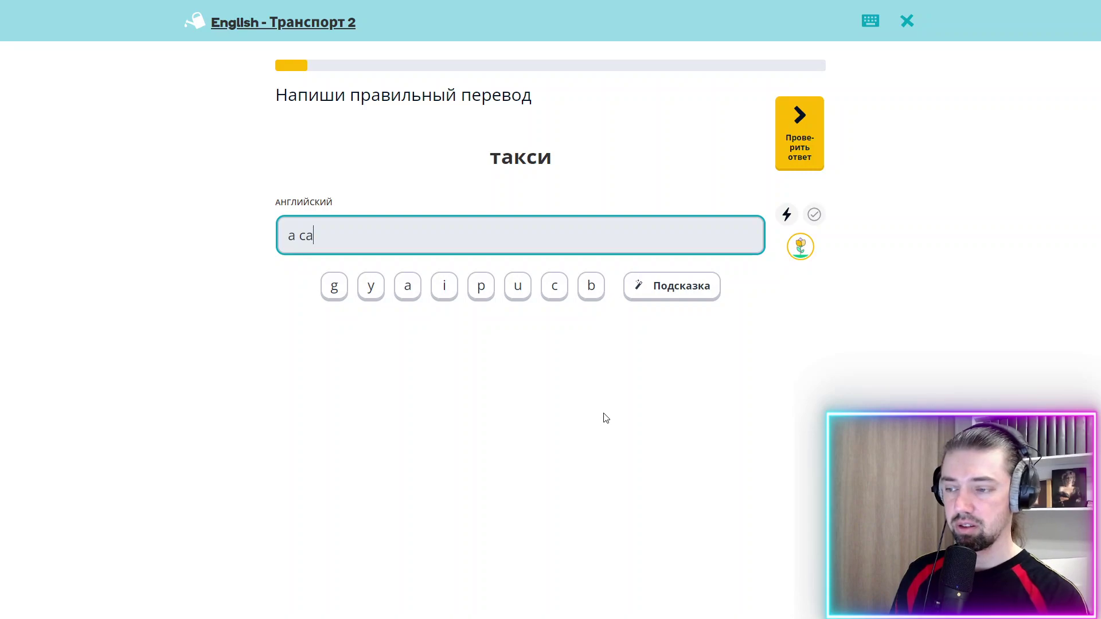
{"action": "type", "text": "b"}
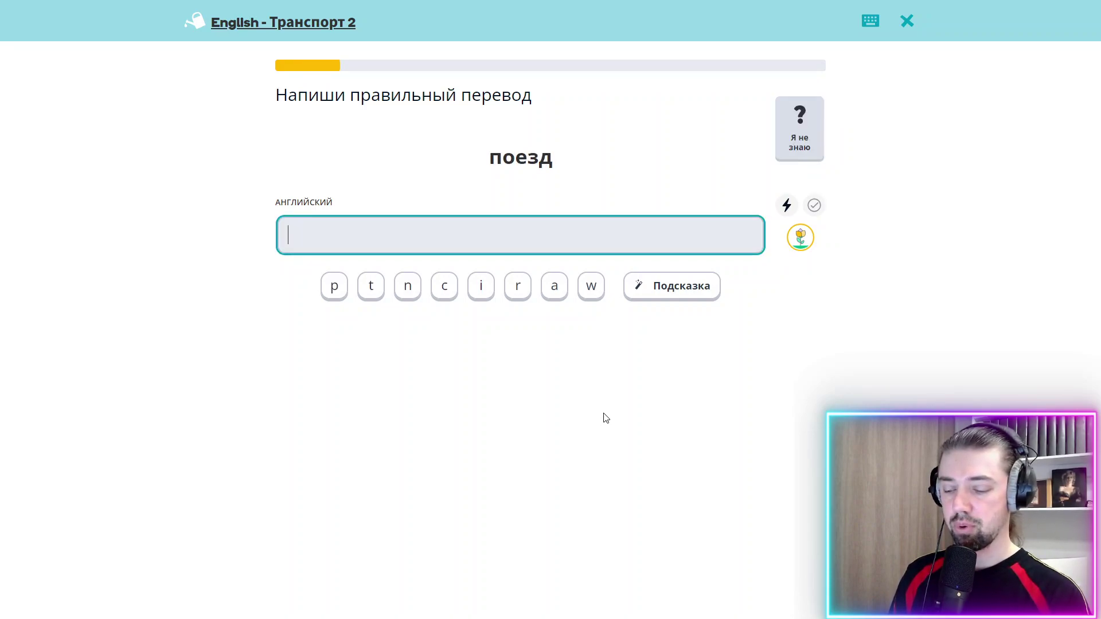
{"action": "type", "text": "a trai"}
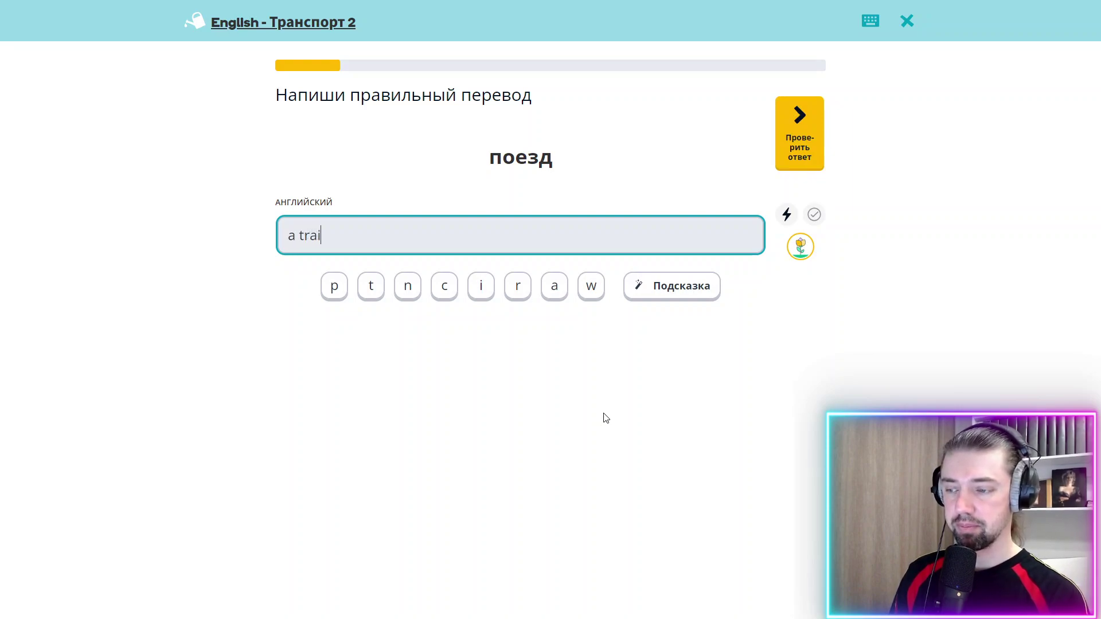
{"action": "type", "text": "n"}
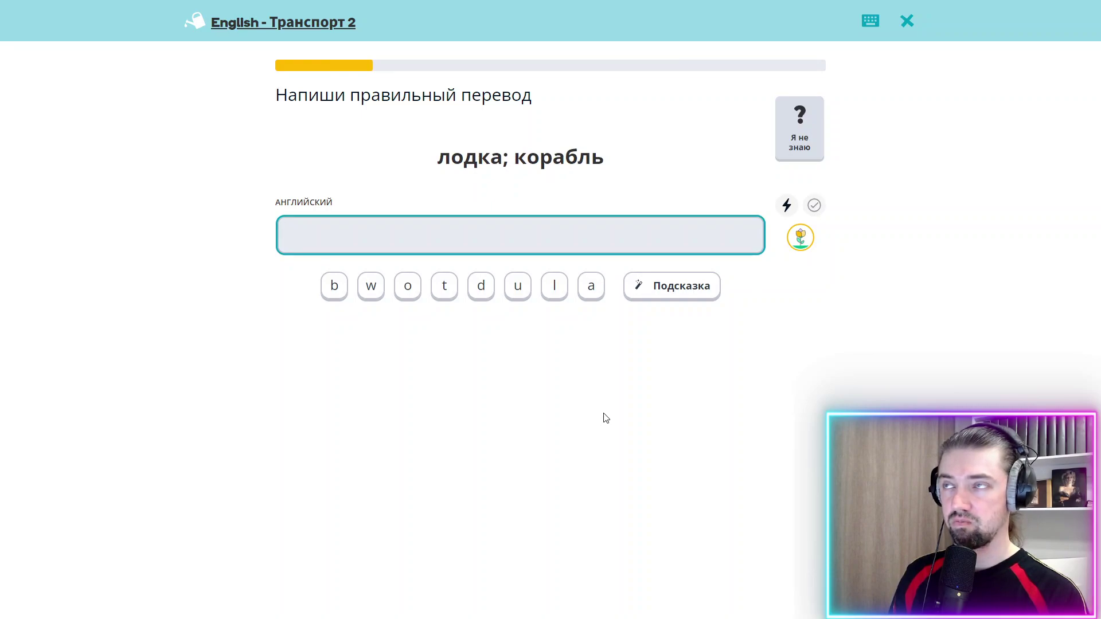
Step: Answer «лодка; корабль» with "a boat", using a one-letter hint
{"action": "type", "text": "a"}
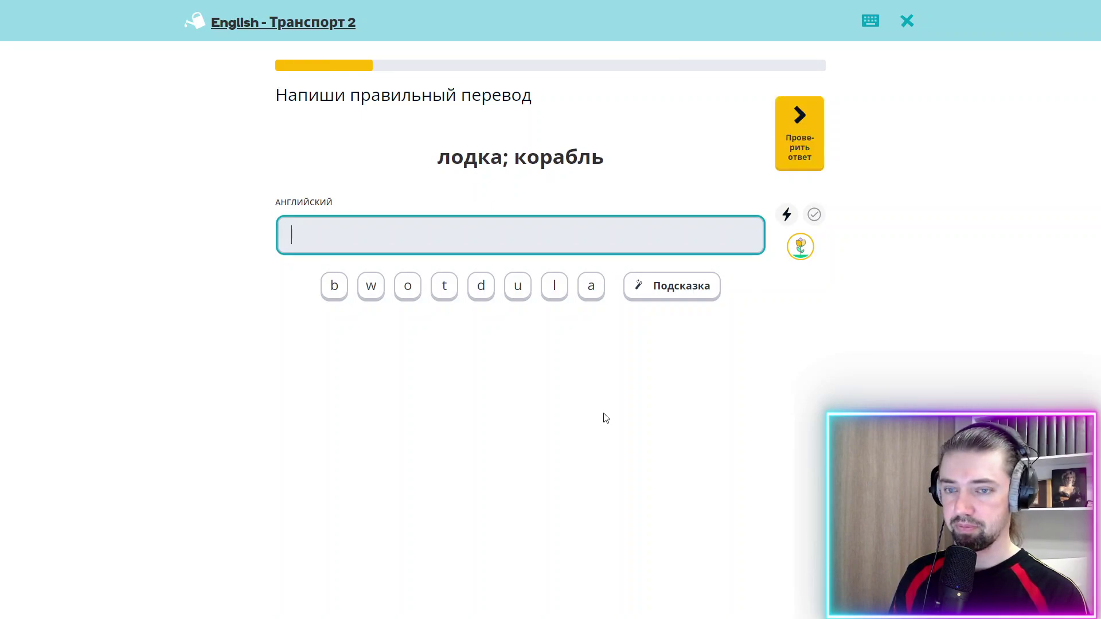
{"action": "type", "text": " bout"}
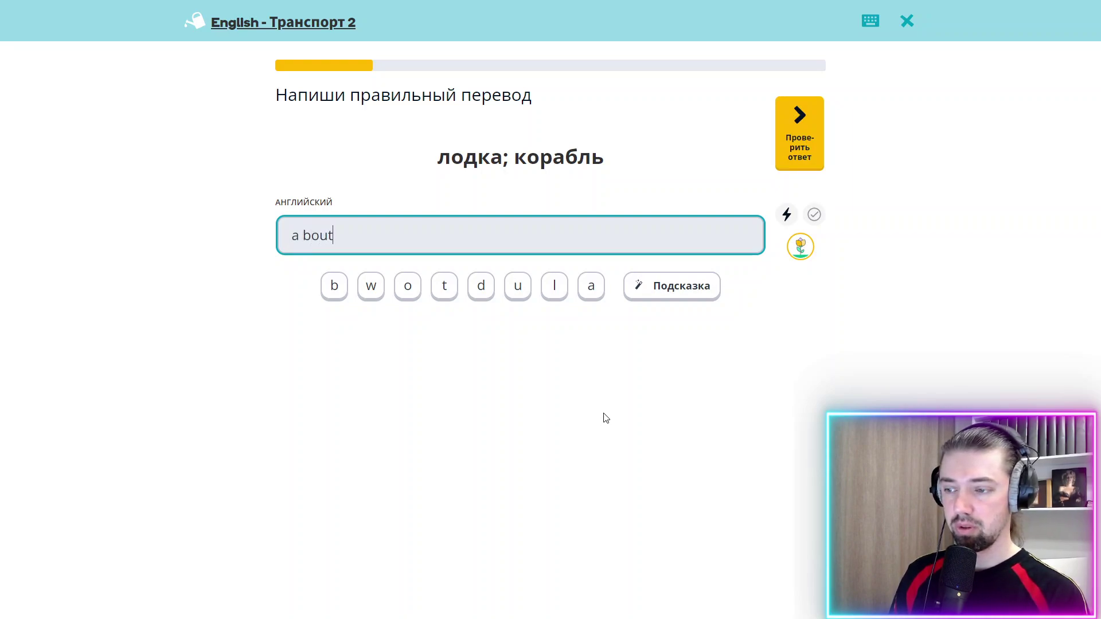
{"action": "key", "text": "BackSpace"}
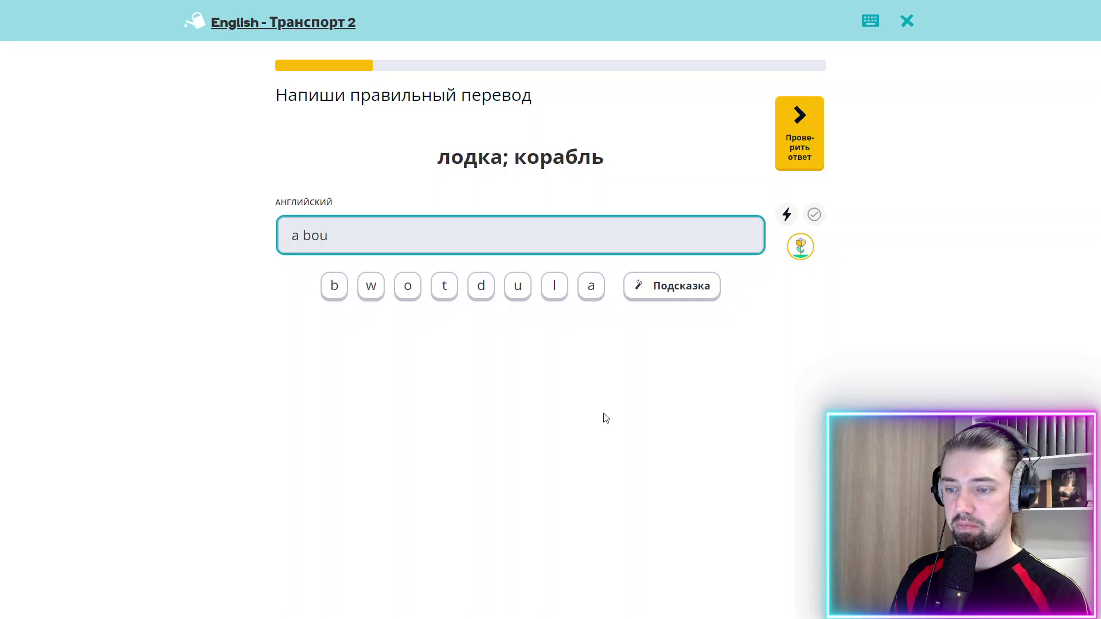
{"action": "key", "text": "BackSpace"}
{"action": "type", "text": "at"}
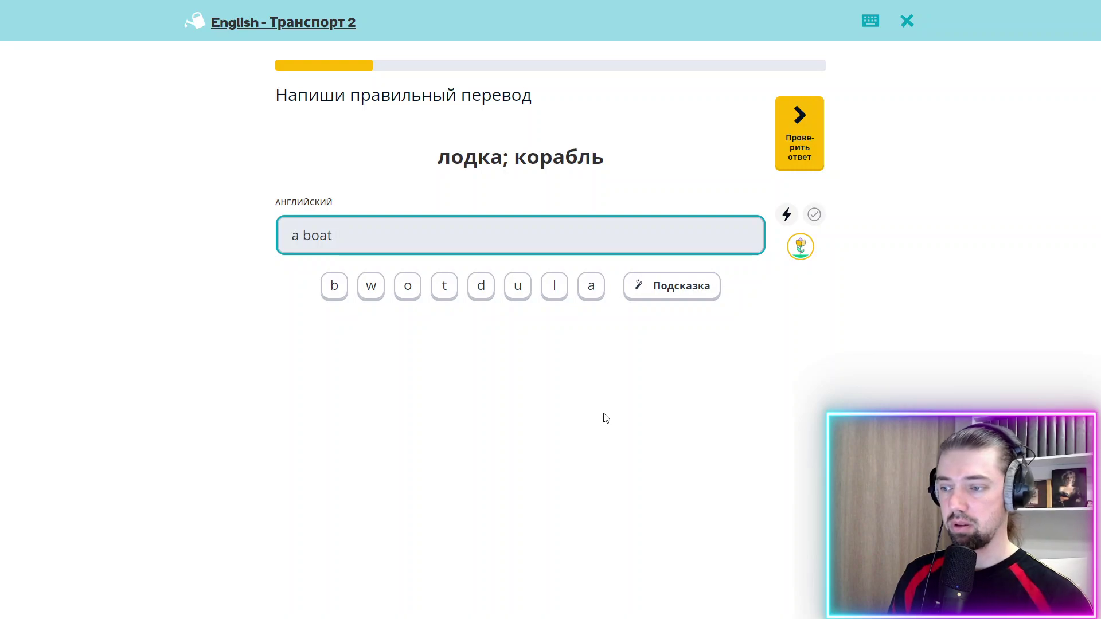
{"action": "left_click", "coordinate": [654, 287]}
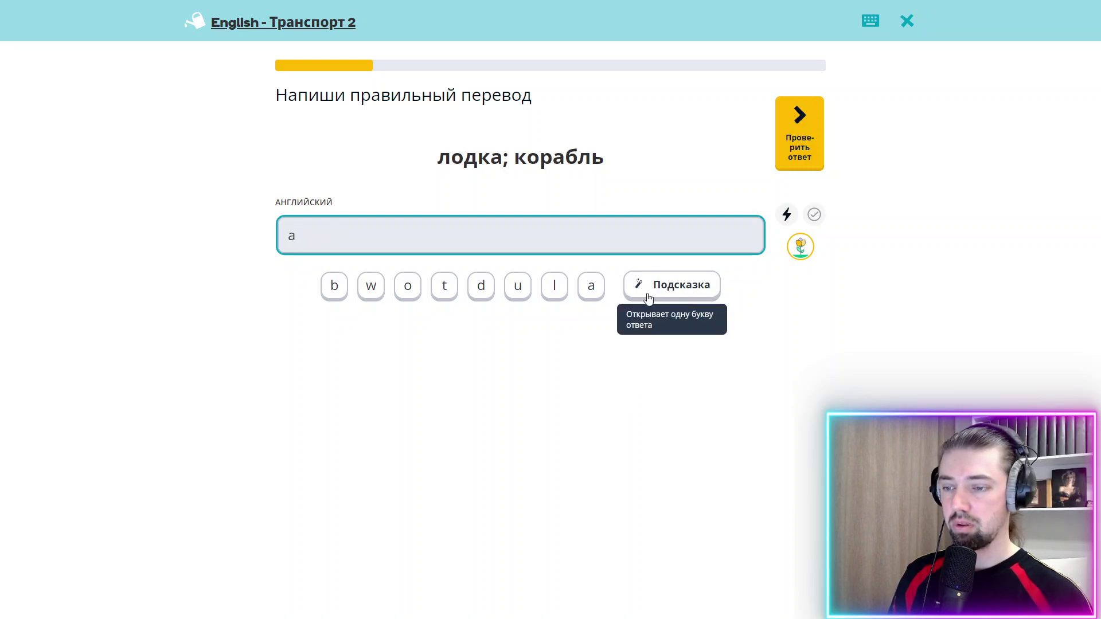
{"action": "type", "text": "b"}
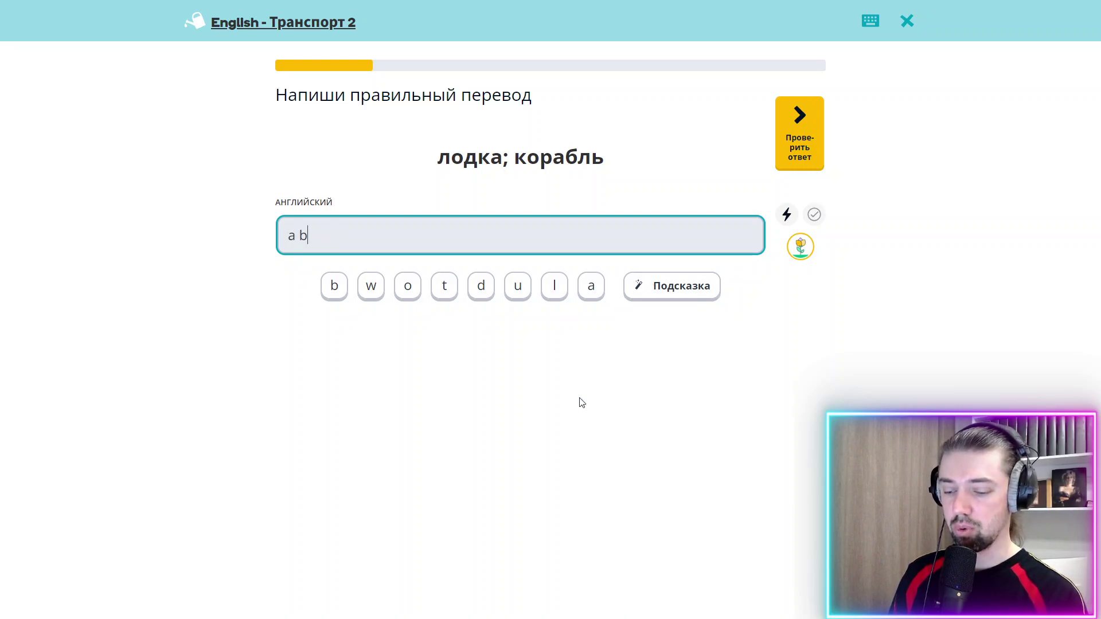
{"action": "type", "text": "out"}
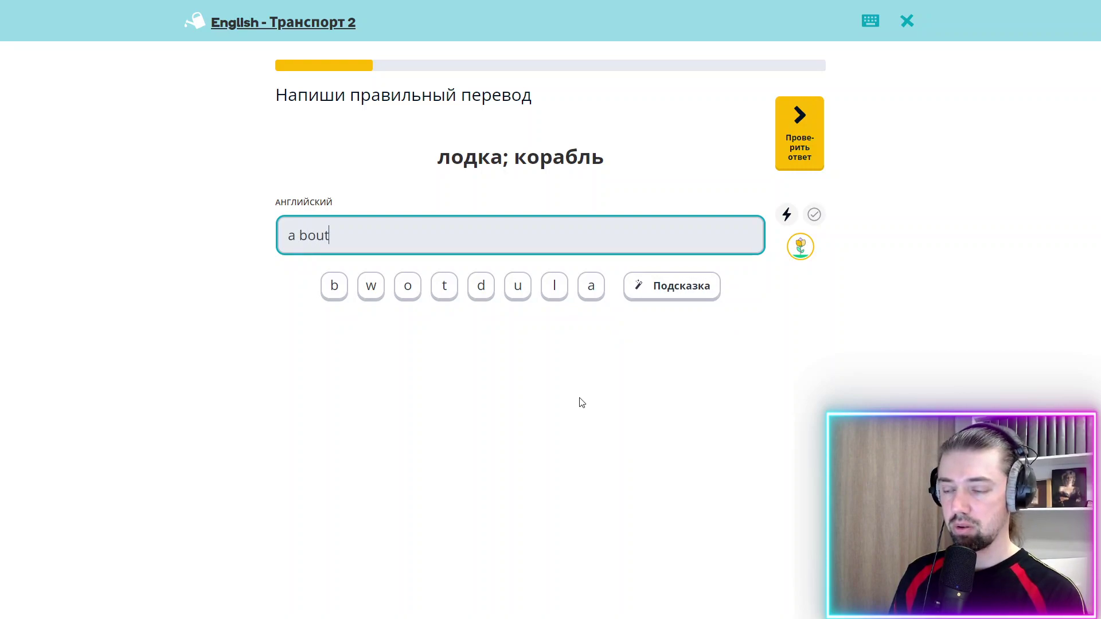
{"action": "key", "text": "BackSpace"}
{"action": "key", "text": "BackSpace"}
{"action": "type", "text": "at"}
{"action": "key", "text": "Return"}
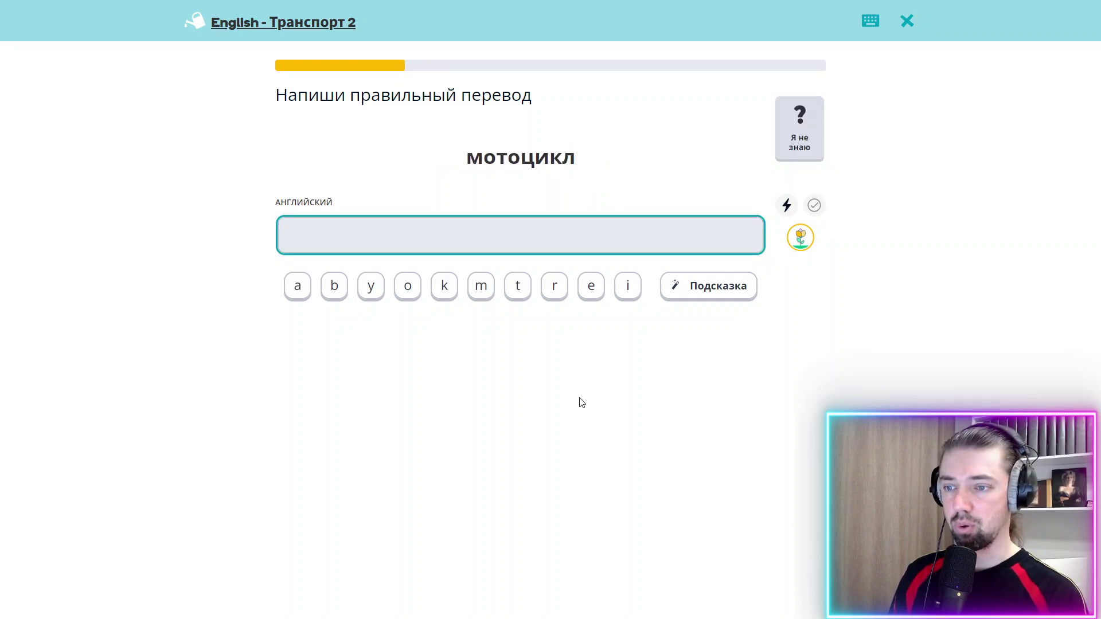
Step: Answer «мотоцикл» with "a motorbike"
{"action": "type", "text": "a mo"}
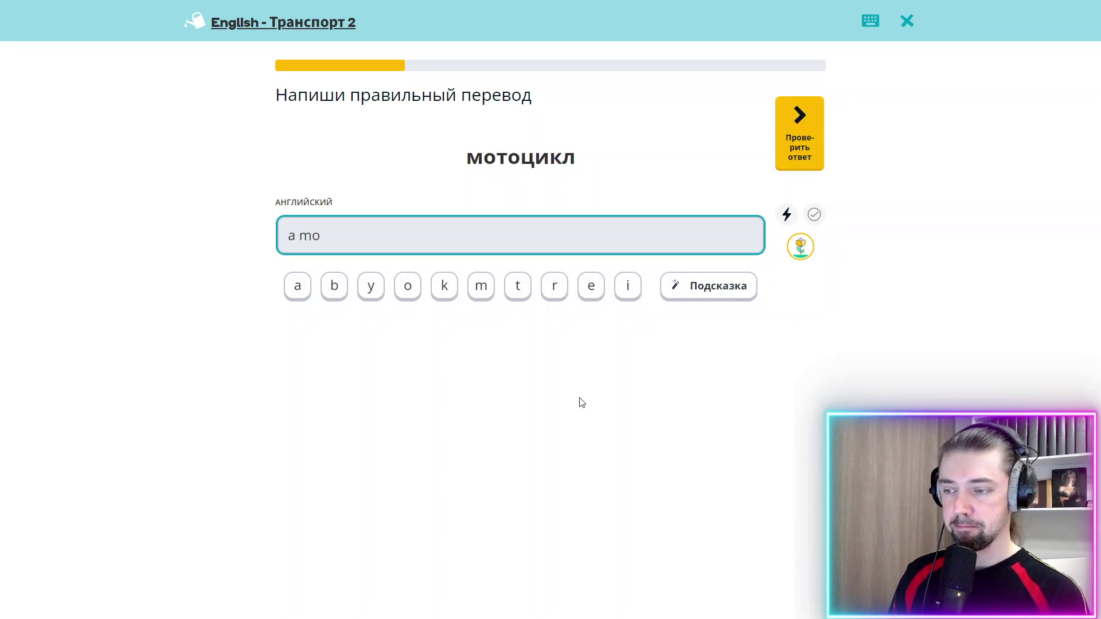
{"action": "type", "text": "tor"}
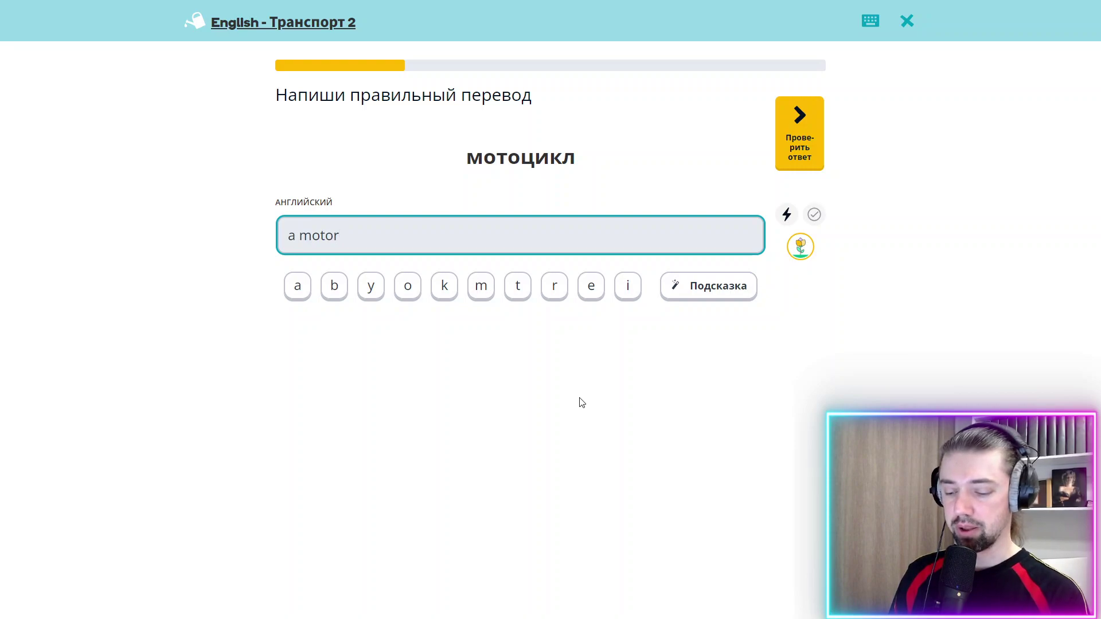
{"action": "type", "text": "bike"}
{"action": "key", "text": "Return"}
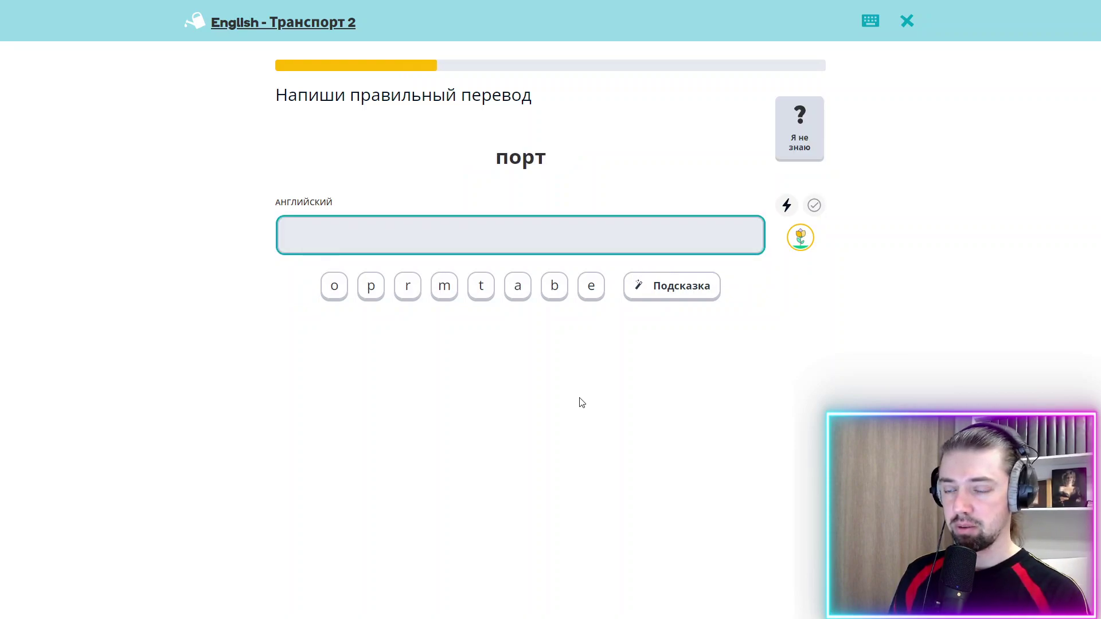
Step: Answer «порт» with "a port" and «самолёт» with "a plane"
{"action": "type", "text": "a pory"}
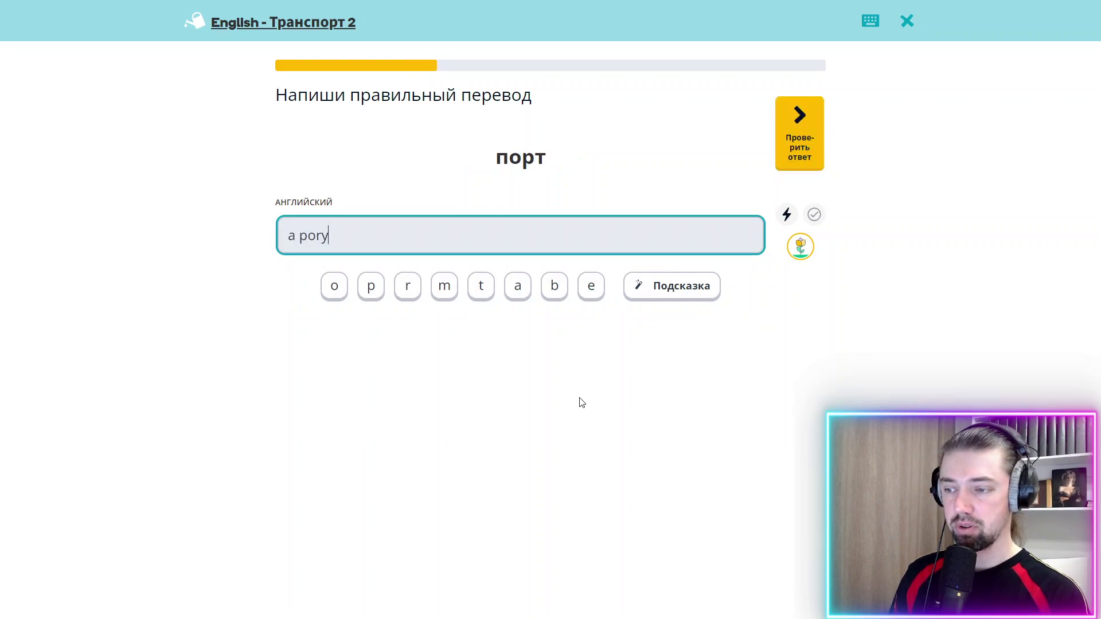
{"action": "key", "text": "BackSpace"}
{"action": "type", "text": "t"}
{"action": "key", "text": "Return"}
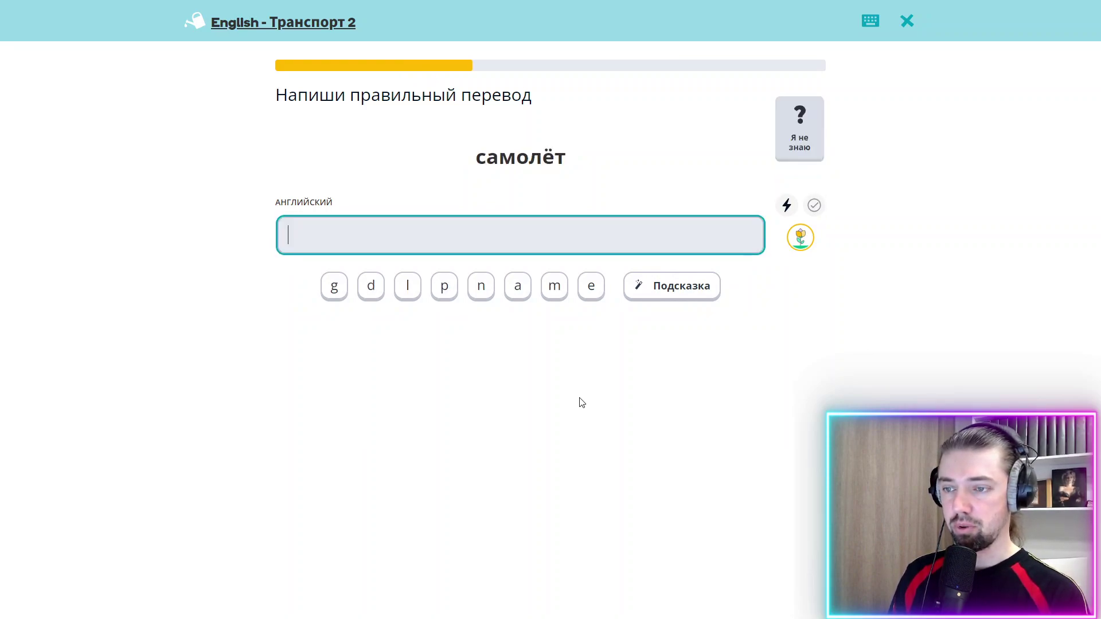
{"action": "type", "text": "a plane"}
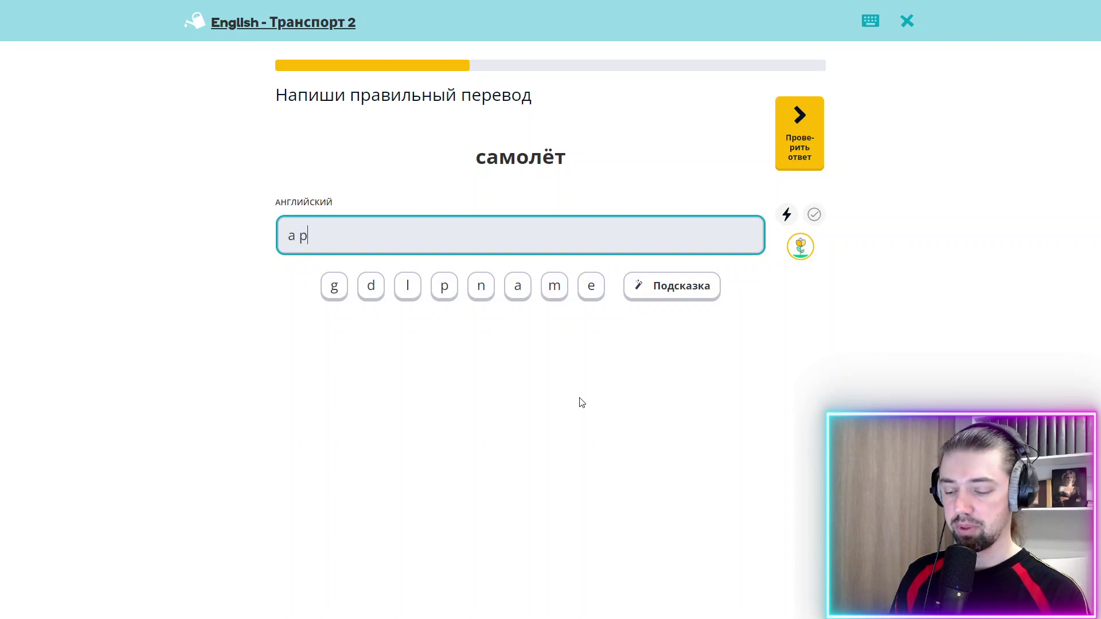
{"action": "key", "text": "Return"}
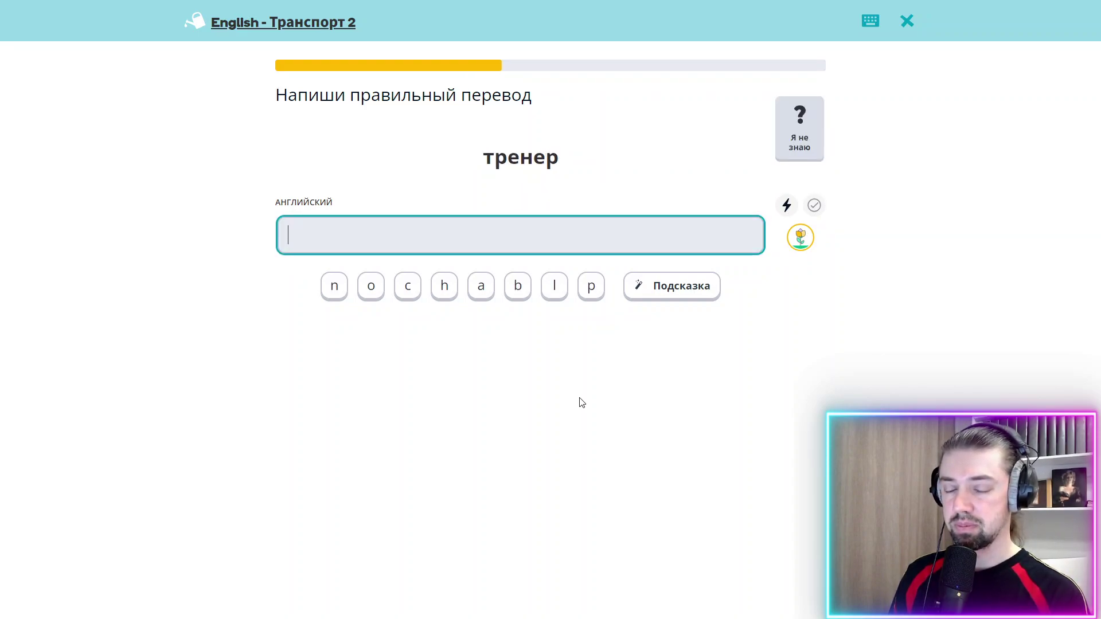
Step: Enter "a couch" as the English translation of «тренер»
{"action": "type", "text": "a"}
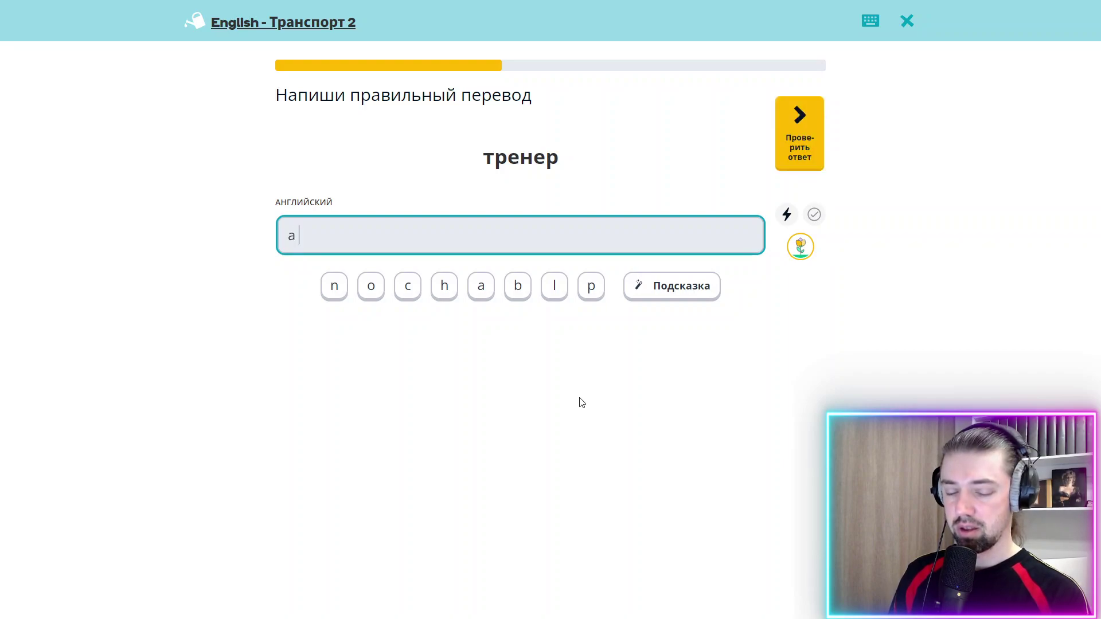
{"action": "type", "text": " co"}
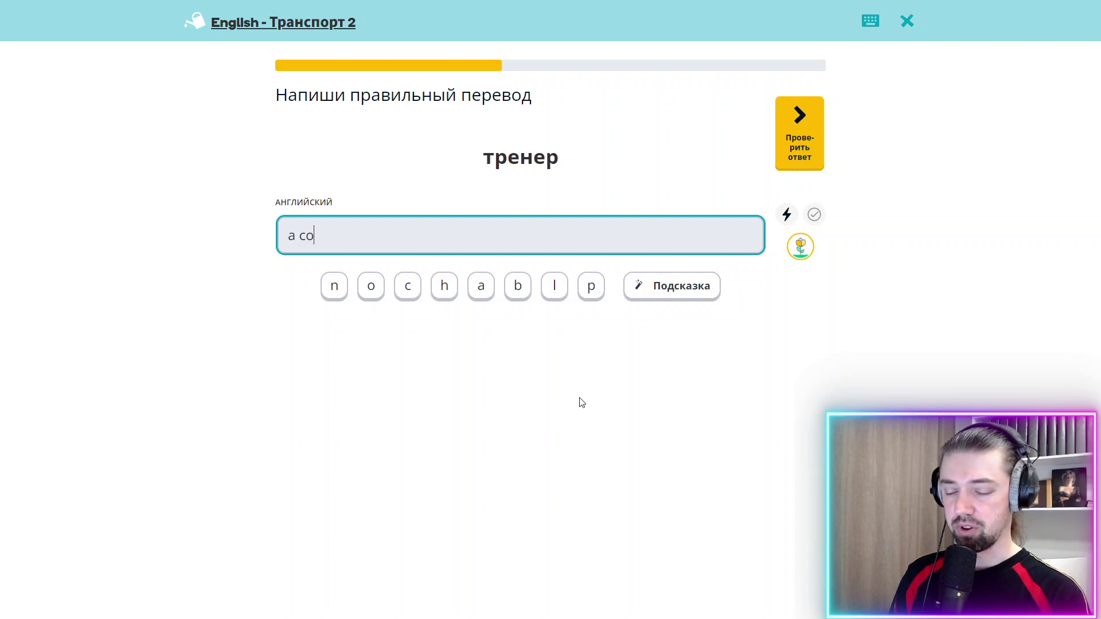
{"action": "type", "text": "uch"}
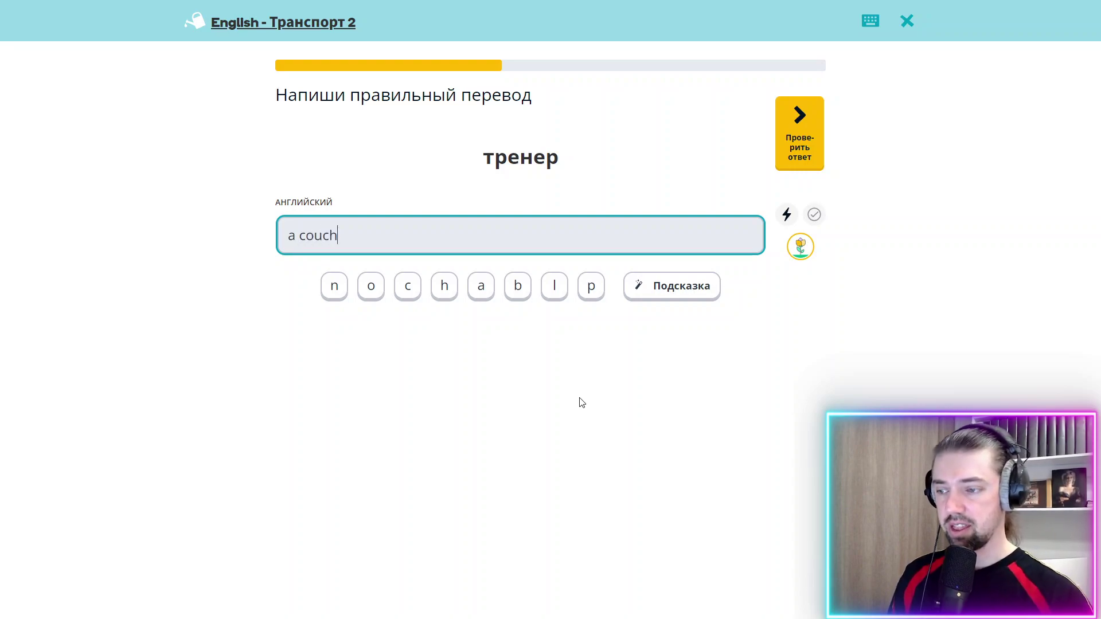
Step: Try the spellings "a cauch" and "a cach" in the answer for «тренер»
{"action": "left_click_drag", "start_coordinate": [315, 236], "coordinate": [305, 236]}
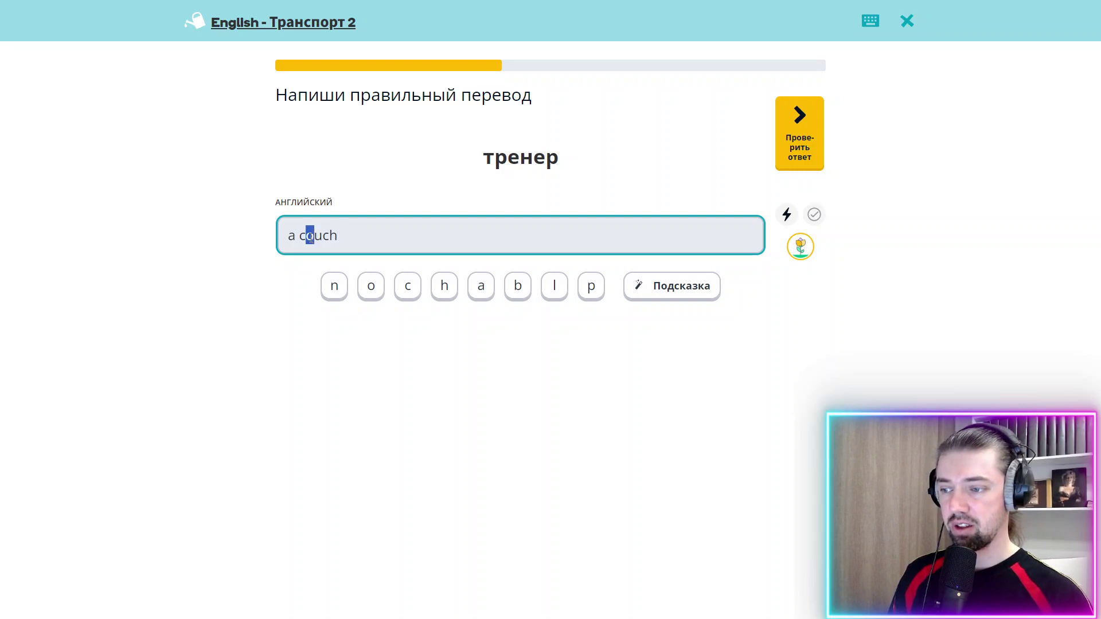
{"action": "type", "text": "a"}
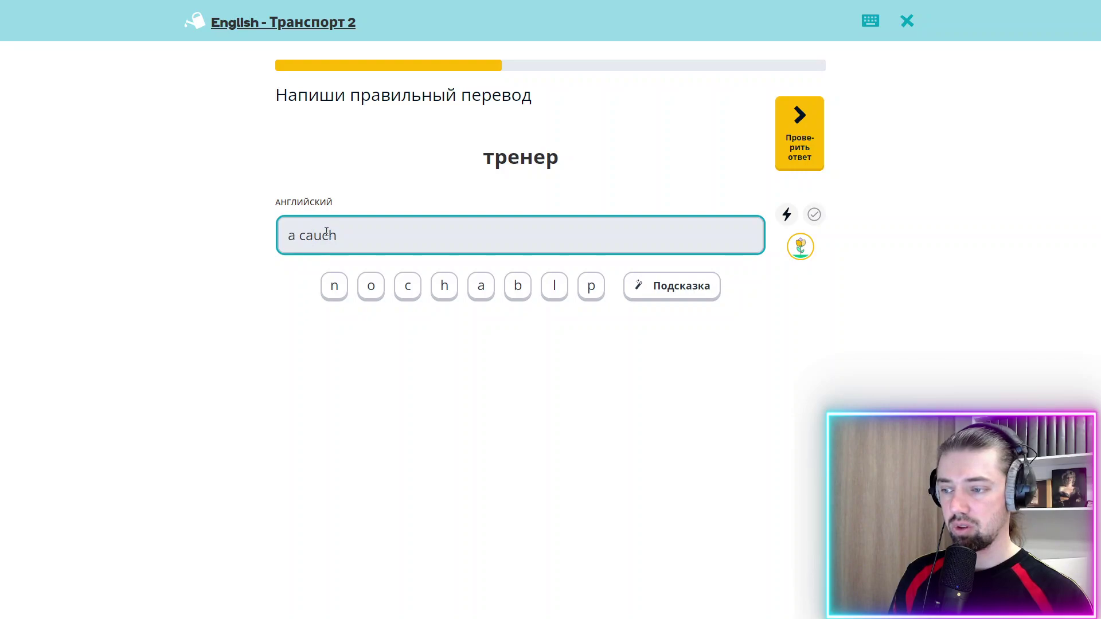
{"action": "left_click_drag", "start_coordinate": [325, 235], "coordinate": [304, 235]}
{"action": "type", "text": "a"}
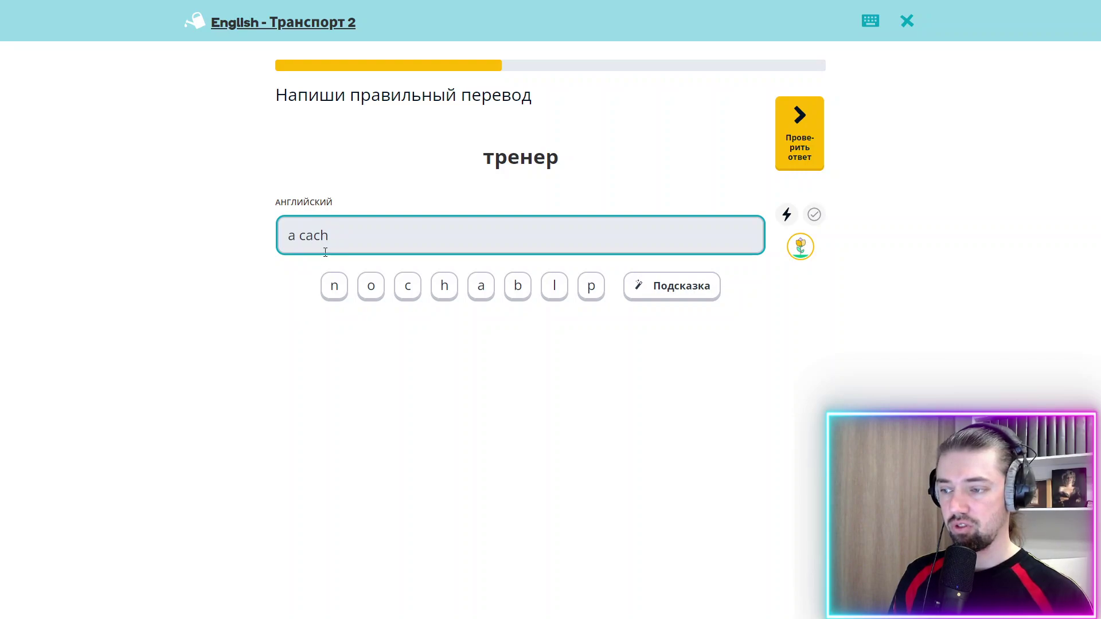
{"action": "key", "text": "BackSpace"}
{"action": "type", "text": "ou"}
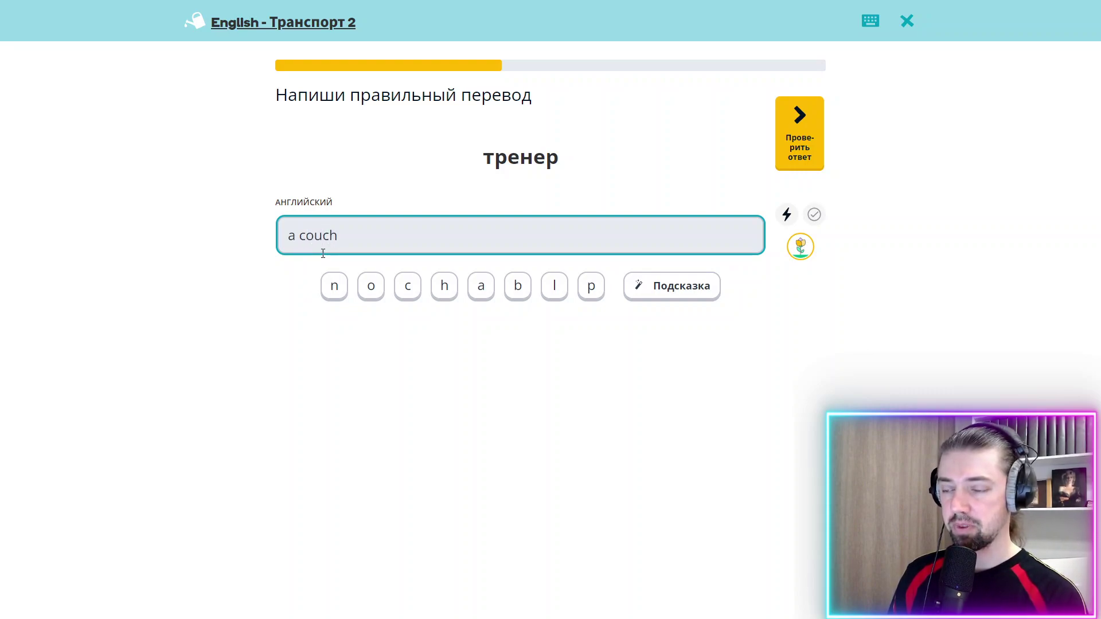
Step: Correct the answer for «тренер» to "a coach" and submit it
{"action": "left_click_drag", "start_coordinate": [320, 235], "coordinate": [313, 235]}
{"action": "type", "text": "a"}
{"action": "key", "text": "Return"}
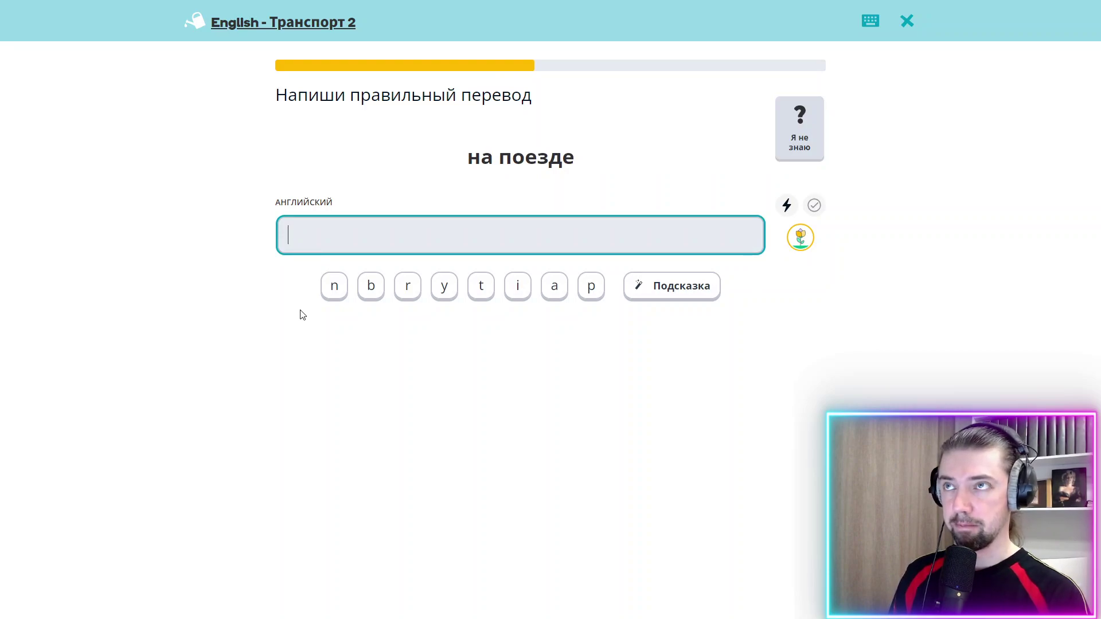
Step: Answer «на поезде» with "by train"
{"action": "type", "text": "by t"}
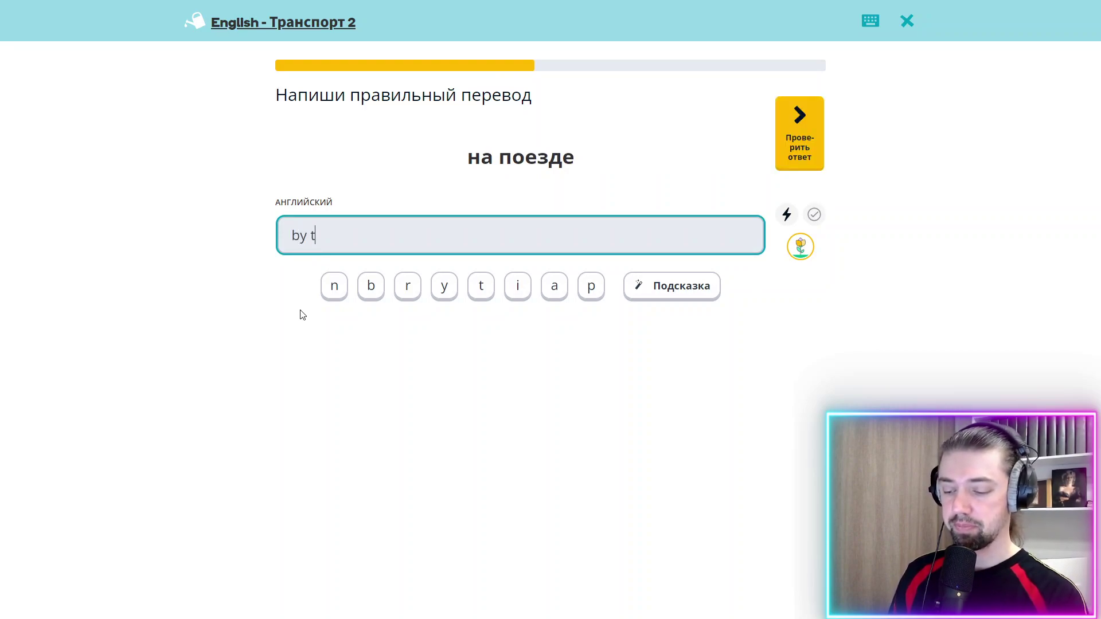
{"action": "type", "text": "ra"}
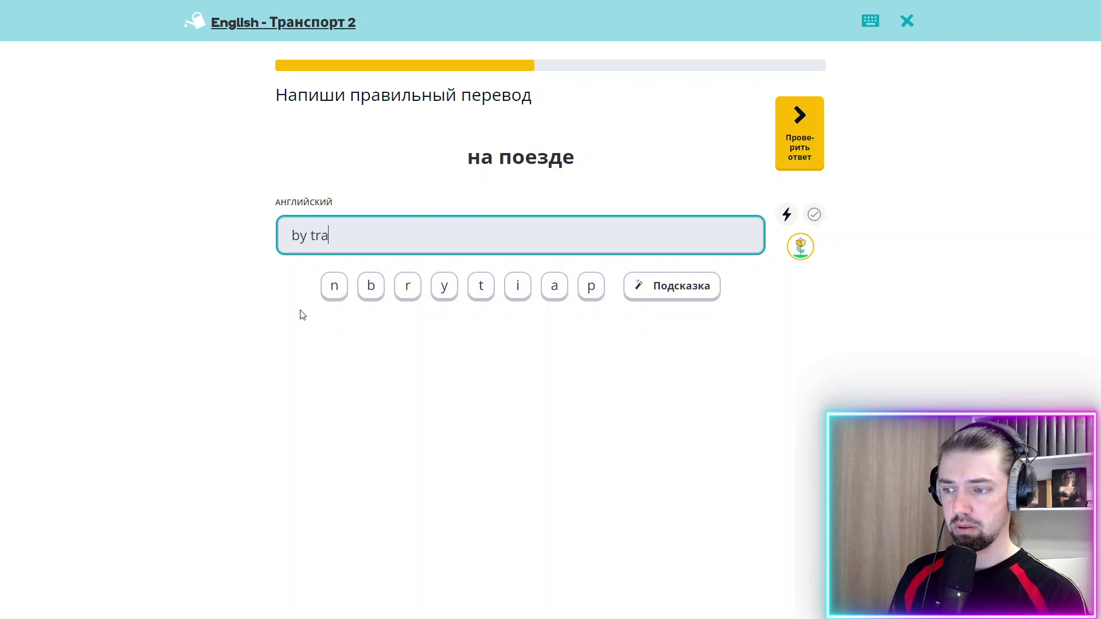
{"action": "type", "text": "in"}
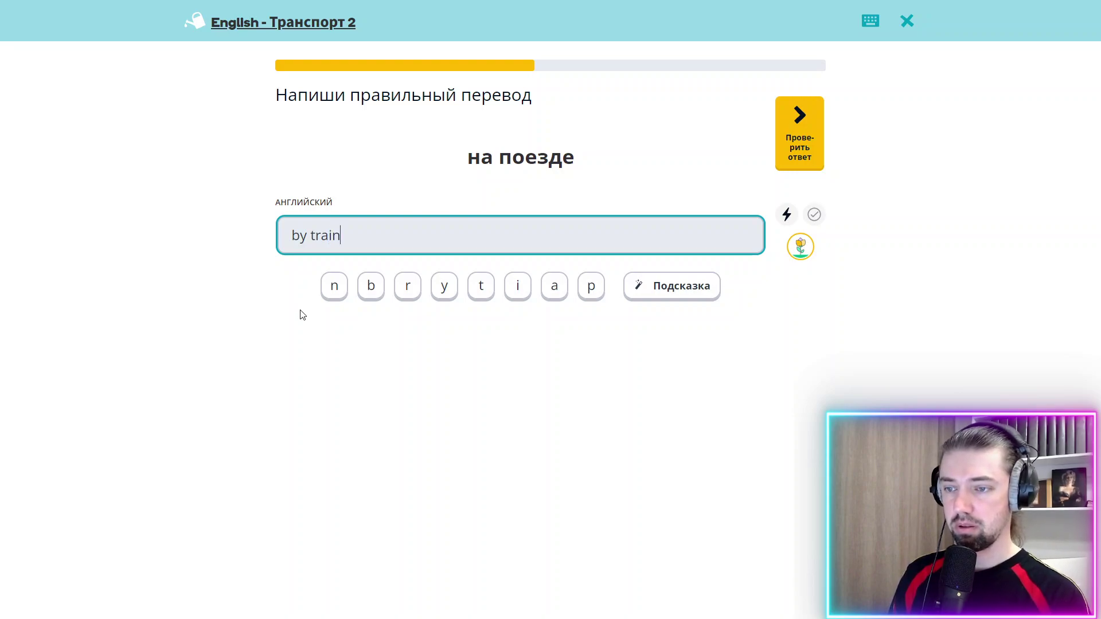
{"action": "key", "text": "Home"}
{"action": "key", "text": "Return"}
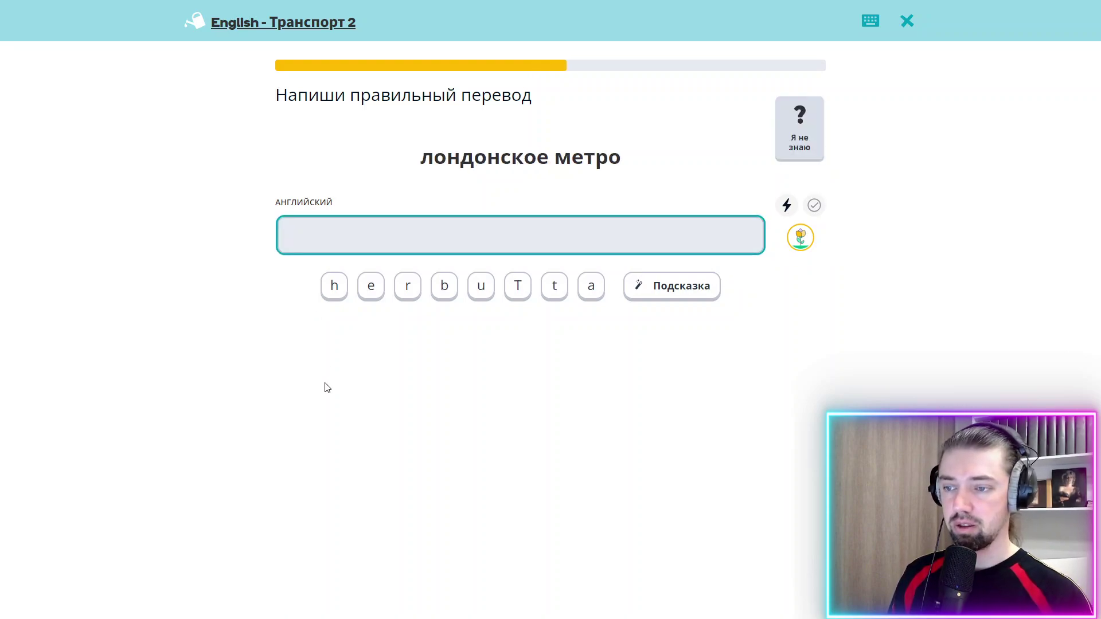
Step: Answer «лондонское метро» with "the Tube"
{"action": "type", "text": "thr"}
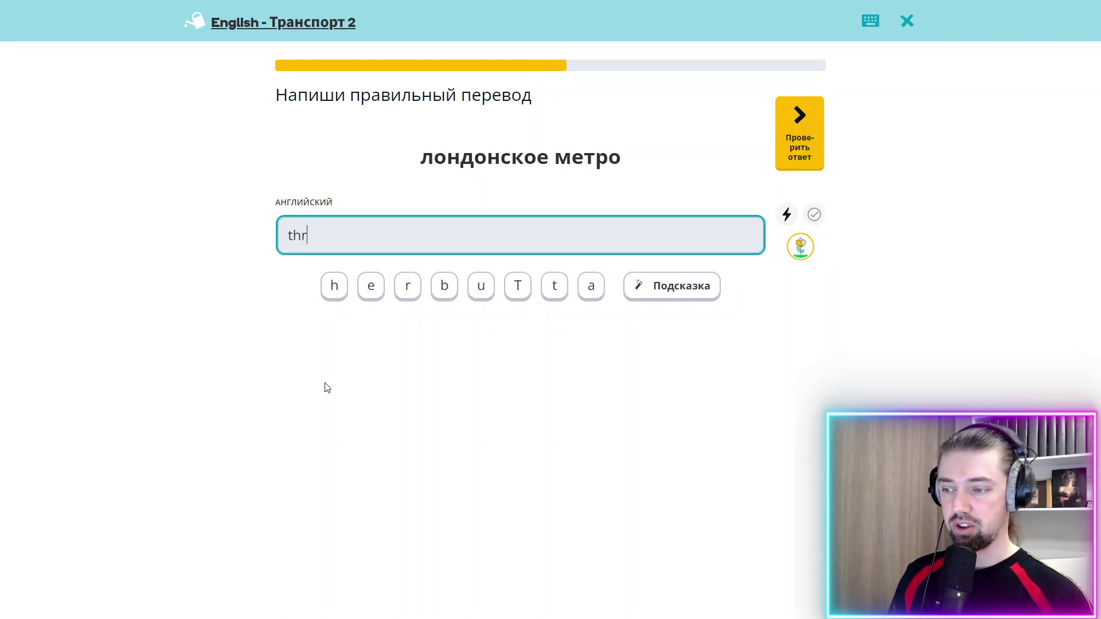
{"action": "key", "text": "BackSpace"}
{"action": "type", "text": "e"}
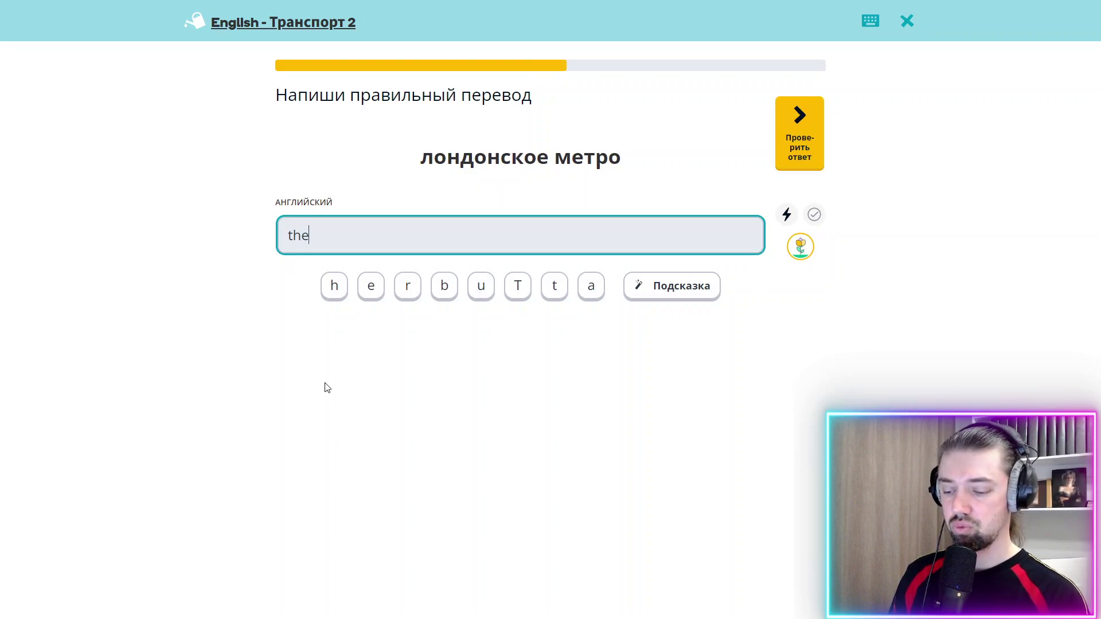
{"action": "type", "text": " Tu"}
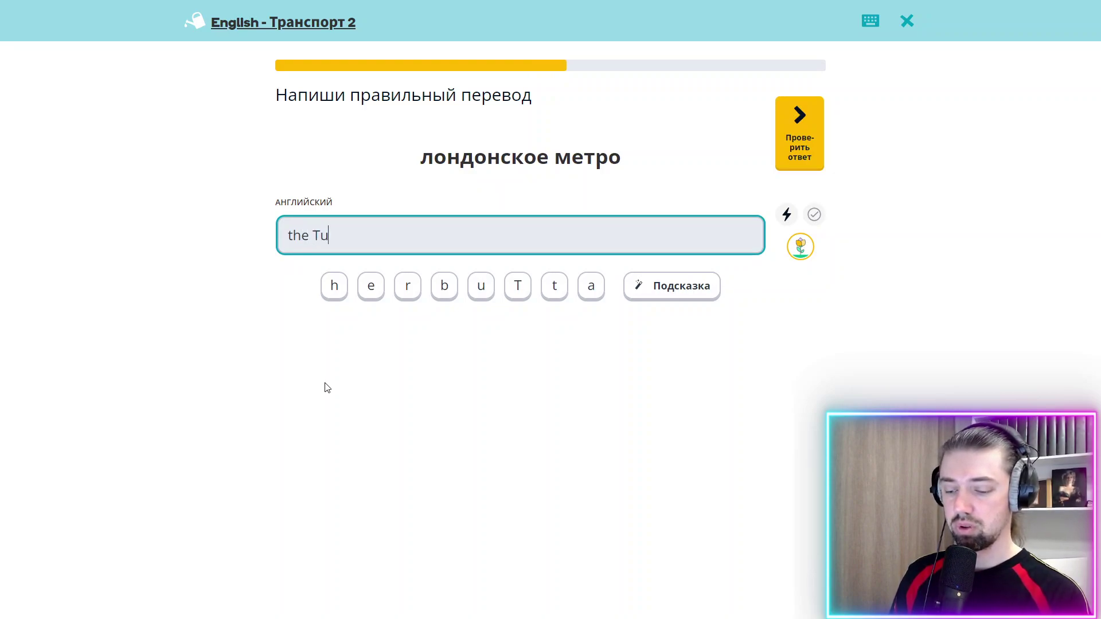
{"action": "type", "text": "be"}
{"action": "key", "text": "Return"}
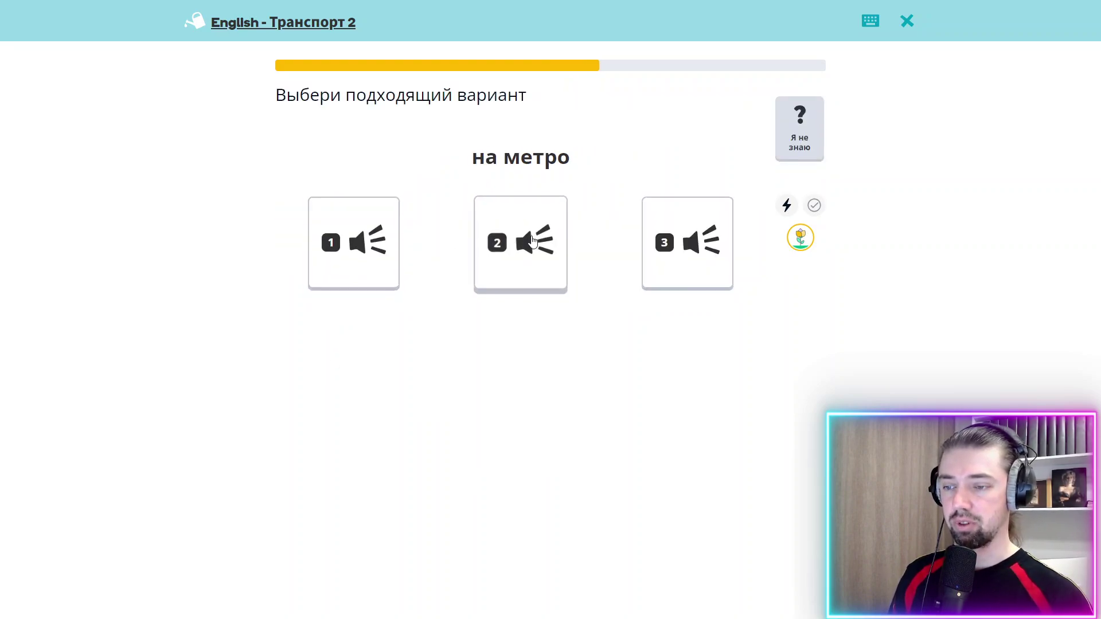
Step: Answer «на метро» with audio option 2 and «железнодорожная станция» with "a train station"
{"action": "left_click", "coordinate": [516, 276]}
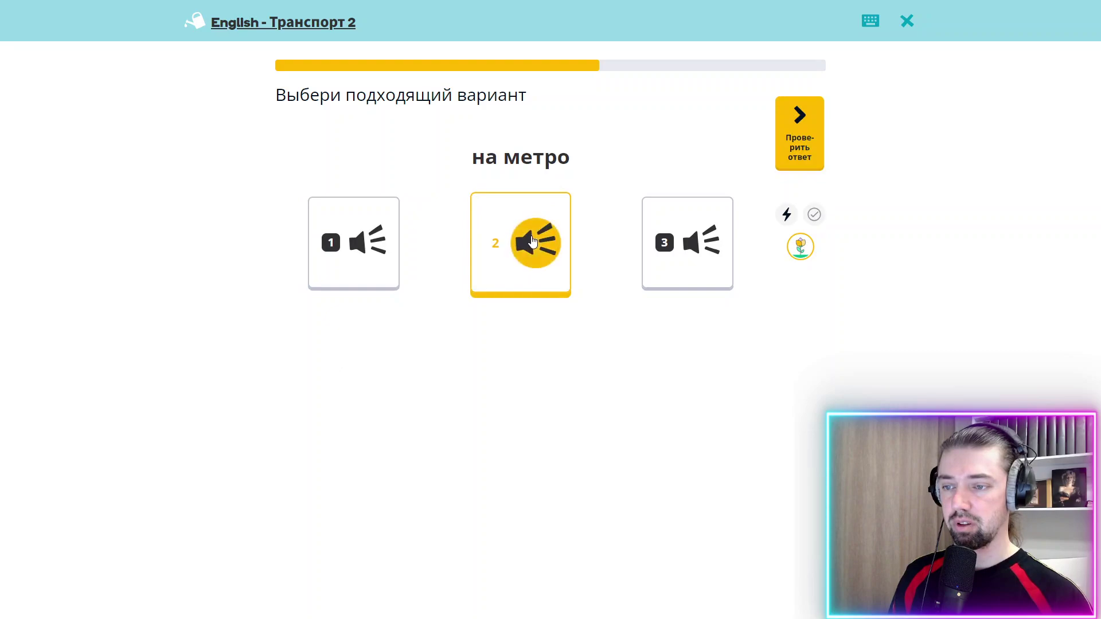
{"action": "left_click", "coordinate": [794, 142]}
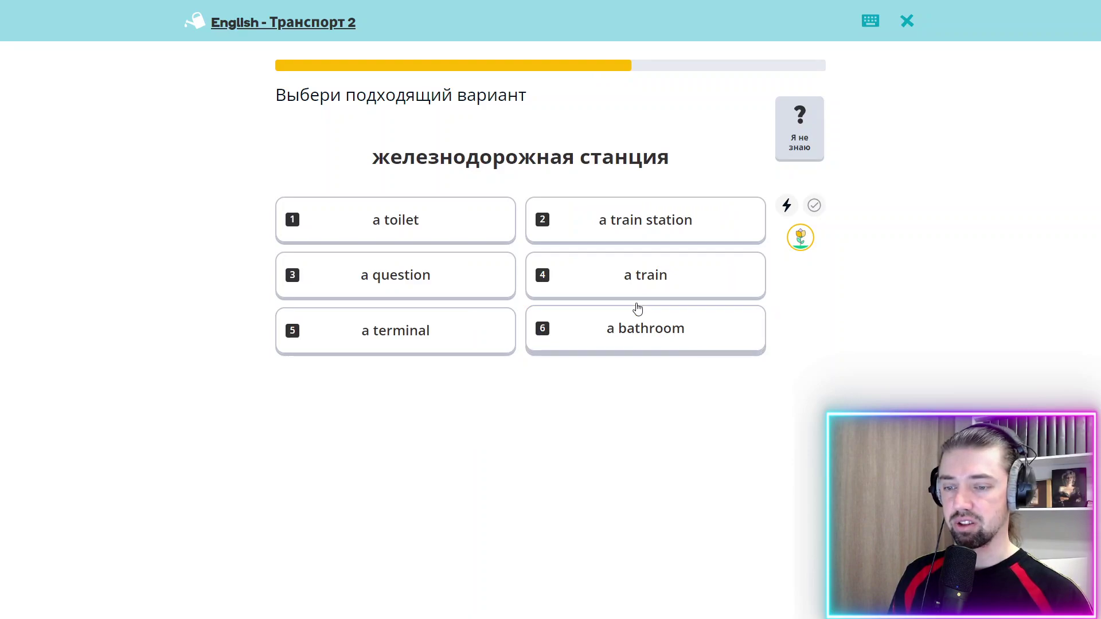
{"action": "left_click", "coordinate": [644, 235]}
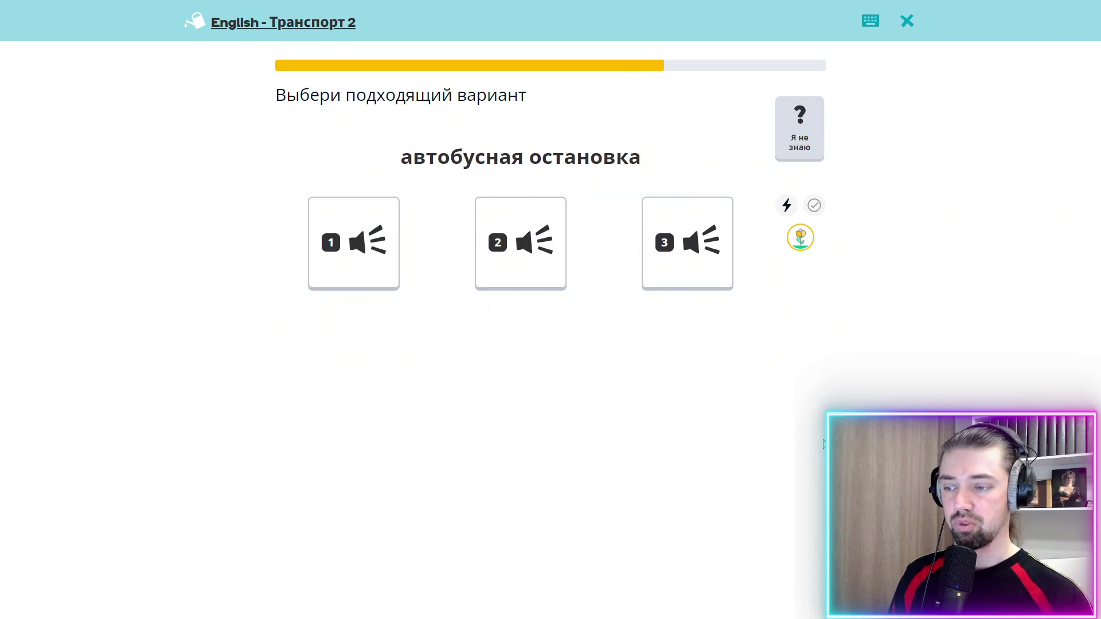
Step: Listen to the three audio options for «автобусная остановка» and submit option 1
{"action": "left_click", "coordinate": [545, 281]}
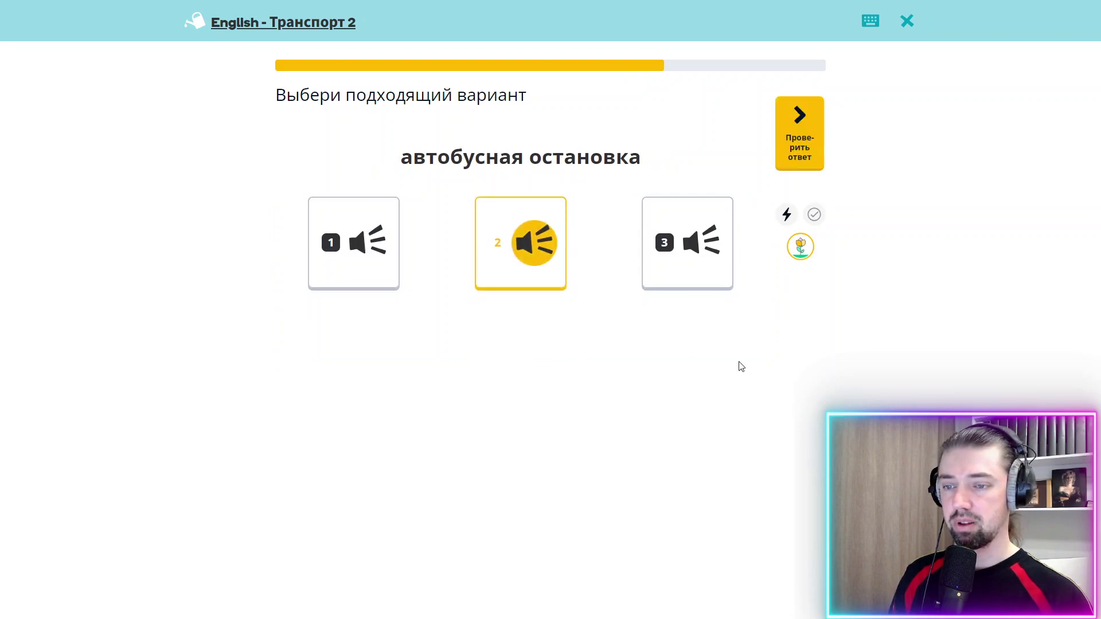
{"action": "left_click", "coordinate": [727, 252]}
{"action": "left_click", "coordinate": [370, 241]}
{"action": "left_click", "coordinate": [812, 164]}
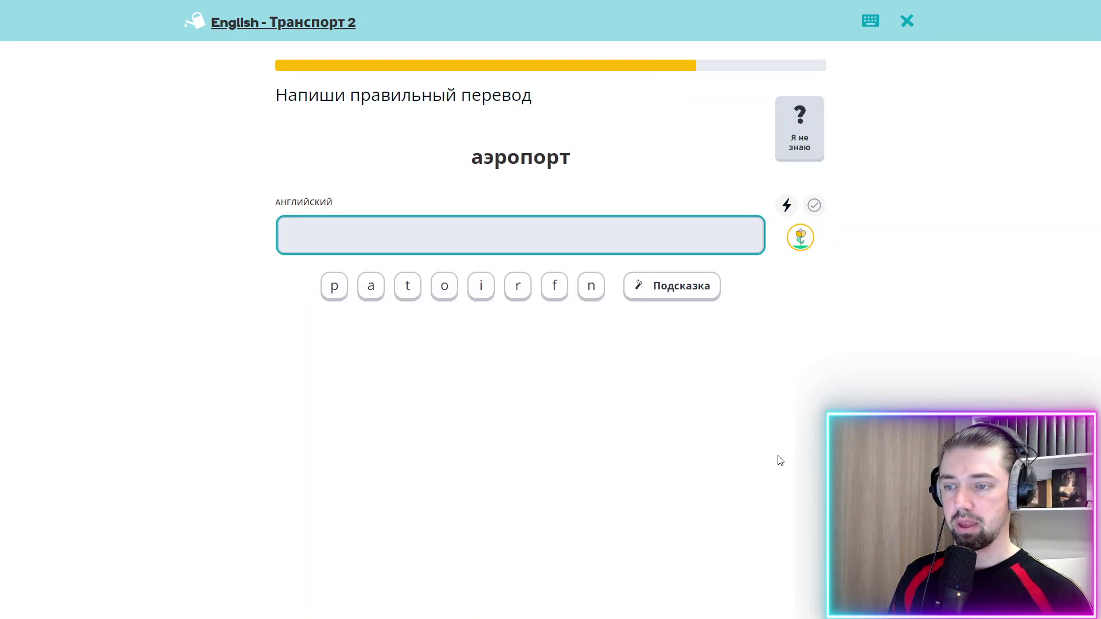
Step: Answer «аэропорт» with "an airport"
{"action": "type", "text": "an ai"}
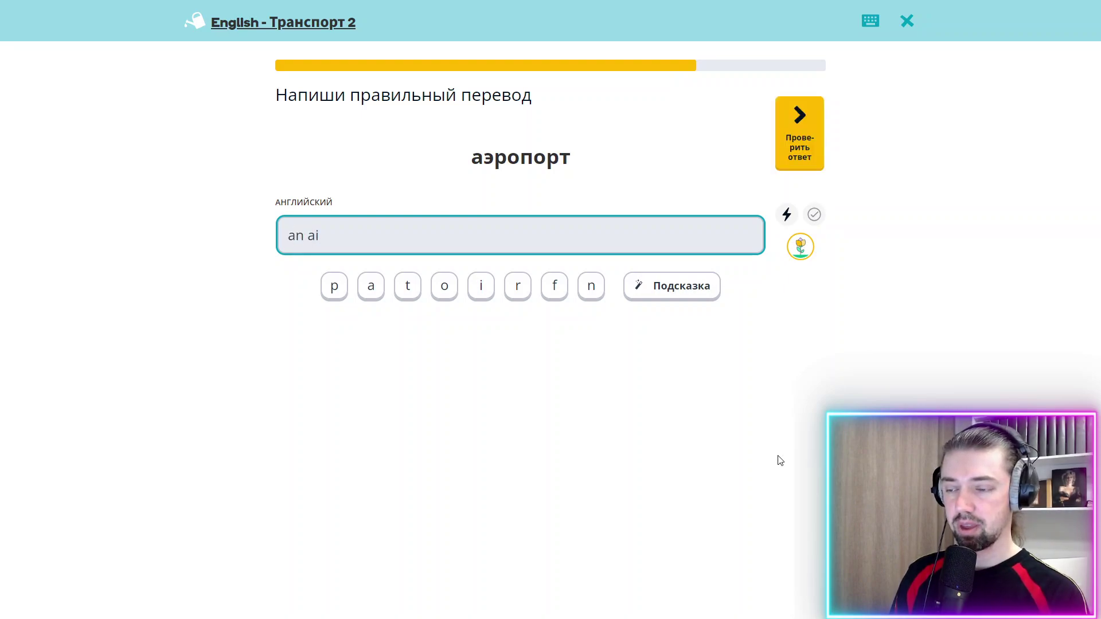
{"action": "type", "text": "rpot"}
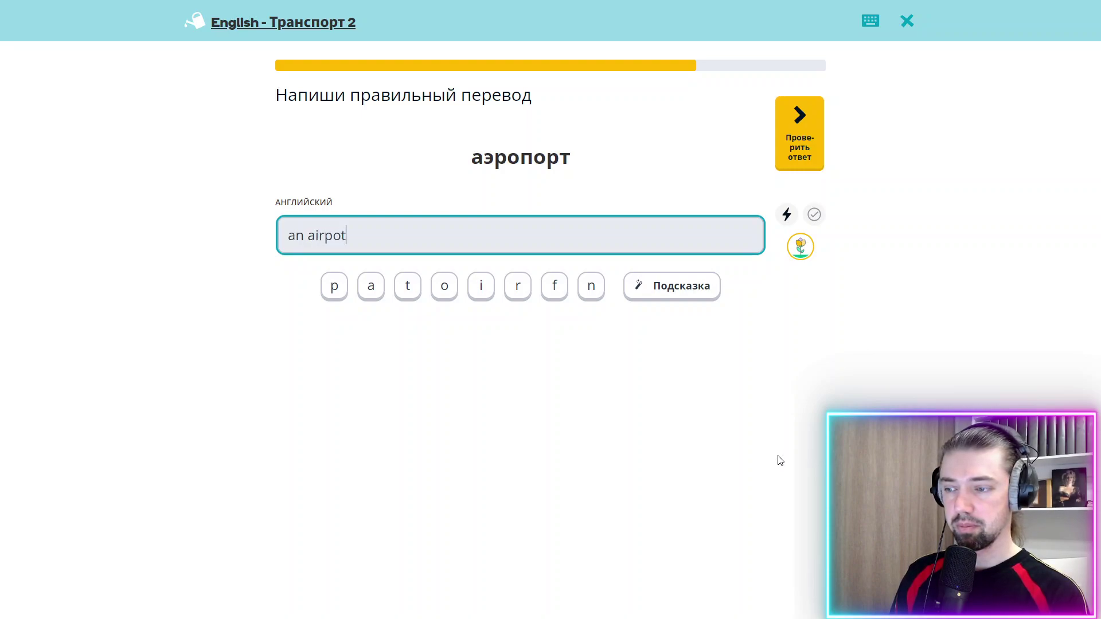
{"action": "key", "text": "BackSpace"}
{"action": "type", "text": "rt"}
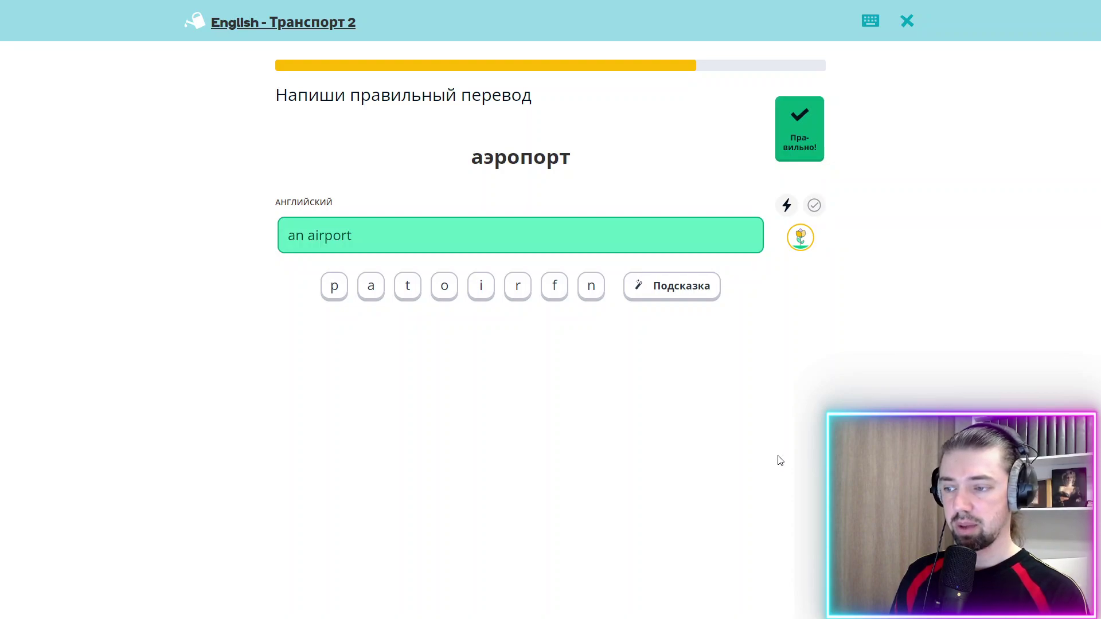
Step: Answer «велосипед» with "a bike" and «автобус» with "a bus"
{"action": "type", "text": "a"}
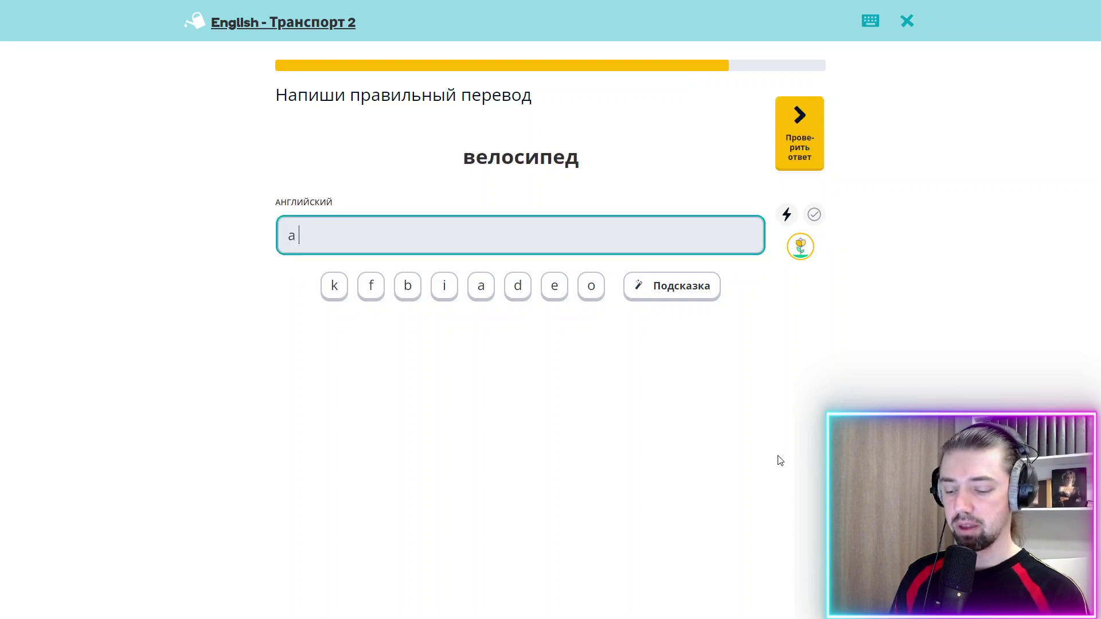
{"action": "type", "text": " bike"}
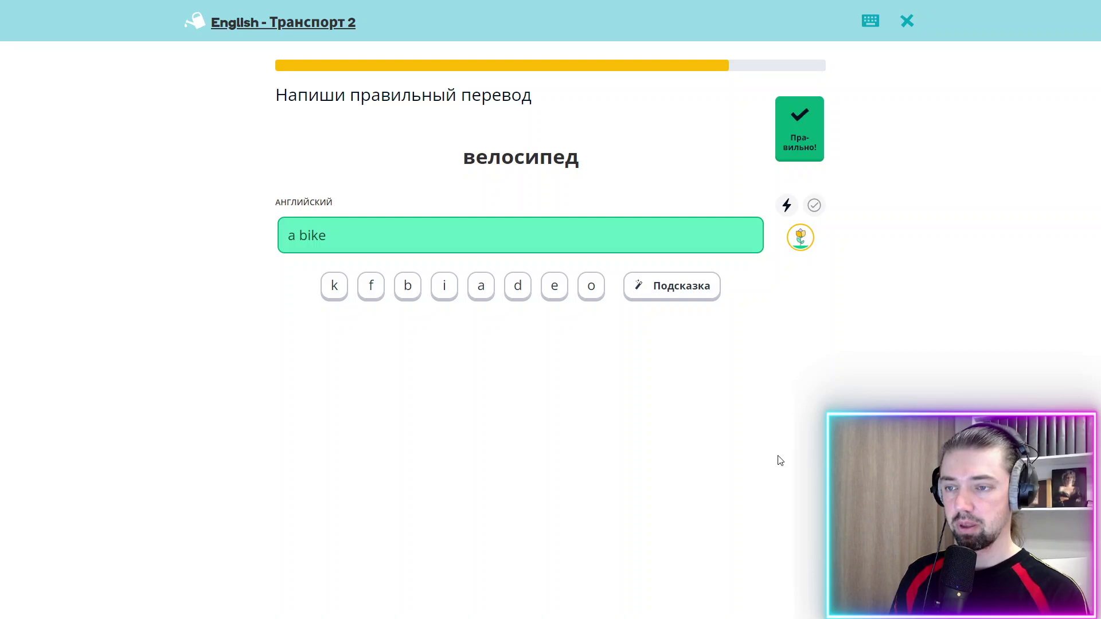
{"action": "type", "text": "a biu"}
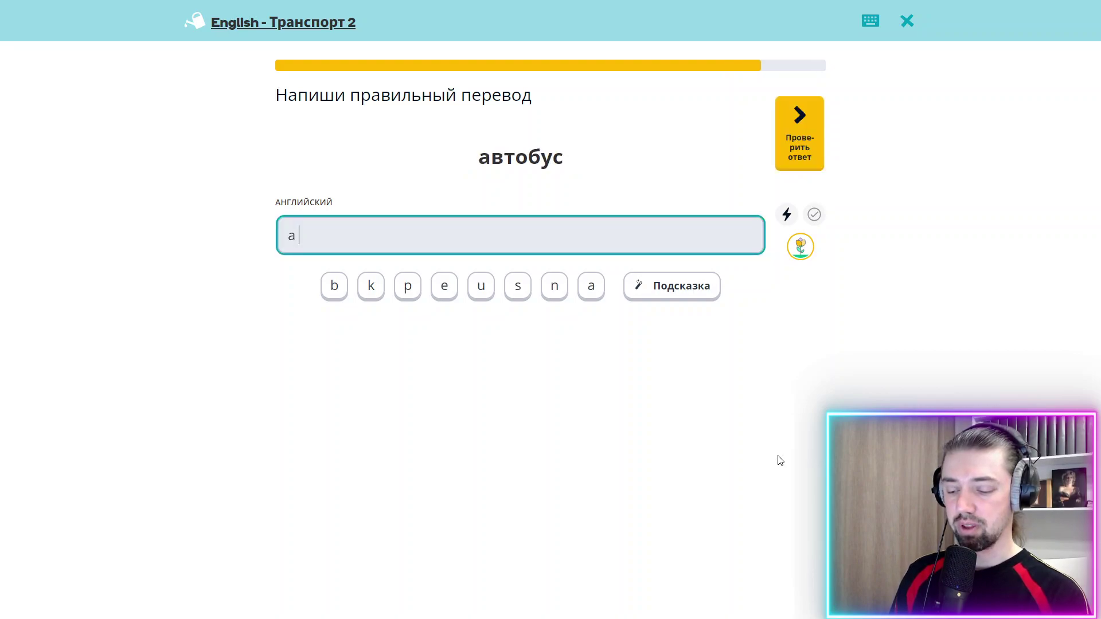
{"action": "key", "text": "BackSpace"}
{"action": "key", "text": "BackSpace"}
{"action": "type", "text": "u"}
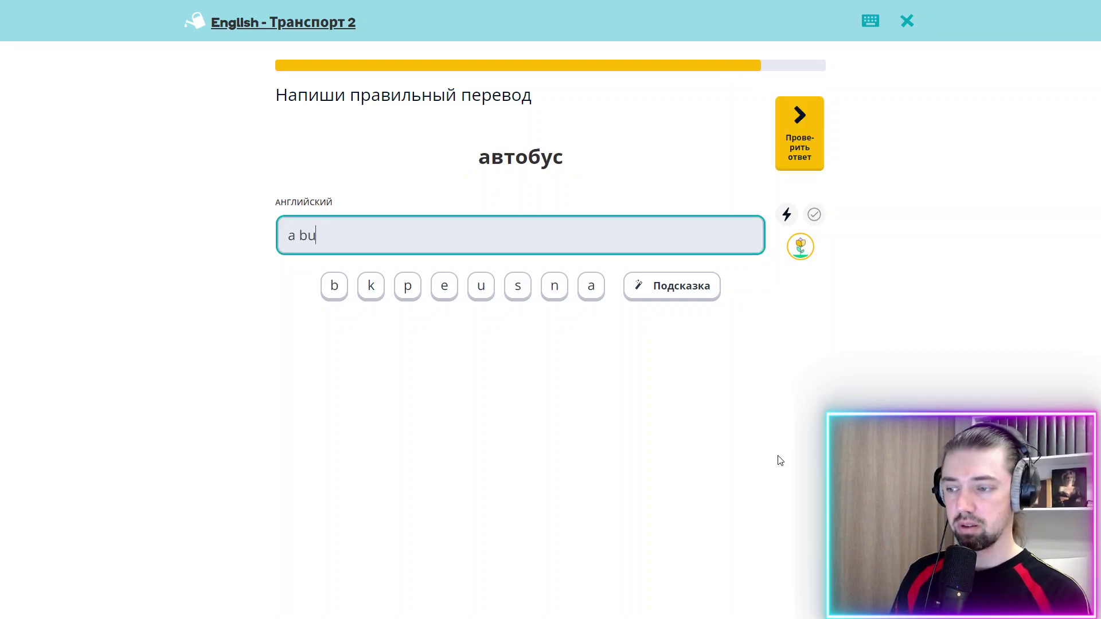
{"action": "type", "text": "s"}
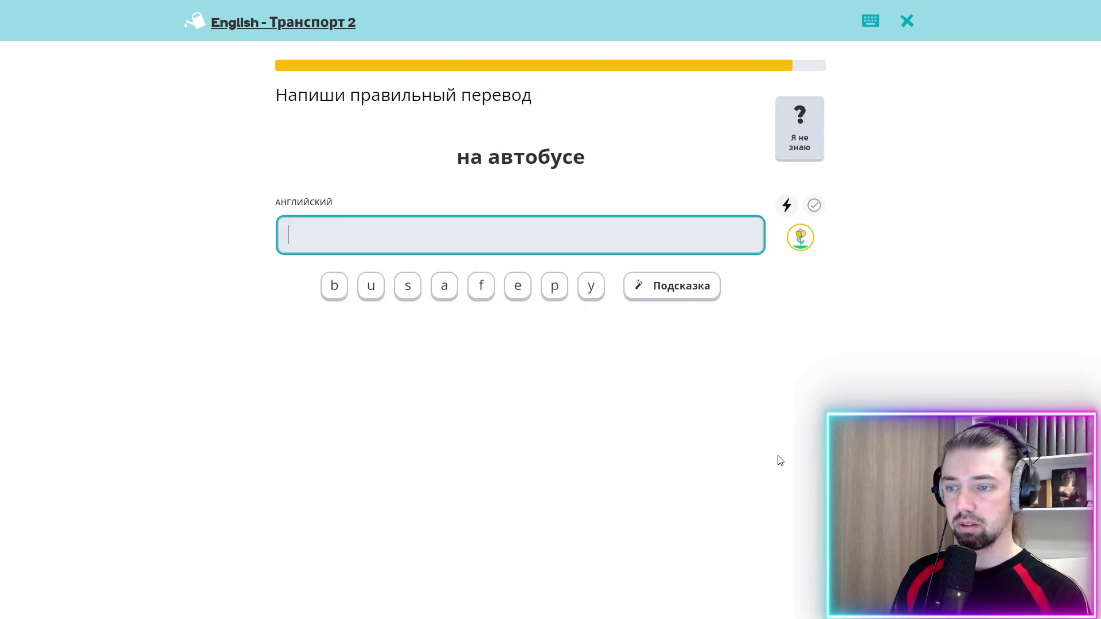
Step: Answer «на автобусе» with "by bus" and leave the finished practice session for the home page, skipping the MemBot task
{"action": "type", "text": "by"}
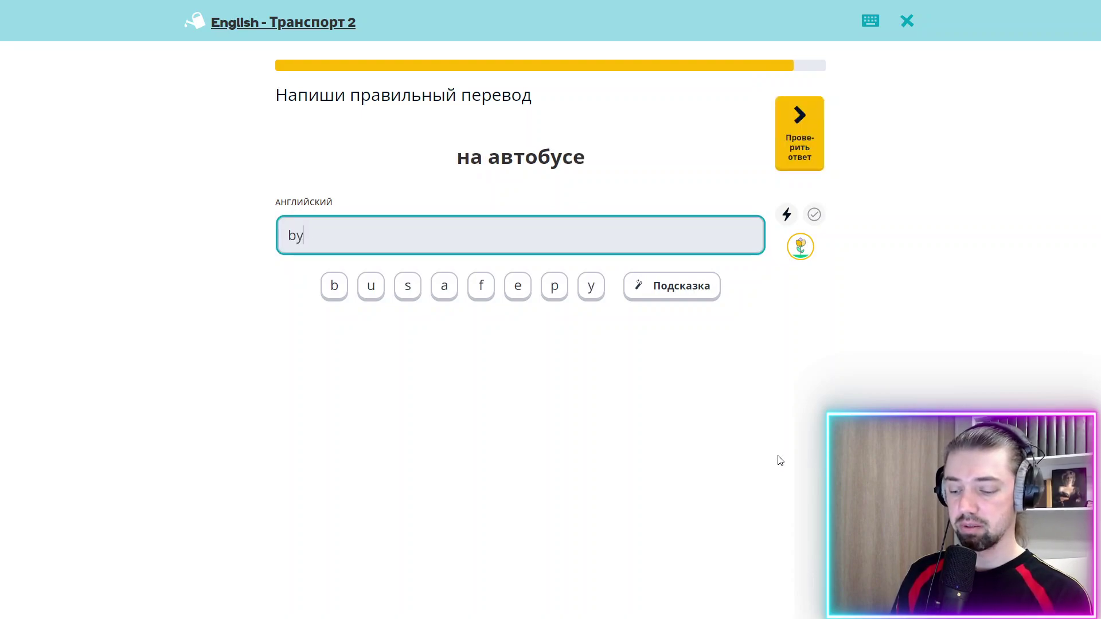
{"action": "type", "text": " bus"}
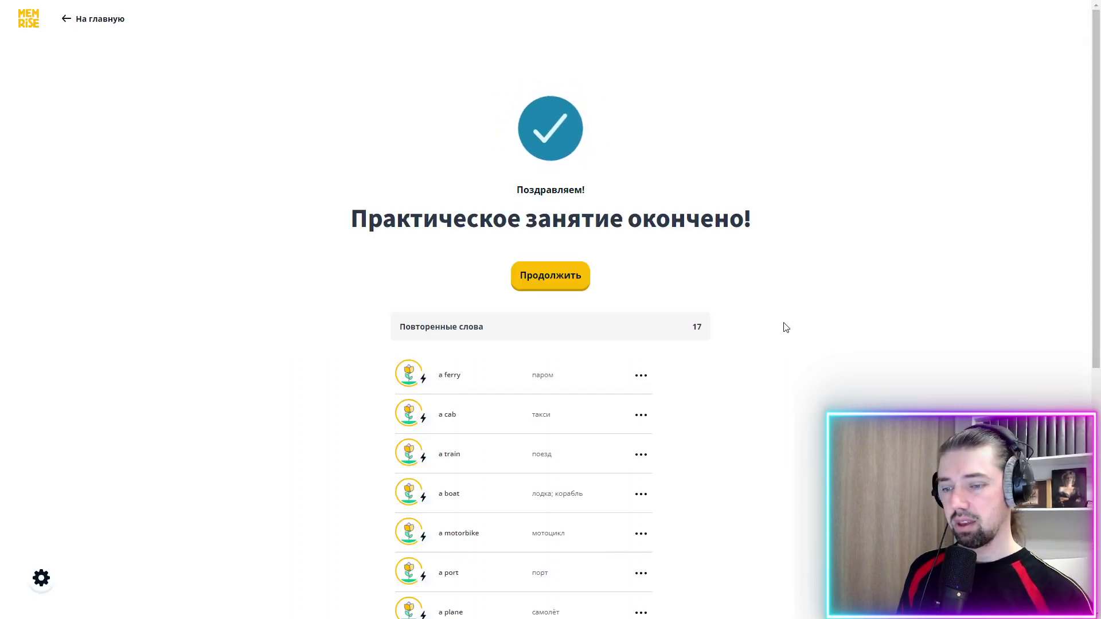
{"action": "left_click", "coordinate": [552, 269]}
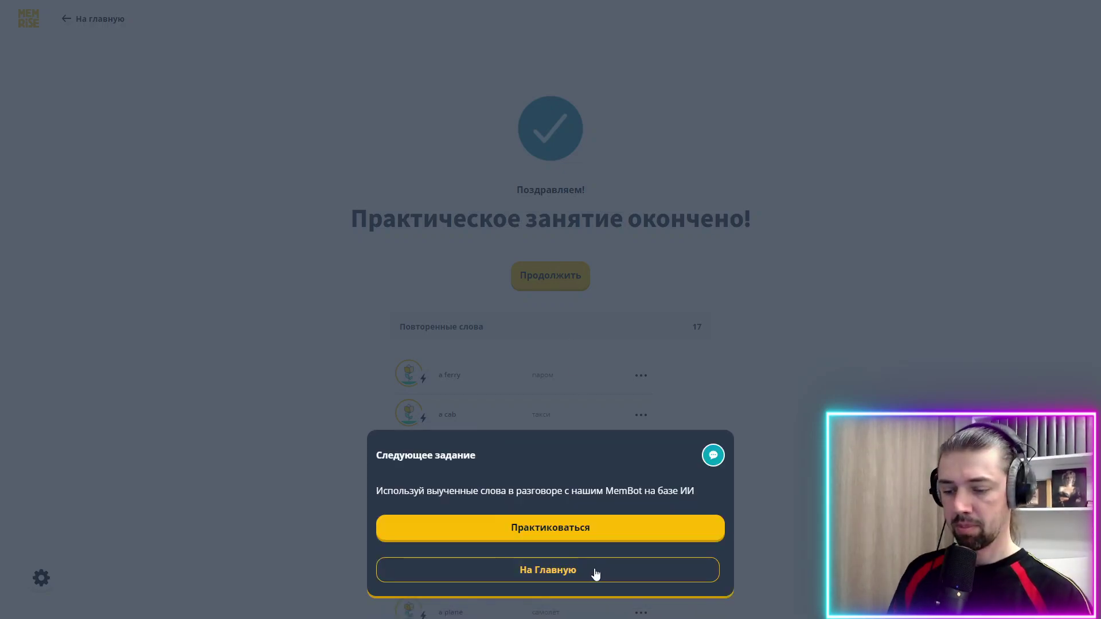
{"action": "left_click", "coordinate": [581, 574]}
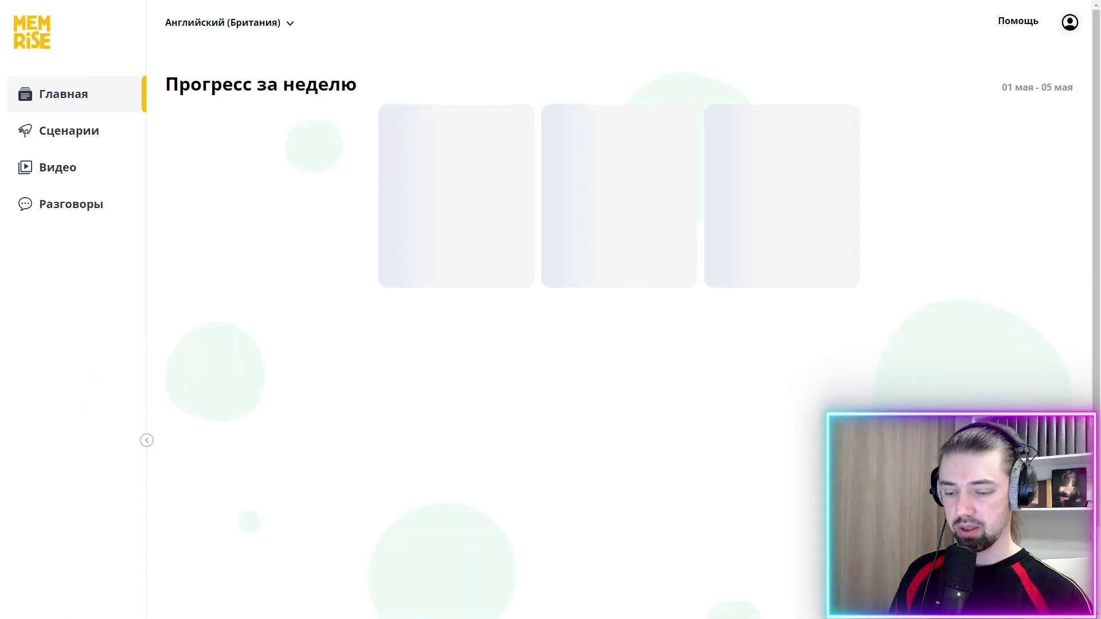